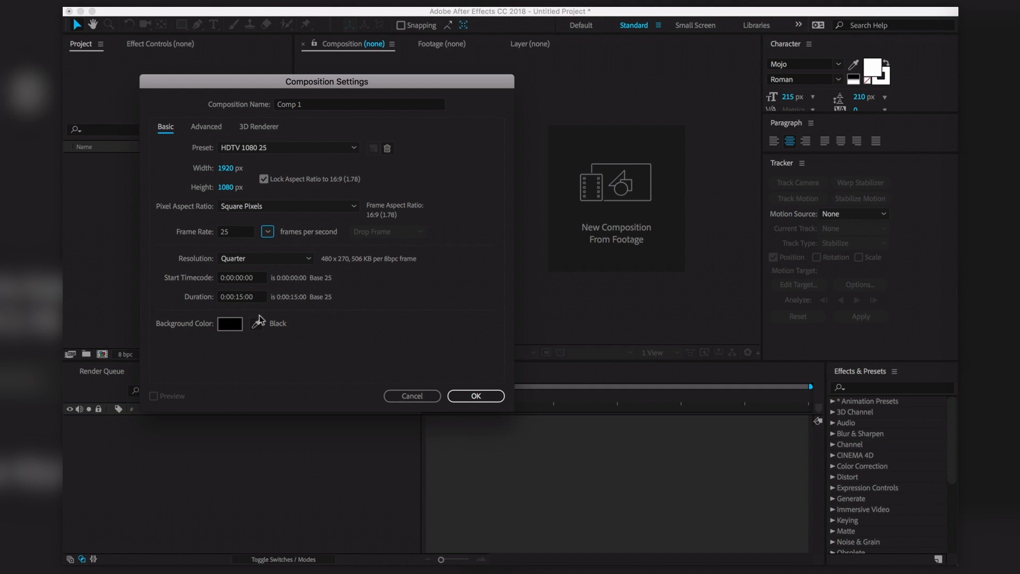
Name the 1920×1080, 25 fps, 15-second composition 'Main Comp' and create it
click(321, 106)
text(Main)
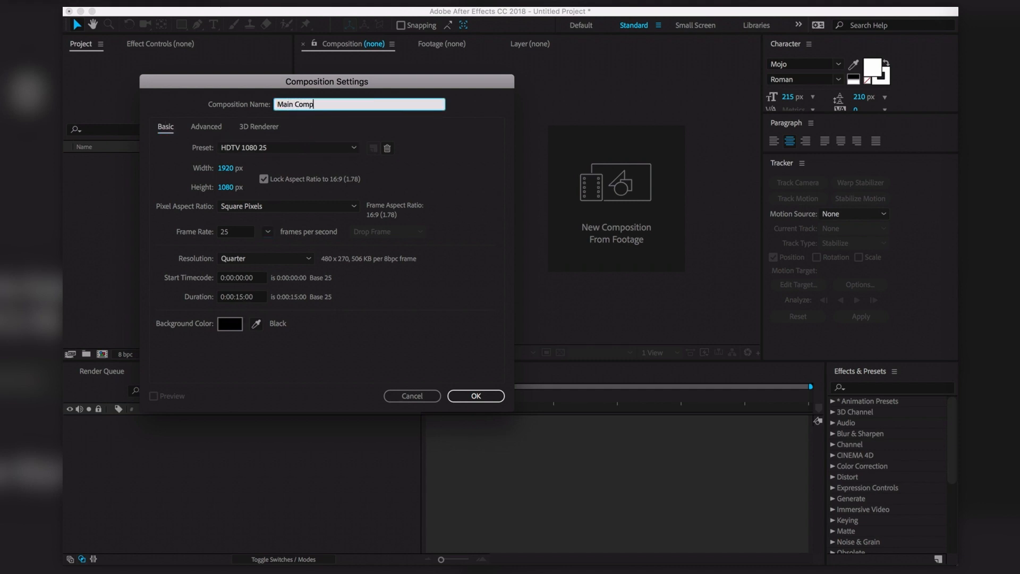
click(490, 402)
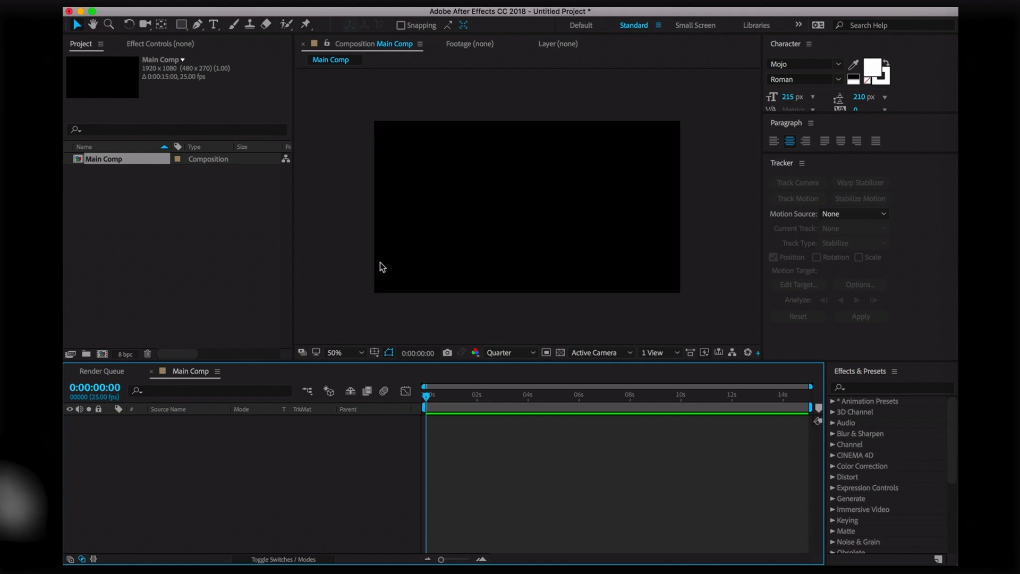
Add a comp-size white solid, White Solid 1, to Main Comp through Layer > New > Solid
key(super+y)
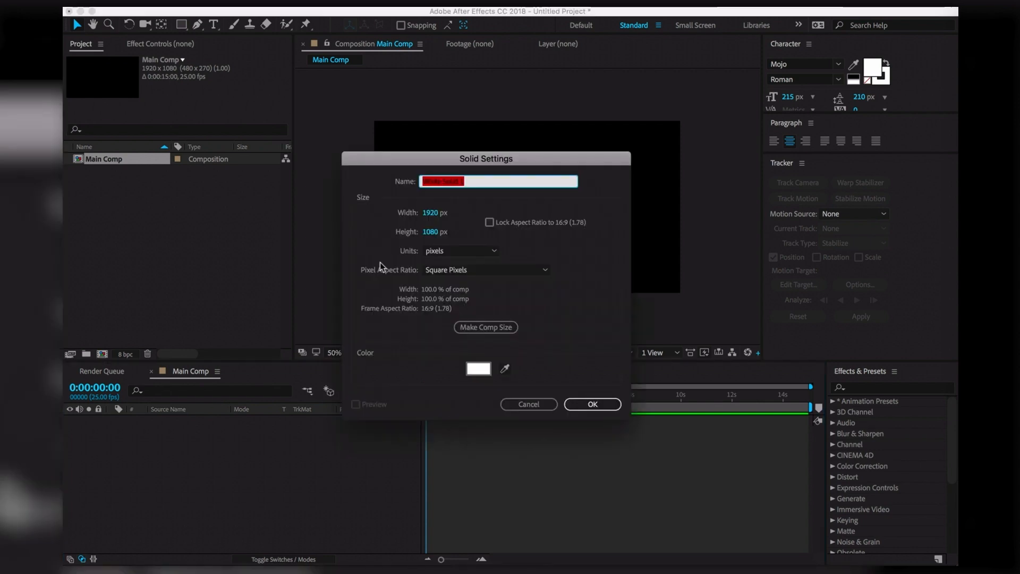
key(Return)
click(303, 3)
mouse_move(319, 12)
click(480, 29)
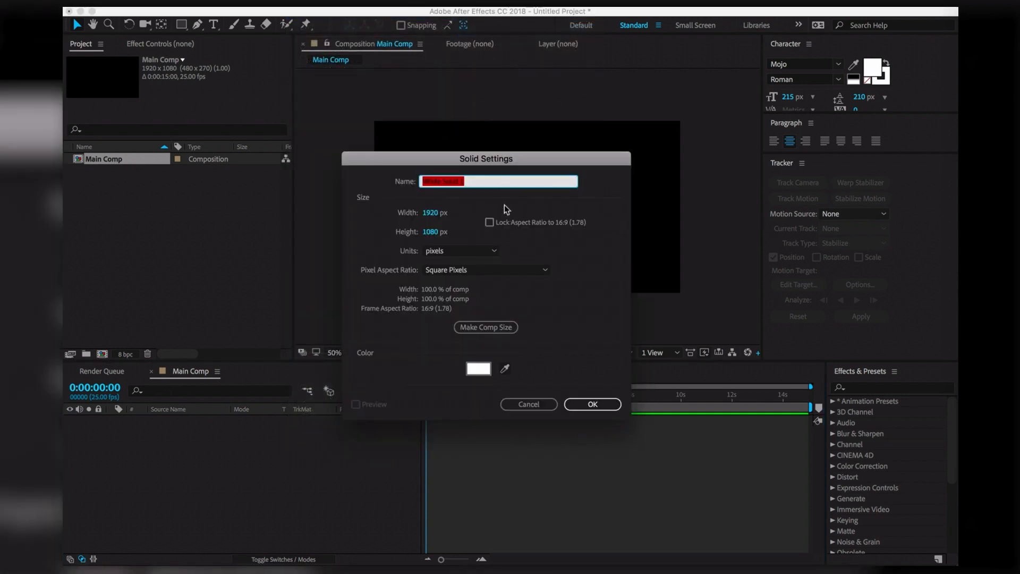
click(606, 406)
click(581, 472)
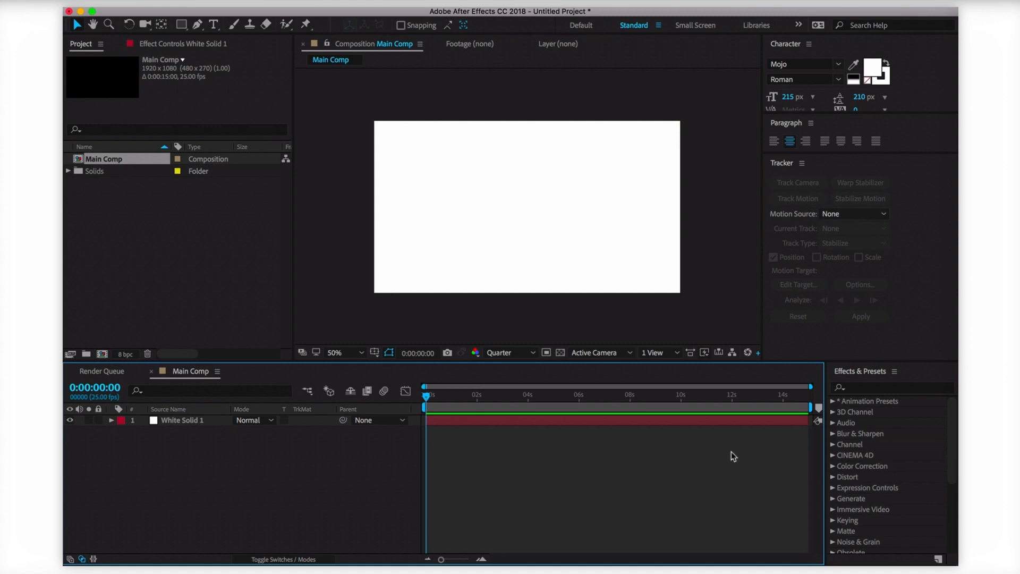
Search 'radio', apply Radio Waves to White Solid 1, and scrub ahead to see the rings
click(879, 391)
text(radio)
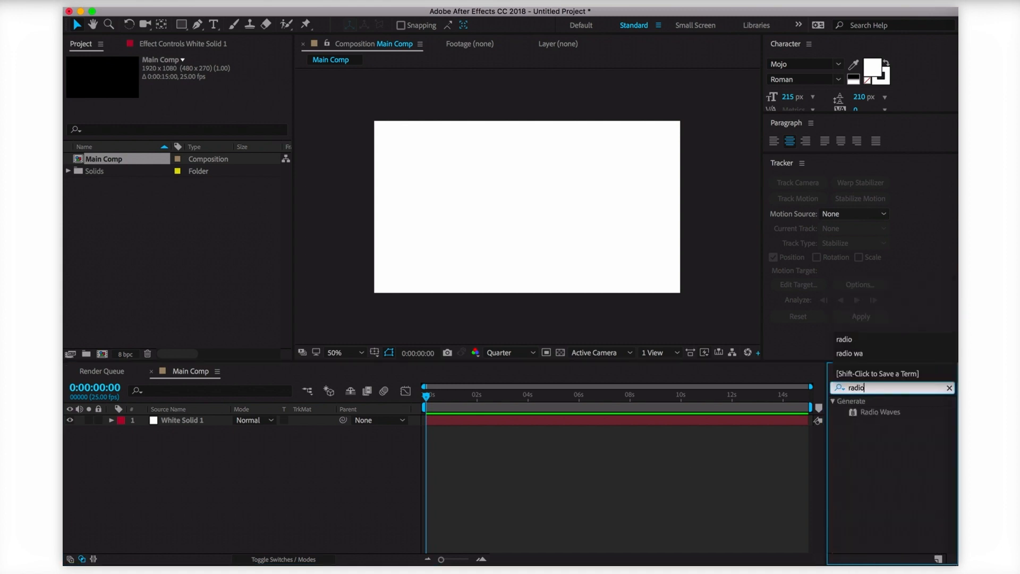
click(913, 467)
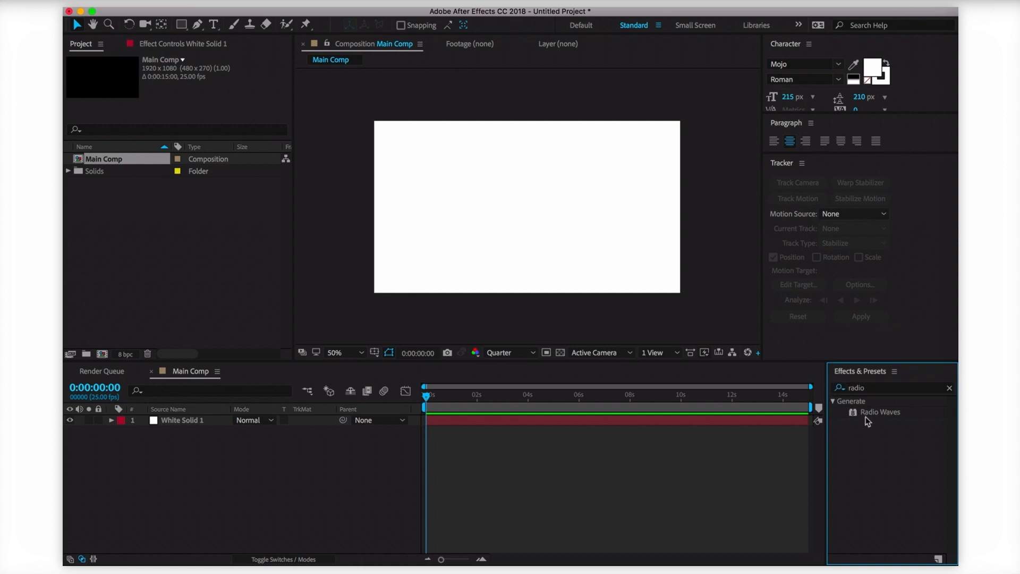
drag(871, 421, 527, 220)
drag(432, 394, 535, 449)
click(113, 72)
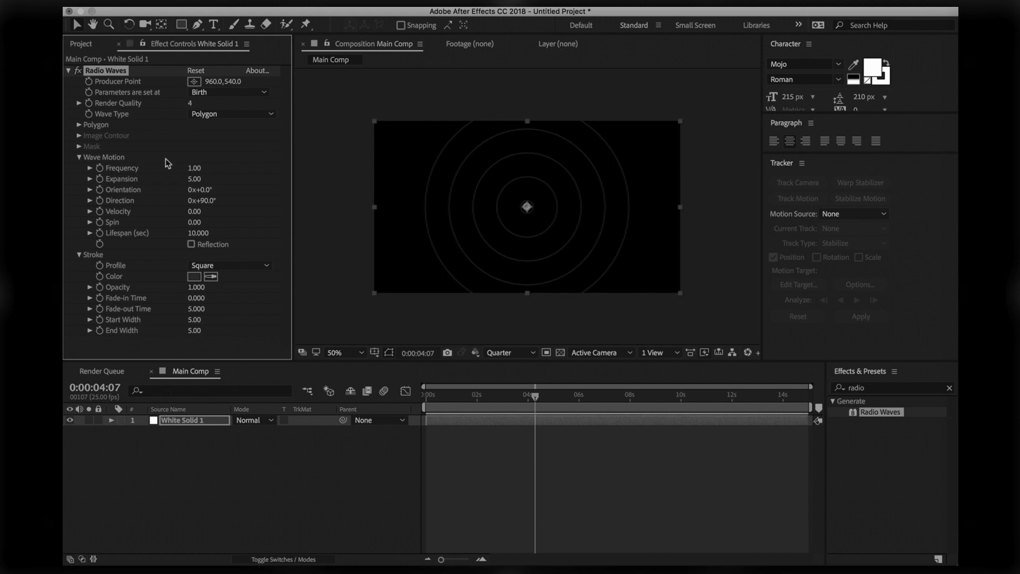
Keep parameters set at Birth and Polygon as the wave type, then reveal the Polygon settings
click(242, 94)
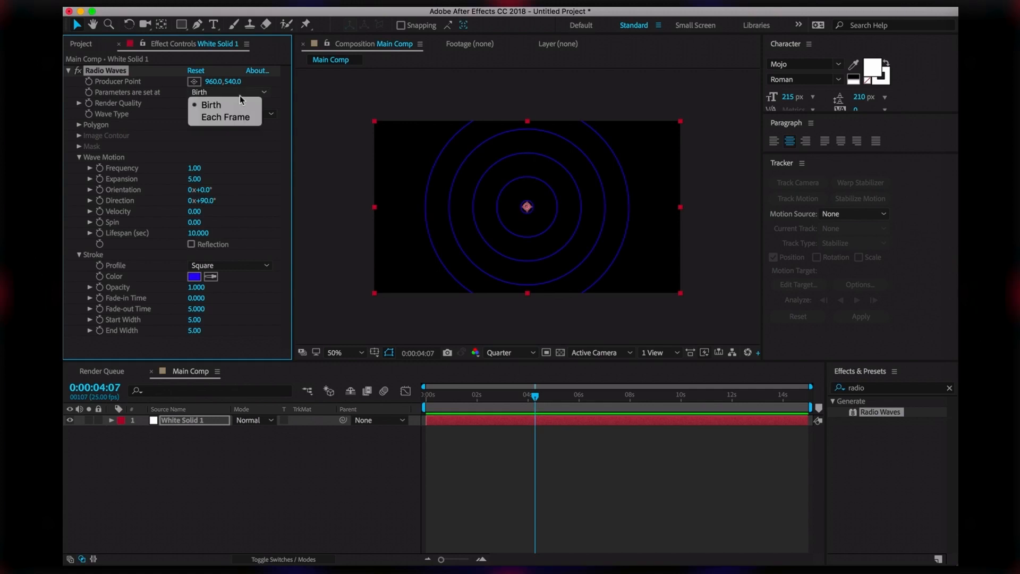
click(229, 104)
click(231, 115)
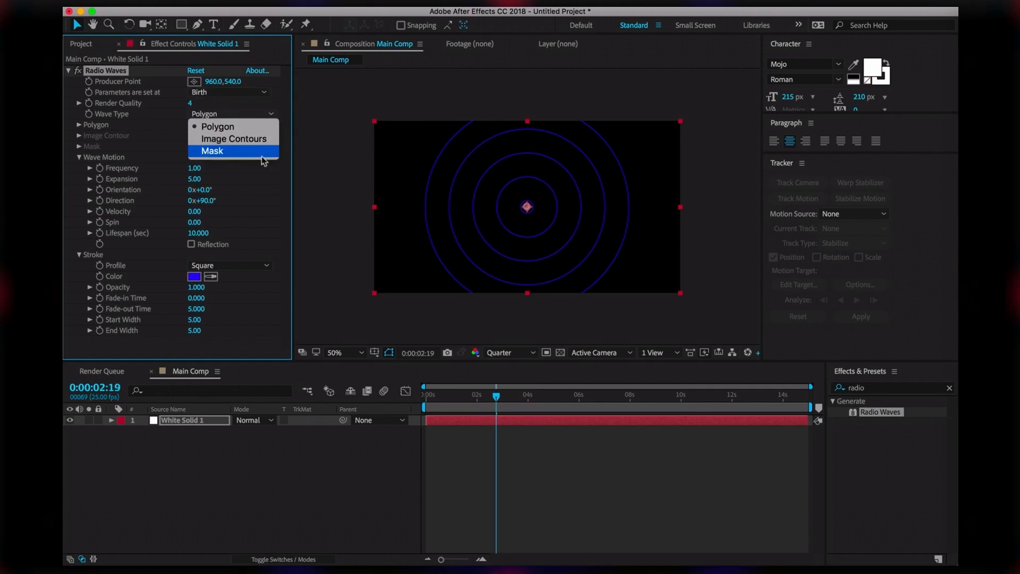
click(161, 142)
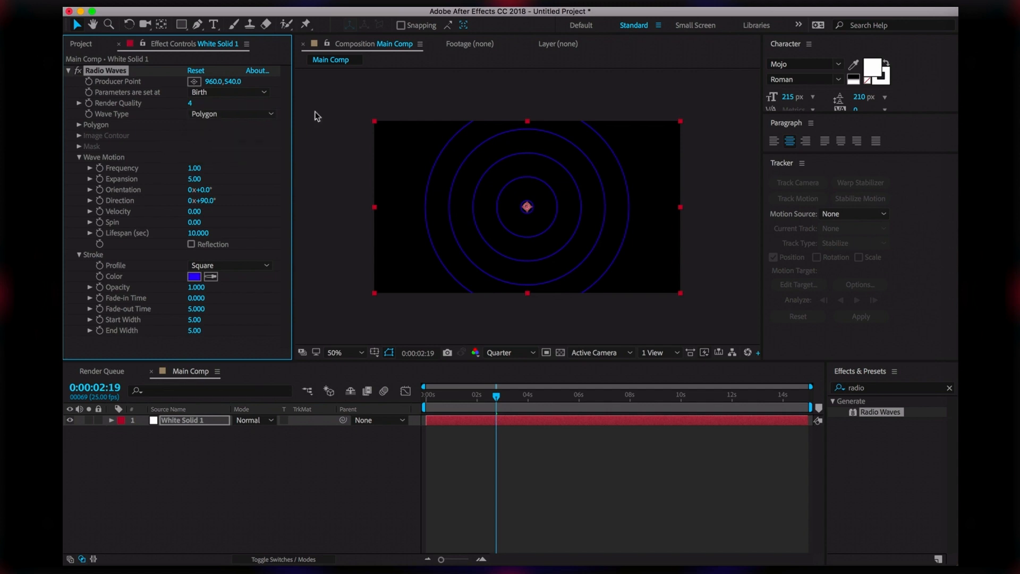
click(262, 114)
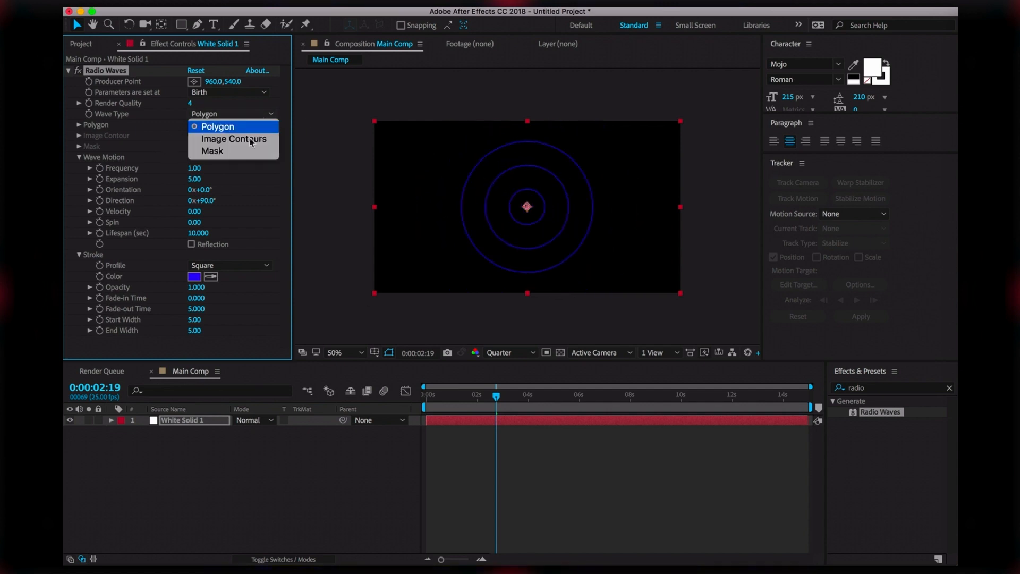
click(259, 180)
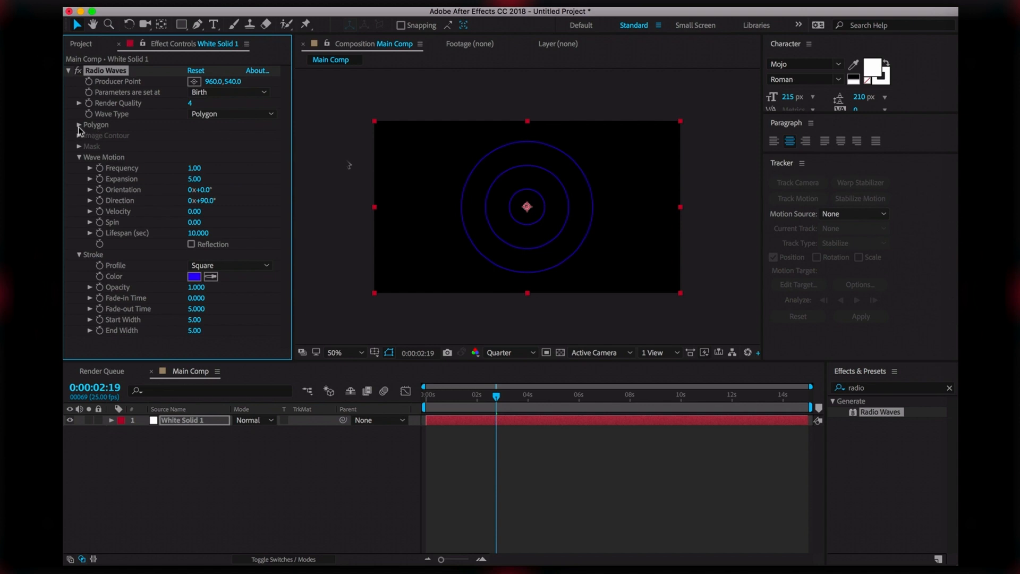
click(79, 125)
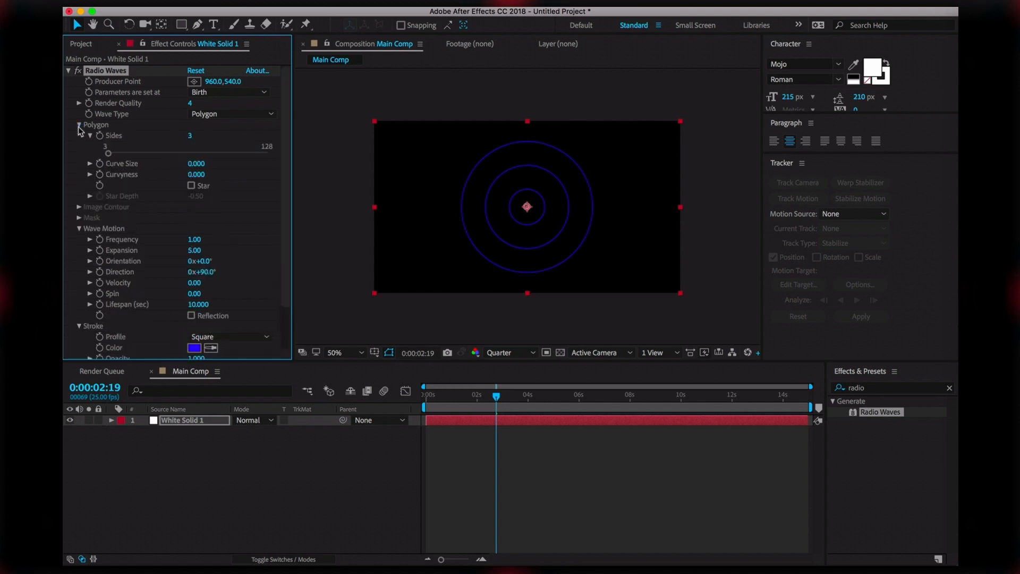
Experiment with Sides, Curve Size and Star points, ending at 46 sides
click(149, 110)
drag(109, 153, 124, 170)
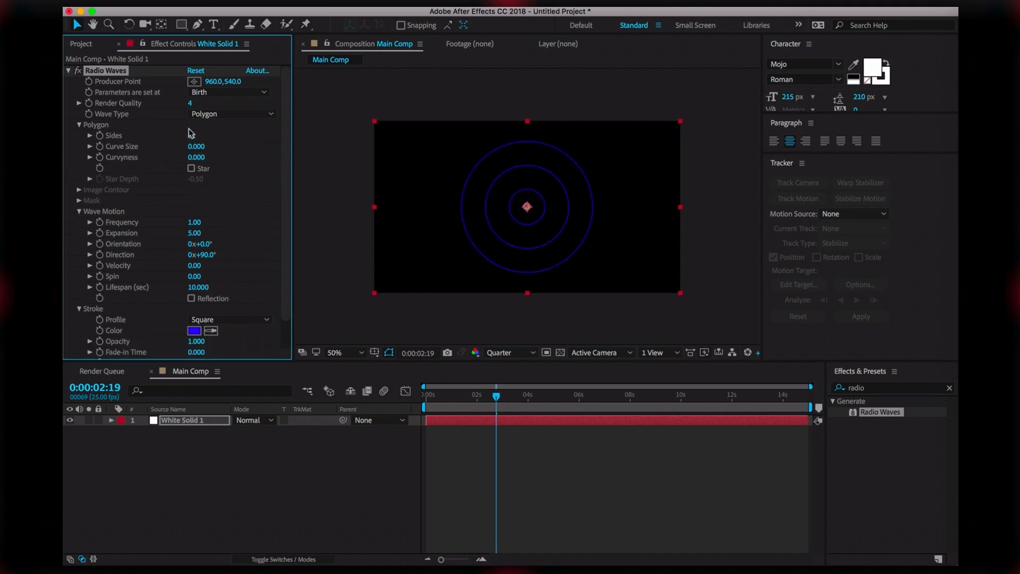
drag(192, 135, 65, 298)
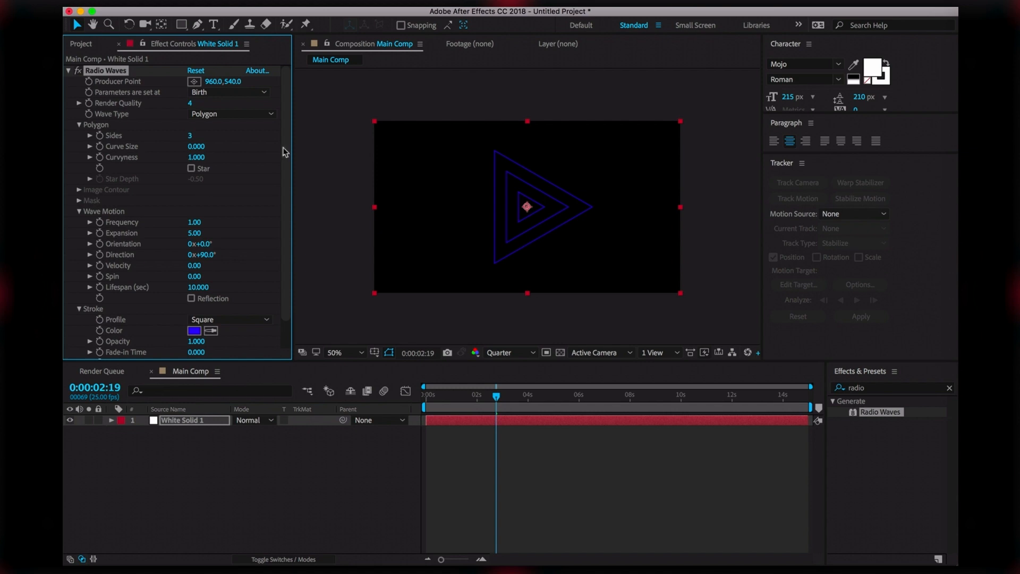
mouse_move(196, 147)
mouse_down()
mouse_move(258, 147)
mouse_move(192, 157)
mouse_up()
click(191, 169)
drag(192, 135, 198, 134)
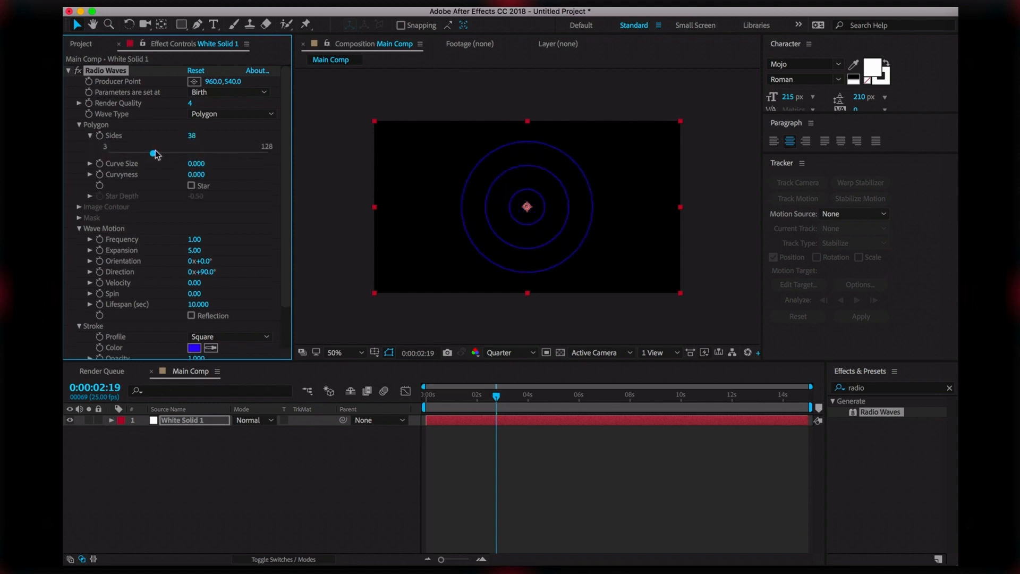
drag(155, 153, 170, 149)
Collapse Polygon, try a higher Frequency then undo it, and return to frame 0
click(80, 124)
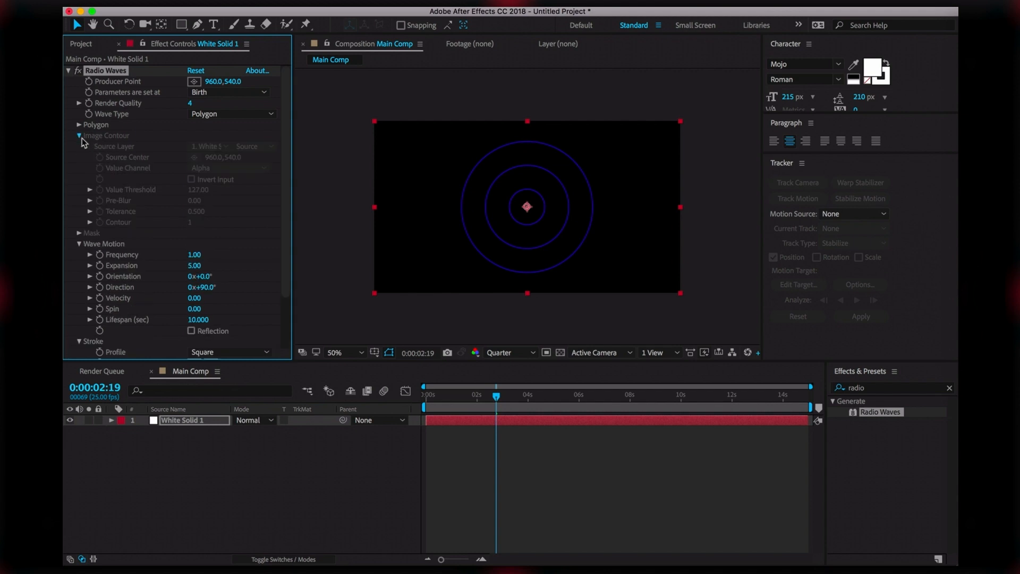
click(79, 147)
click(80, 146)
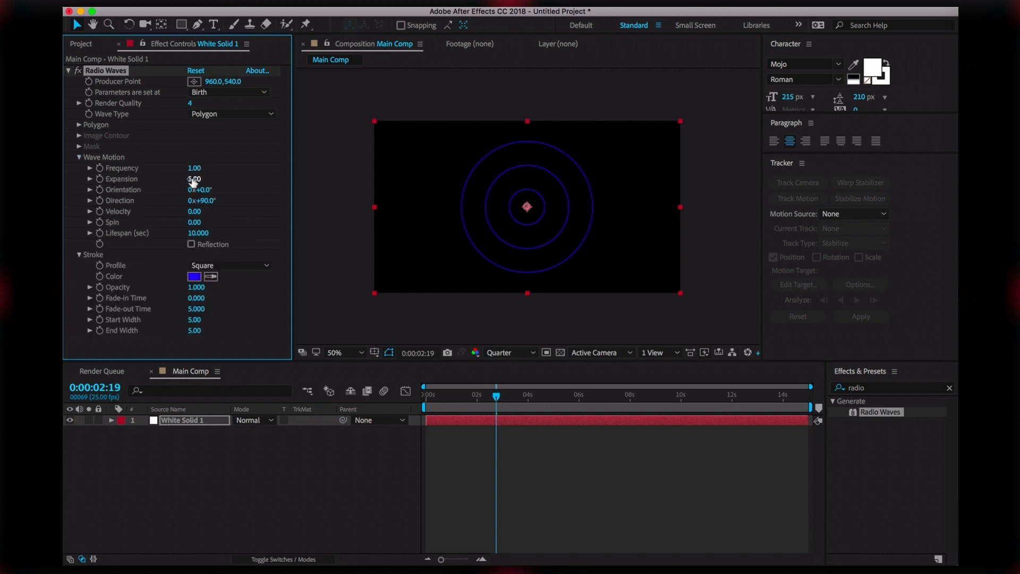
drag(498, 398, 475, 396)
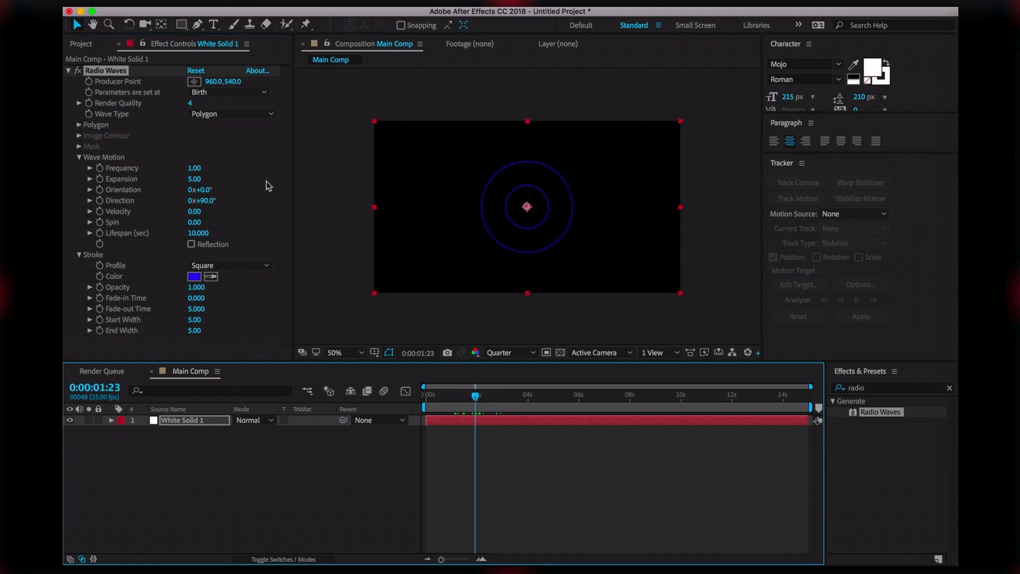
mouse_move(194, 168)
mouse_down()
mouse_move(229, 160)
mouse_move(238, 166)
mouse_move(207, 179)
mouse_move(252, 178)
mouse_move(210, 178)
mouse_up()
key(super+z)
key(super+z)
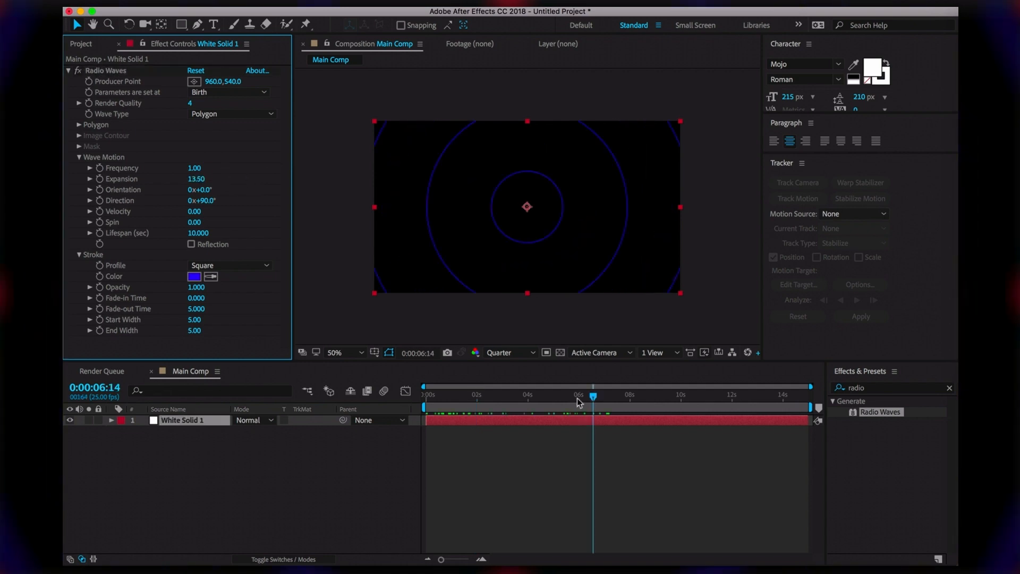
key(Home)
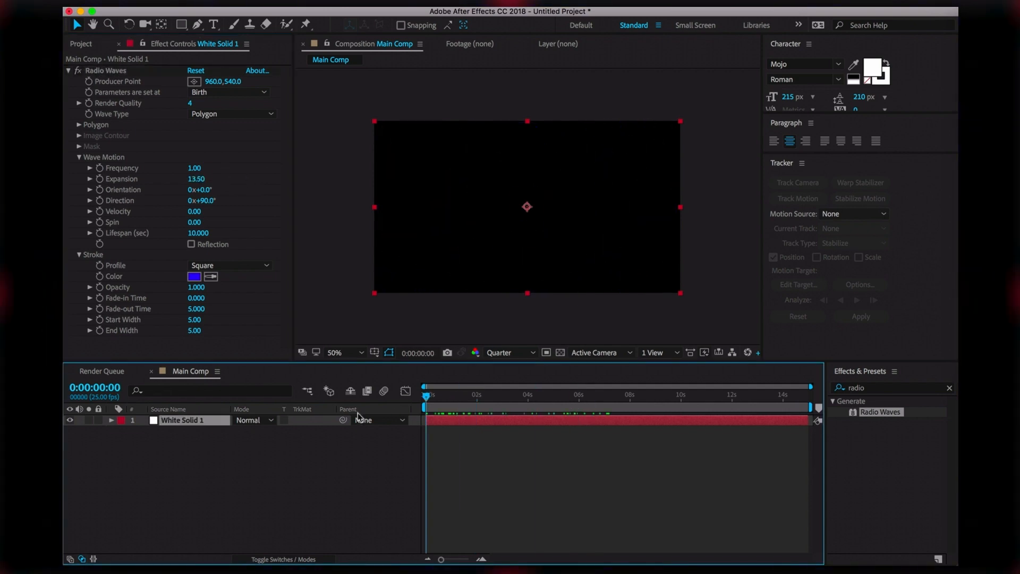
Turn on Reflection and scrub the timeline to preview the reflected rings
click(191, 245)
click(427, 402)
drag(427, 397, 444, 398)
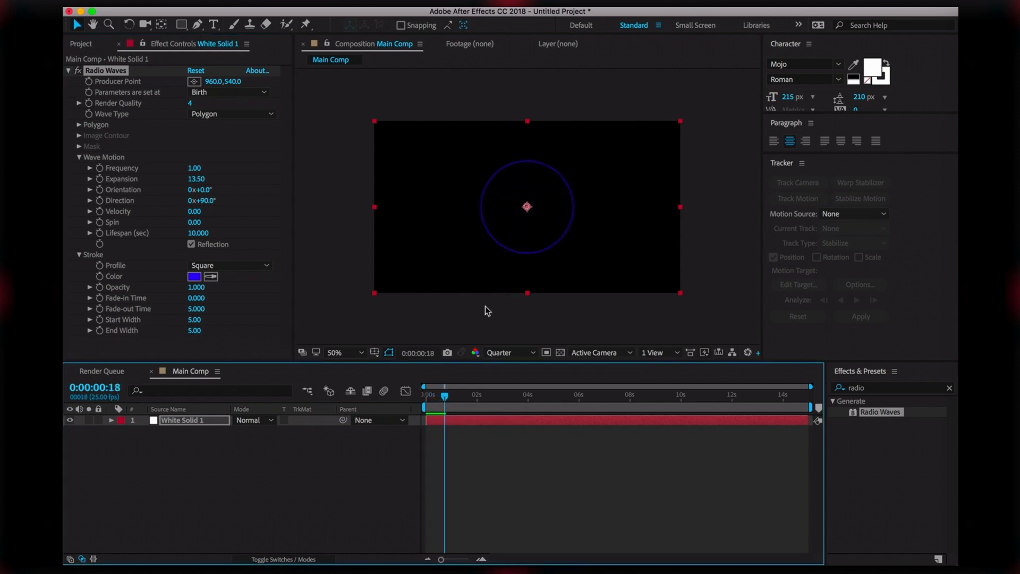
click(448, 334)
drag(438, 397, 751, 397)
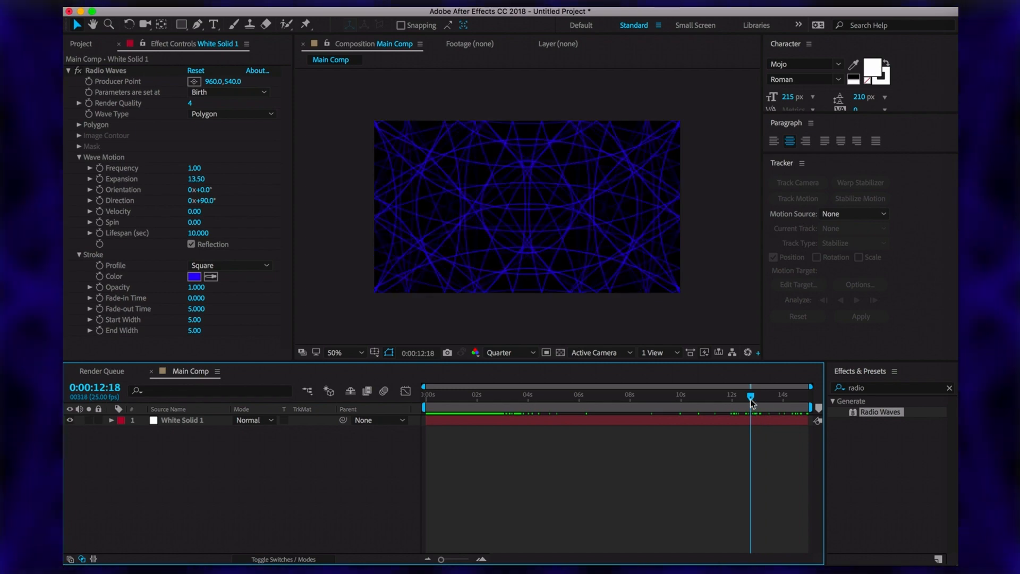
Try a 28.4-second Lifespan, set it back to 10, and turn Reflection off
drag(197, 232, 318, 238)
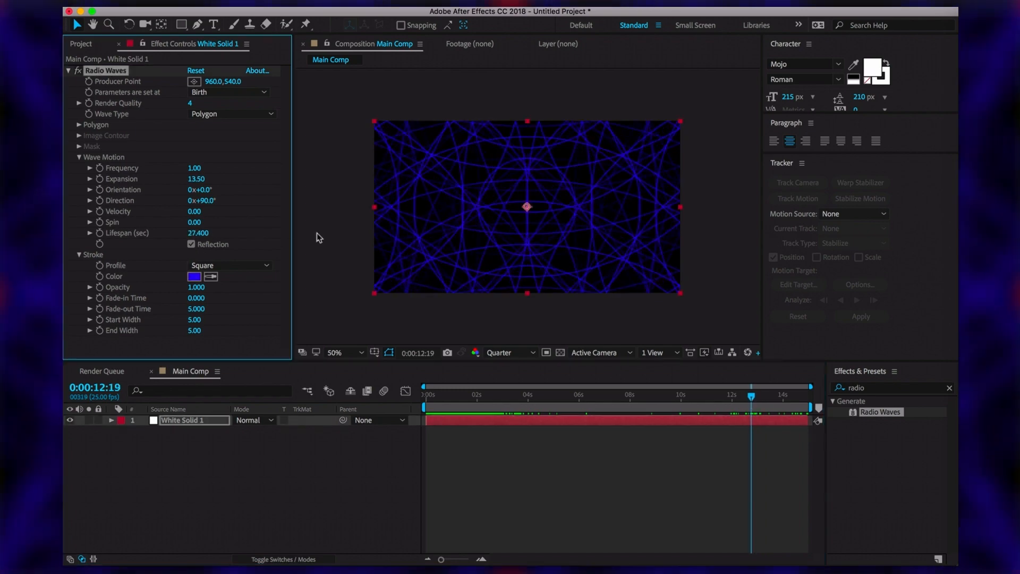
click(199, 233)
text(10)
key(Return)
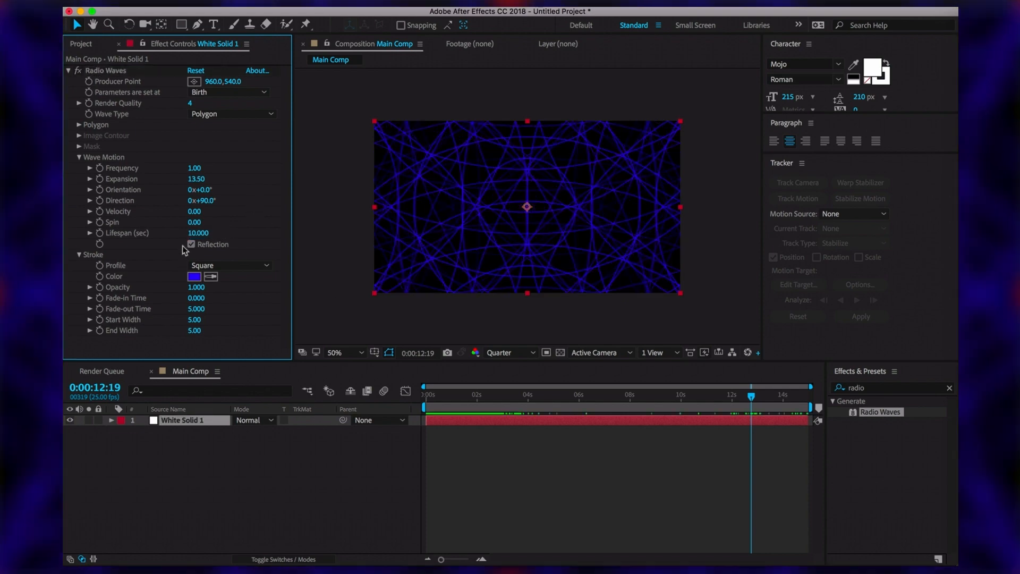
click(190, 245)
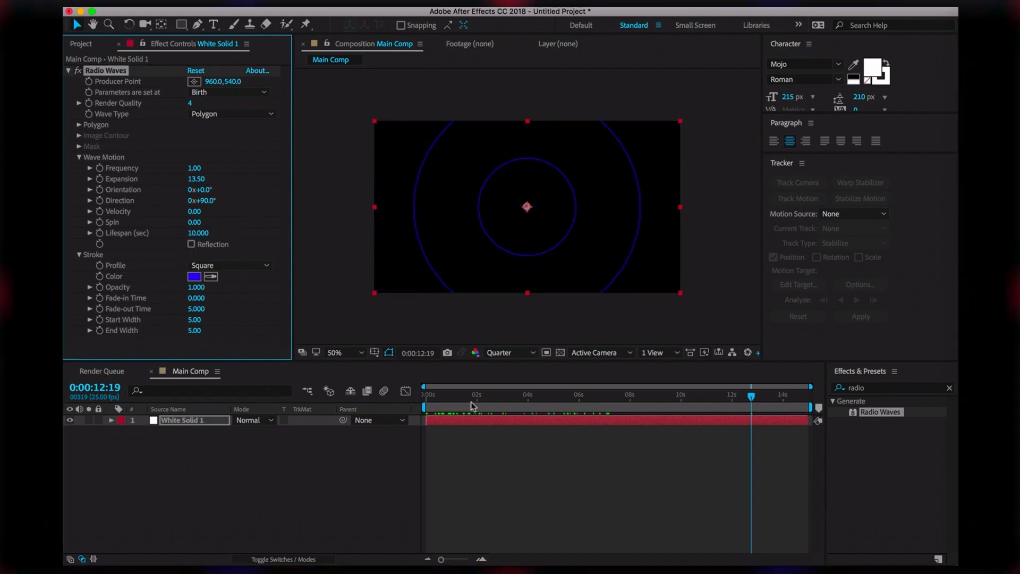
Try a dark red stroke colour and scrub Start Width up to 33.20
click(180, 291)
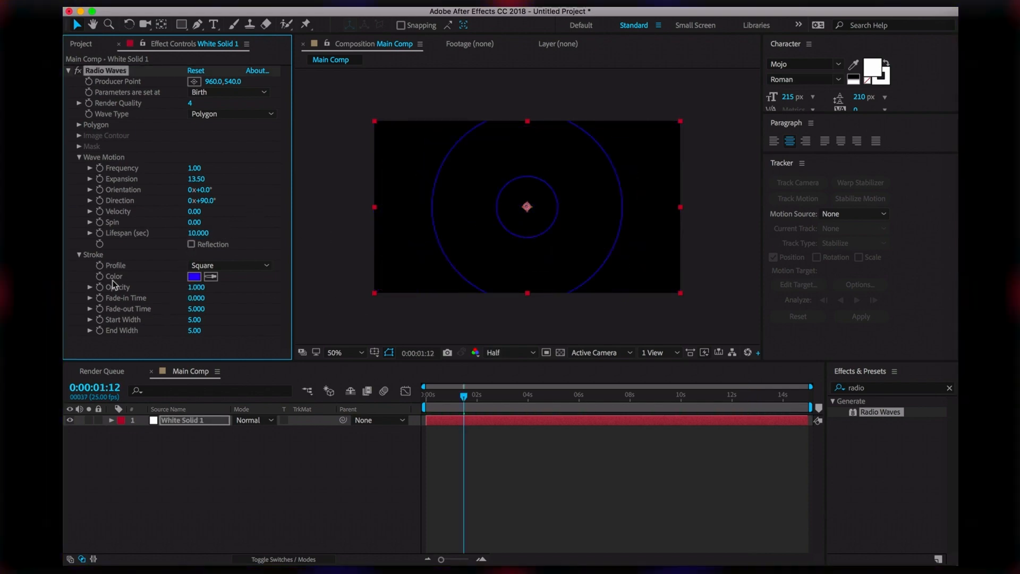
click(194, 276)
mouse_move(276, 439)
mouse_down()
mouse_move(369, 153)
mouse_move(496, 355)
mouse_up()
click(356, 349)
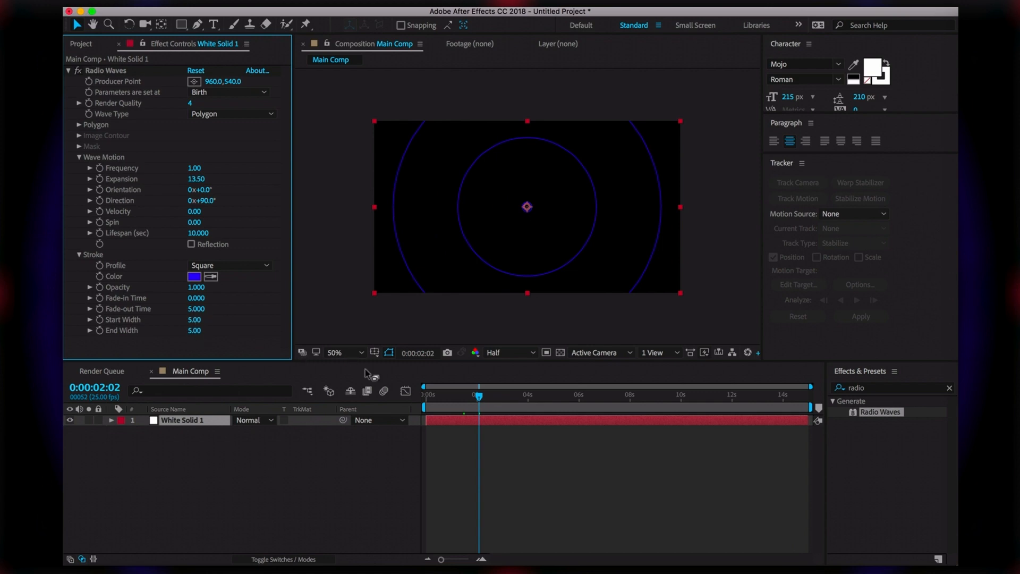
drag(196, 321, 587, 285)
Set stroke Start Width and End Width both to 100
click(196, 319)
text(100)
key(Return)
click(196, 331)
text(100)
key(Return)
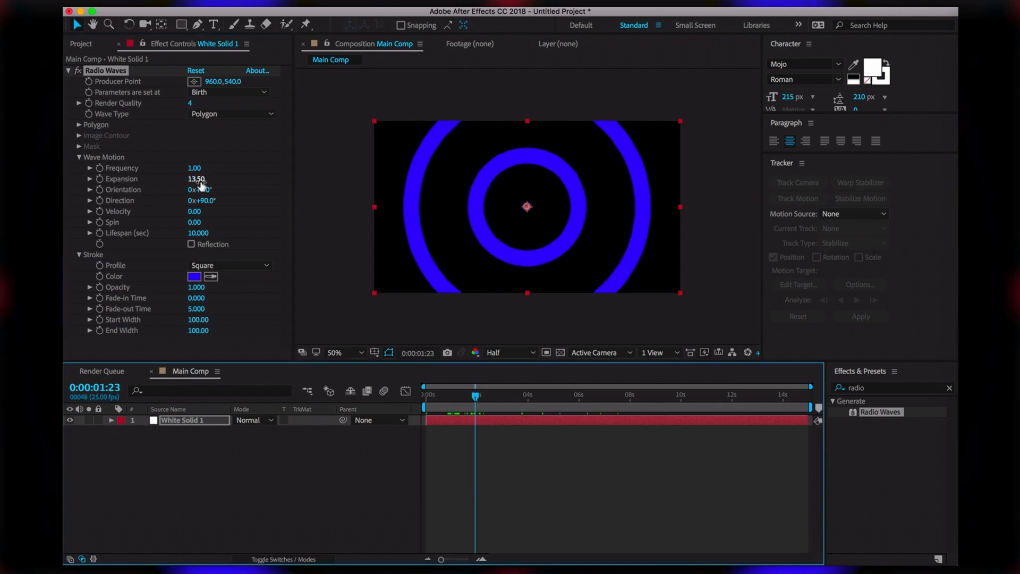
Set Expansion to 20 and scrub the timeline to preview the thick rings
click(197, 180)
text(20)
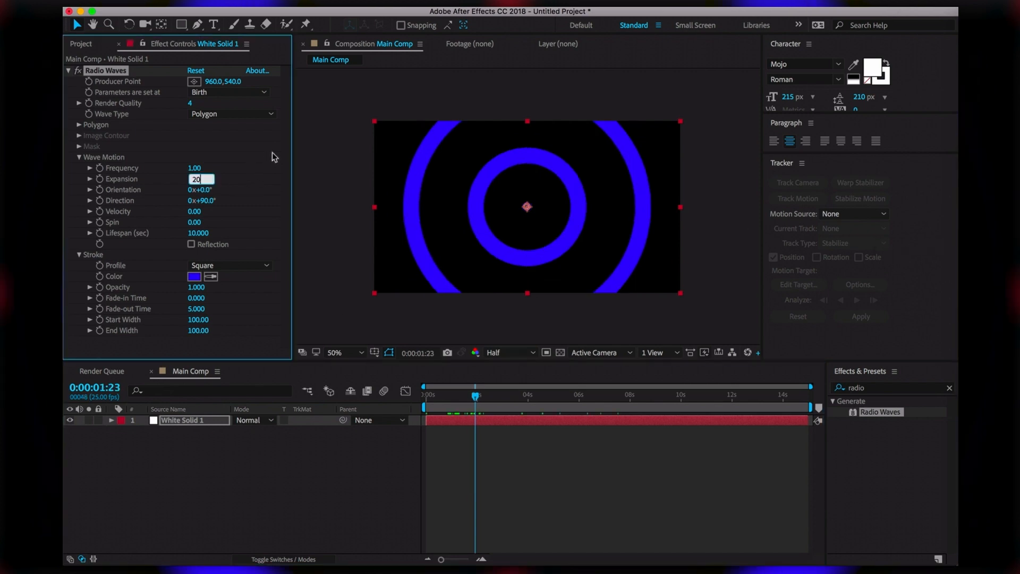
key(Return)
click(470, 400)
mouse_move(471, 399)
mouse_down()
mouse_move(447, 399)
mouse_move(456, 400)
mouse_up()
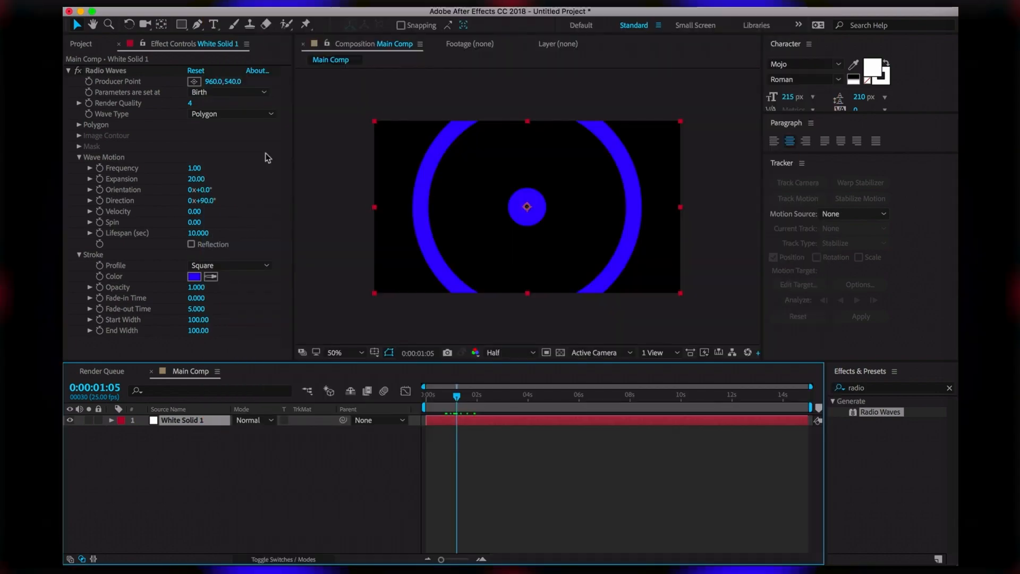
Re-enter Expansion 20.00, play a preview, and scrub Frequency up to 6.20
click(208, 178)
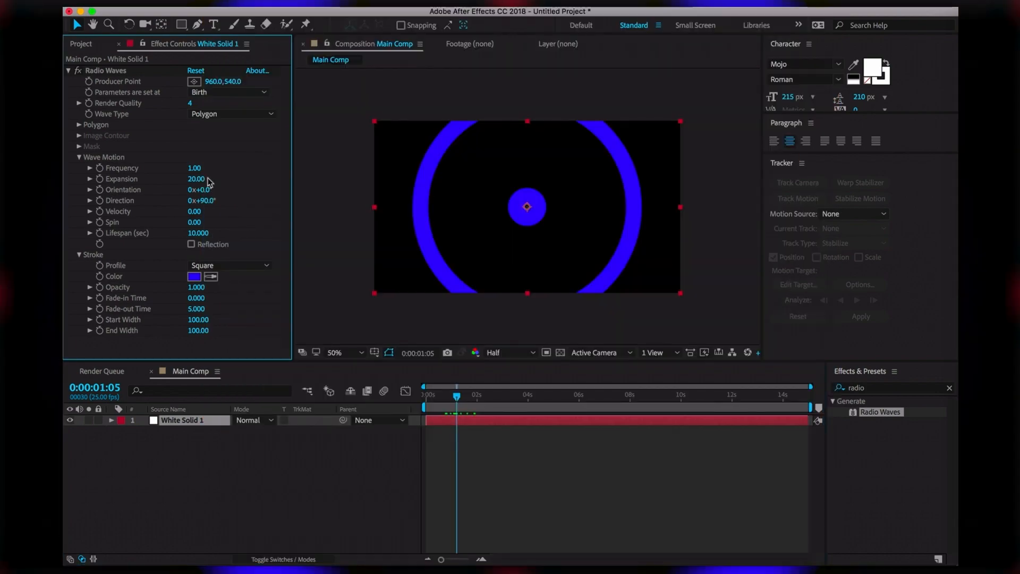
mouse_move(204, 181)
mouse_down()
mouse_move(230, 181)
mouse_move(169, 184)
mouse_move(207, 188)
mouse_up()
click(196, 179)
text(20)
click(262, 188)
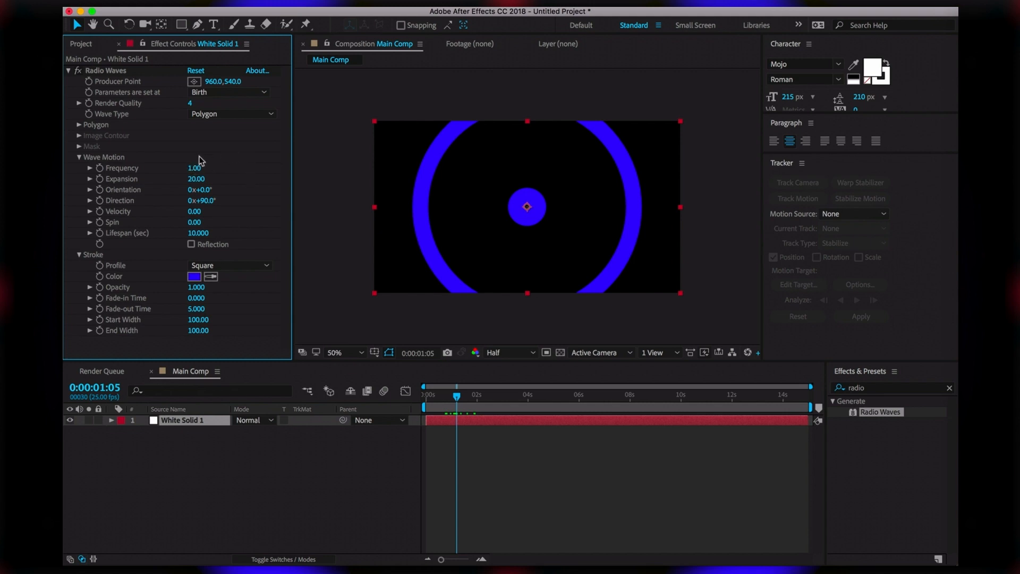
key(space)
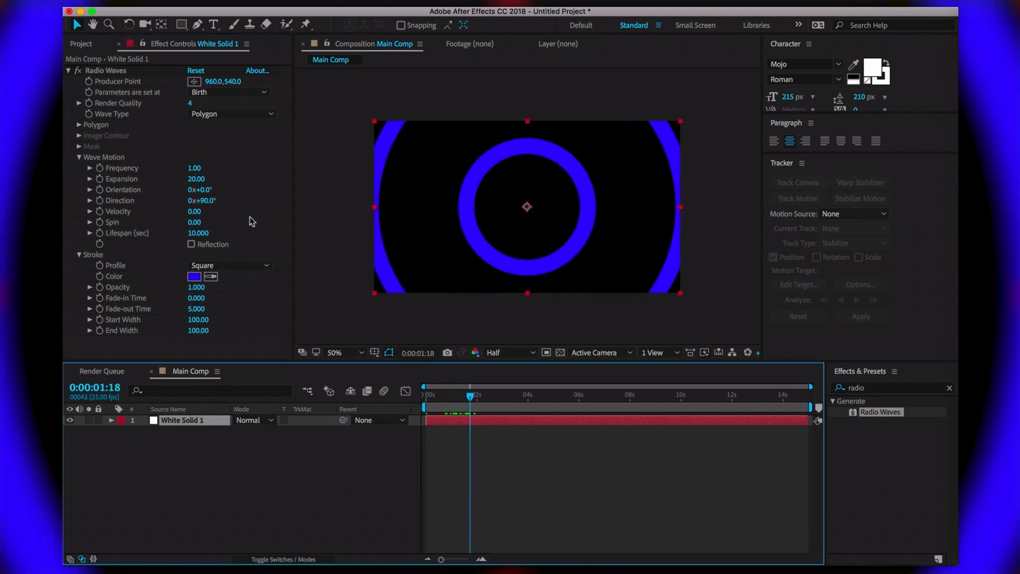
drag(195, 168, 232, 168)
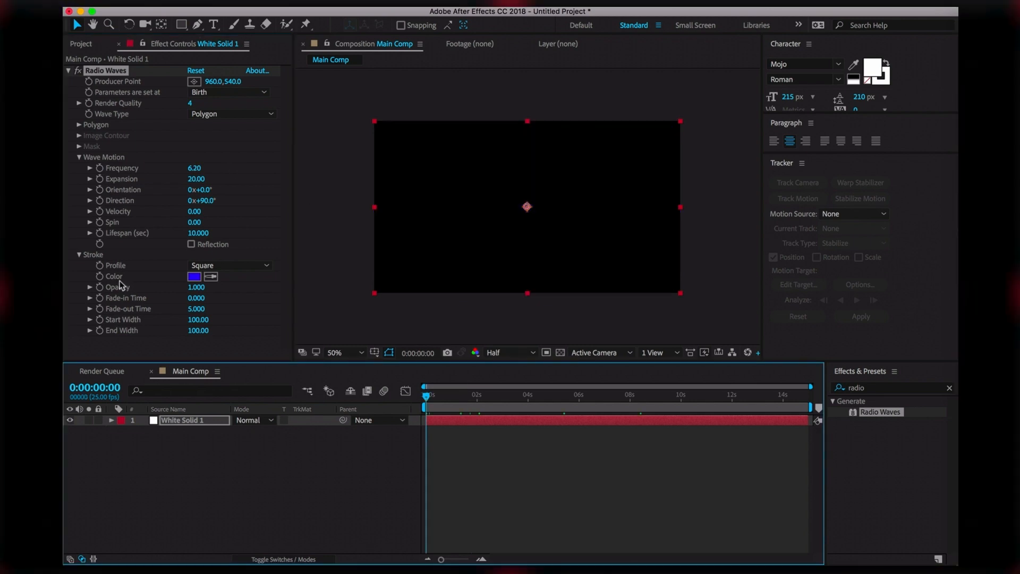
Start keyframing Stroke Color with a light blue keyframe at 0 seconds
key(e)
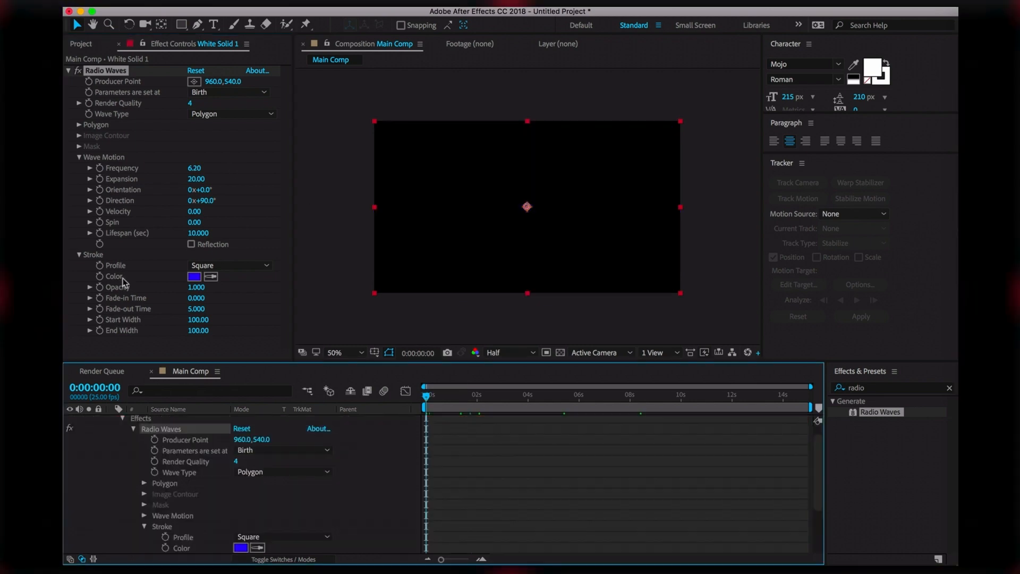
click(368, 466)
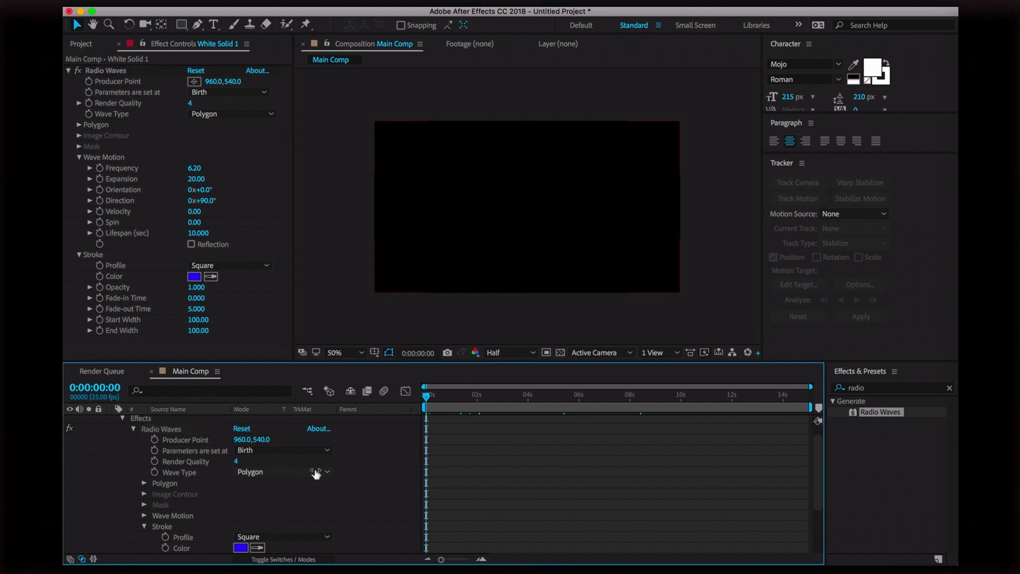
scroll(393, 489, down, 3)
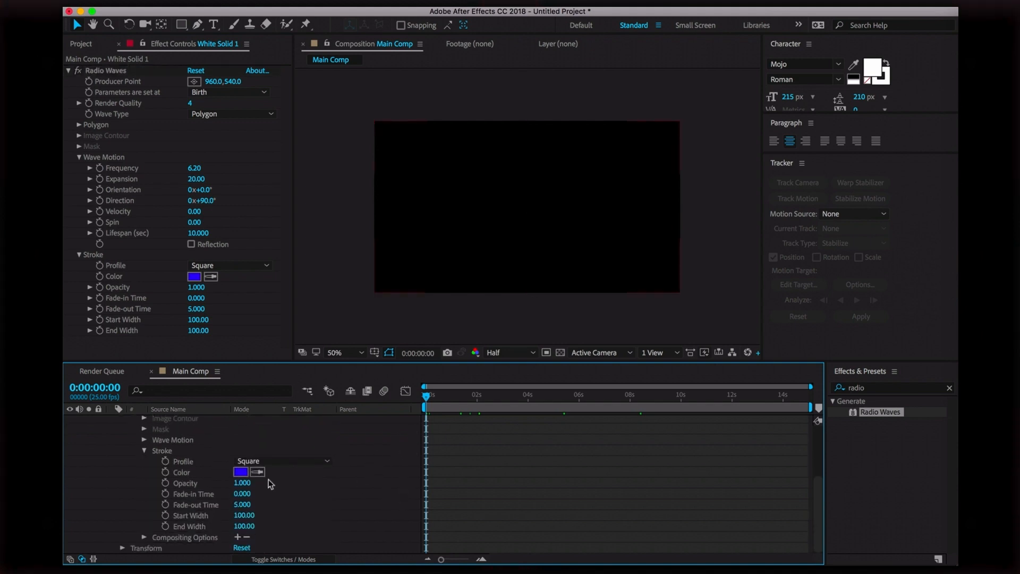
click(203, 474)
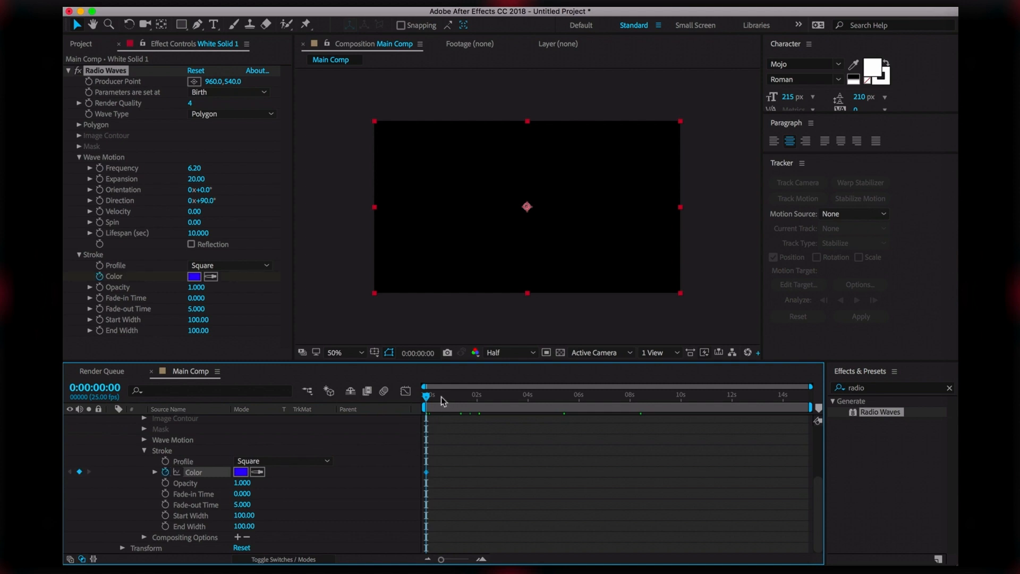
click(244, 473)
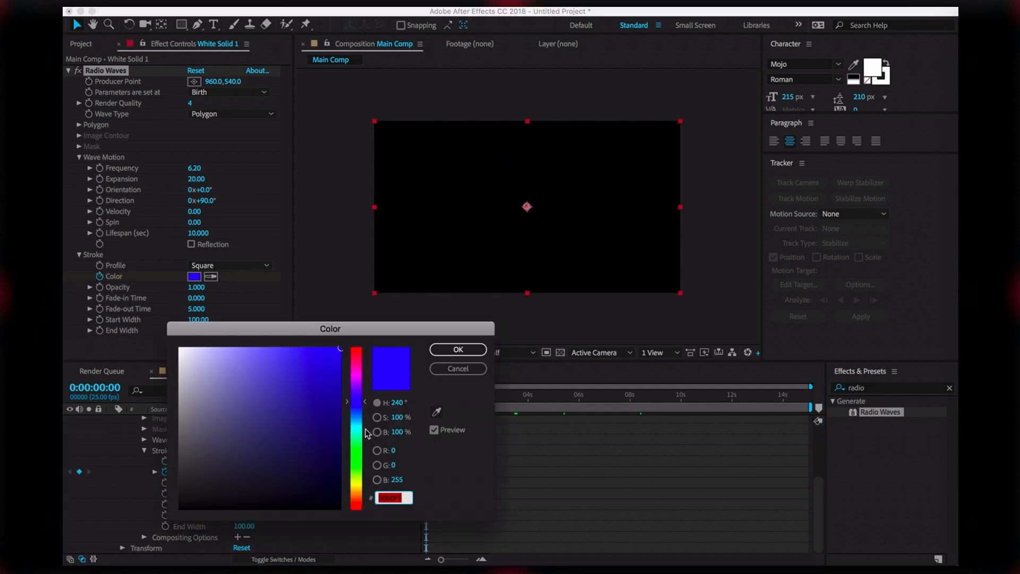
click(358, 413)
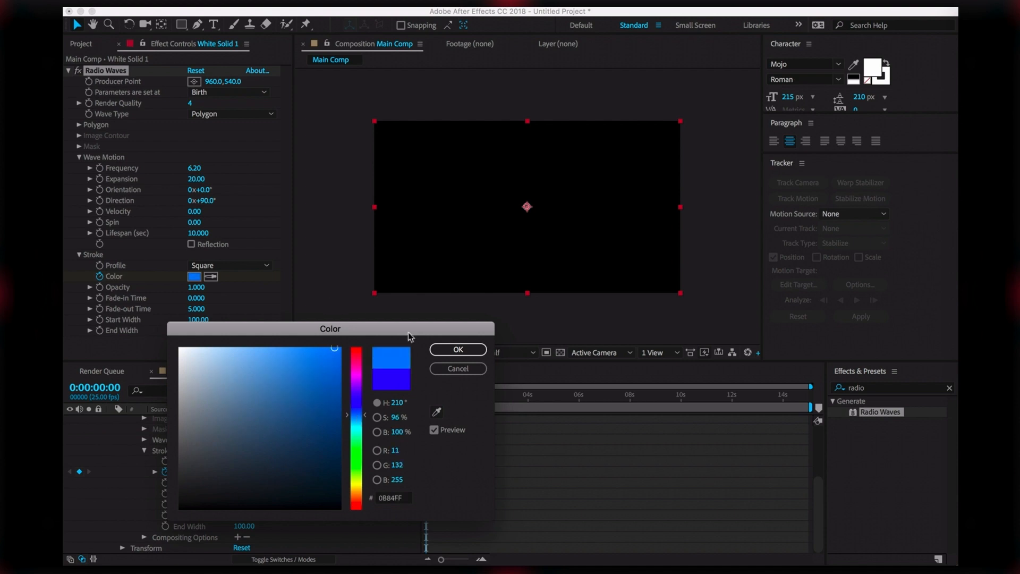
click(469, 351)
Add a green stroke colour keyframe at 1 second
key(=)
drag(480, 398, 476, 407)
click(241, 472)
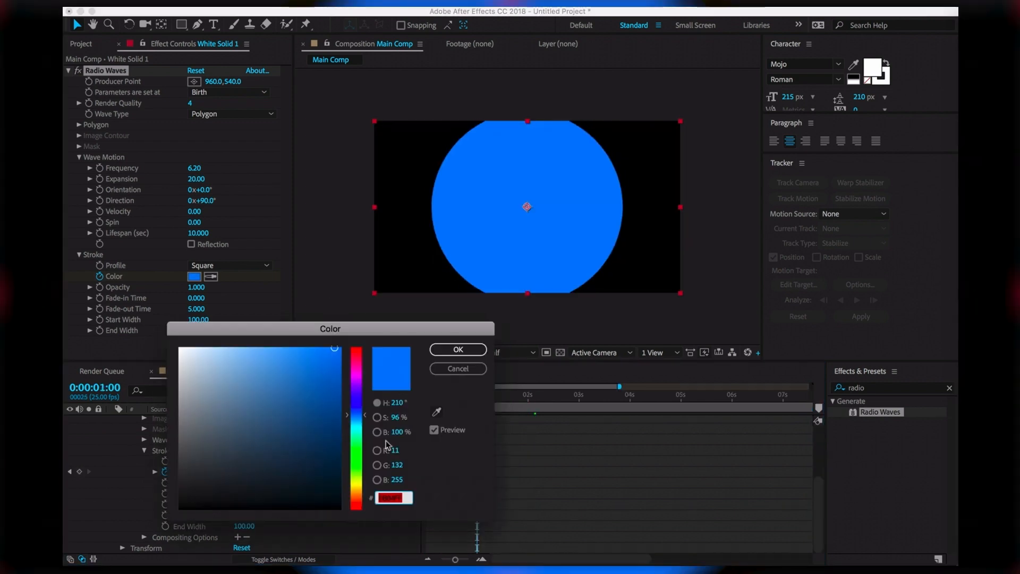
click(359, 442)
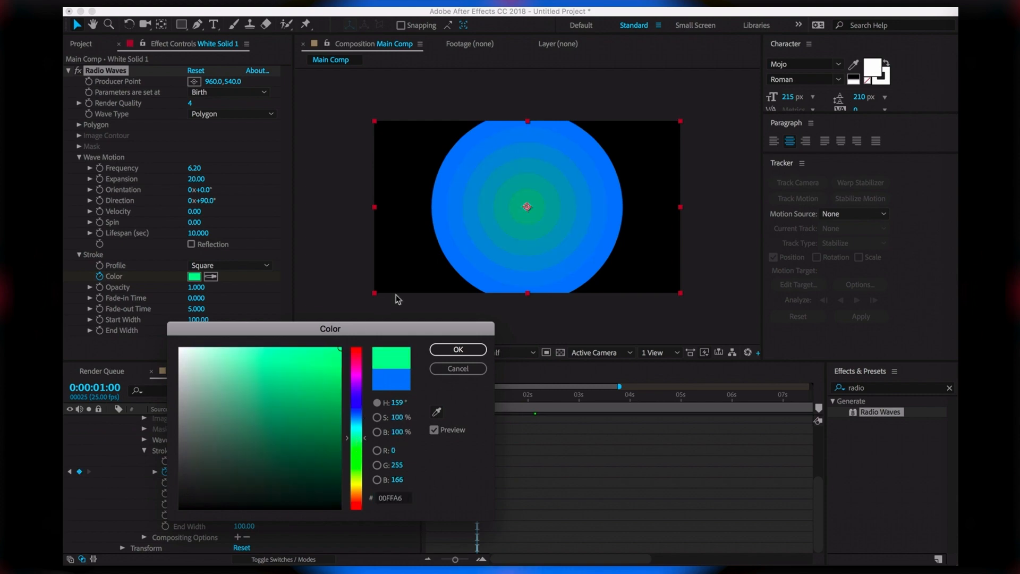
click(457, 349)
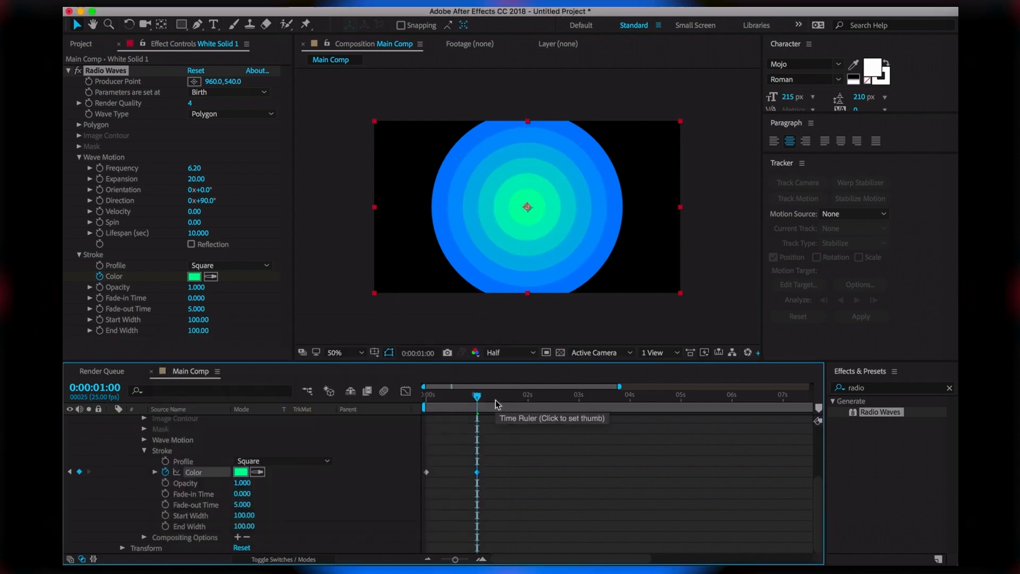
Add a soft yellow stroke colour keyframe at 2 seconds
click(530, 400)
click(527, 399)
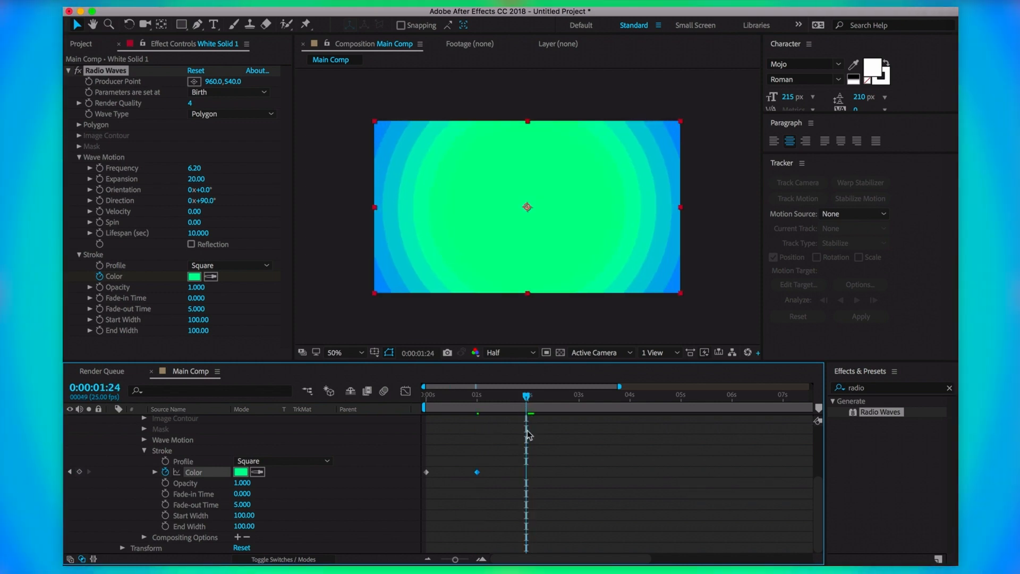
click(528, 401)
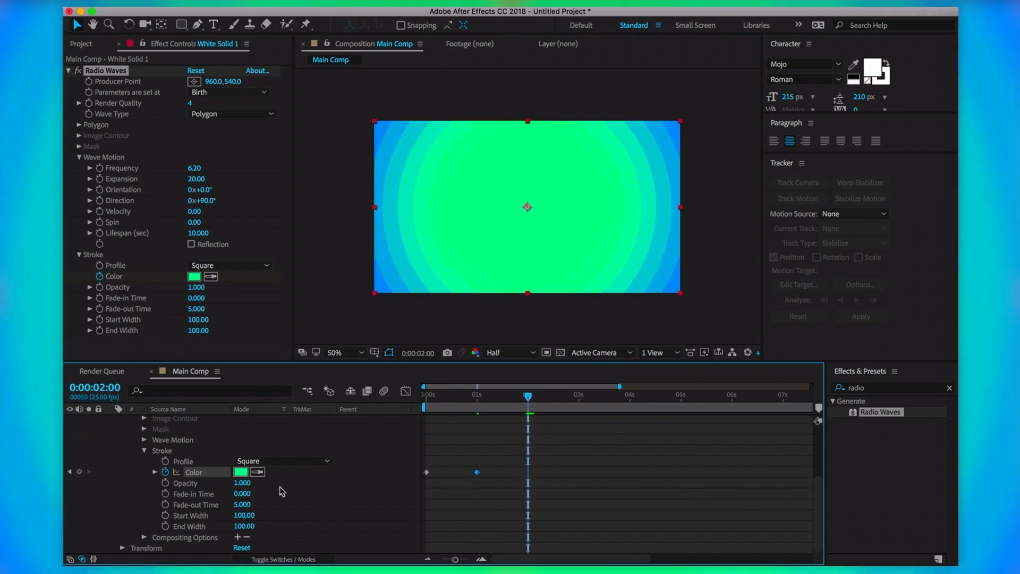
click(242, 472)
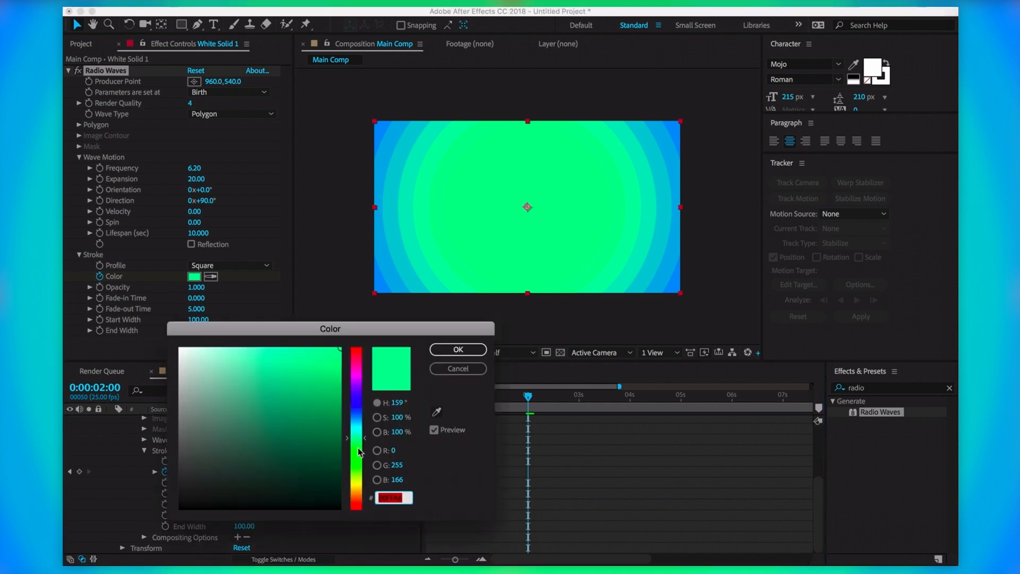
click(359, 478)
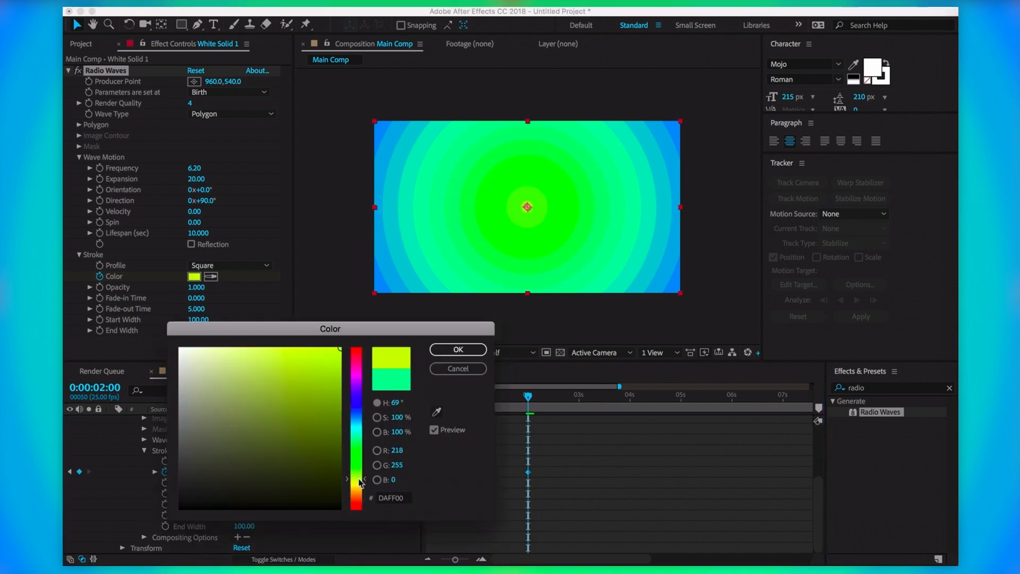
drag(298, 423, 300, 328)
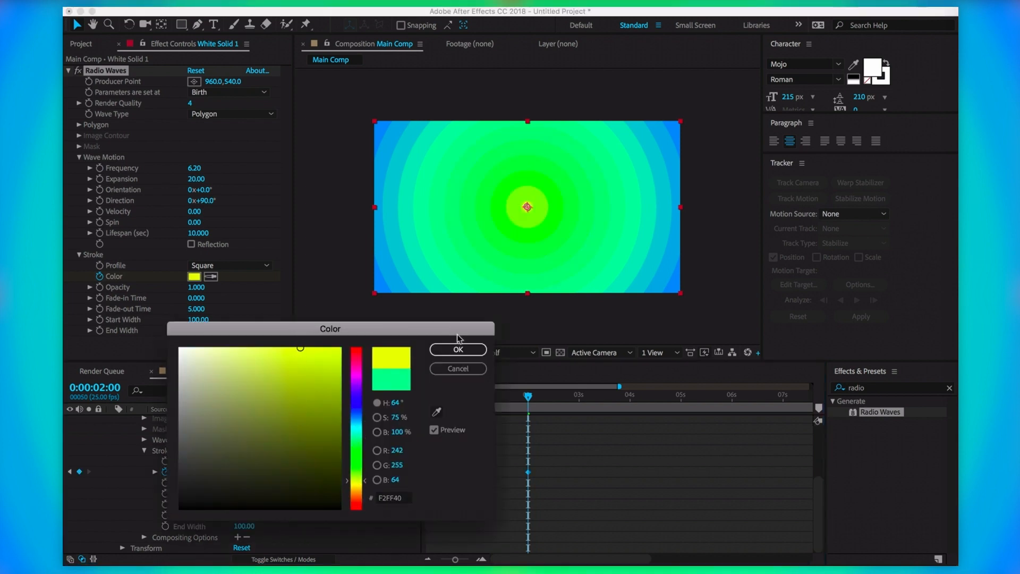
click(458, 349)
Add a vivid pink-magenta stroke colour keyframe at 3 seconds
drag(588, 403, 579, 410)
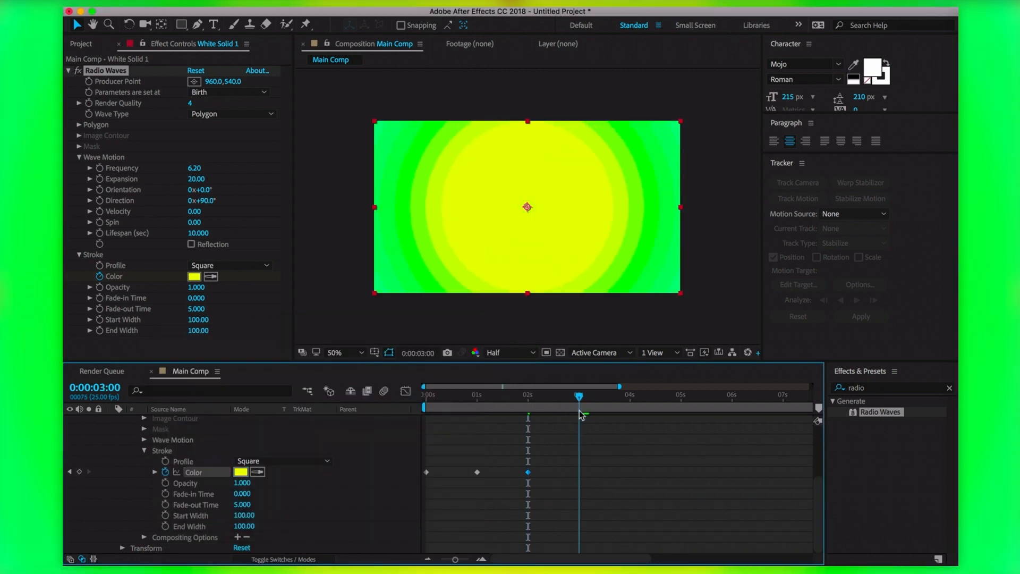
click(236, 472)
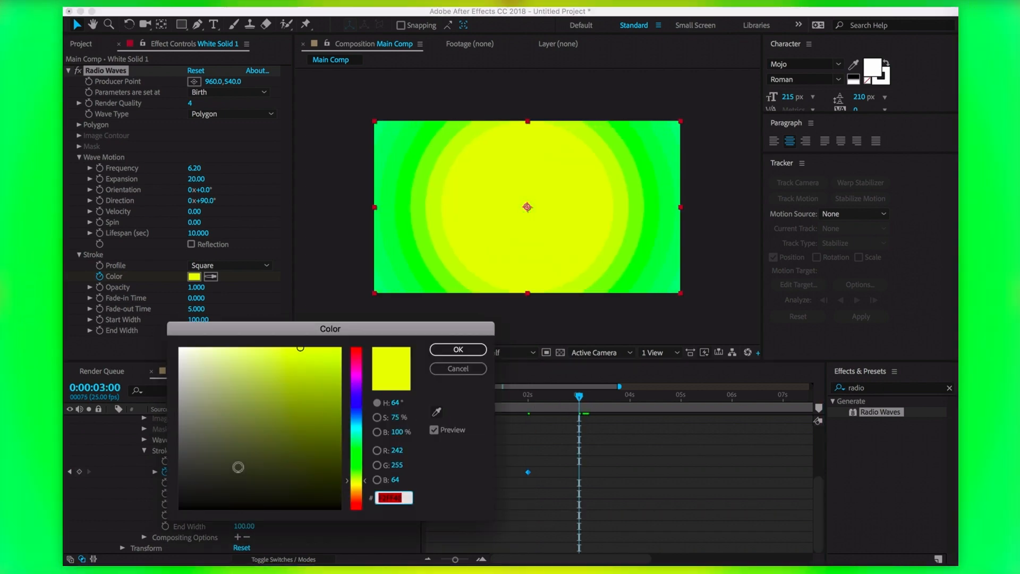
click(358, 375)
click(292, 376)
mouse_move(293, 376)
mouse_down()
mouse_move(284, 291)
mouse_move(276, 292)
mouse_move(288, 290)
mouse_up()
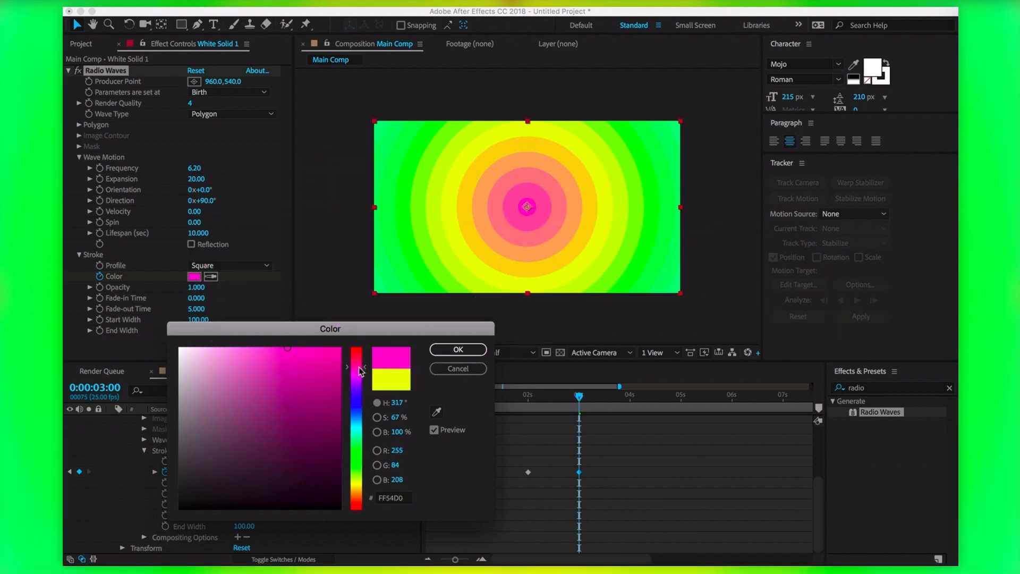
click(457, 349)
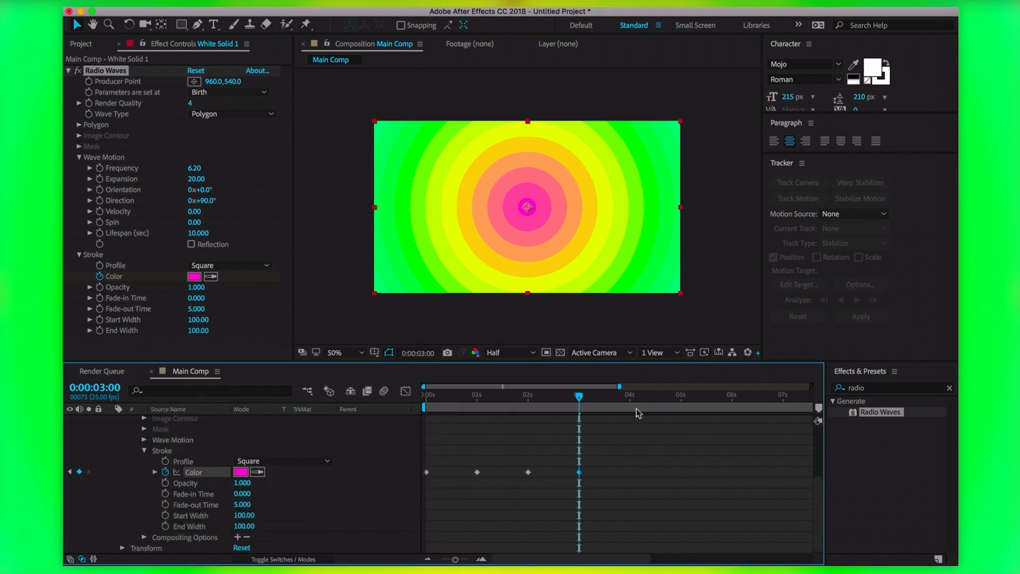
Add a lime green stroke colour keyframe at 4 seconds
click(634, 408)
drag(634, 414, 630, 409)
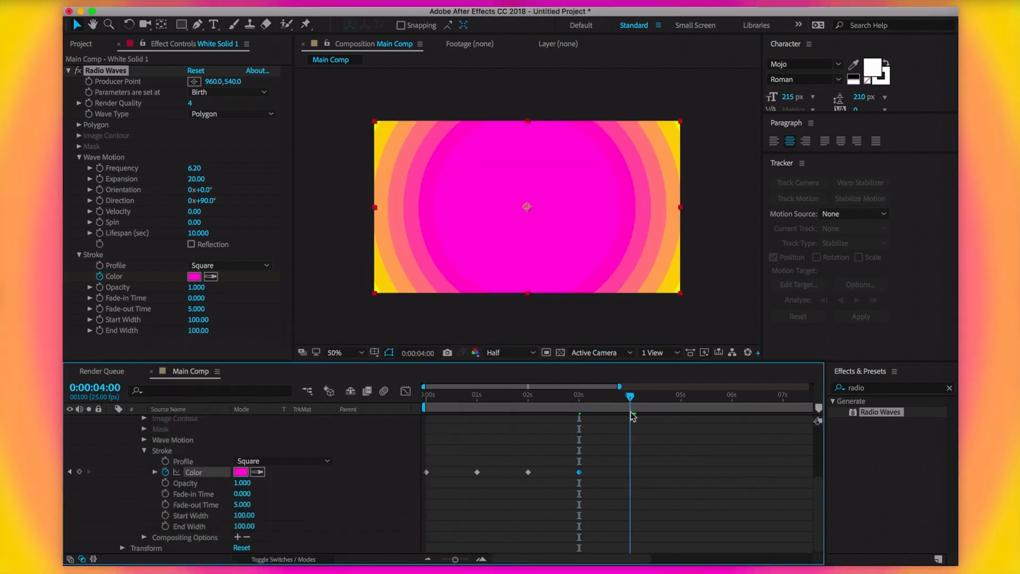
click(240, 472)
click(363, 471)
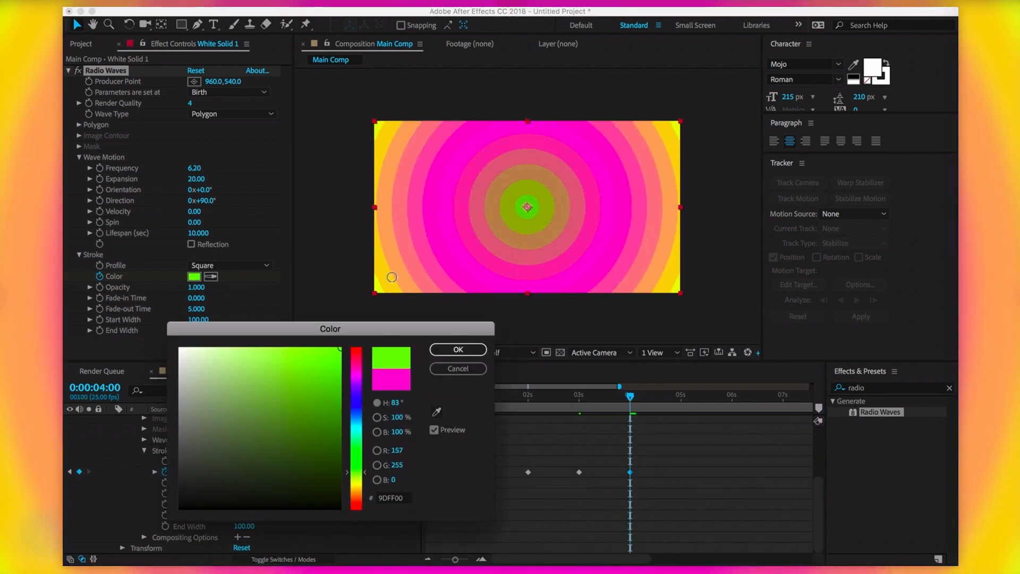
click(458, 349)
Select the five colour keyframes and paste them at 5 and 10 seconds
drag(670, 507, 423, 460)
drag(663, 476, 416, 466)
drag(665, 405, 683, 452)
key(cmd+v)
key(minus)
key(super+v)
Scrub through the colour animation, return to the start, and collapse Radio Waves
click(725, 450)
drag(785, 399, 831, 397)
scroll(800, 435, up, 5)
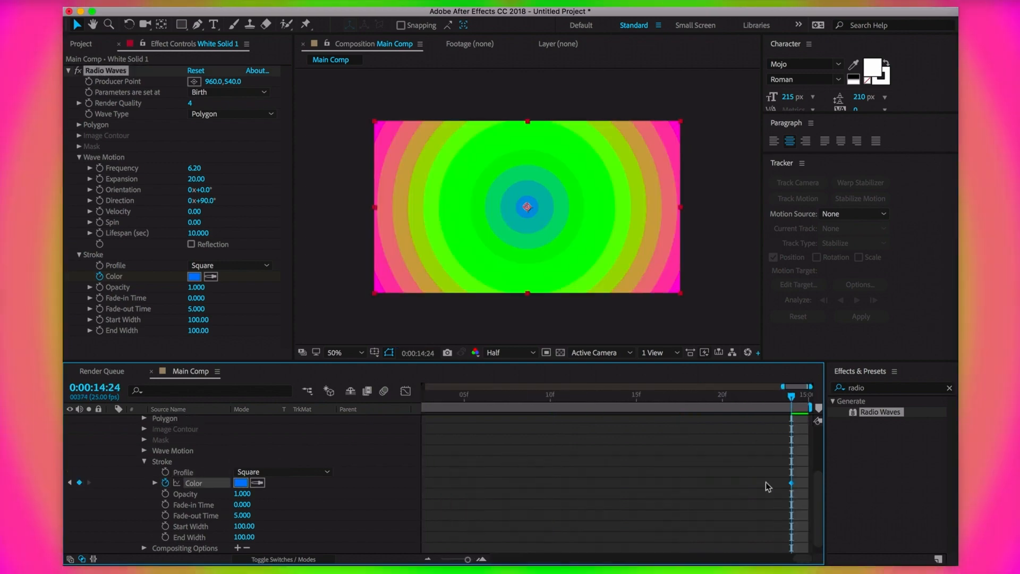
scroll(766, 484, down, 10)
scroll(766, 482, down, 1)
drag(806, 396, 781, 436)
key(Home)
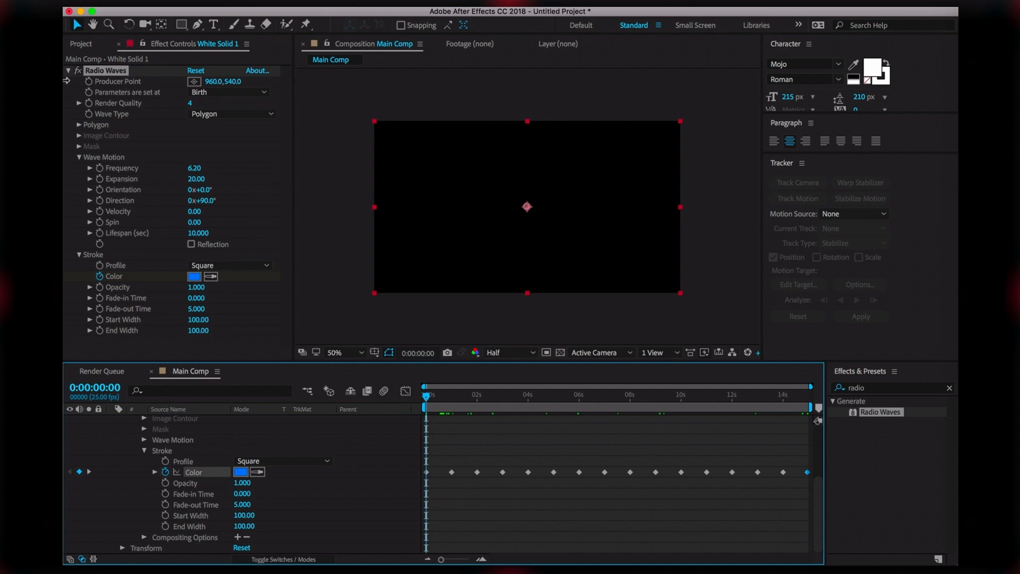
click(68, 70)
Search 'hue' and apply Hue/Saturation to White Solid 1, then scrub to check the rings
click(154, 167)
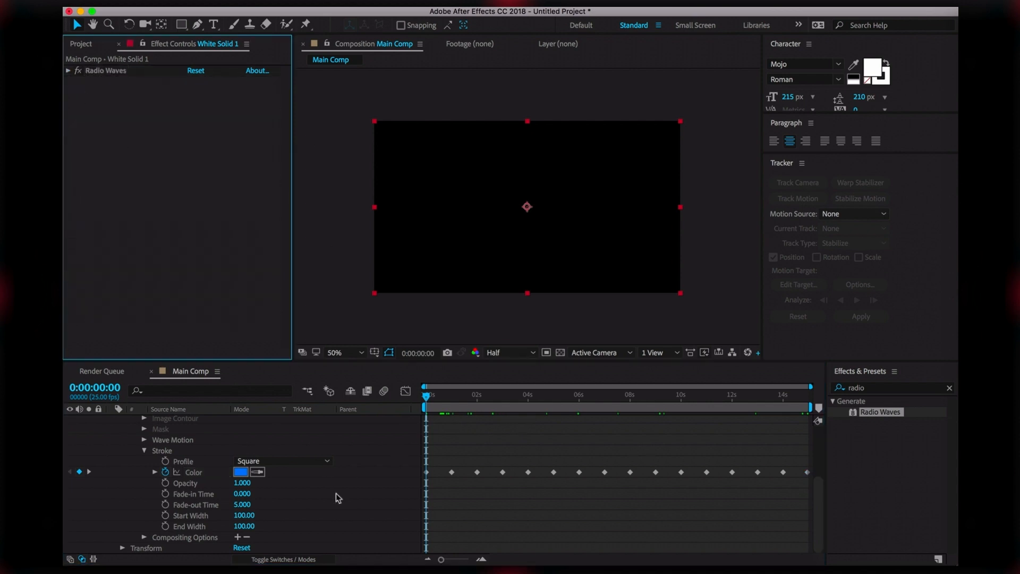
scroll(335, 494, up, 5)
click(113, 421)
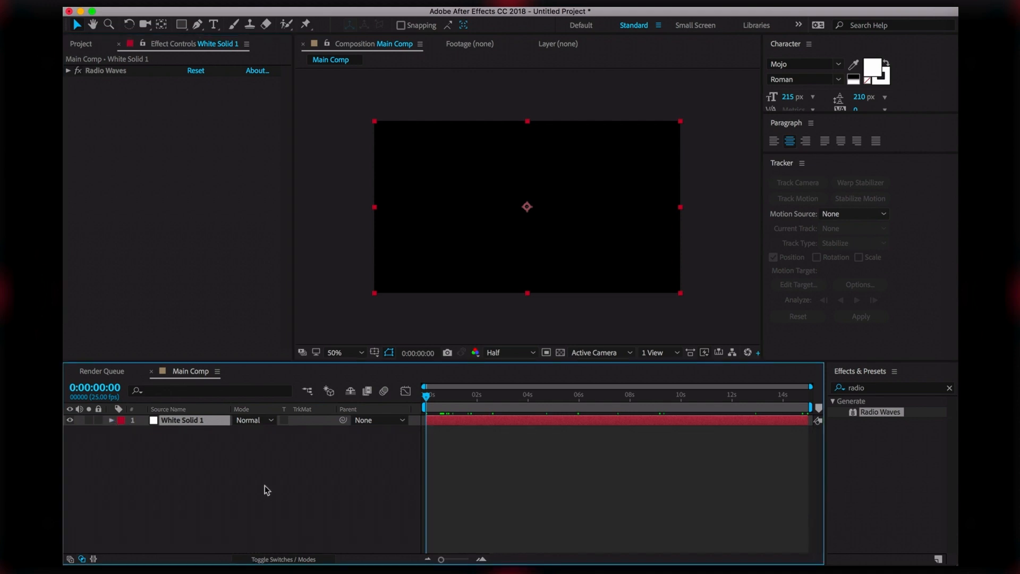
click(251, 482)
double_click(856, 387)
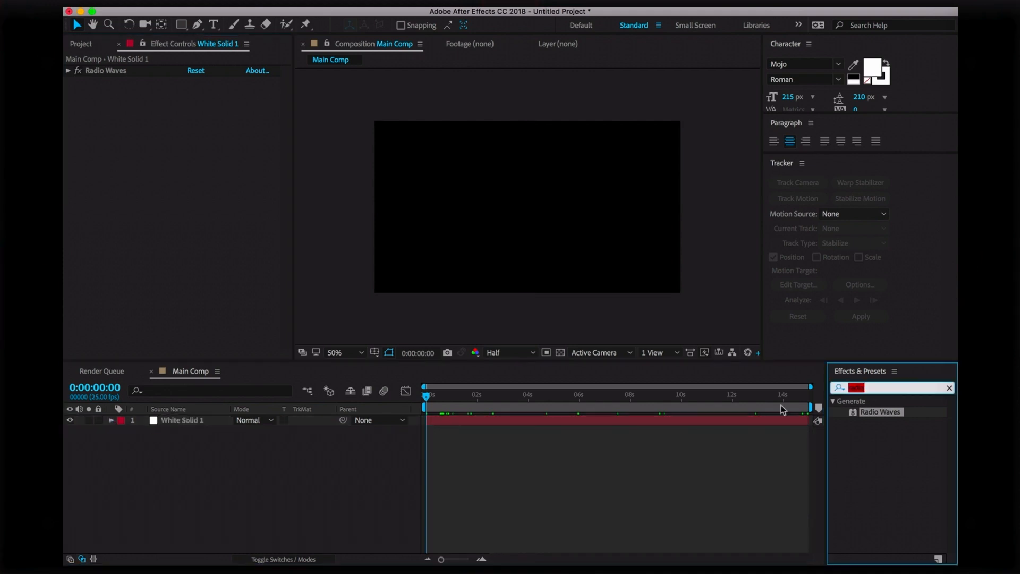
text(hue)
drag(904, 479, 552, 298)
drag(439, 402, 540, 426)
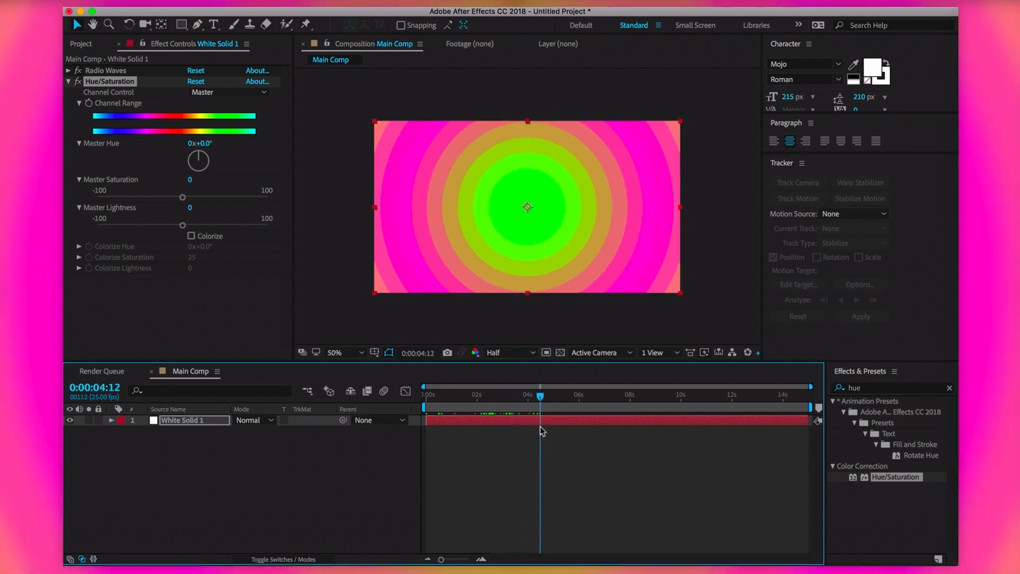
Keyframe Hue/Saturation, try shifting Master Hue at the comp end, and scrub back to check
click(89, 104)
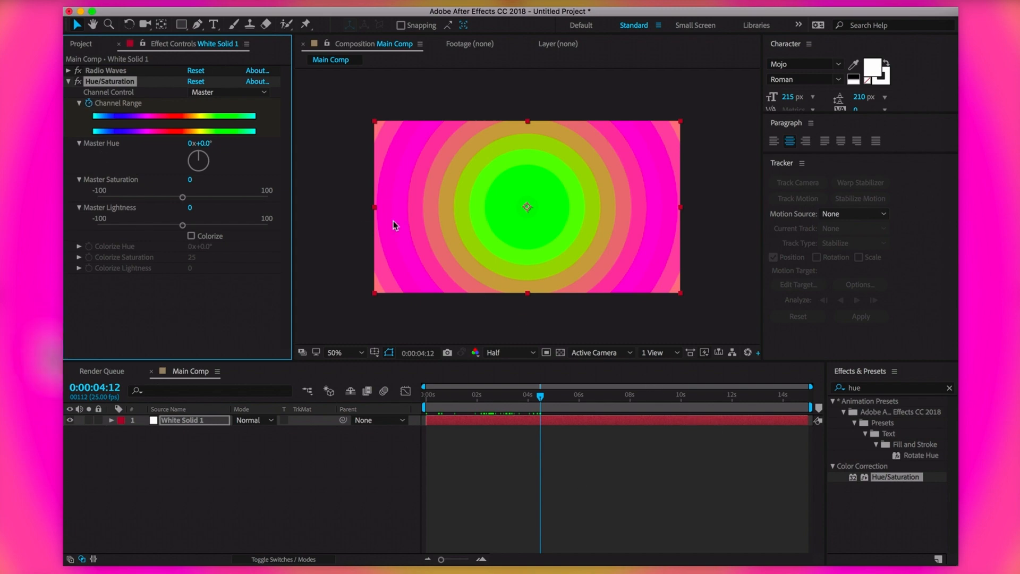
drag(781, 397, 835, 397)
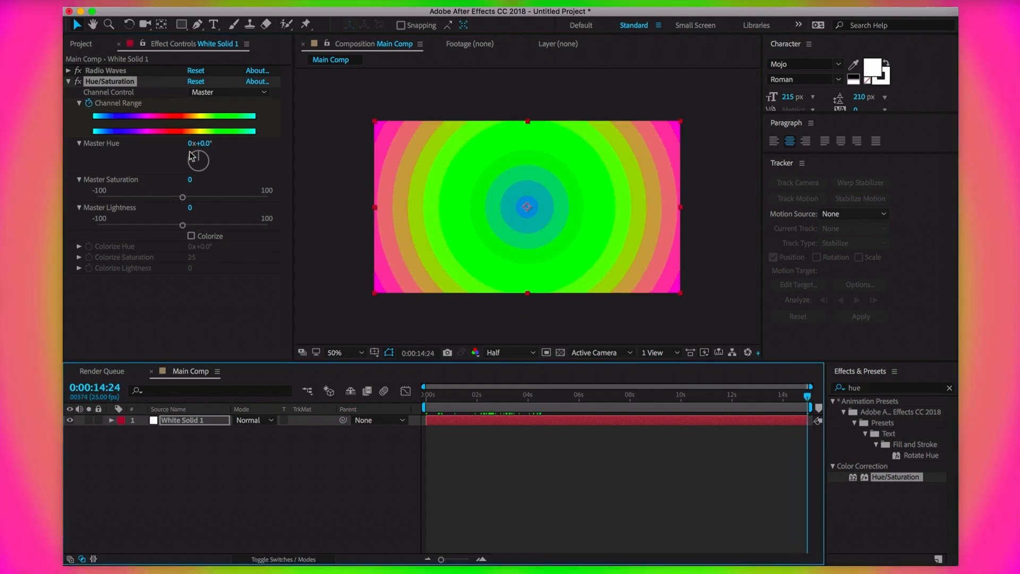
drag(201, 157, 150, 192)
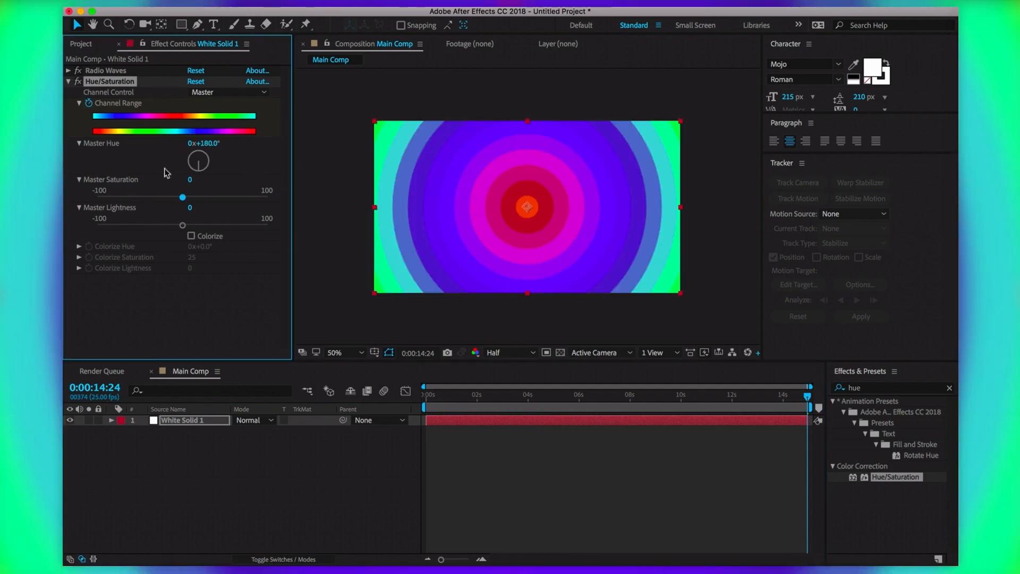
drag(807, 395, 422, 421)
Apply Turbulent Displace to the solid from a 'turb' effects search and preview the result
click(475, 447)
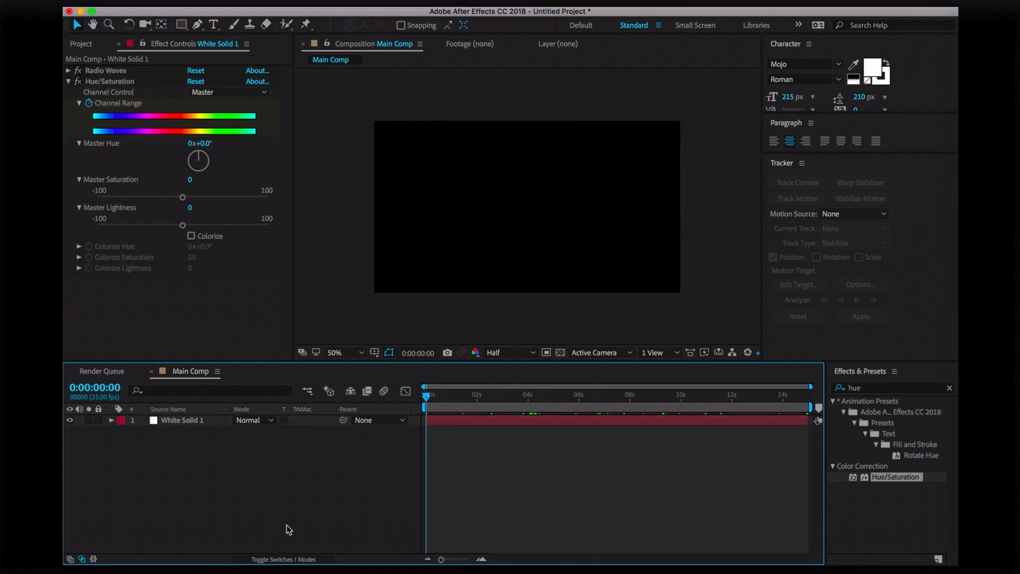
click(70, 81)
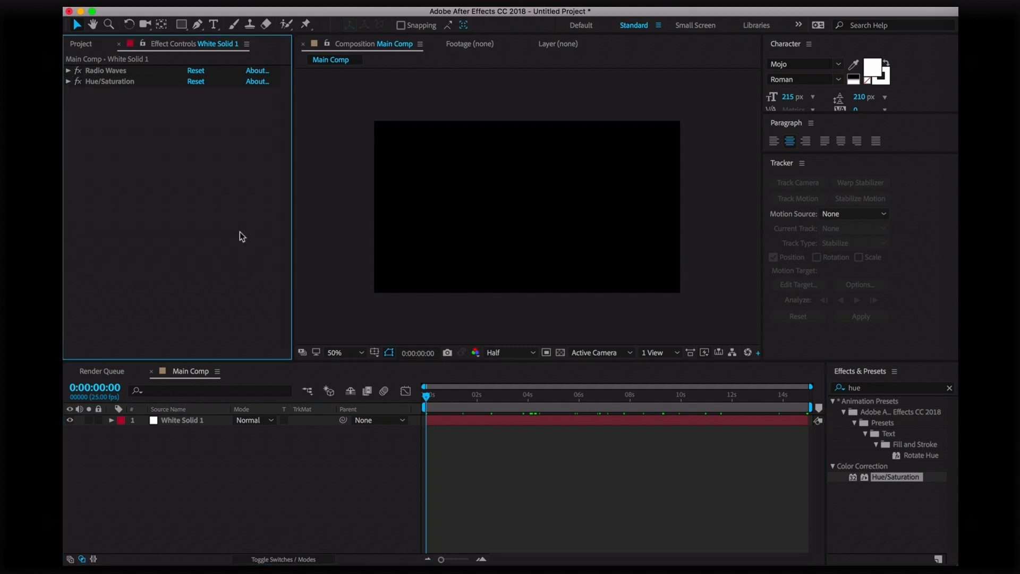
click(872, 387)
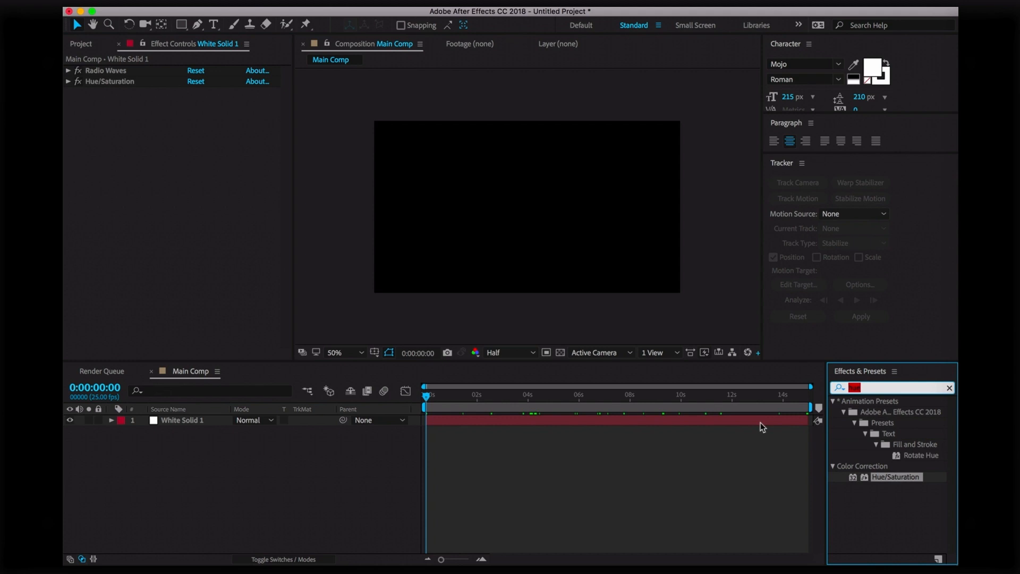
text(turb)
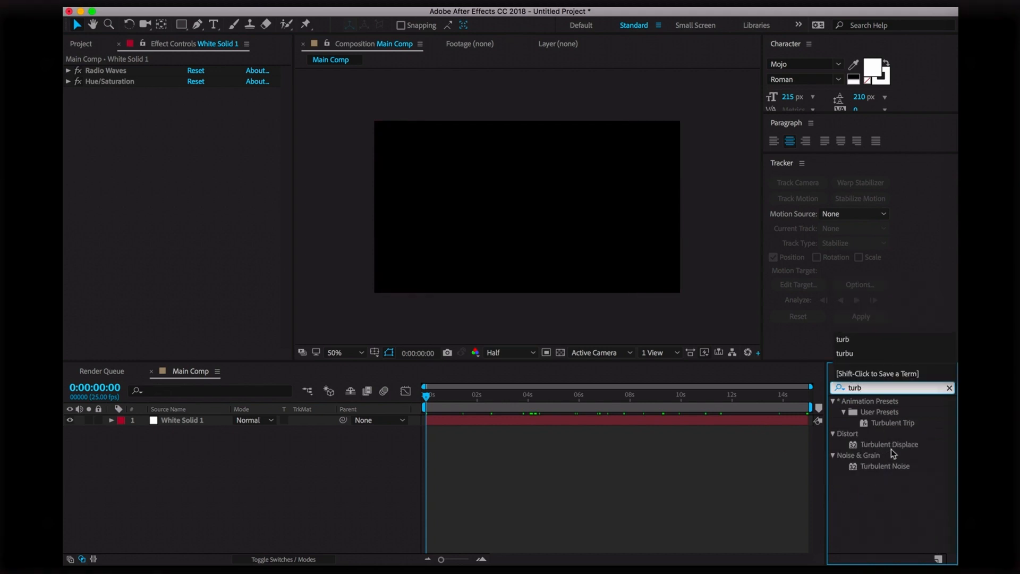
drag(891, 448, 531, 234)
click(534, 488)
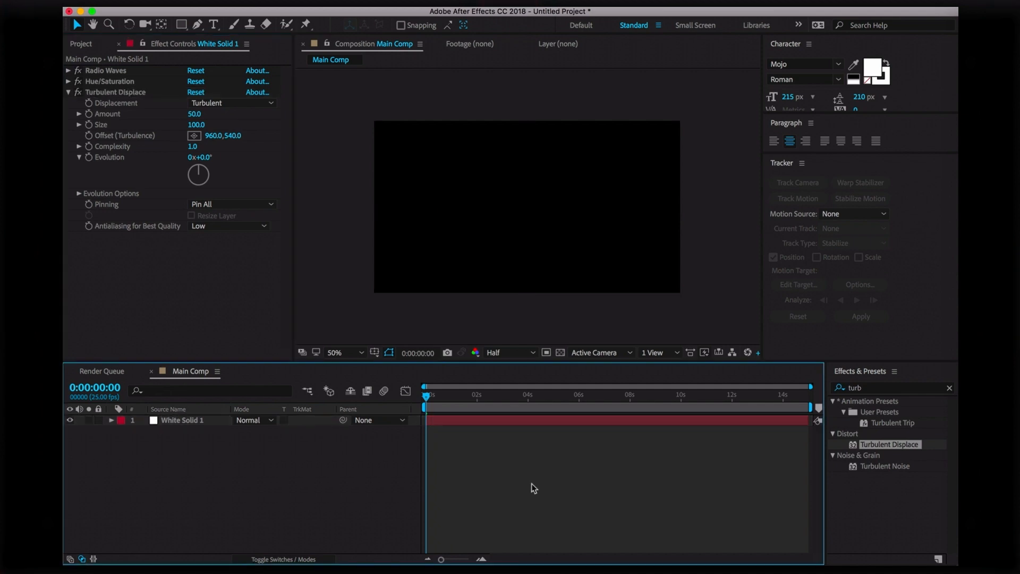
key(space)
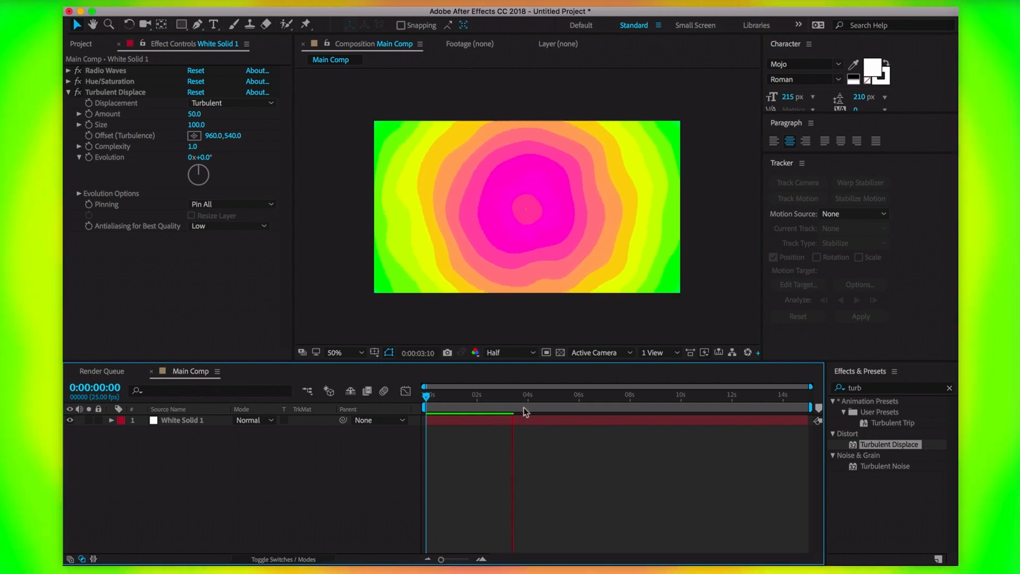
click(474, 395)
Set Turbulent Displace's Displacement type to Bulge
click(115, 91)
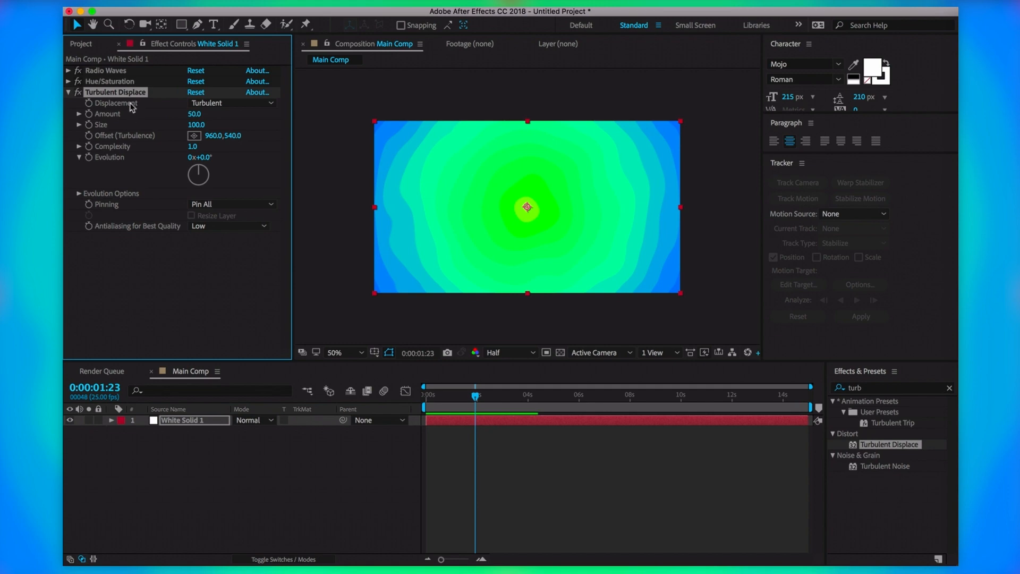
click(120, 109)
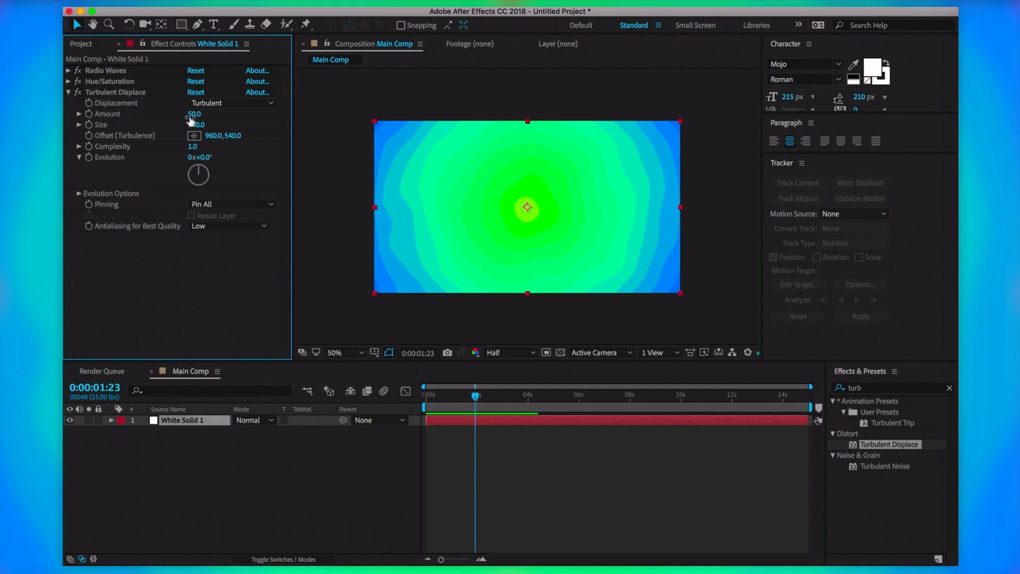
click(247, 104)
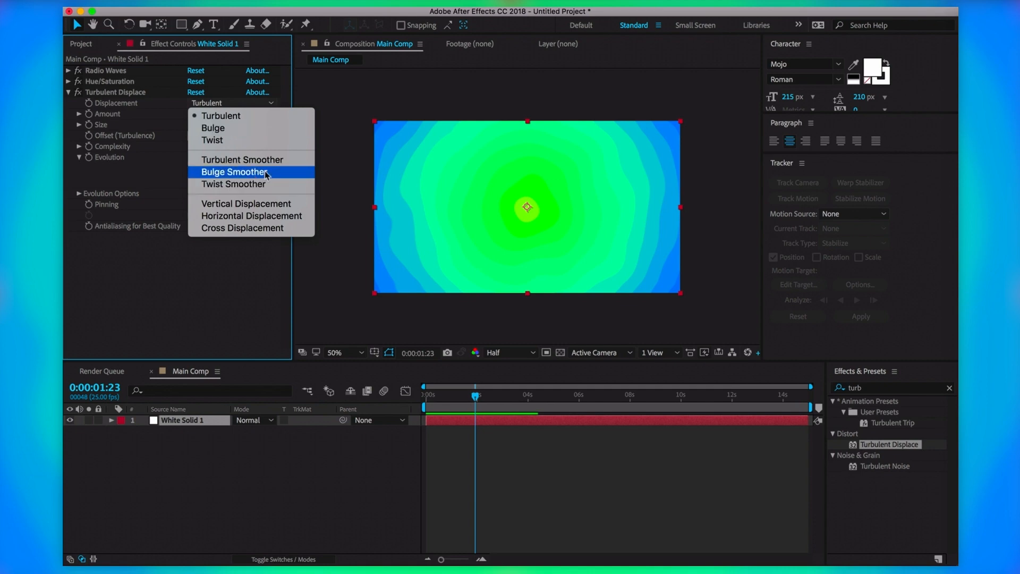
click(260, 128)
click(232, 103)
click(235, 130)
drag(476, 405, 550, 398)
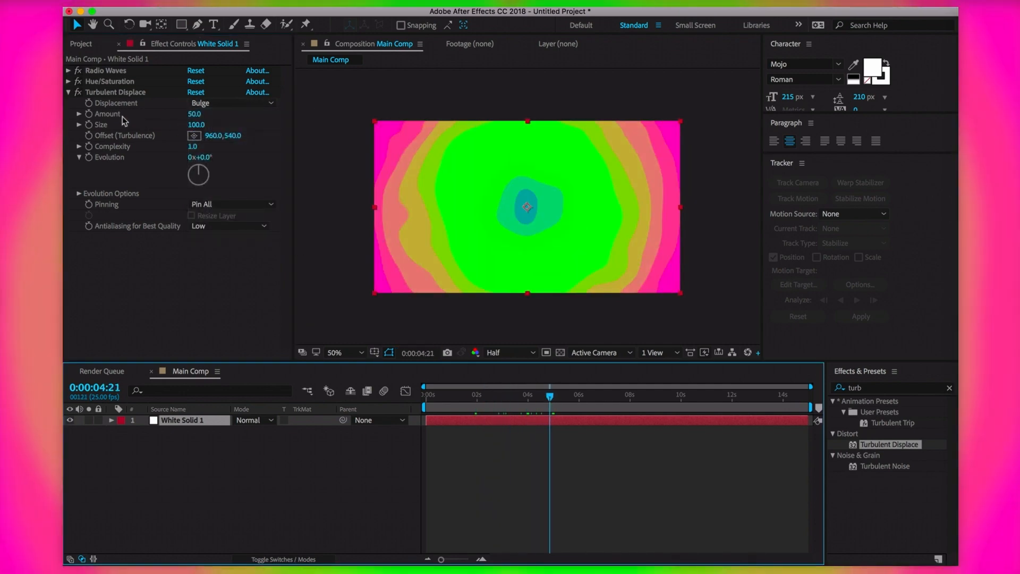
Set Turbulent Displace Size to 120, Amount to 60 and Complexity to 1.2
click(204, 130)
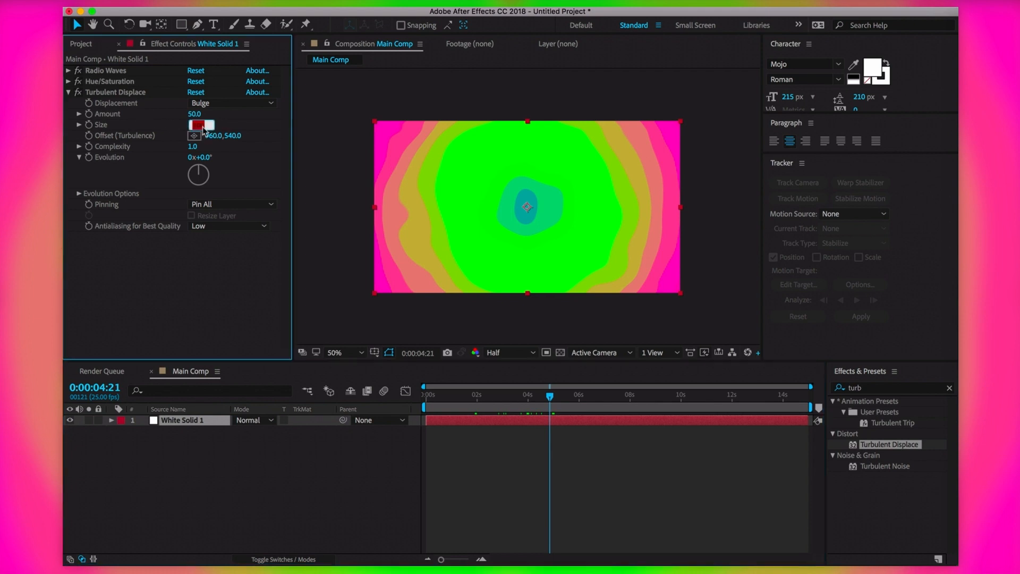
text(120)
key(Return)
drag(200, 118, 206, 116)
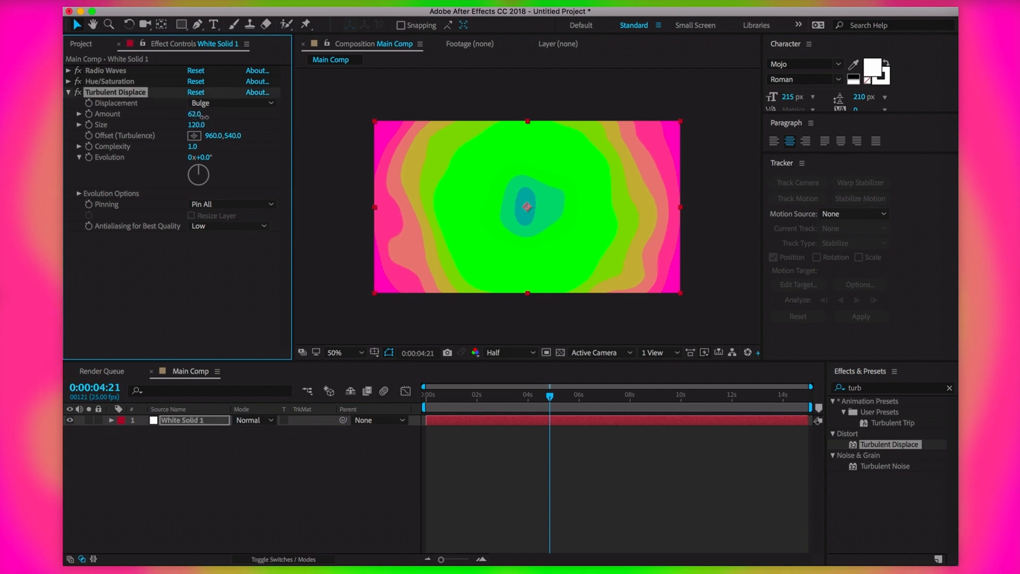
click(192, 146)
text(1)
key(Return)
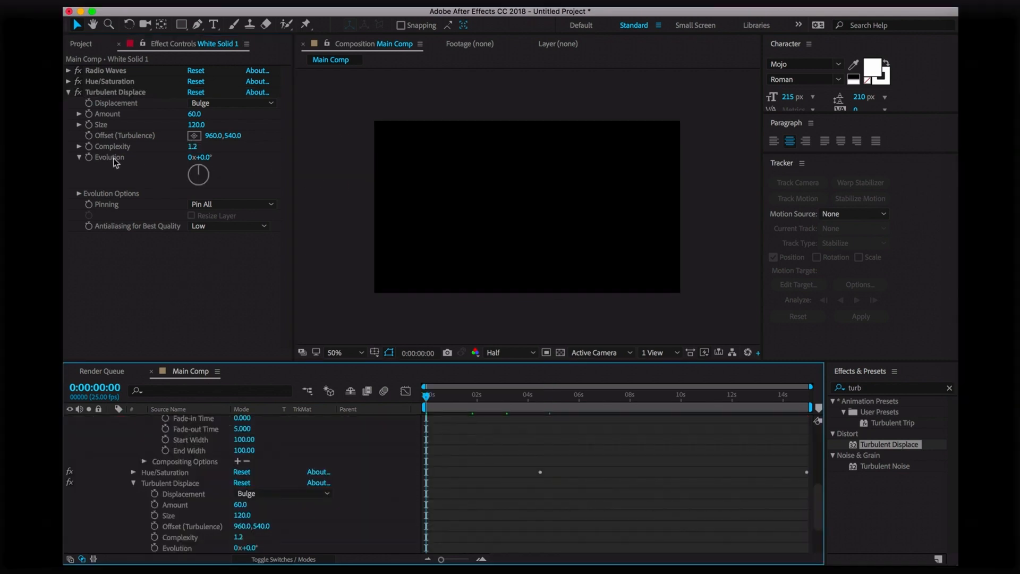
Try keyframing Evolution from the start to 2x+61.0° at the end, then undo it
scroll(117, 484, down, 2)
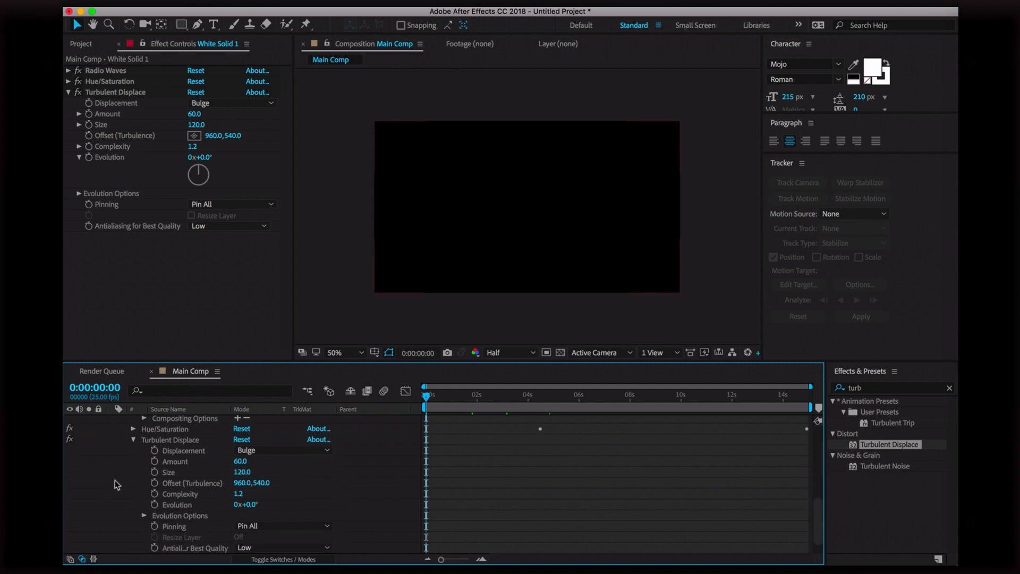
scroll(114, 484, down, 1)
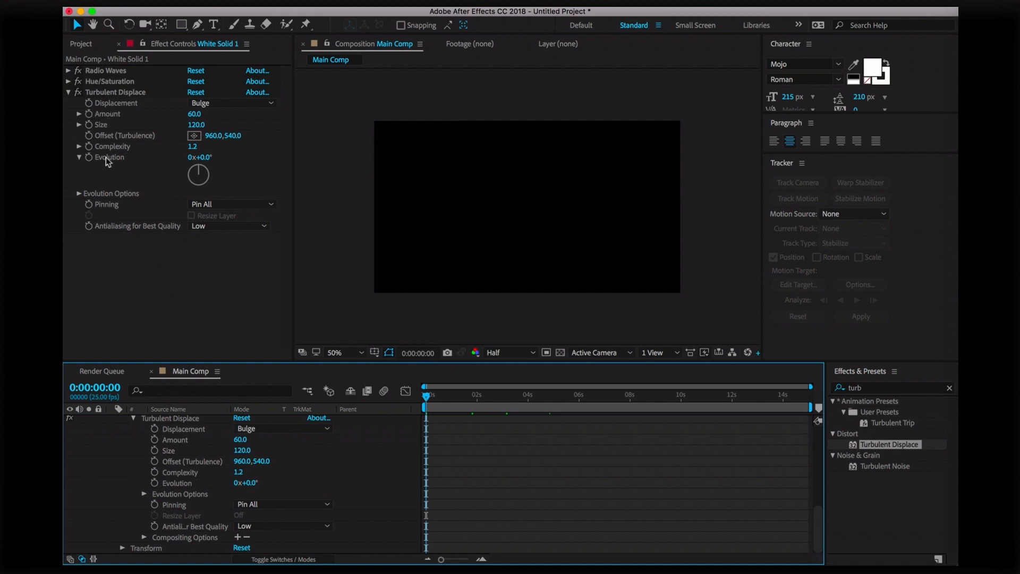
click(187, 484)
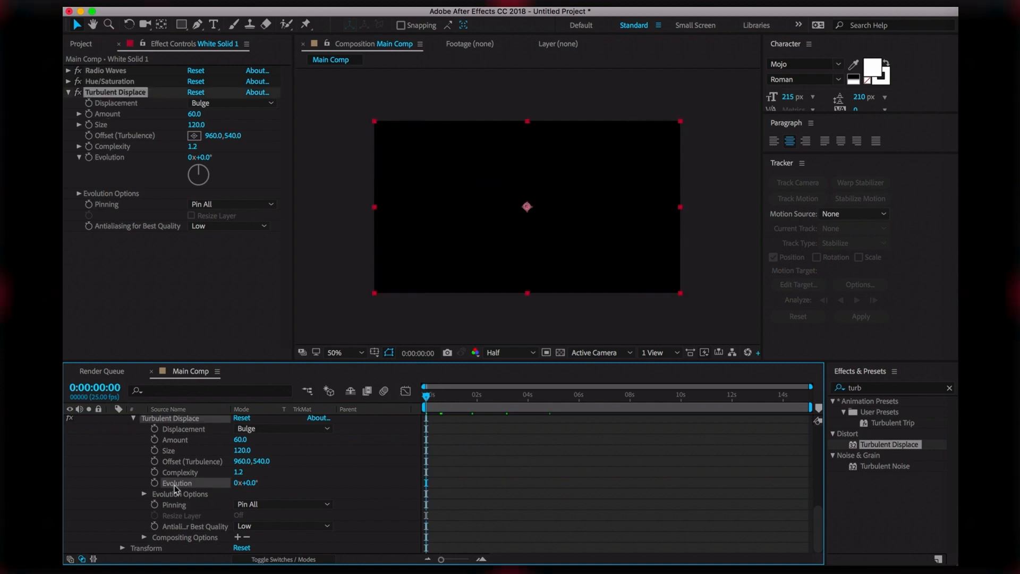
click(155, 483)
drag(430, 399, 808, 396)
drag(204, 165, 724, 364)
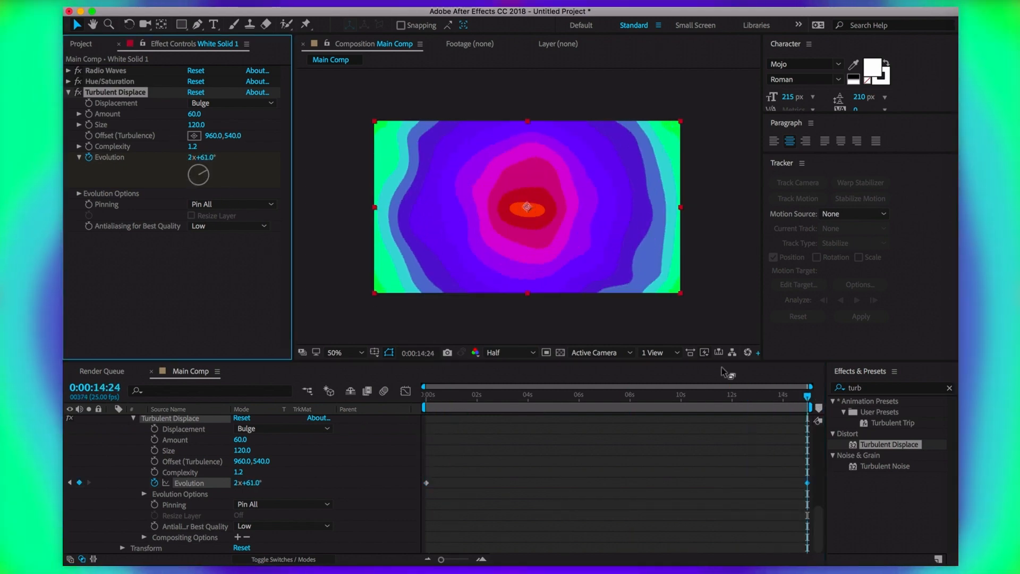
drag(743, 400, 600, 402)
key(End)
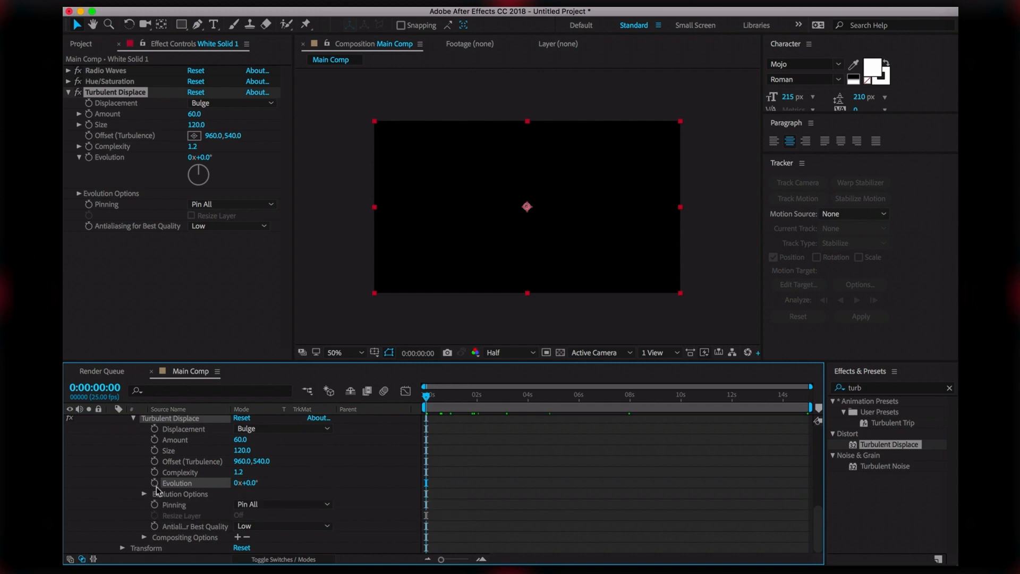
Drive Evolution with a time*25 expression, preview it, and duplicate Turbulent Displace
alt+click(154, 482)
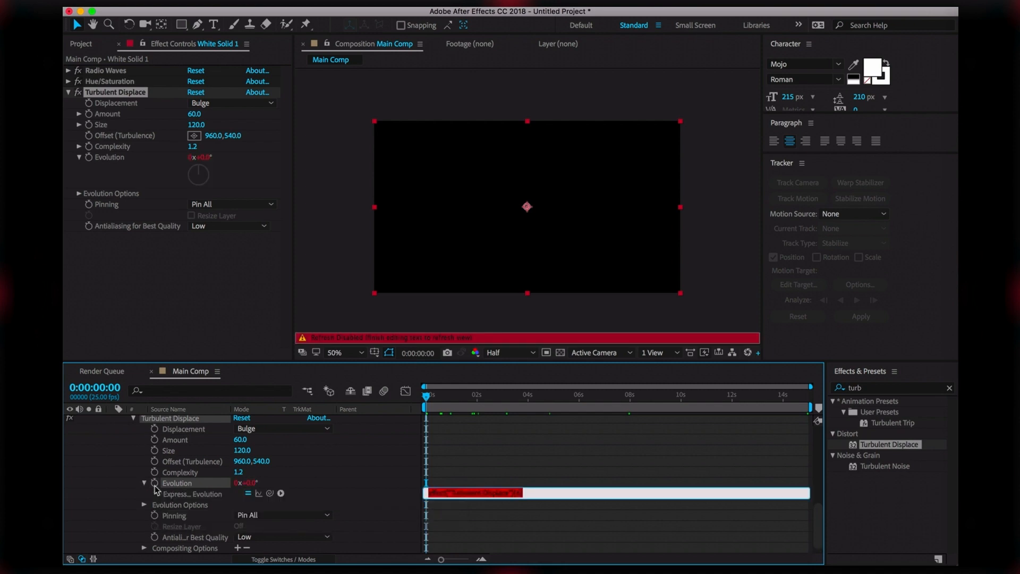
key(BackSpace)
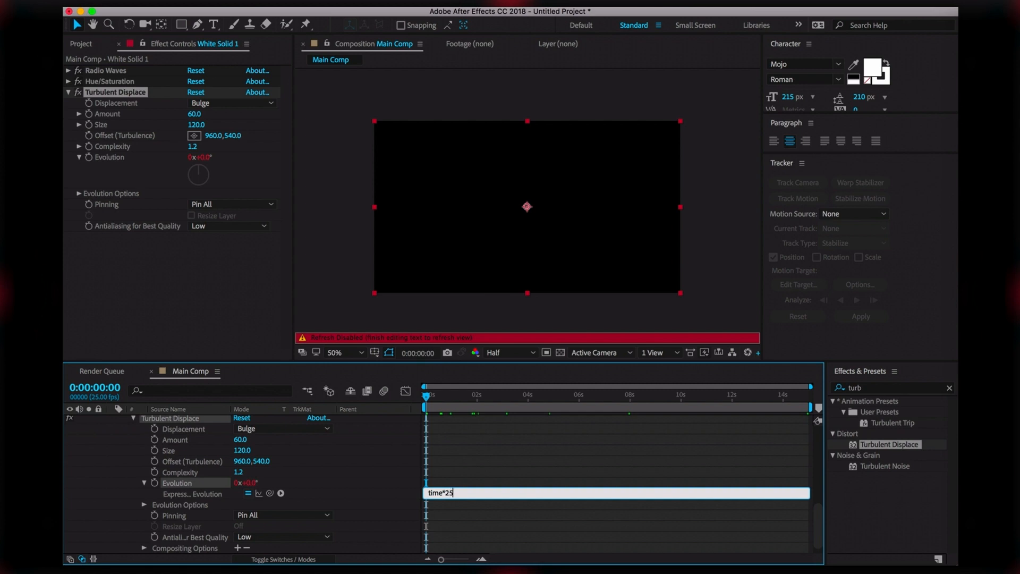
click(387, 491)
key(space)
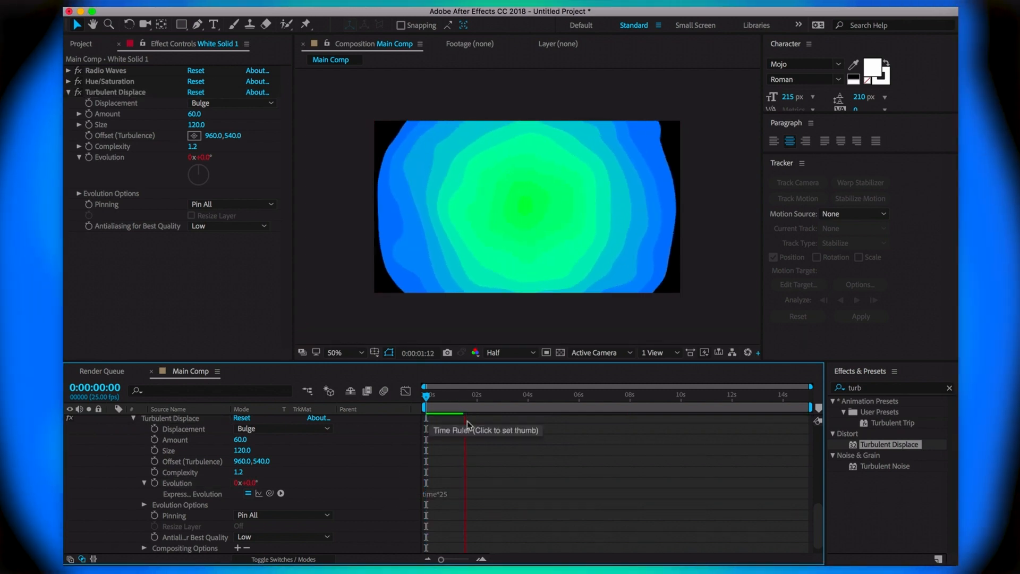
key(space)
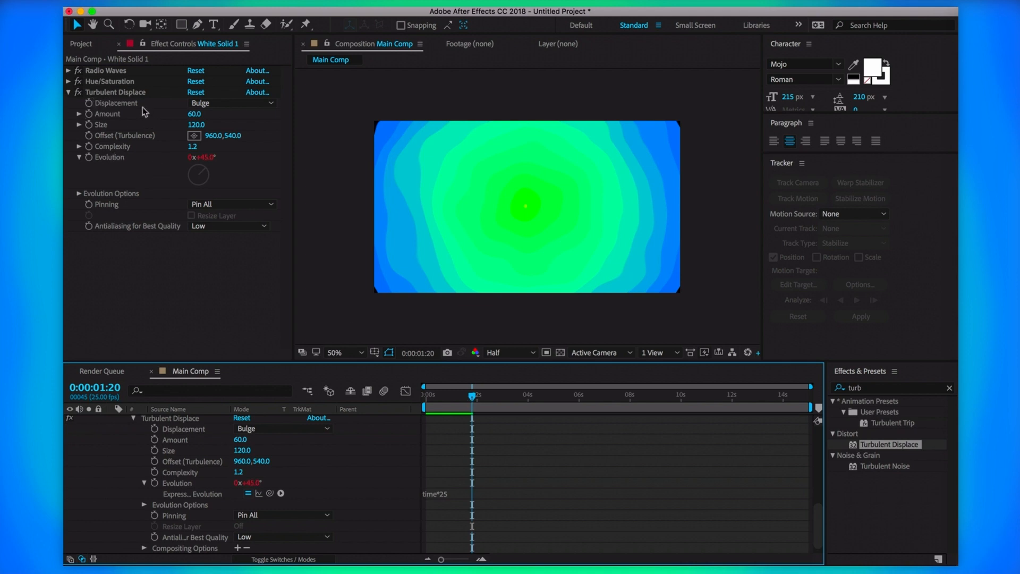
click(122, 94)
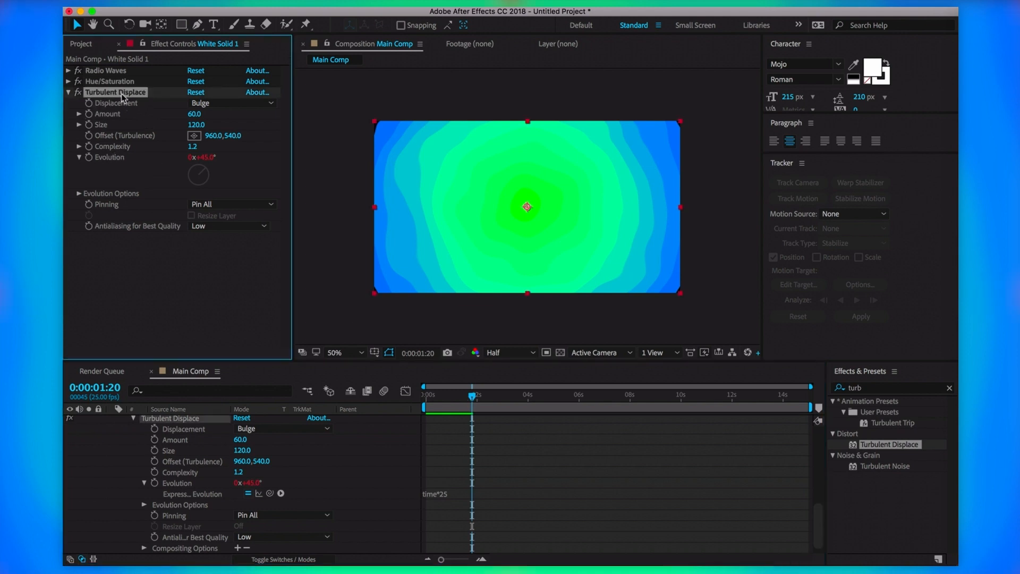
key(super+d)
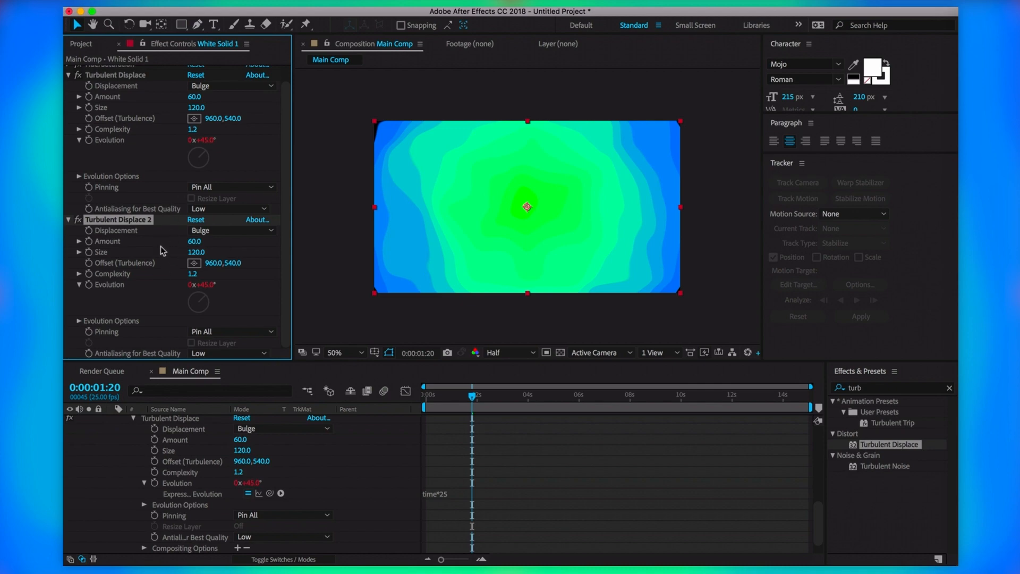
Set Turbulent Displace 2 to Bulge Smoother with Amount 200, Size 49 and Complexity 2.0
click(232, 231)
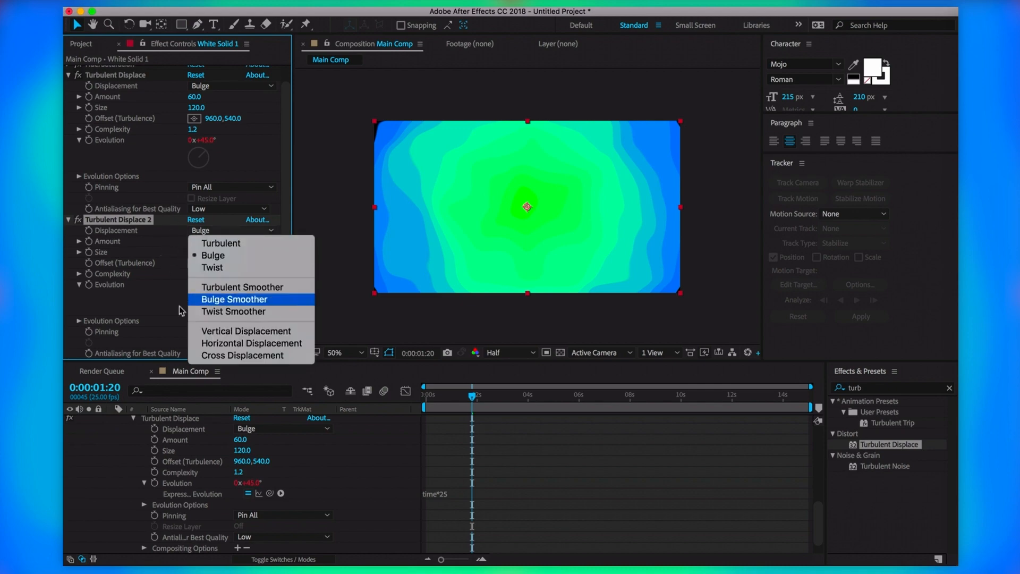
click(160, 284)
click(227, 231)
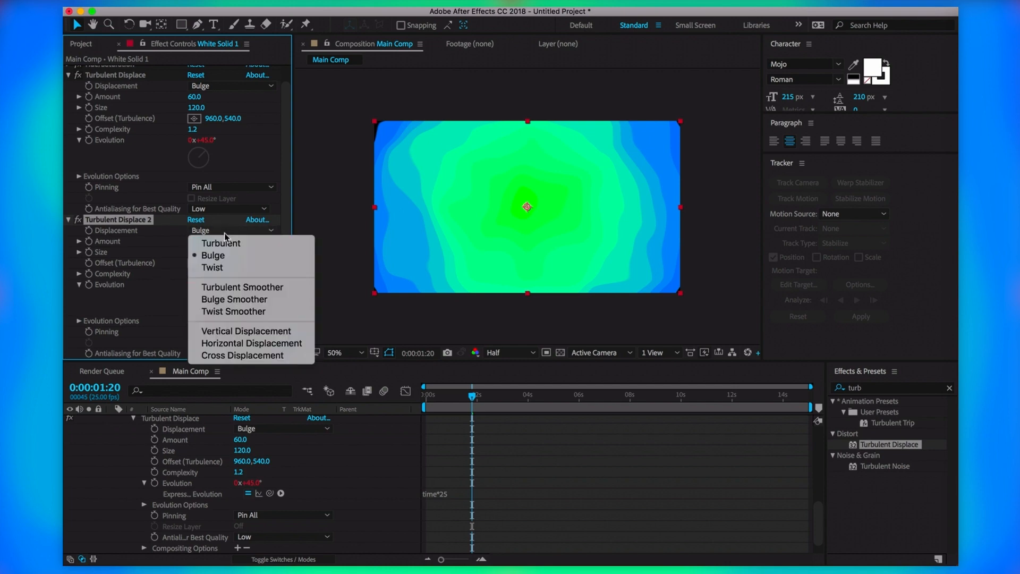
click(240, 300)
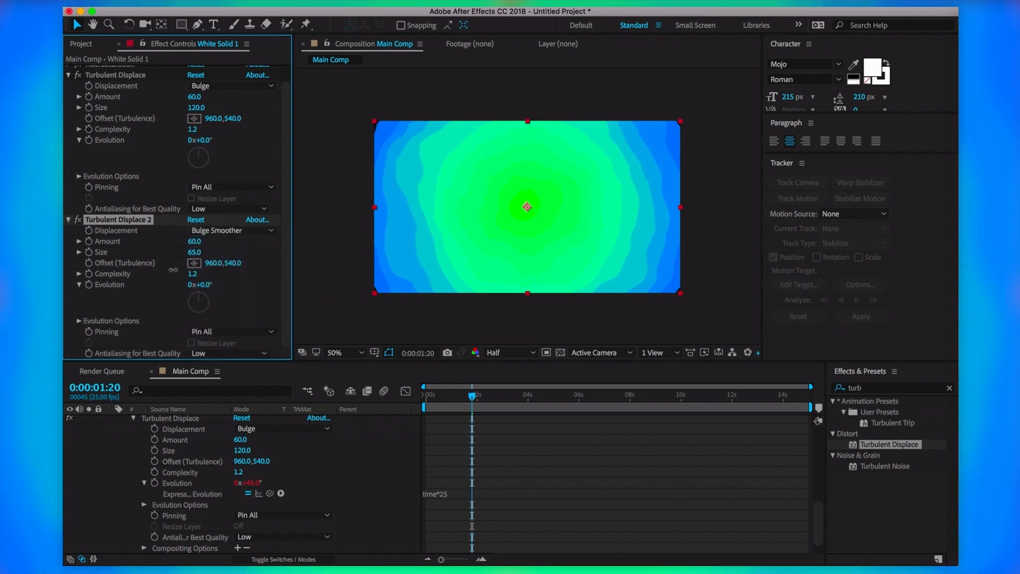
drag(172, 271, 168, 271)
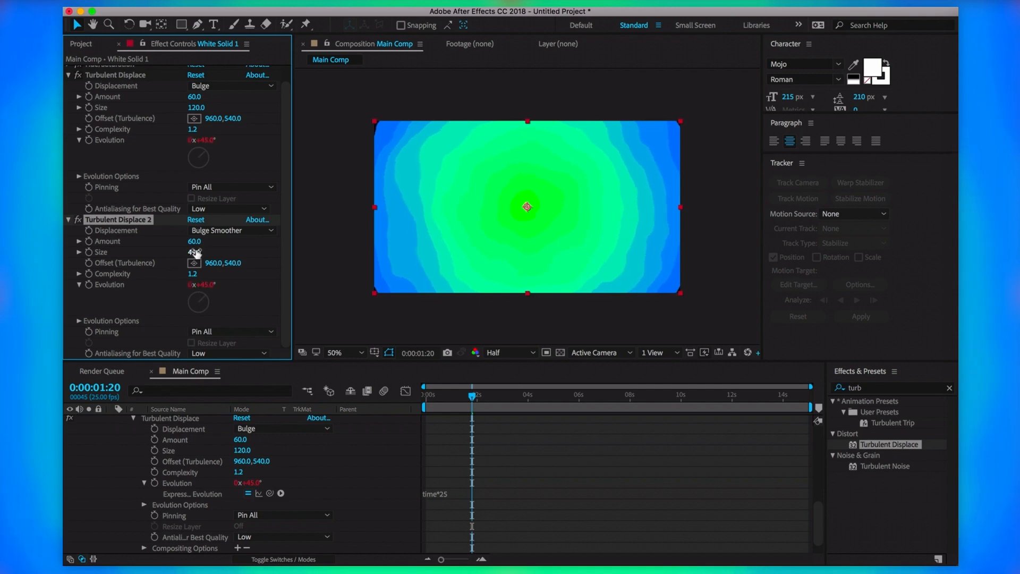
drag(205, 243, 280, 242)
drag(193, 274, 232, 275)
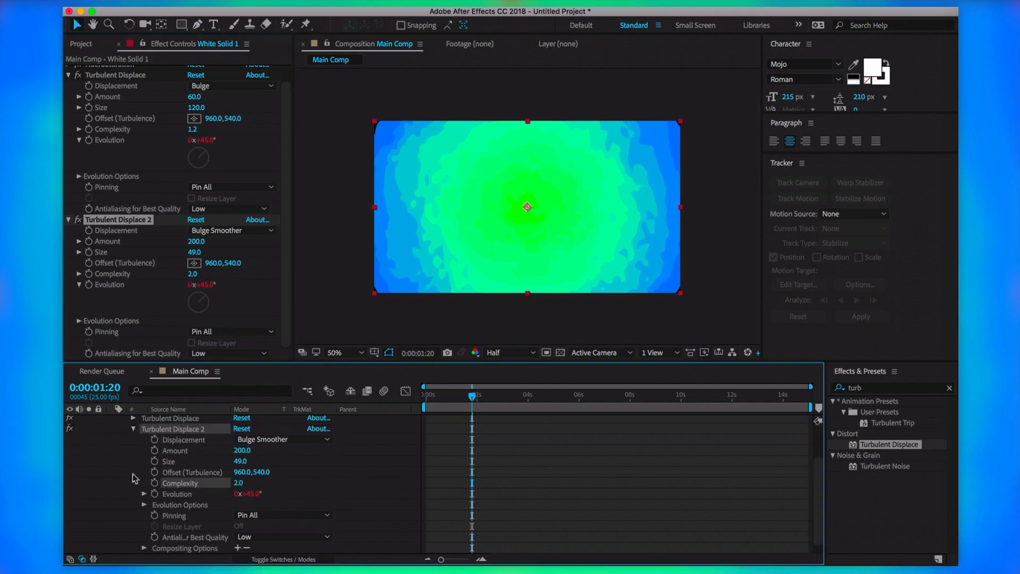
click(125, 474)
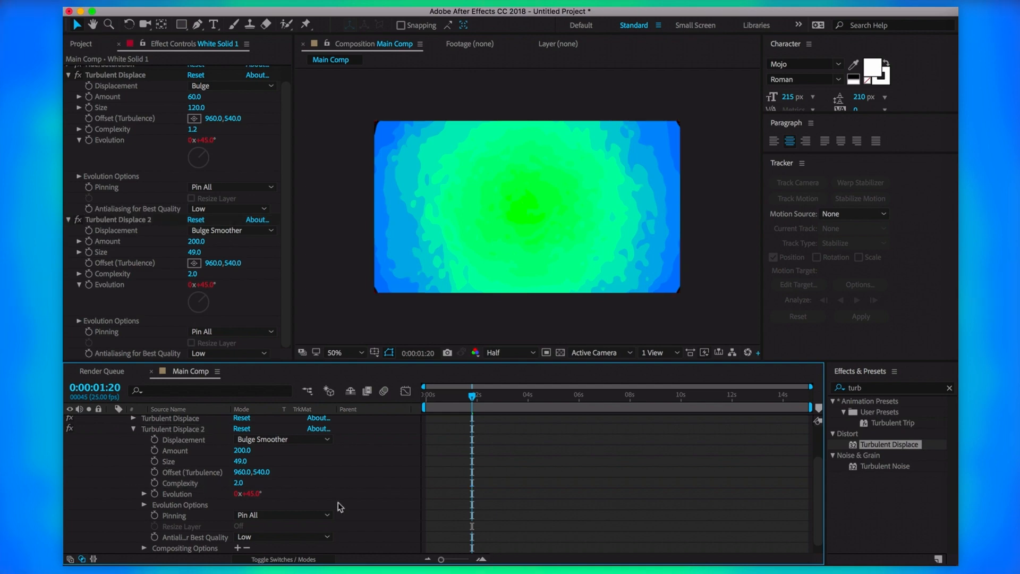
Change Turbulent Displace 2's Evolution expression to time*45 and preview the faster turbulence
alt+click(154, 493)
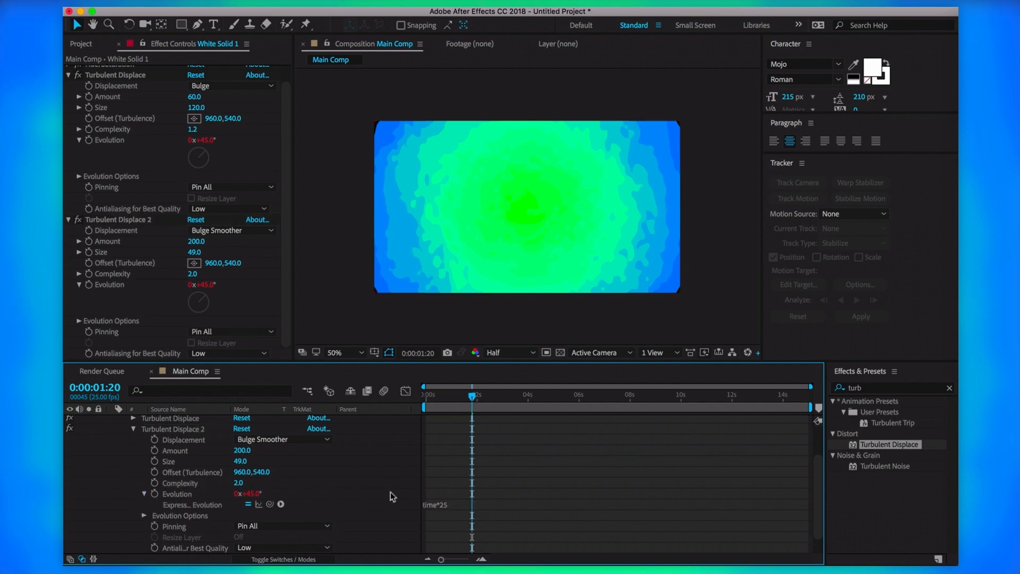
click(457, 509)
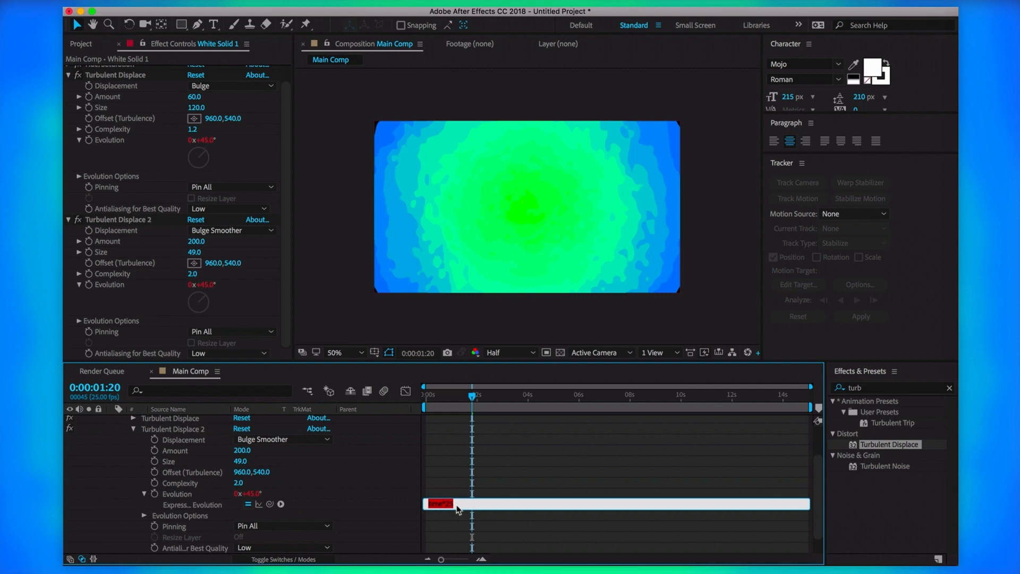
text(time*)
click(366, 481)
drag(474, 398, 361, 412)
key(space)
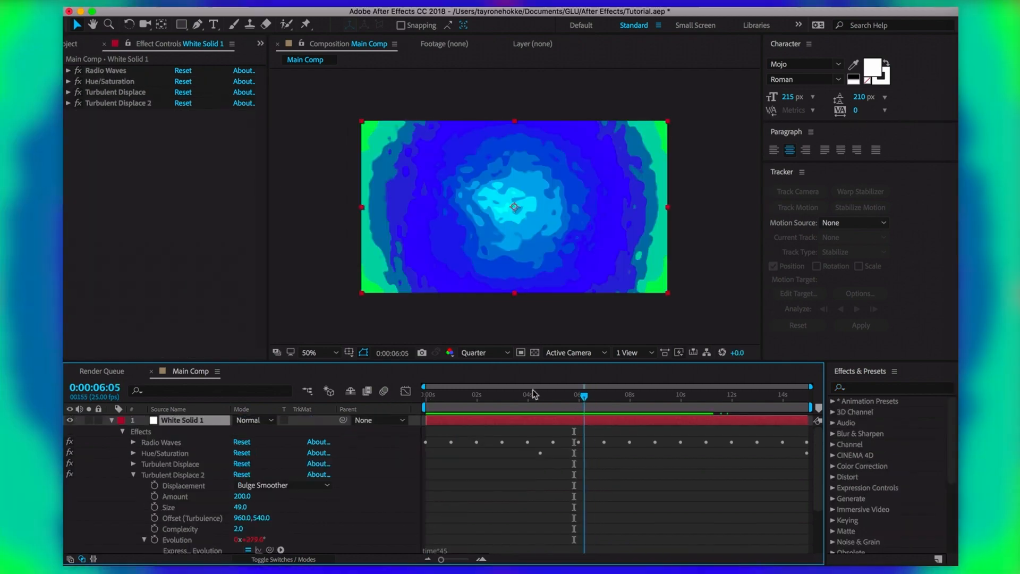
drag(533, 390, 628, 398)
drag(638, 490, 560, 406)
Apply CC Plastic to the solid via a 'cc plast' search and set Bump Layer to None
click(846, 387)
text(cc plast)
drag(877, 412, 572, 254)
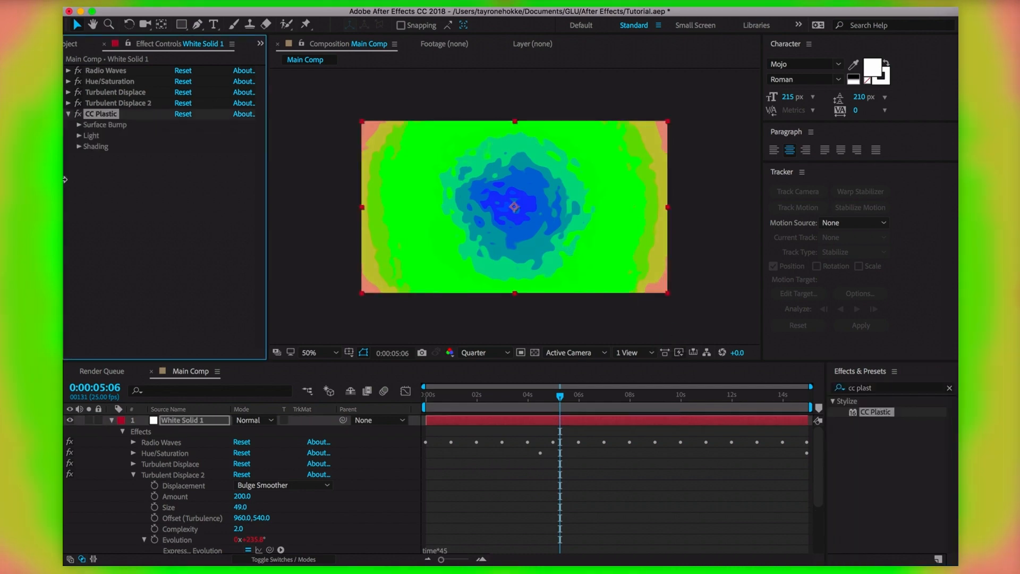
click(79, 124)
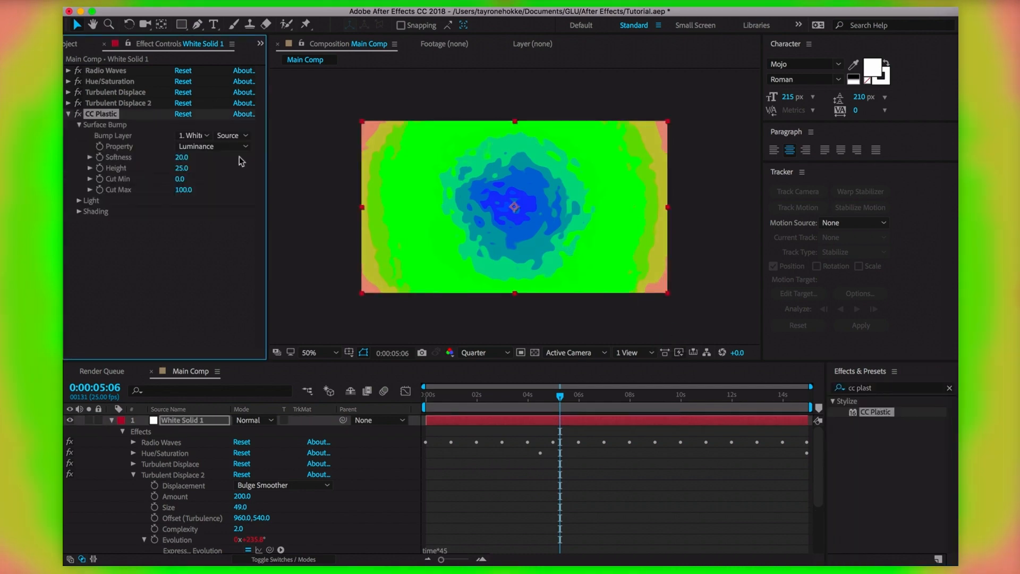
click(206, 136)
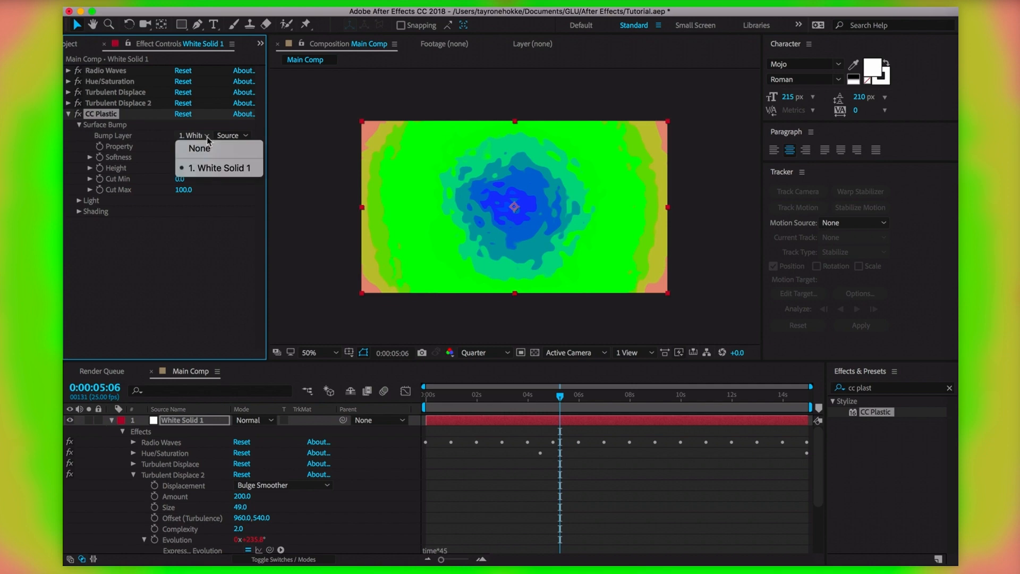
click(219, 168)
click(207, 135)
click(200, 151)
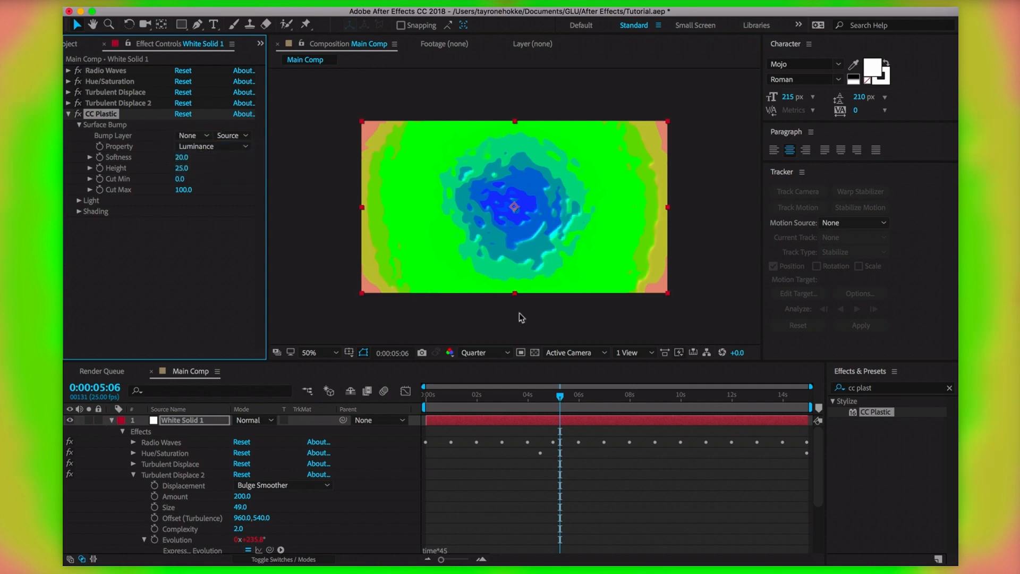
drag(560, 396, 450, 397)
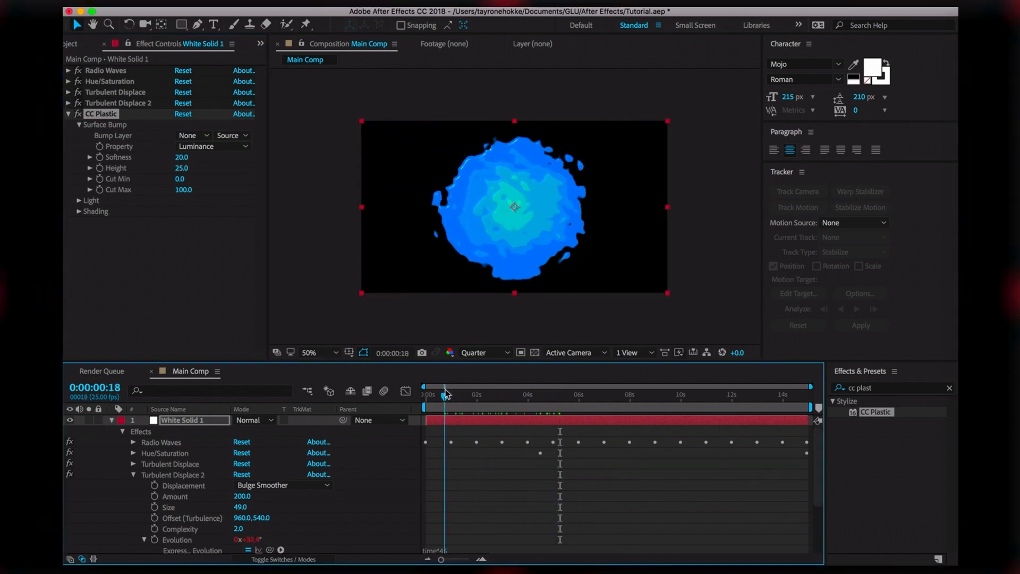
Set the preview resolution to Third and scrub to around 5 seconds
click(504, 352)
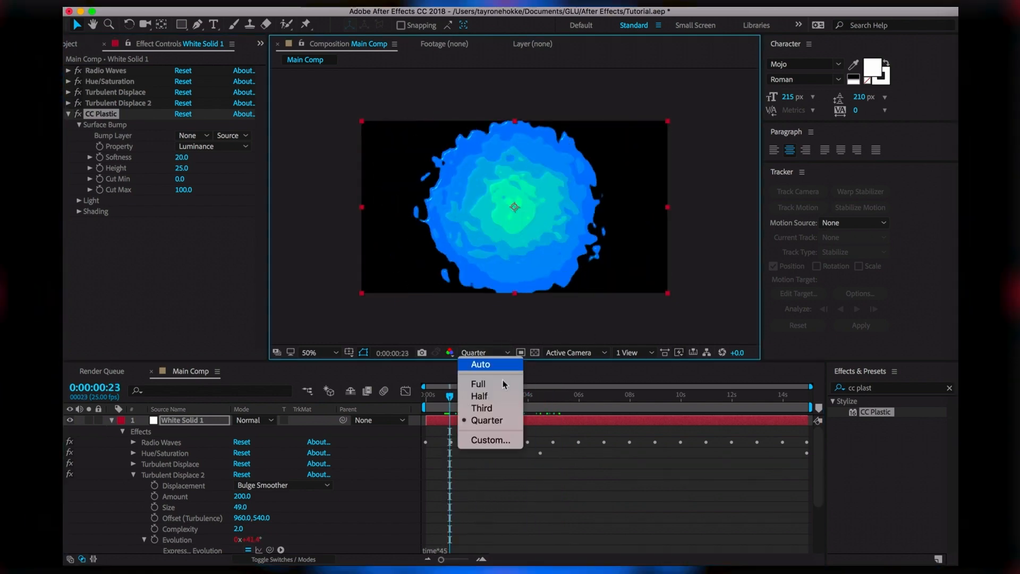
click(486, 408)
drag(449, 396, 509, 403)
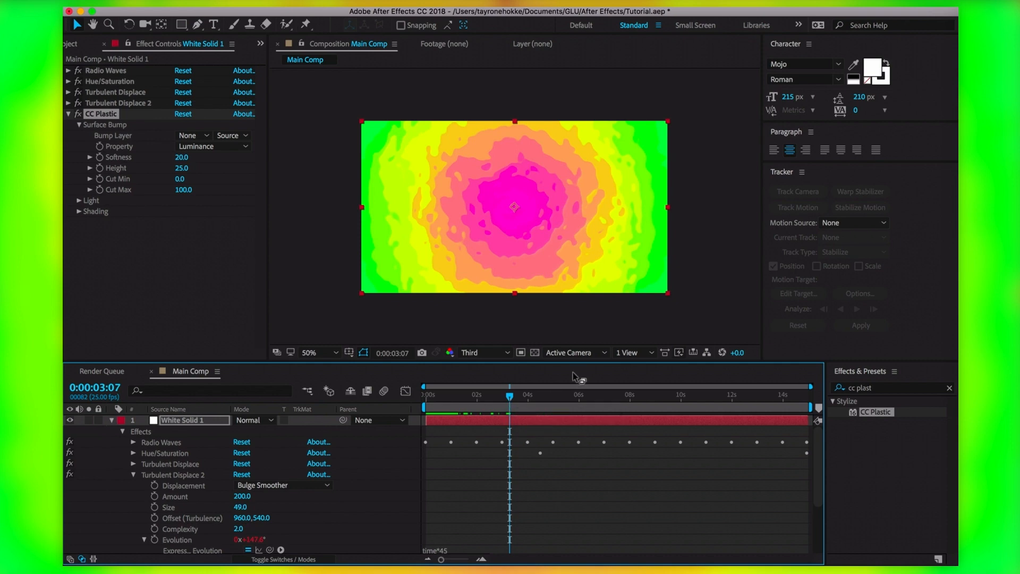
drag(516, 402, 557, 402)
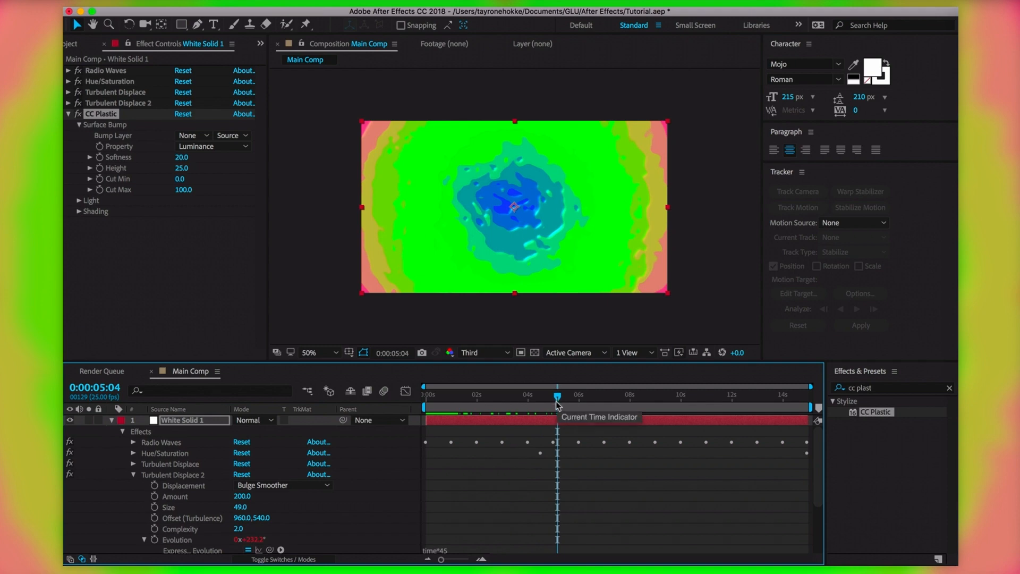
Raise CC Plastic's Softness, Height to 40 and Cut Min to about 61, then review
drag(181, 157, 245, 158)
drag(181, 168, 202, 168)
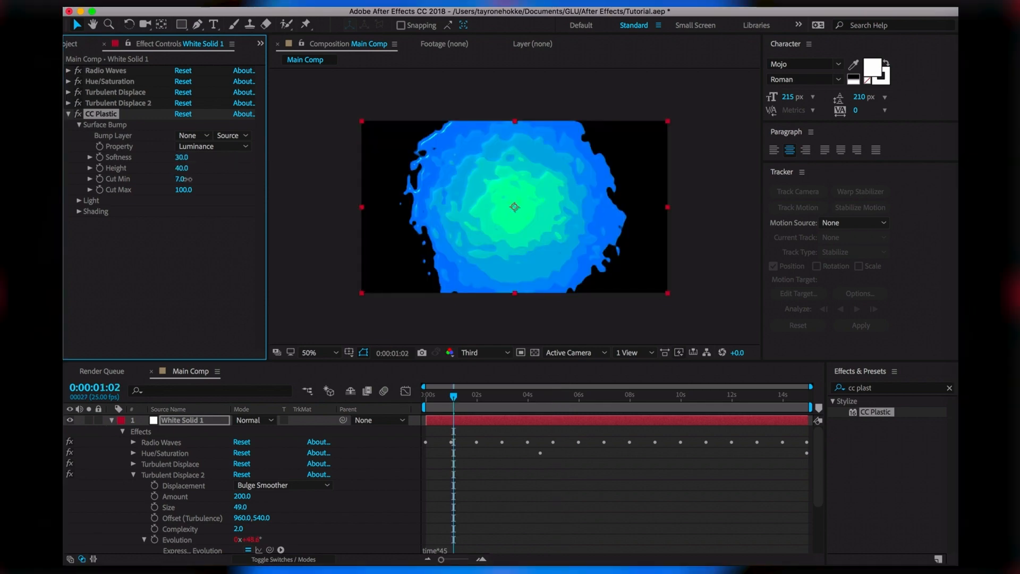
drag(186, 179, 166, 192)
click(485, 396)
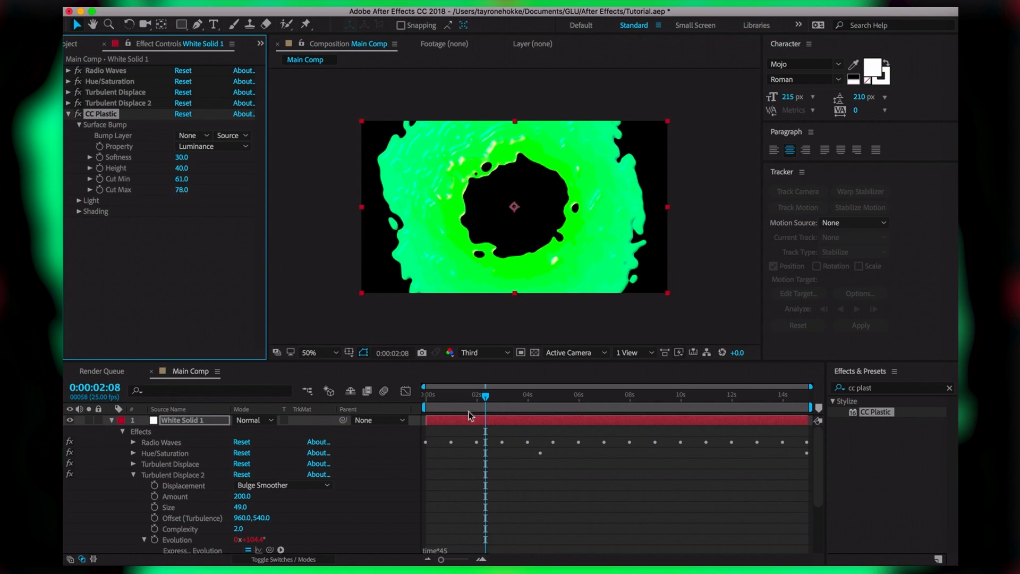
drag(488, 399, 713, 408)
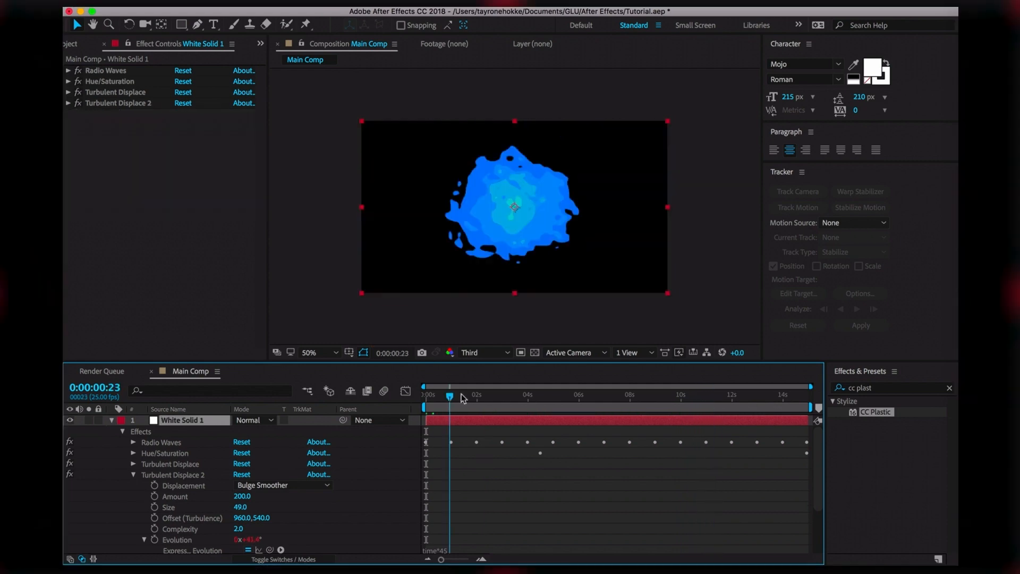
drag(461, 398, 512, 396)
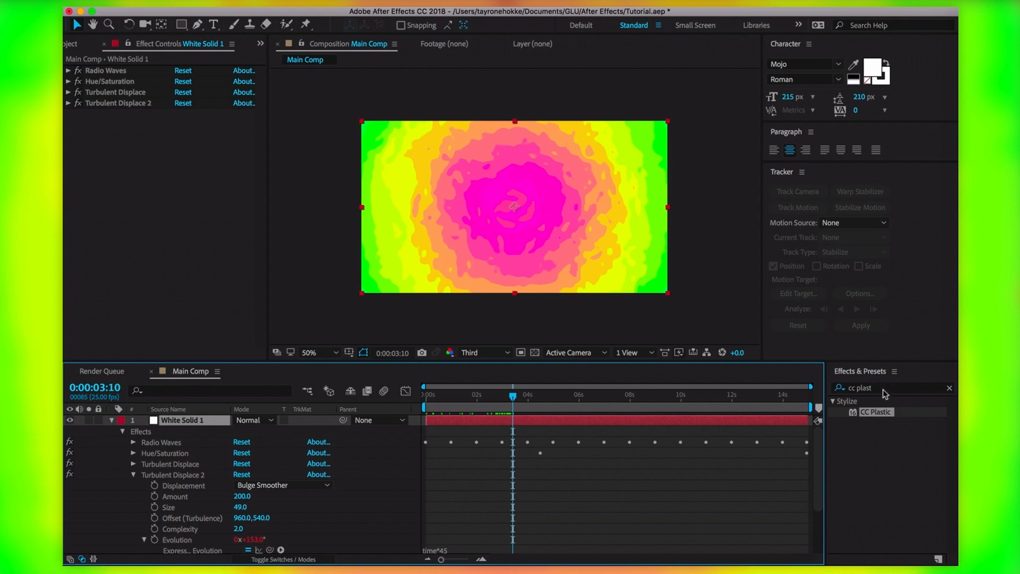
click(852, 389)
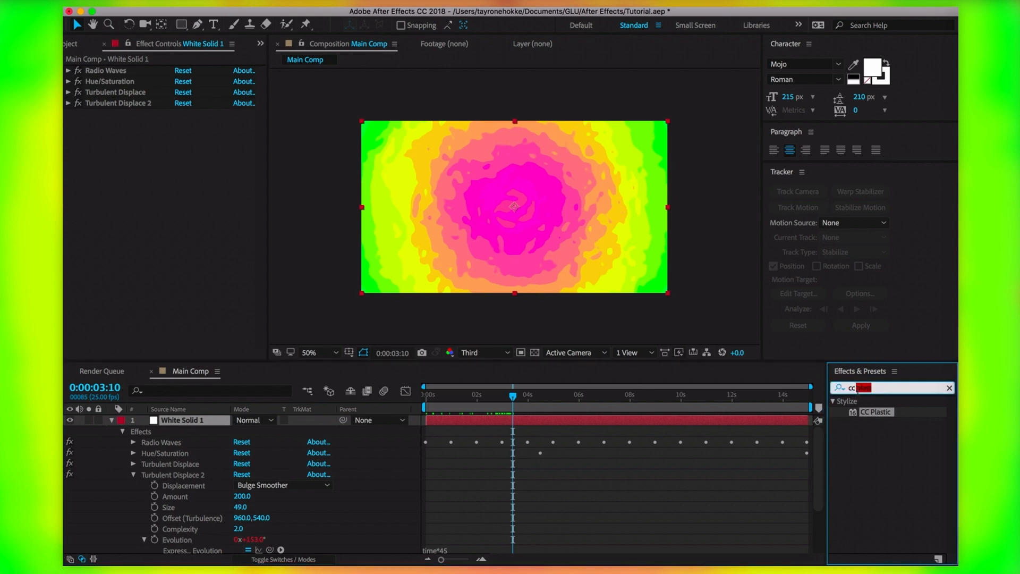
text(glass)
mouse_move(673, 278)
mouse_down()
mouse_move(609, 239)
mouse_move(614, 292)
mouse_up()
key(space)
click(79, 124)
click(192, 135)
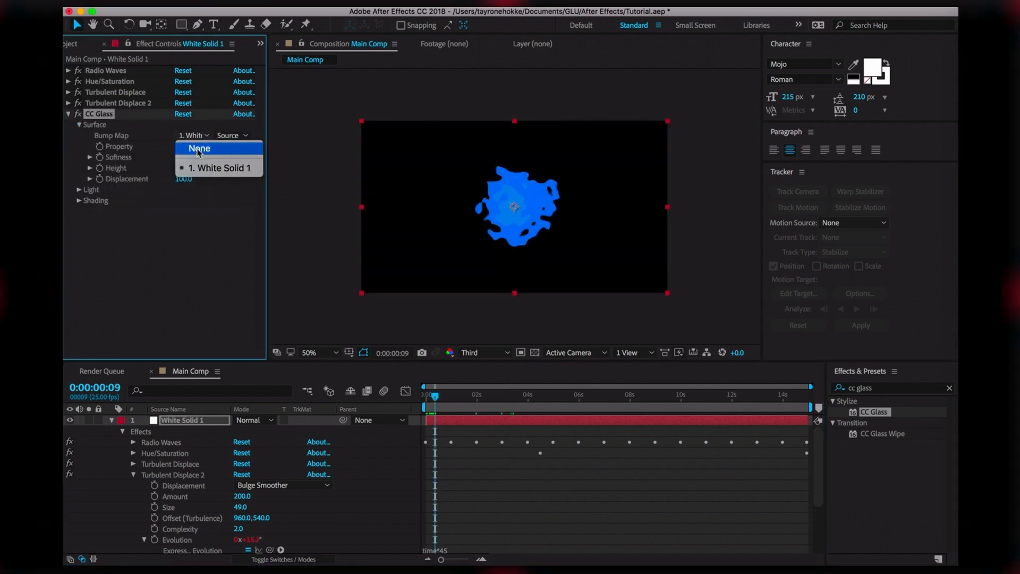
click(199, 148)
click(212, 146)
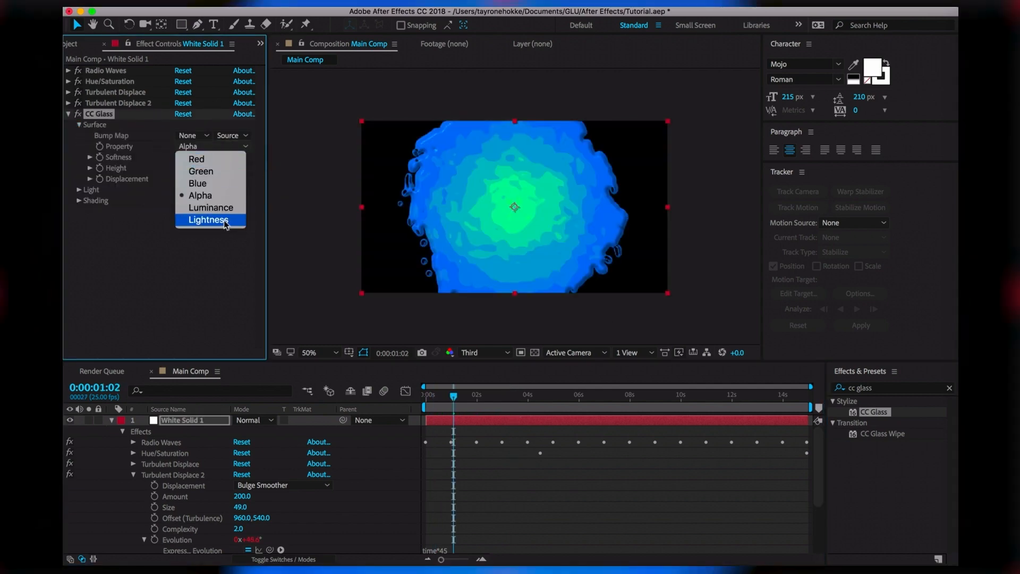
click(213, 223)
click(200, 247)
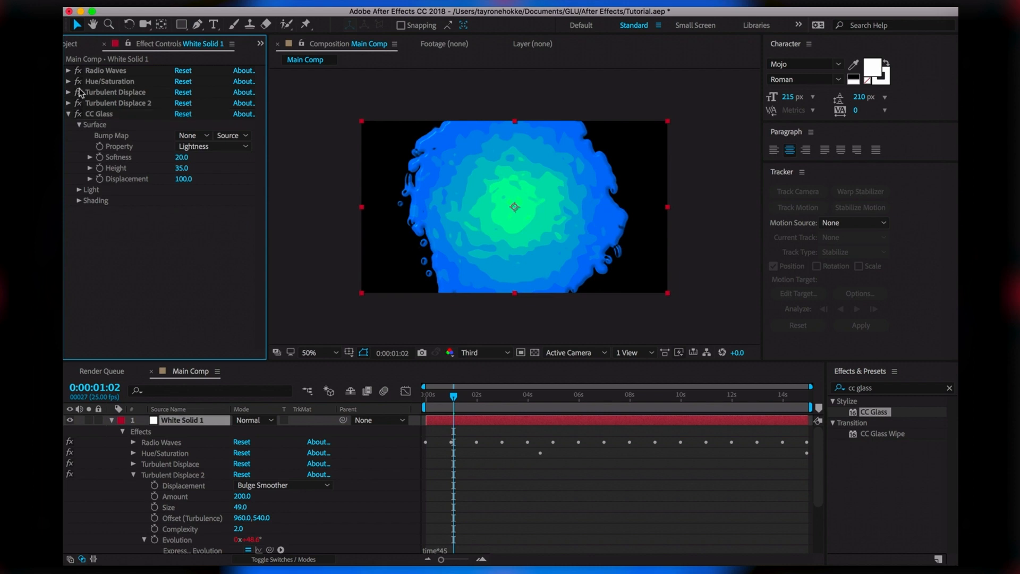
click(101, 114)
key(Delete)
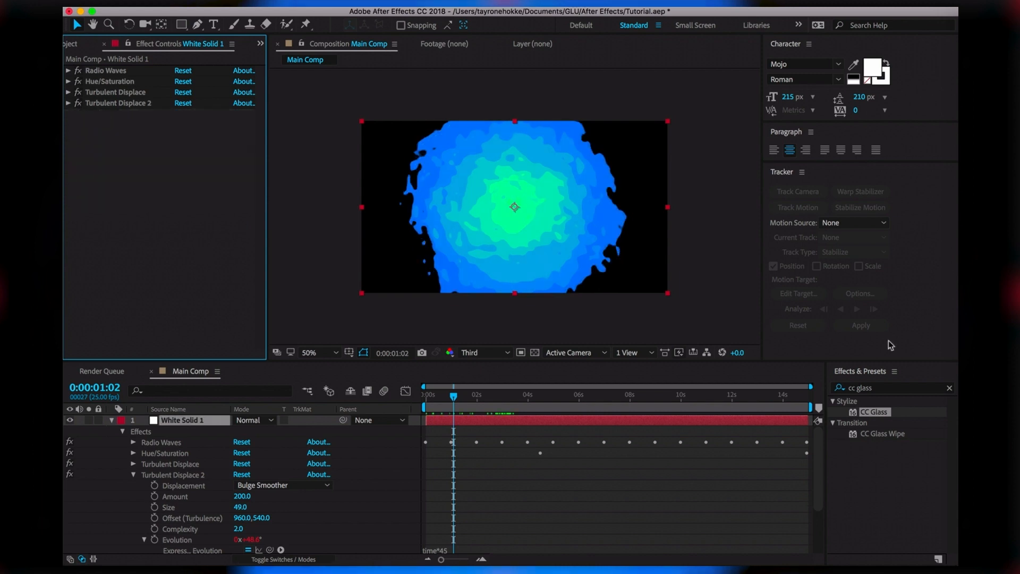
click(860, 389)
Apply Mosaic to the solid from a 'mosaic' search and turn on Sharp Colors
text(c)
key(BackSpace)
text(mosaic)
drag(871, 466, 485, 191)
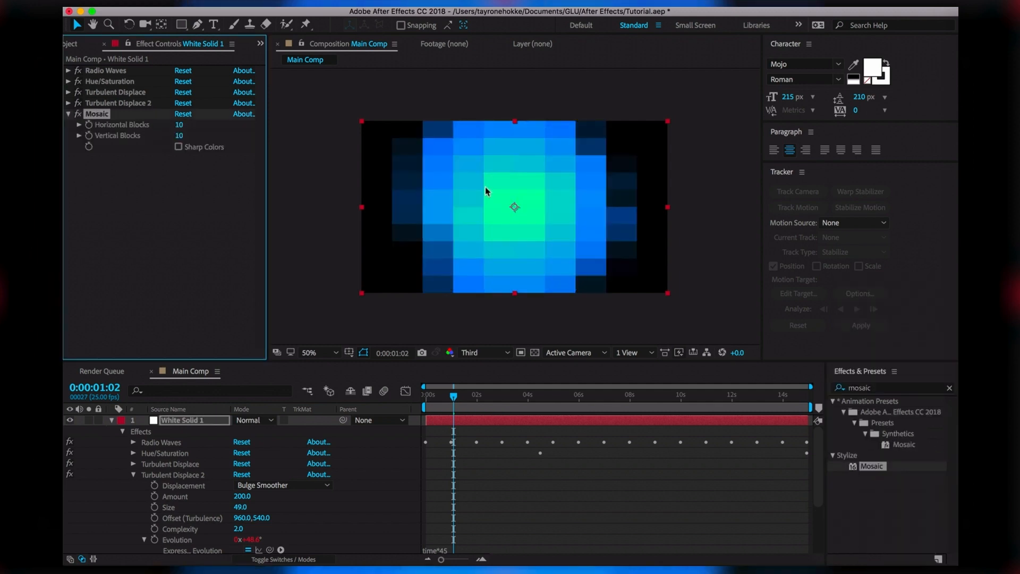
drag(455, 397, 474, 399)
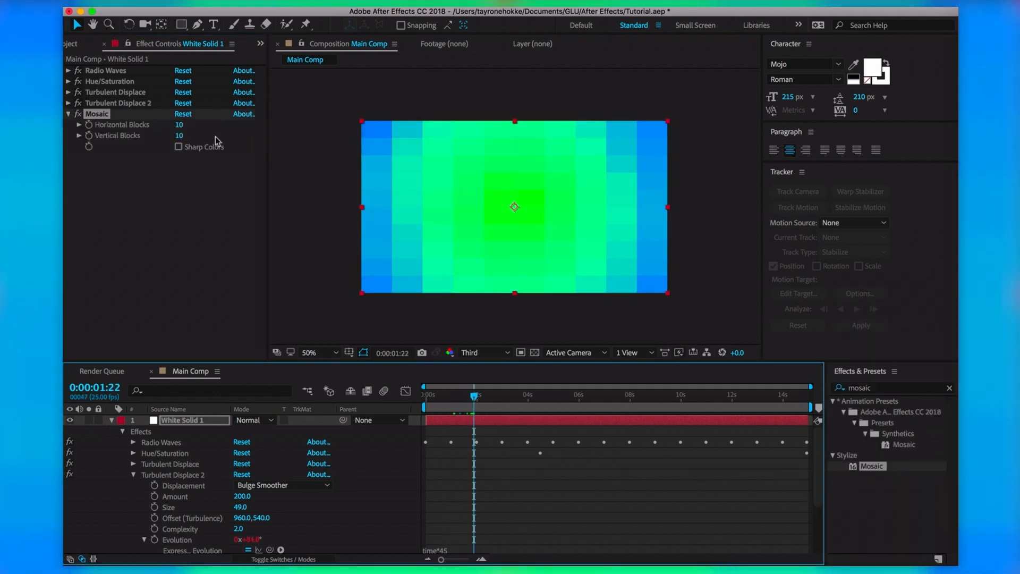
click(178, 147)
click(456, 397)
drag(457, 400, 466, 399)
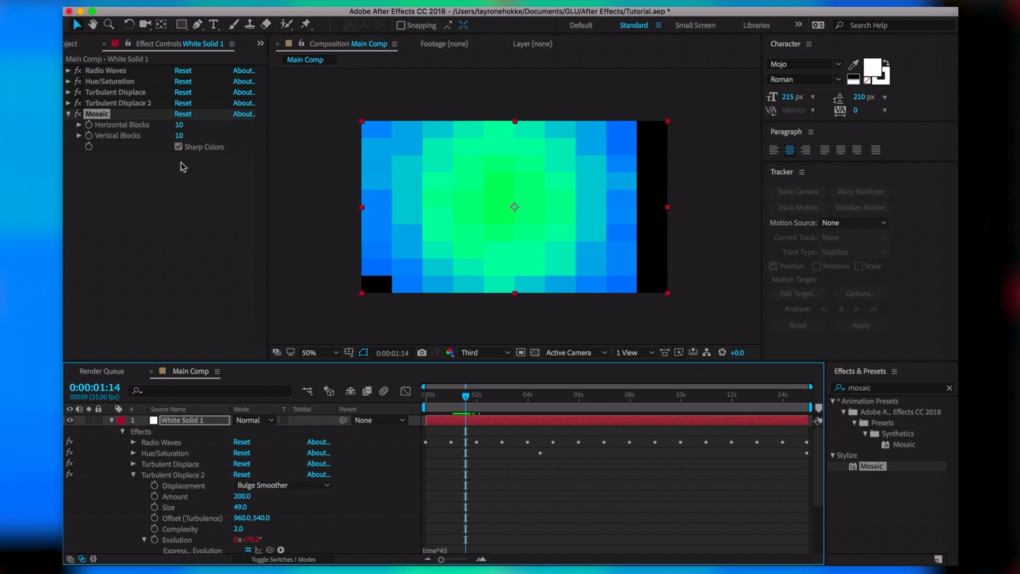
Set Mosaic to 16 horizontal and 9 vertical blocks
click(180, 124)
text(1)
key(Return)
click(180, 138)
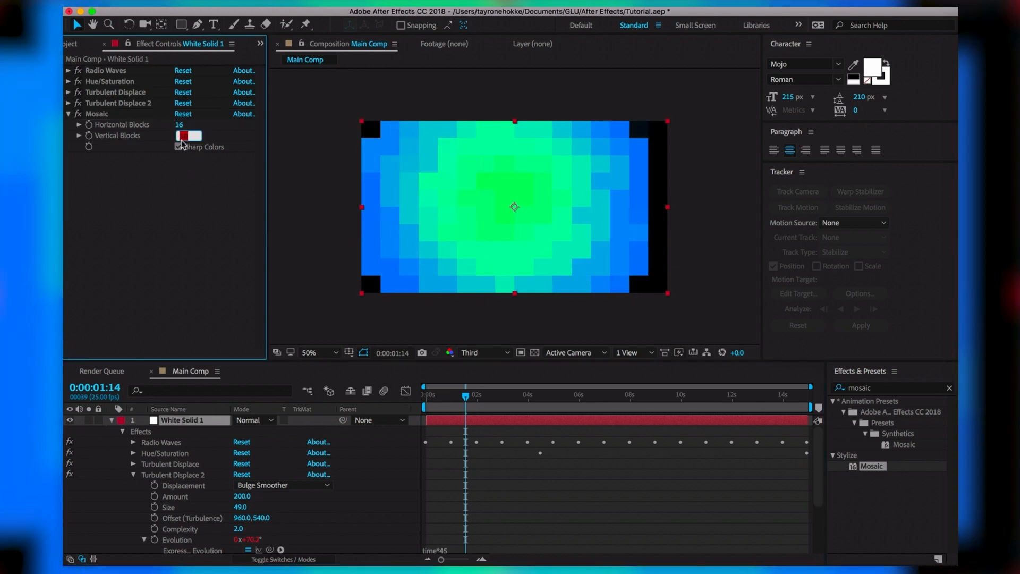
text(9)
key(Return)
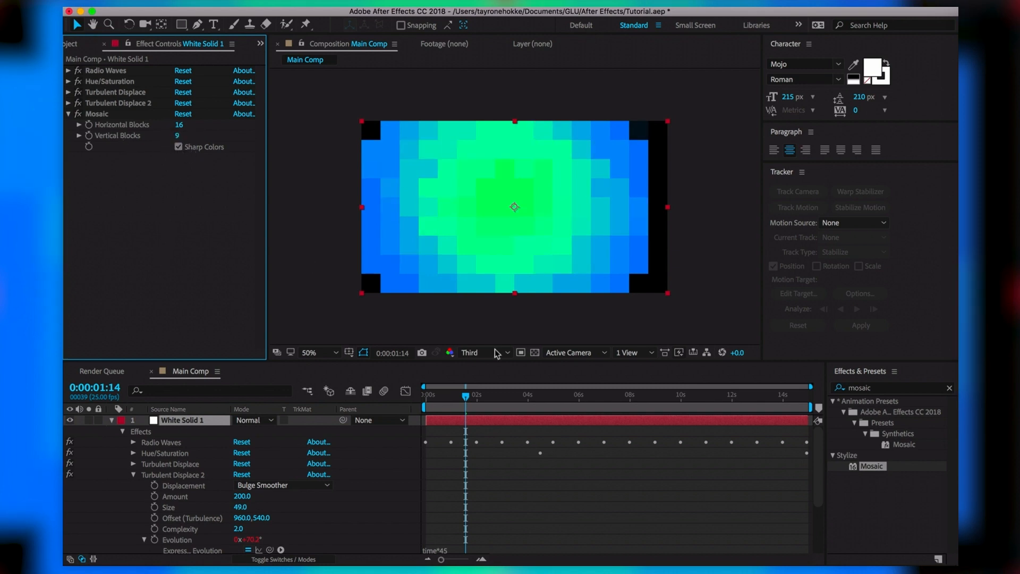
drag(466, 396, 539, 401)
click(135, 182)
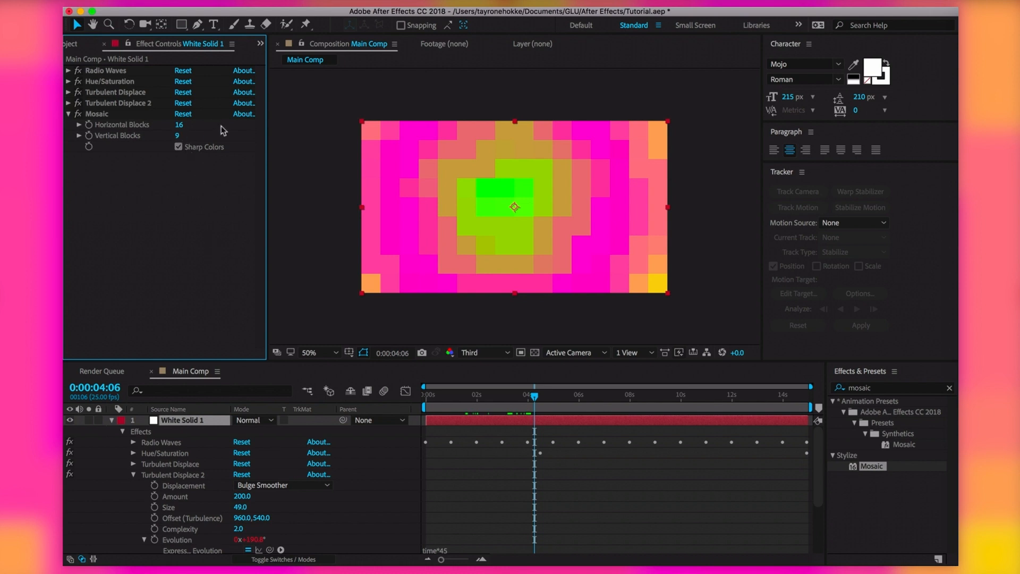
click(180, 125)
Triple the Mosaic to 48 horizontal (16*3) and 27 vertical blocks, then preview from the start
text(*3)
key(Return)
click(182, 135)
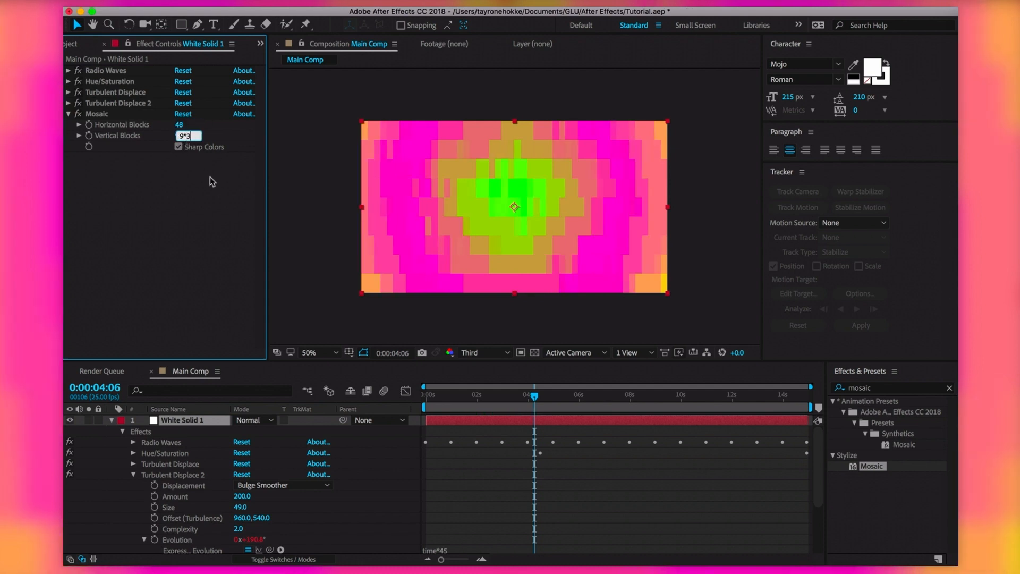
key(Return)
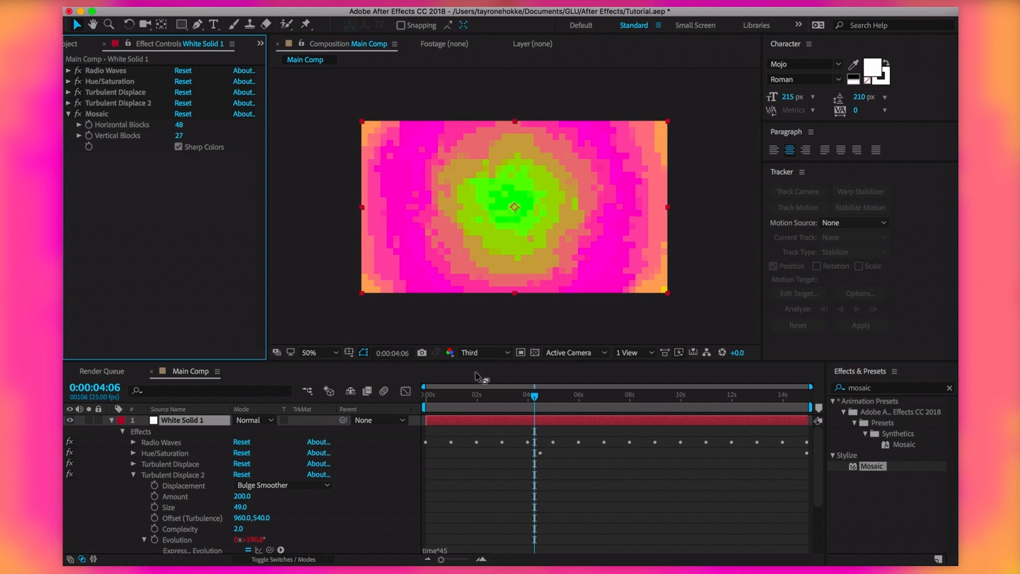
drag(534, 396, 414, 414)
key(space)
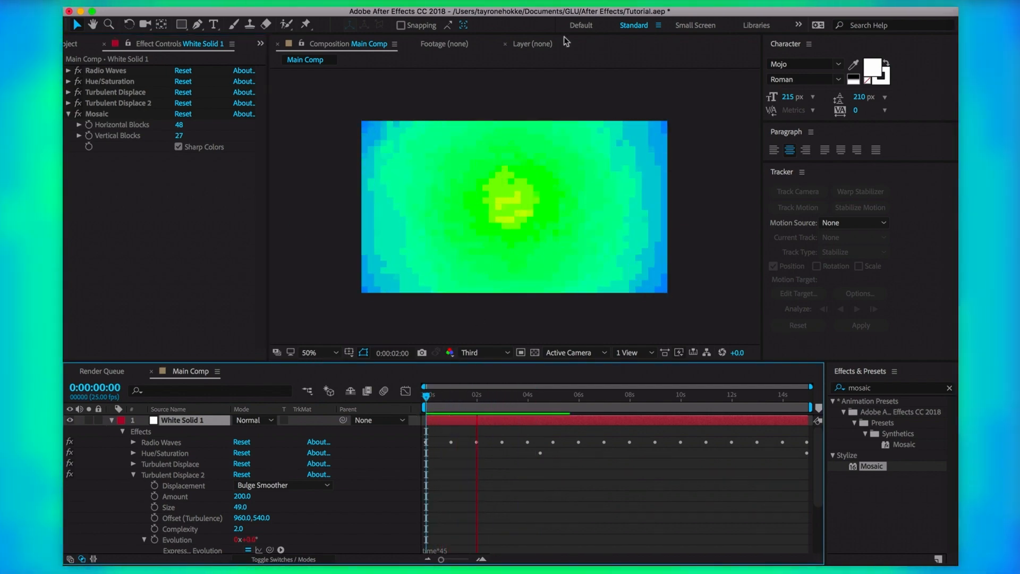
key(space)
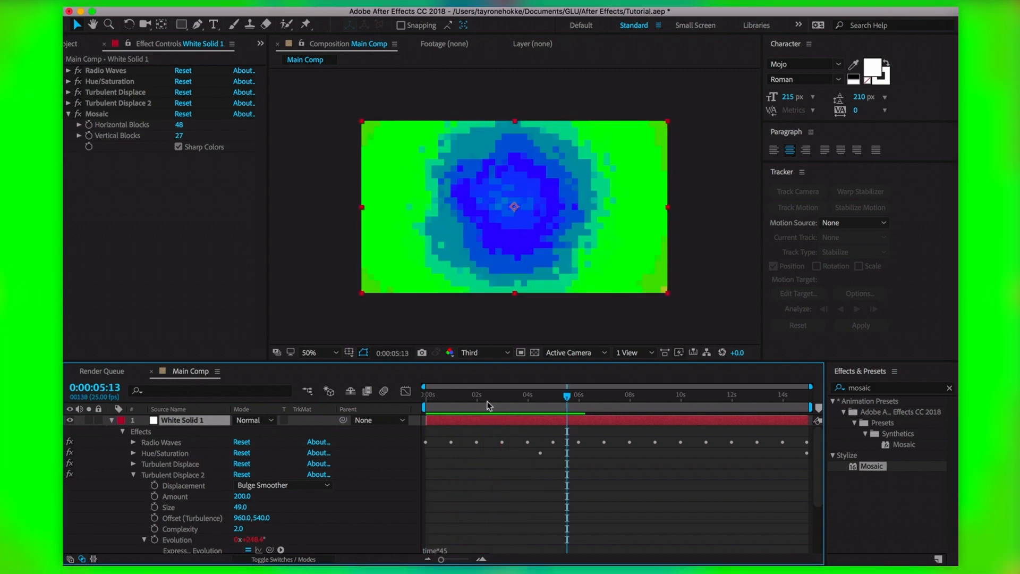
drag(505, 407, 528, 404)
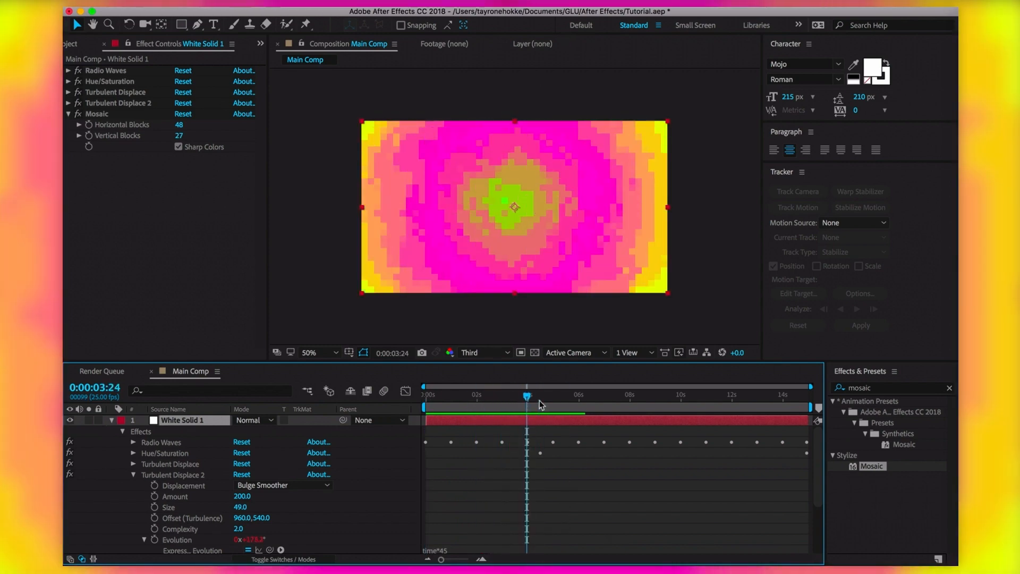
Apply Posterize Time to the solid from a 'posteriz' search
click(897, 387)
text(p)
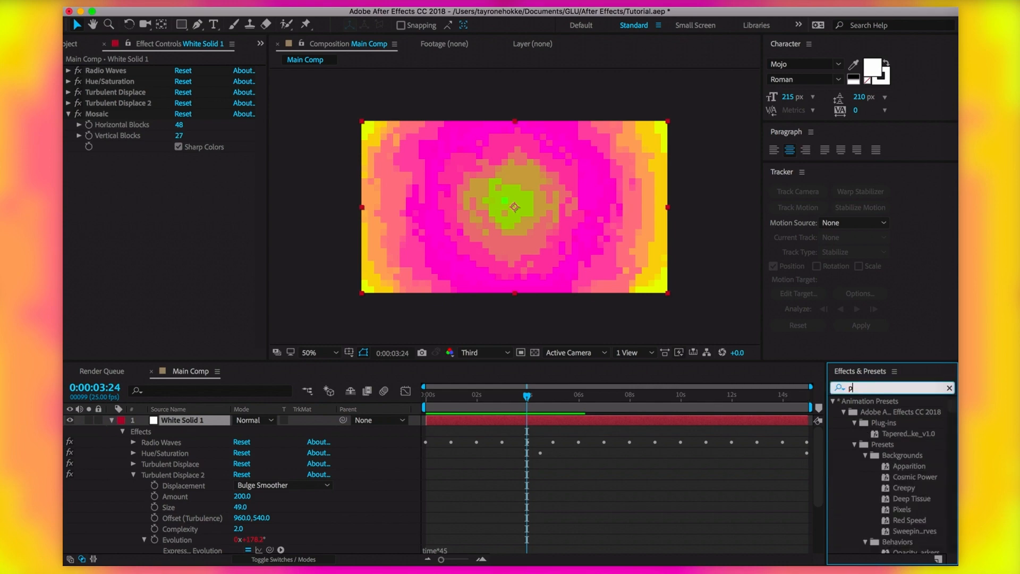
text(osteriz)
drag(861, 433, 530, 216)
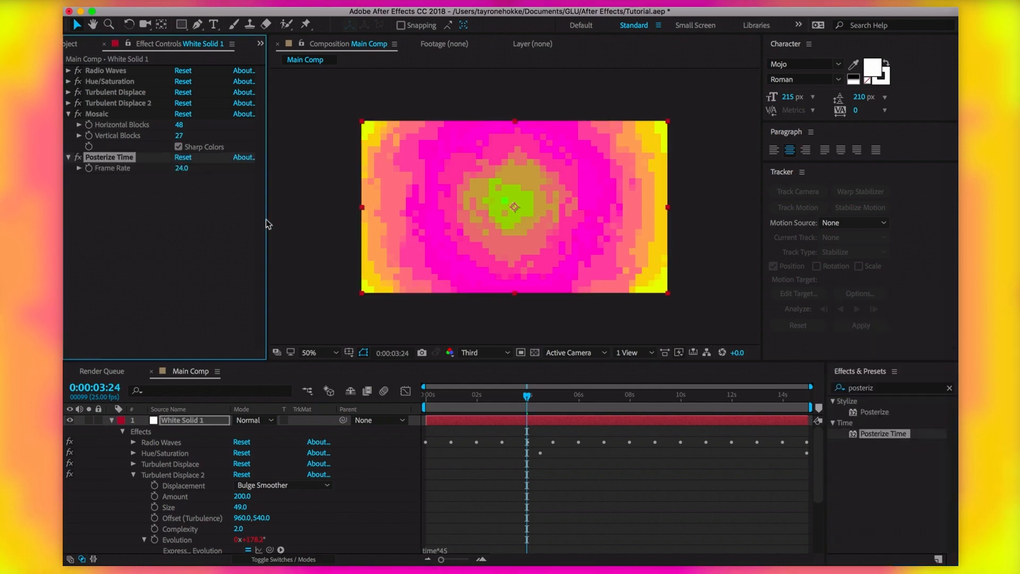
click(238, 217)
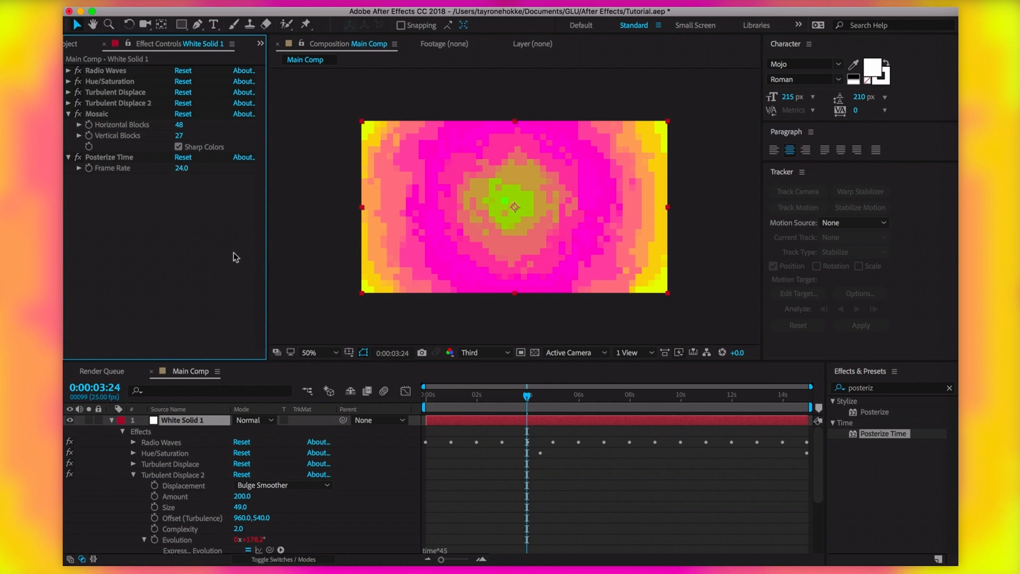
Confirm the composition frame rate stays at 25 fps in Composition Settings
key(super+k)
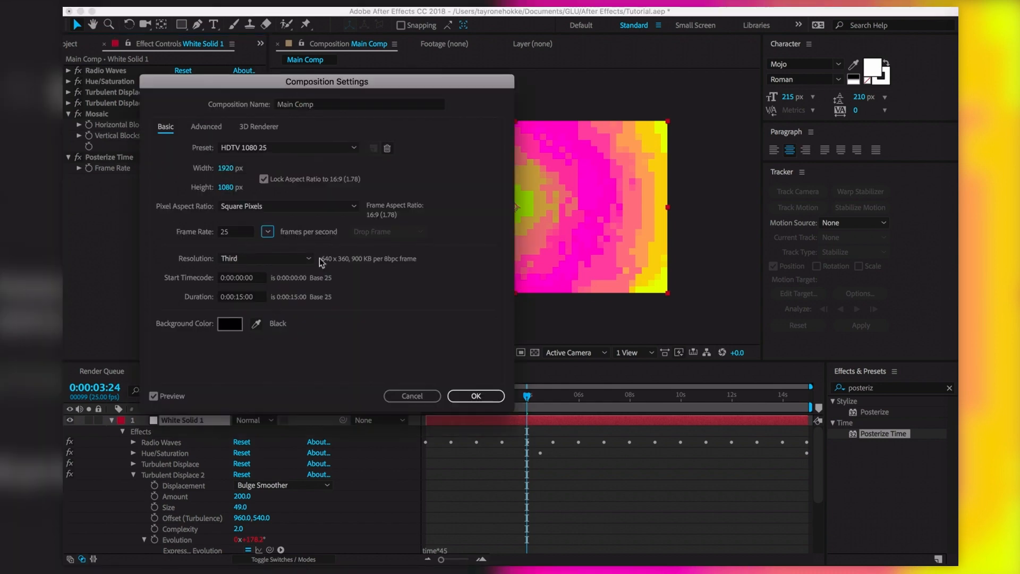
click(268, 232)
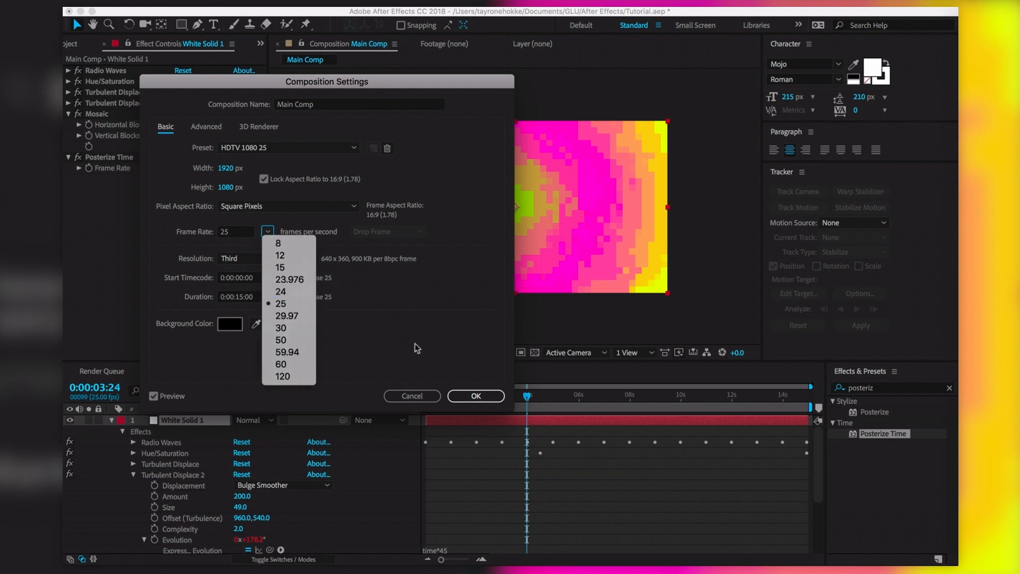
click(281, 303)
click(476, 395)
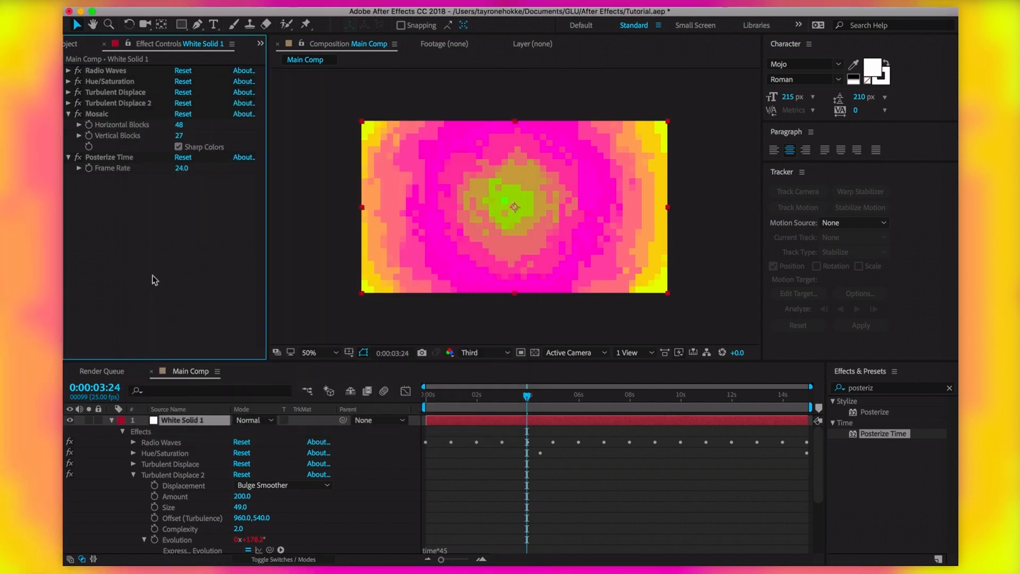
Set Posterize Time's Frame Rate to 12, then delete and restore the effect
click(181, 168)
text(12)
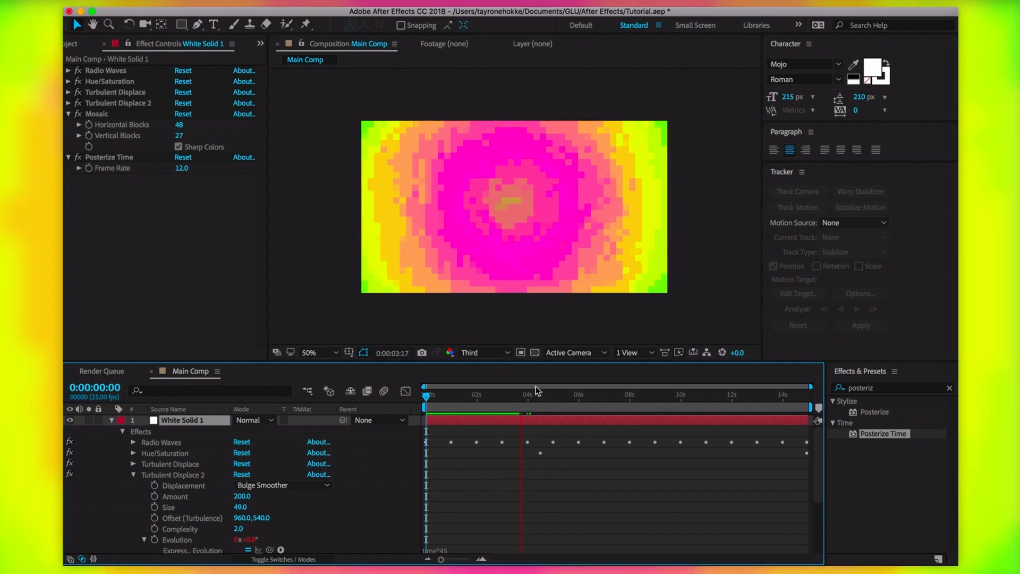
click(116, 158)
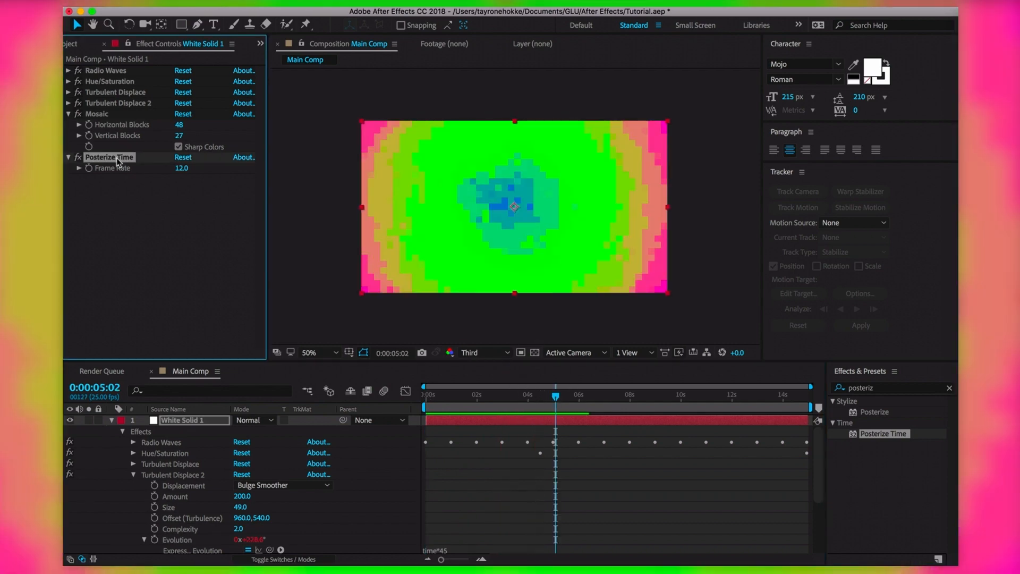
key(Delete)
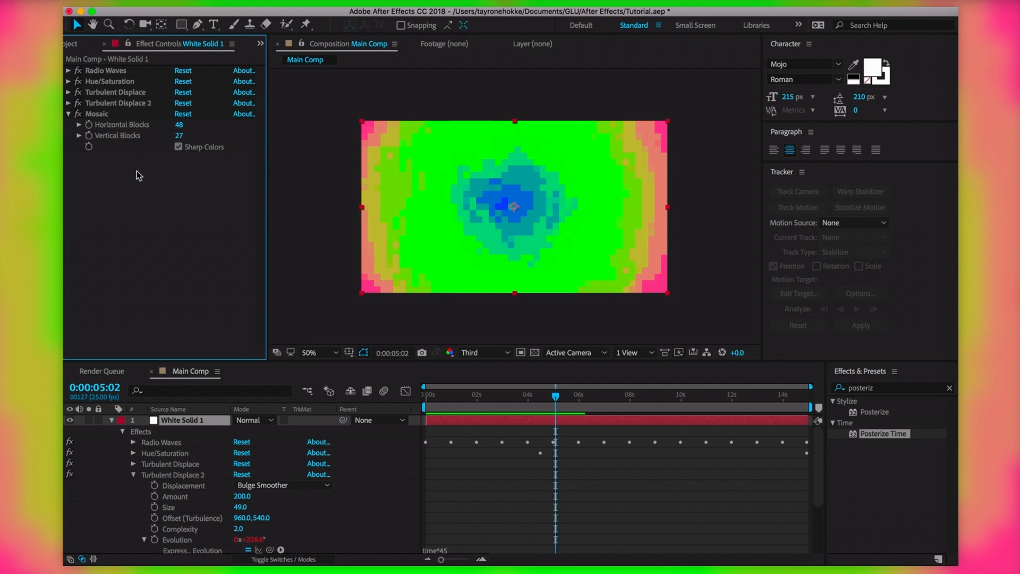
key(super+z)
Replace Mosaic with Brush Strokes from a 'brush' search and preview at Quarter resolution
click(98, 114)
key(Delete)
click(876, 388)
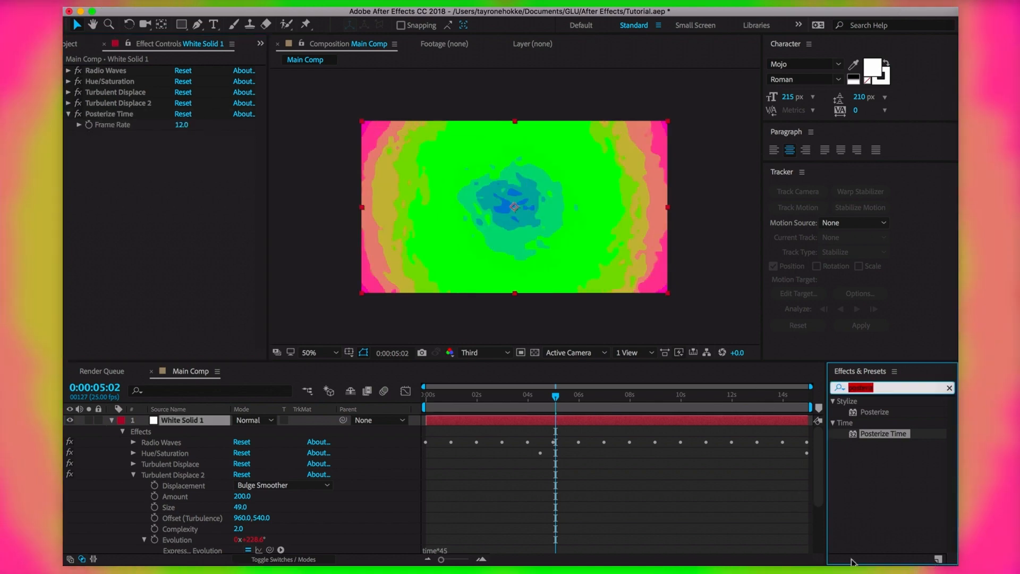
text(brush)
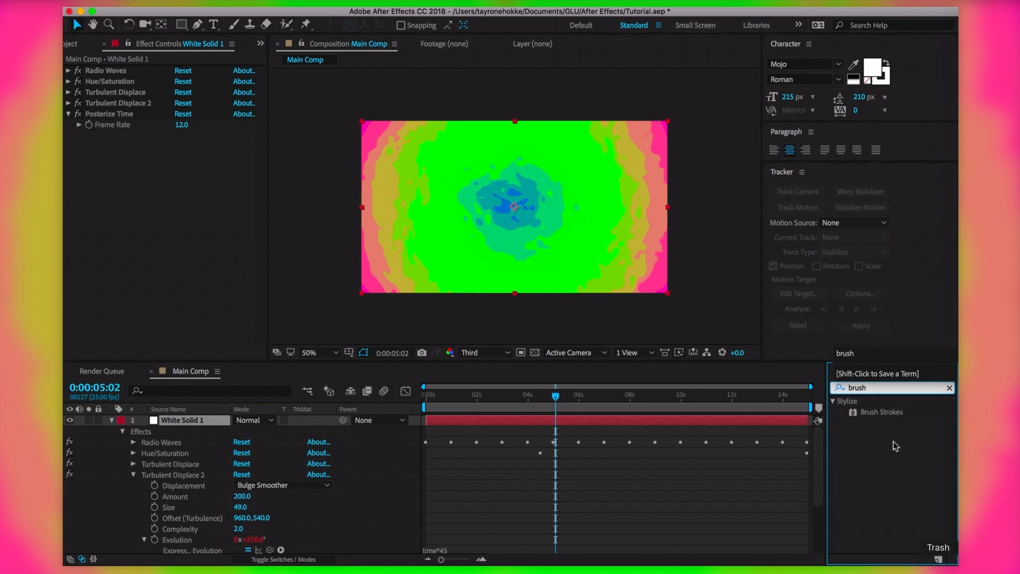
drag(881, 412, 480, 240)
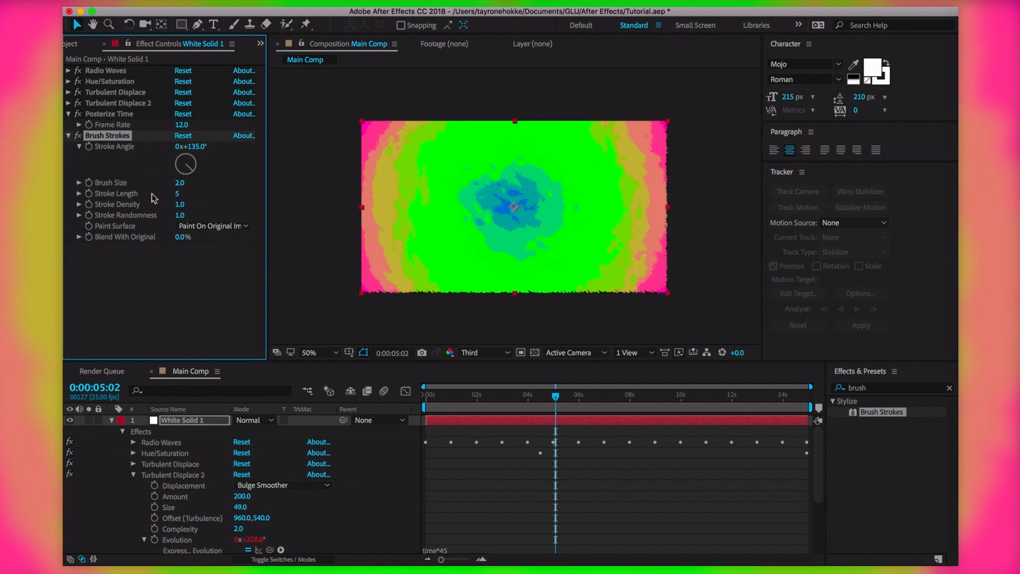
click(481, 353)
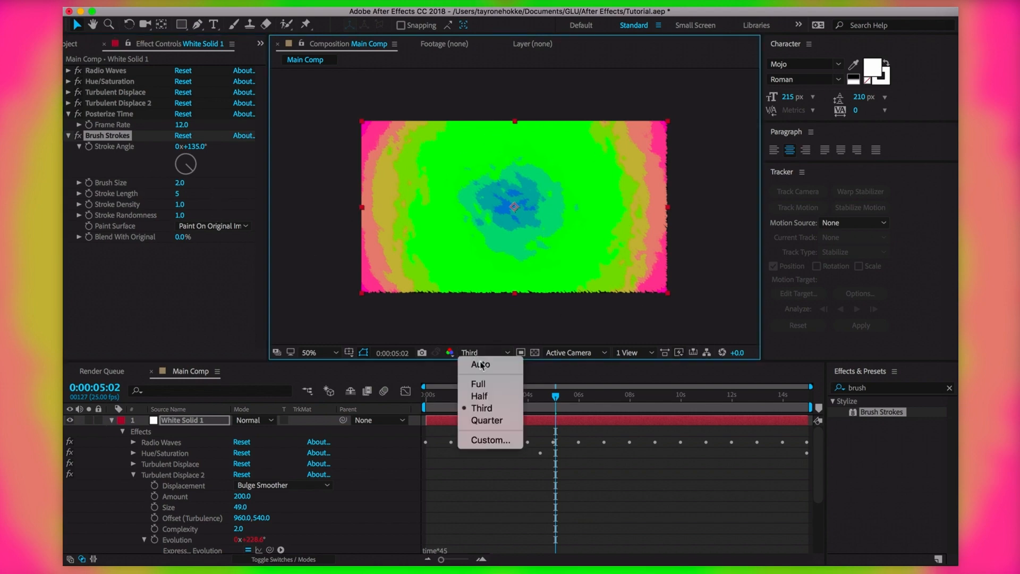
click(506, 425)
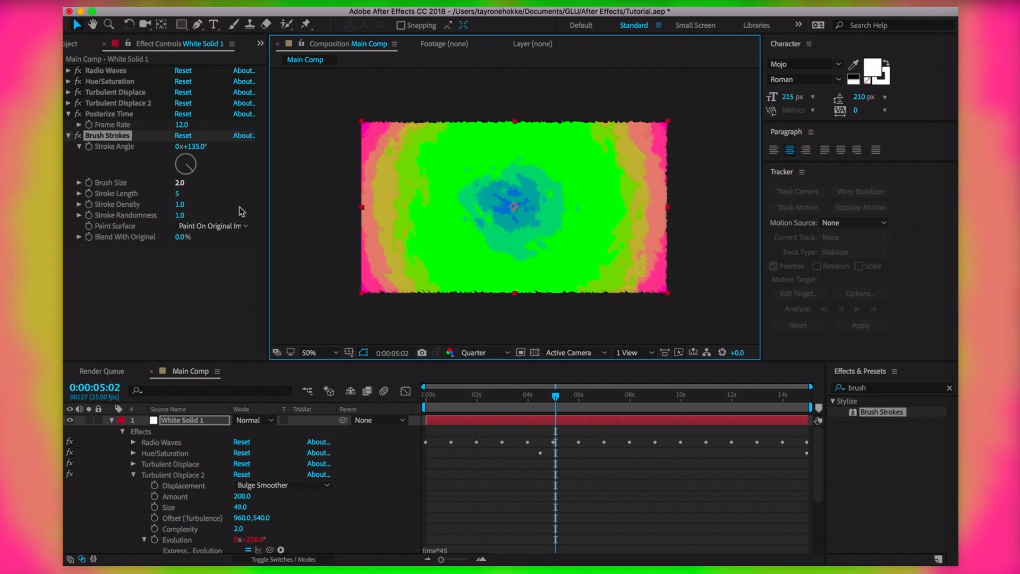
Set Brush Size to 3, adjust Stroke Length, and move Posterize Time below Brush Strokes
drag(180, 184, 699, 190)
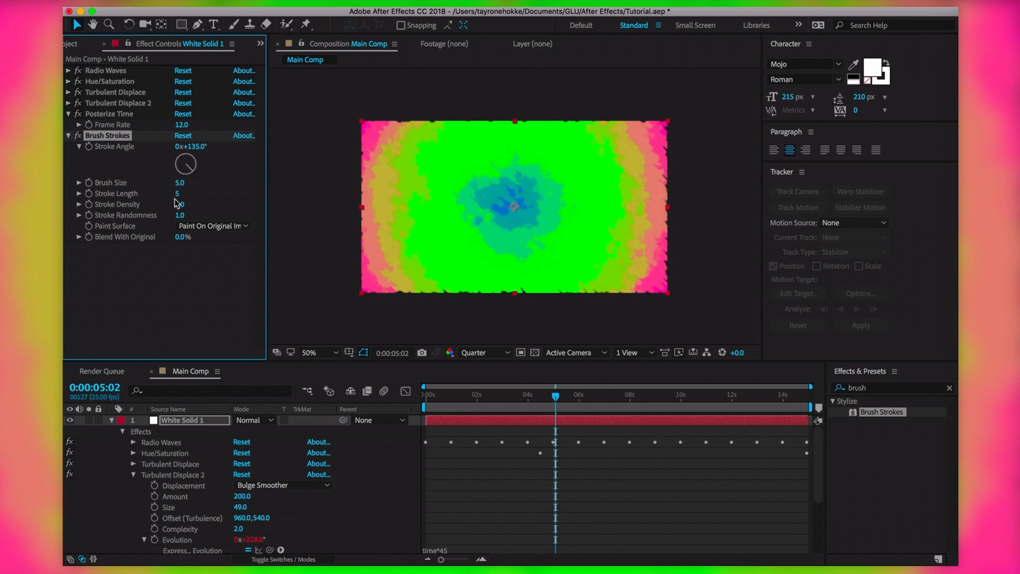
mouse_move(186, 194)
mouse_down()
mouse_move(187, 206)
mouse_move(220, 208)
mouse_move(207, 218)
mouse_up()
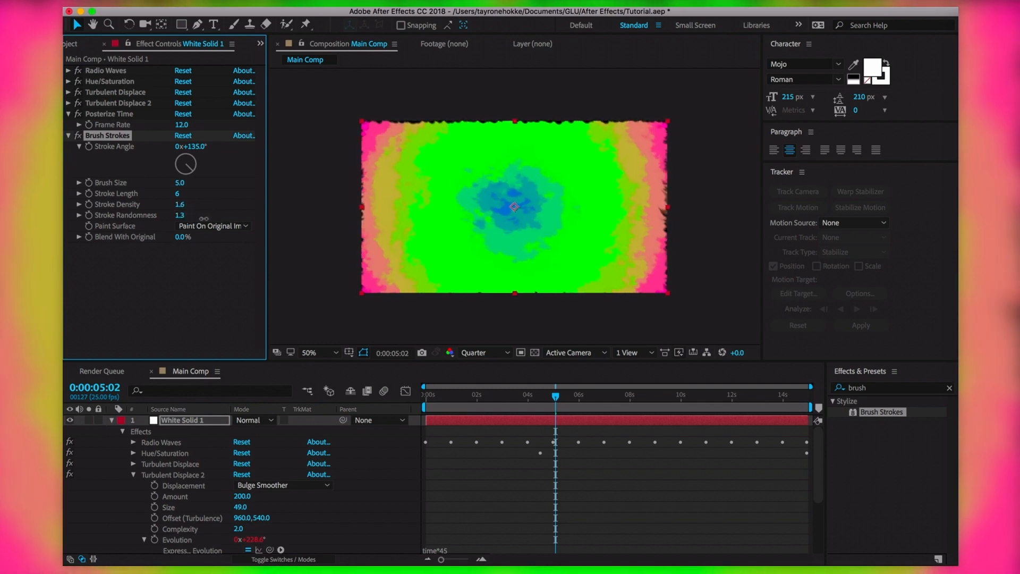
click(181, 183)
text(3)
click(214, 268)
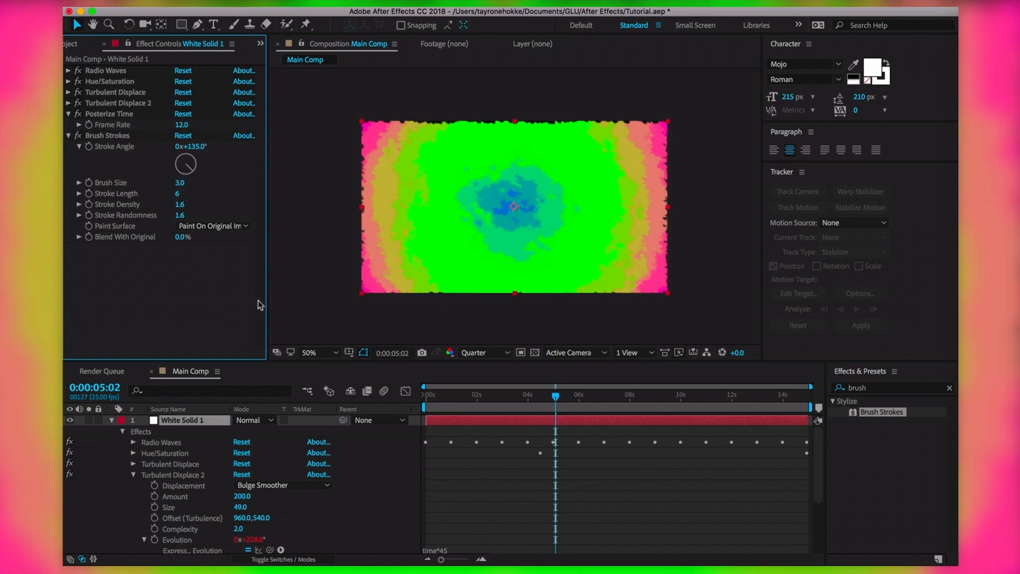
drag(556, 398, 426, 398)
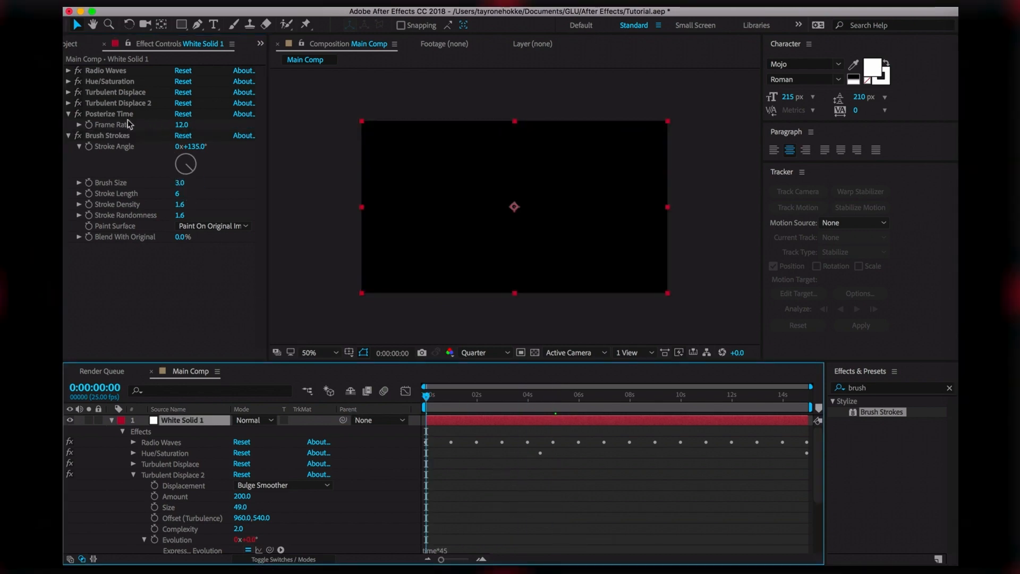
drag(120, 115, 112, 256)
Set Posterize Time's Frame Rate to 15
key(space)
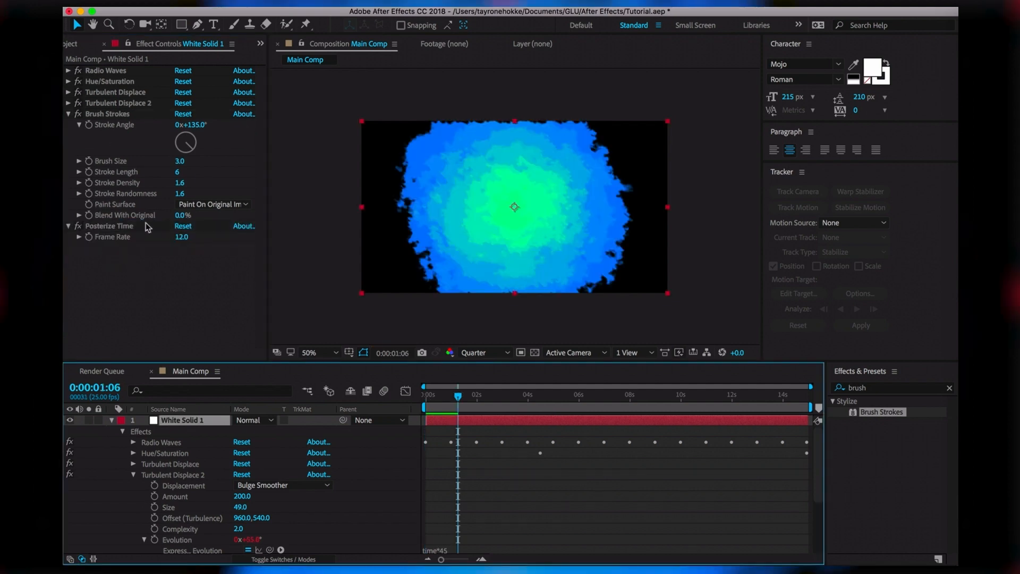
click(177, 237)
text(15)
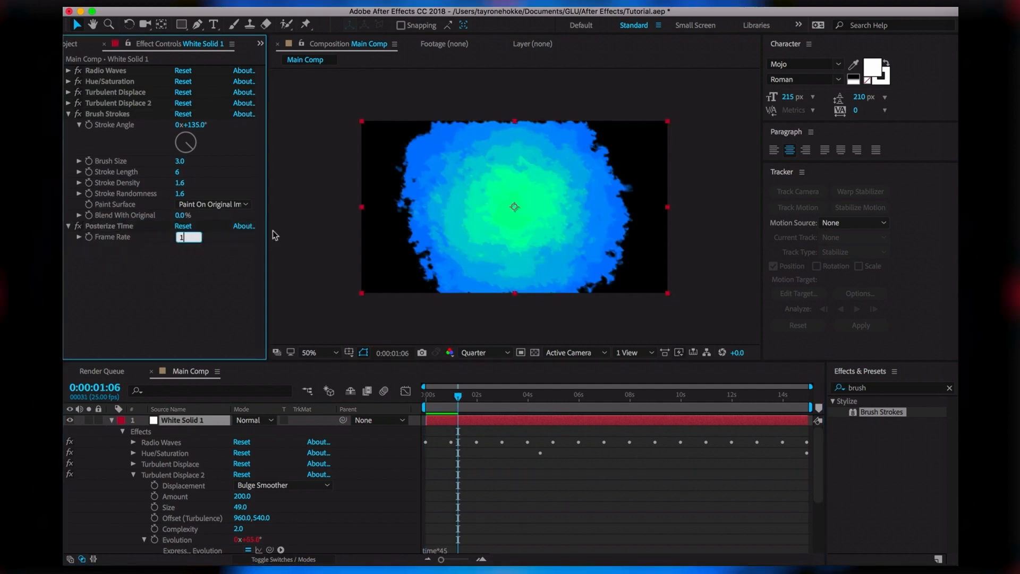
key(Return)
Preview the 15 fps posterized look from the start through 0:00:05:24
drag(457, 397, 375, 405)
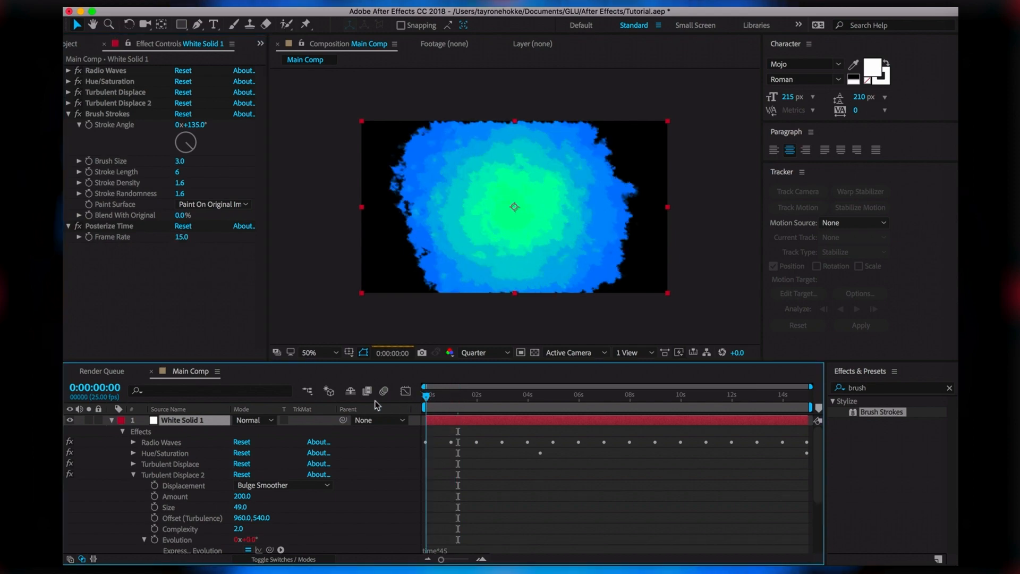
key(space)
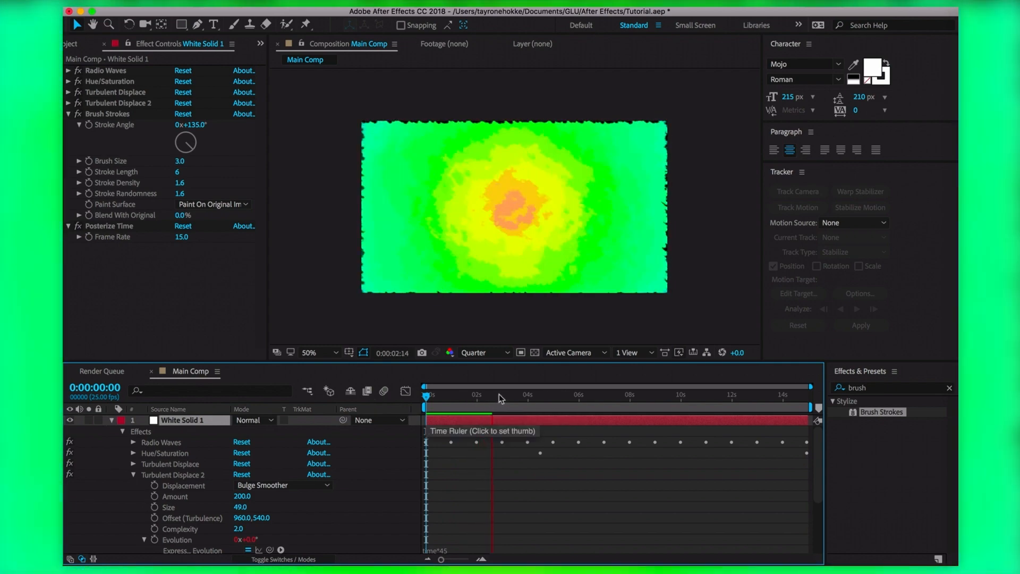
drag(487, 396, 441, 401)
key(space)
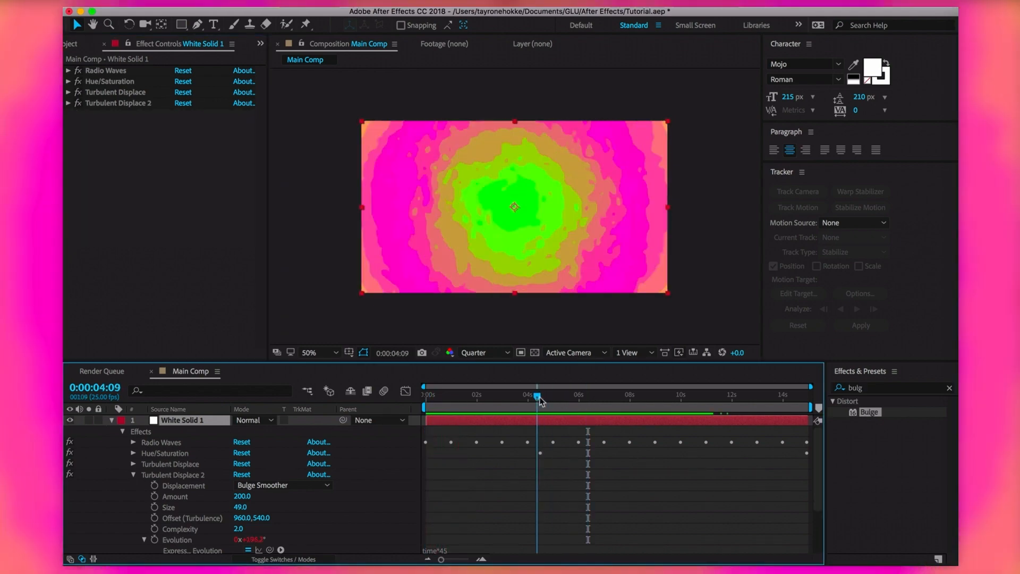
click(581, 409)
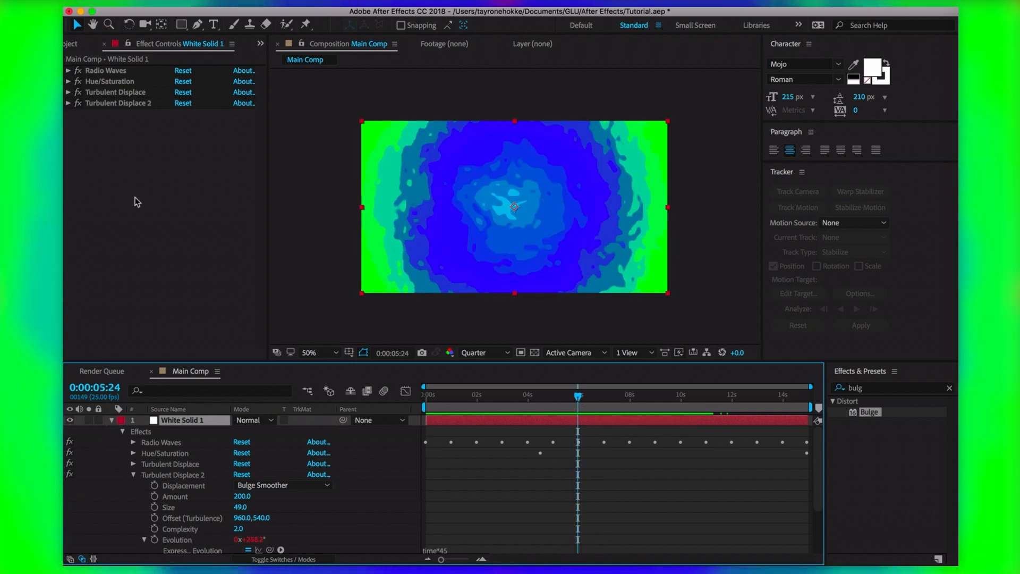
click(199, 285)
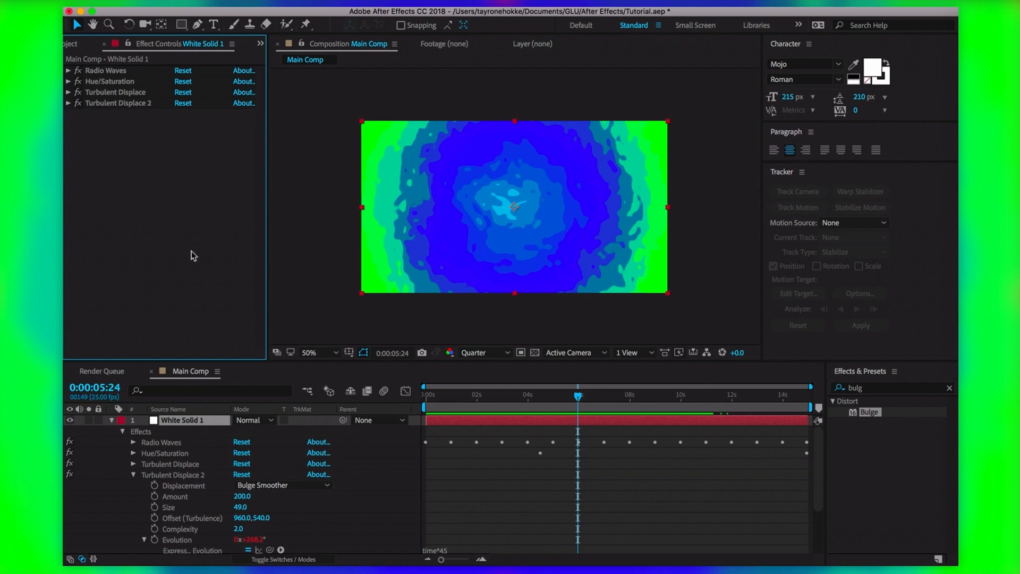
key(super+k)
Name the new composition 'Other main comp' and create it
text(Other main comp)
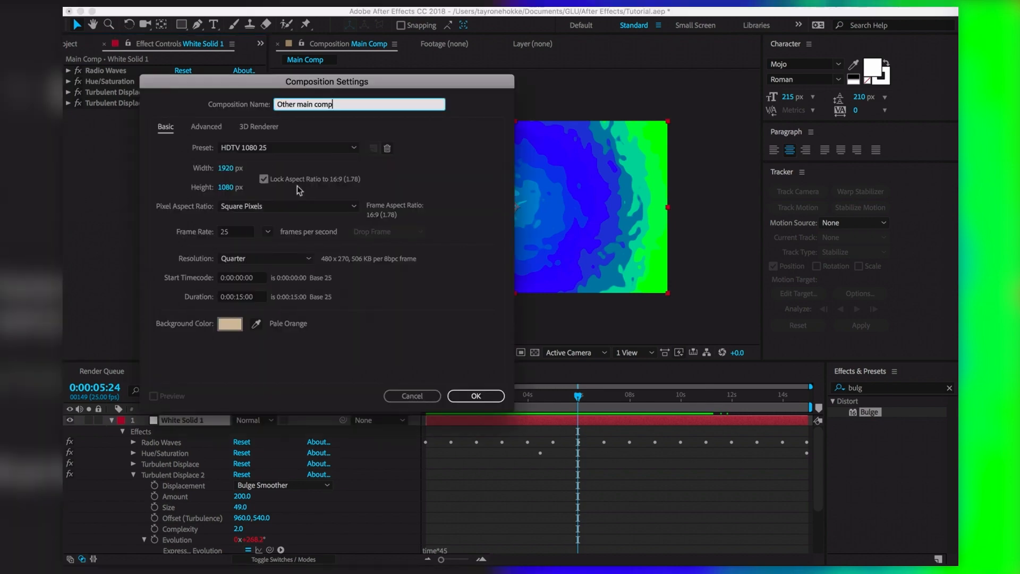
click(475, 395)
click(479, 315)
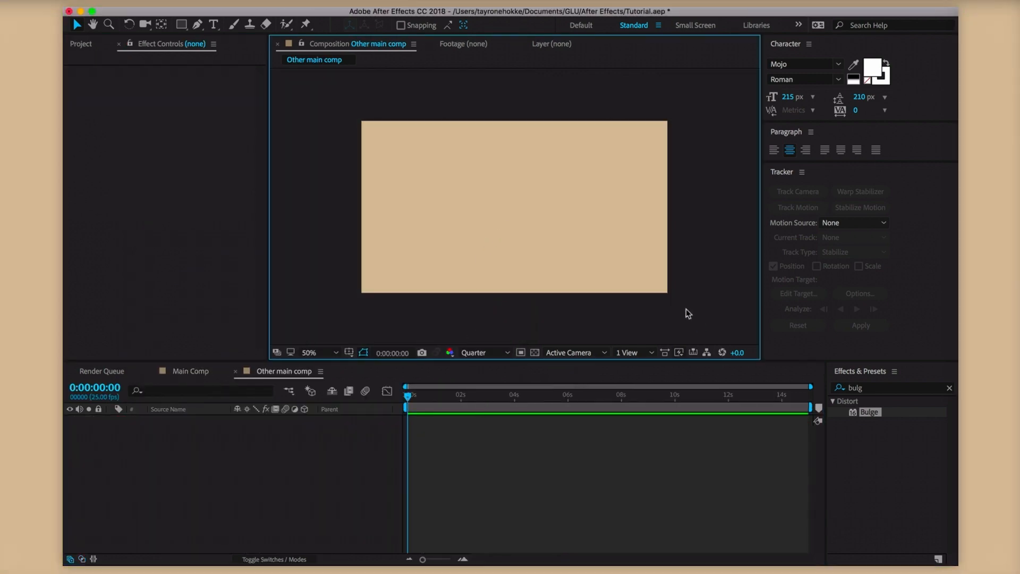
Add a full-frame white solid layer, White Solid 2, to the comp
click(329, 544)
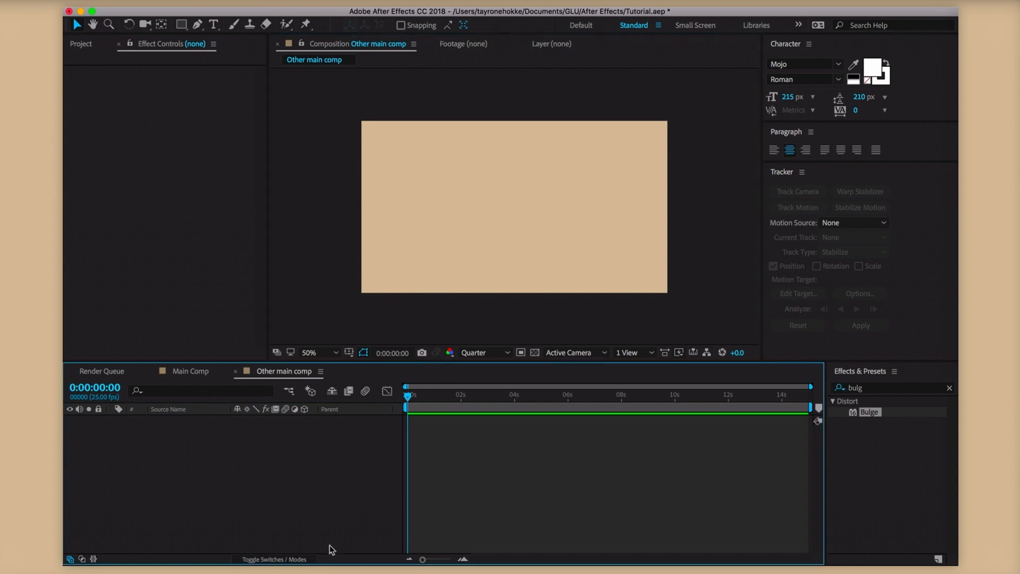
key(super+y)
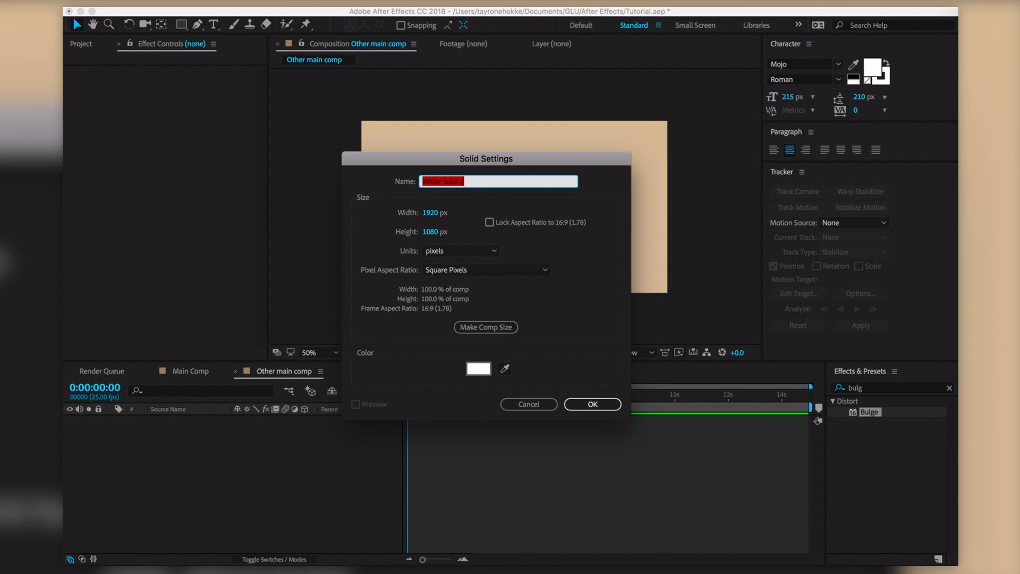
click(307, 3)
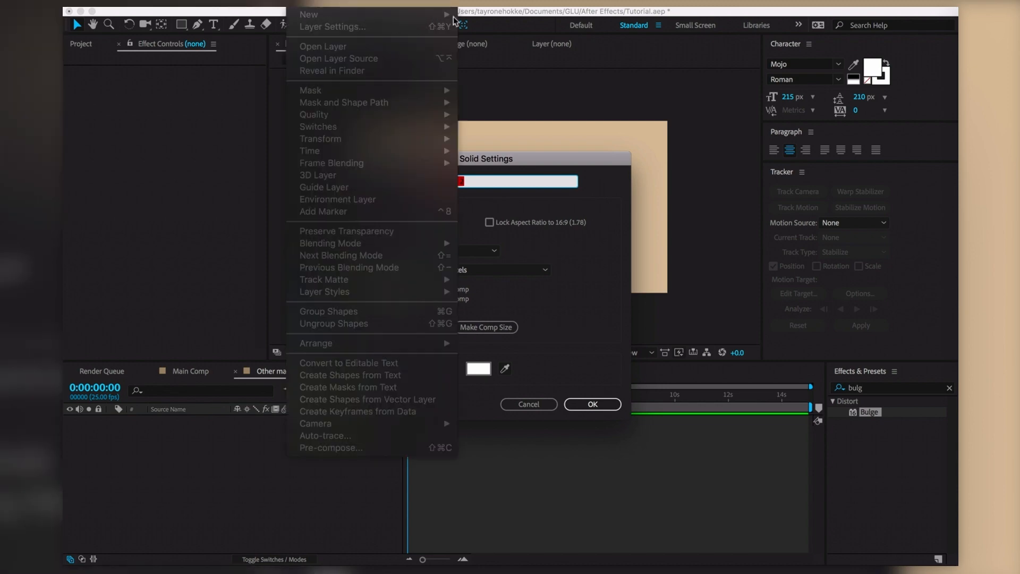
click(524, 115)
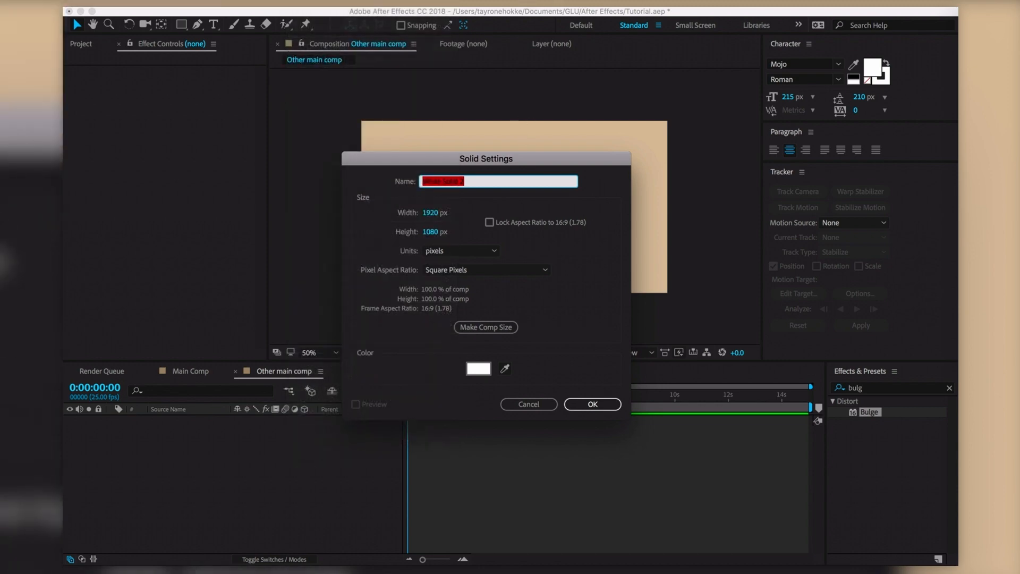
click(343, 3)
click(181, 3)
click(592, 404)
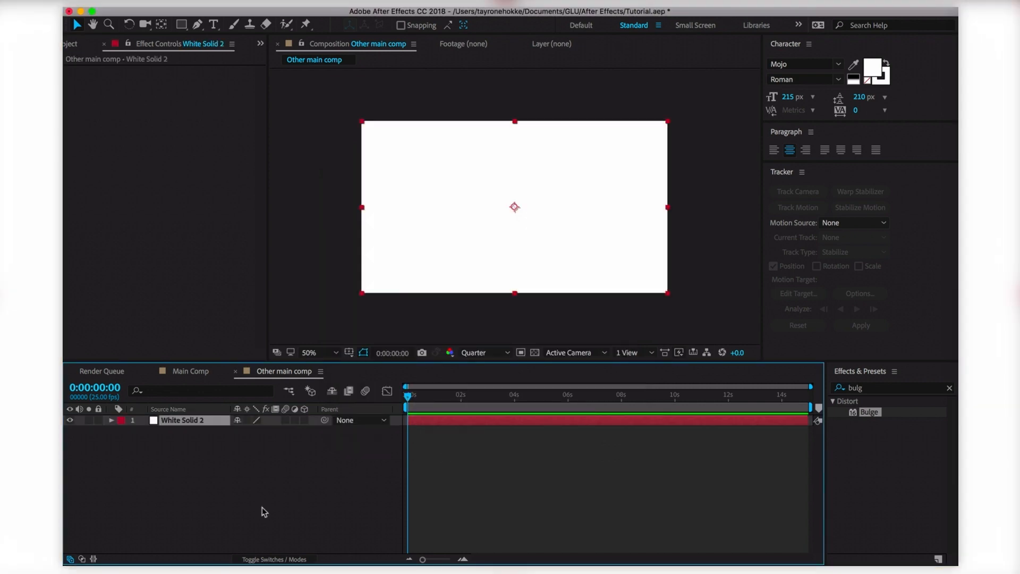
Search Effects & Presets for 'radio' and apply Radio Waves to White Solid 2
key(super+5)
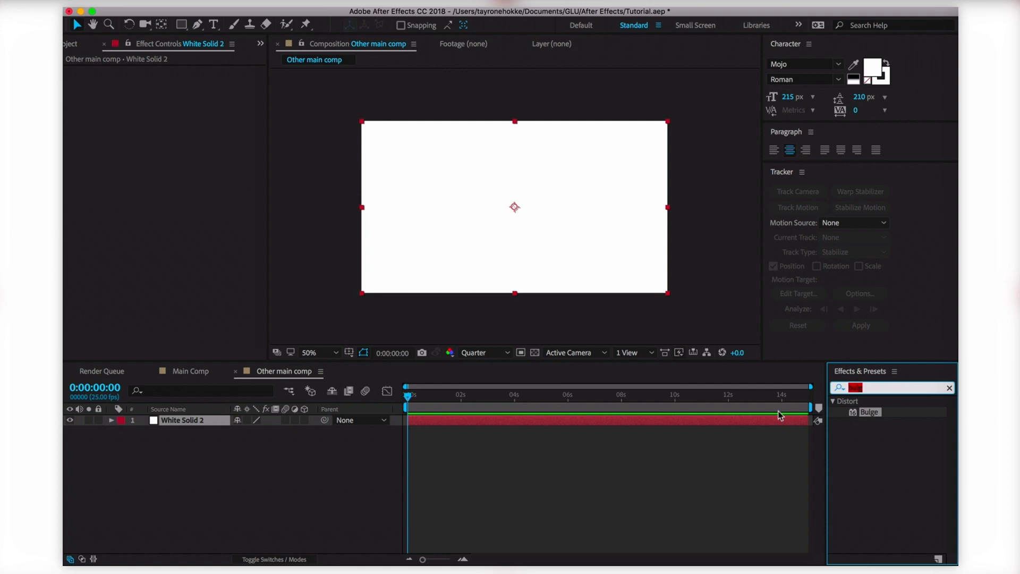
text(radio)
double_click(898, 413)
drag(407, 396, 507, 400)
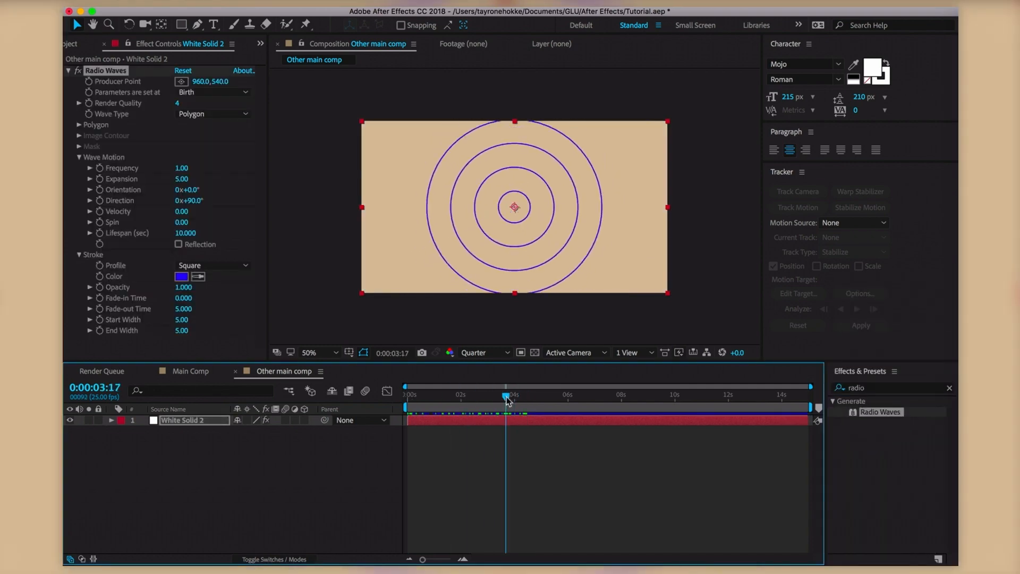
Set the composition's background colour to black
key(super+k)
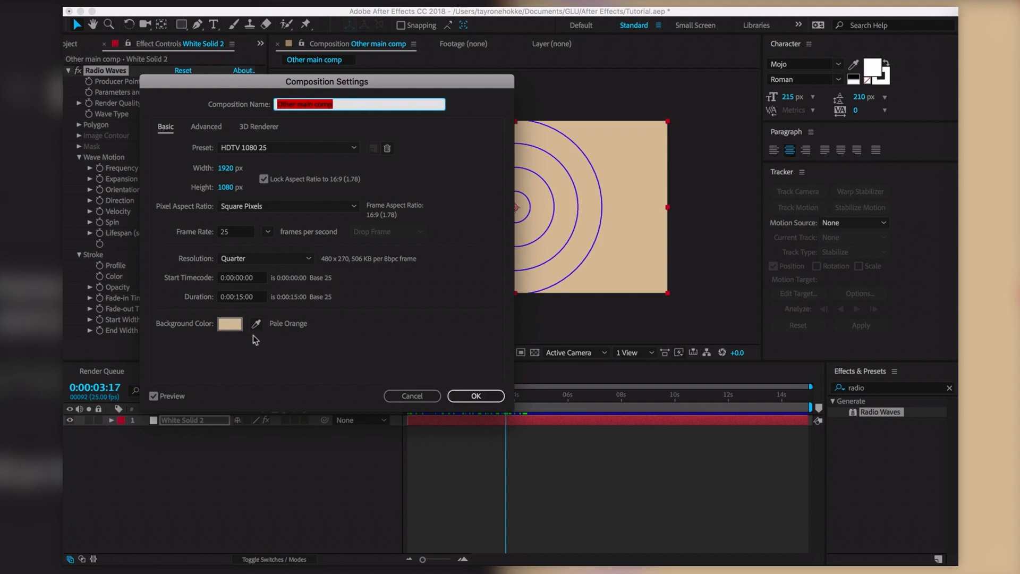
click(236, 324)
drag(250, 401, 172, 526)
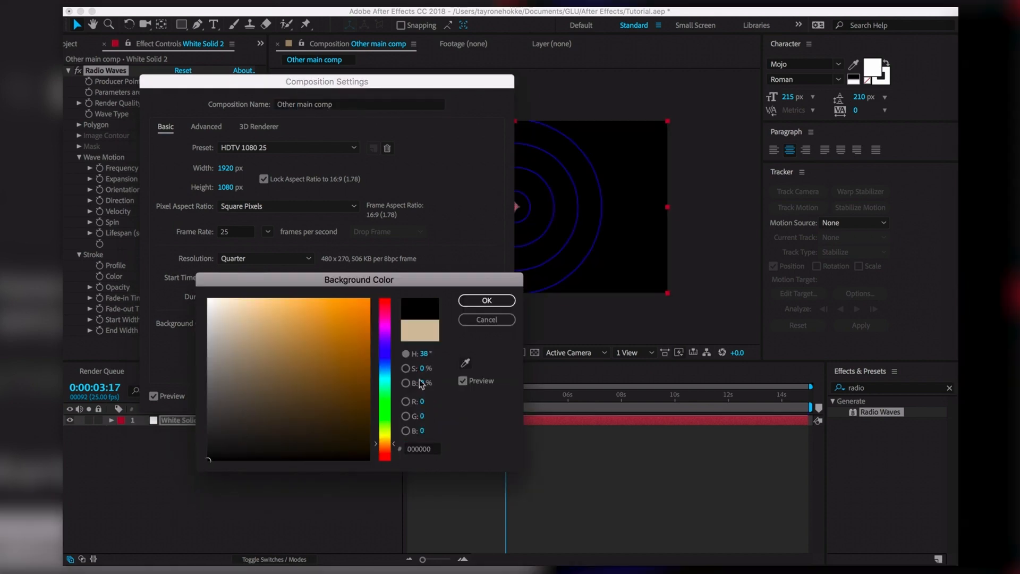
click(487, 301)
click(477, 400)
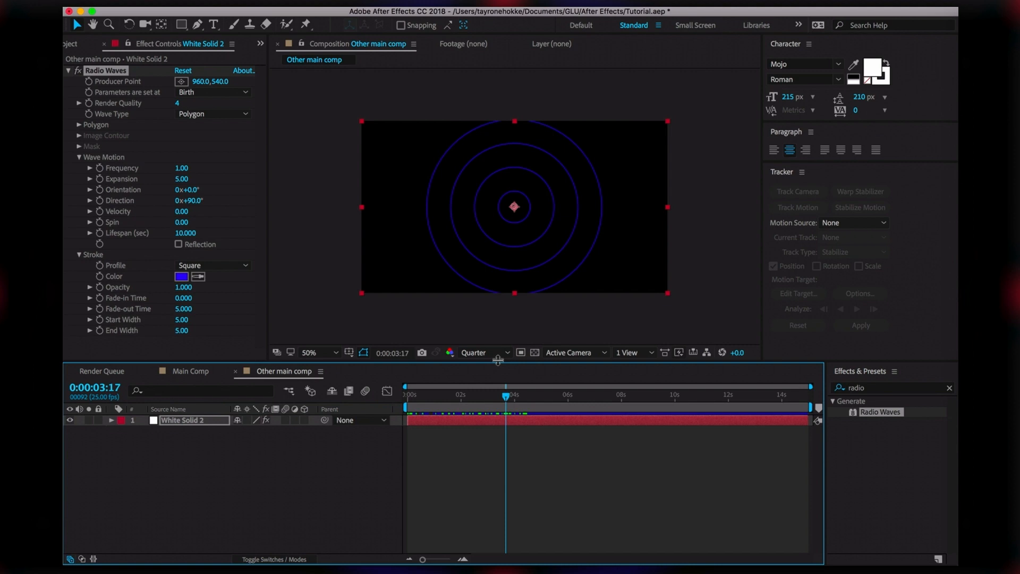
key(super+k)
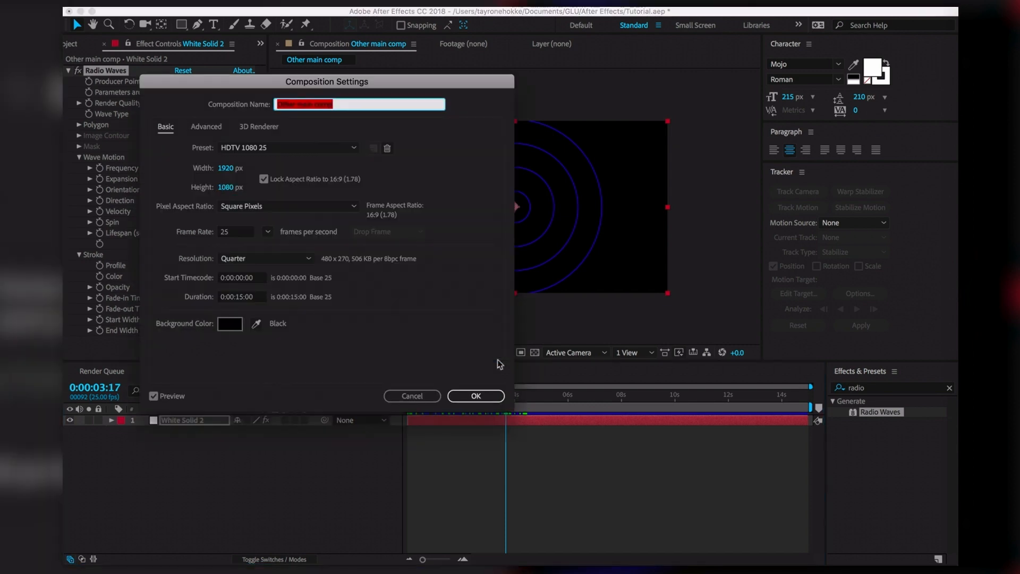
drag(370, 79, 396, 85)
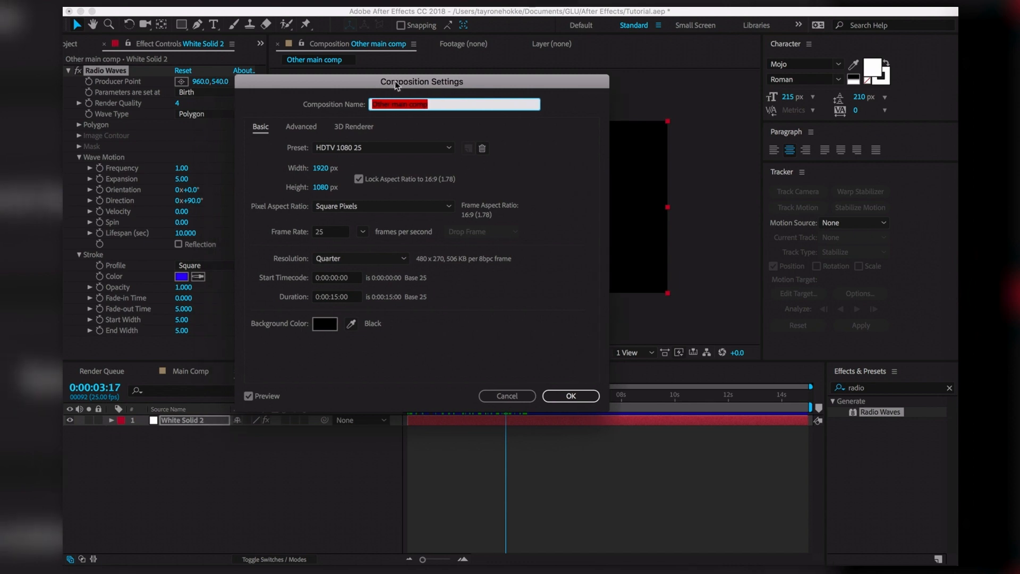
click(571, 396)
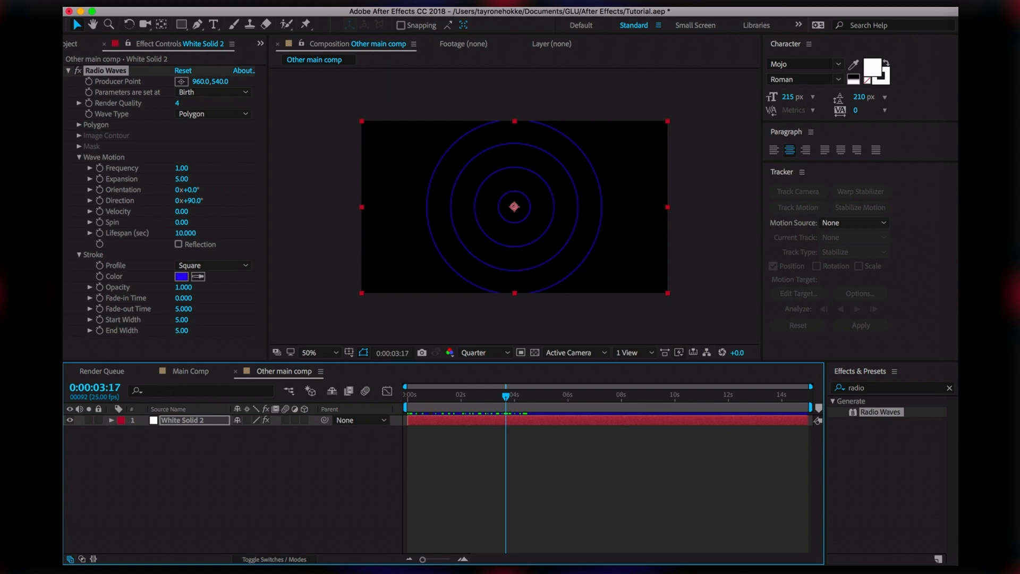
Set Radio Waves' Render Quality to 1
click(247, 3)
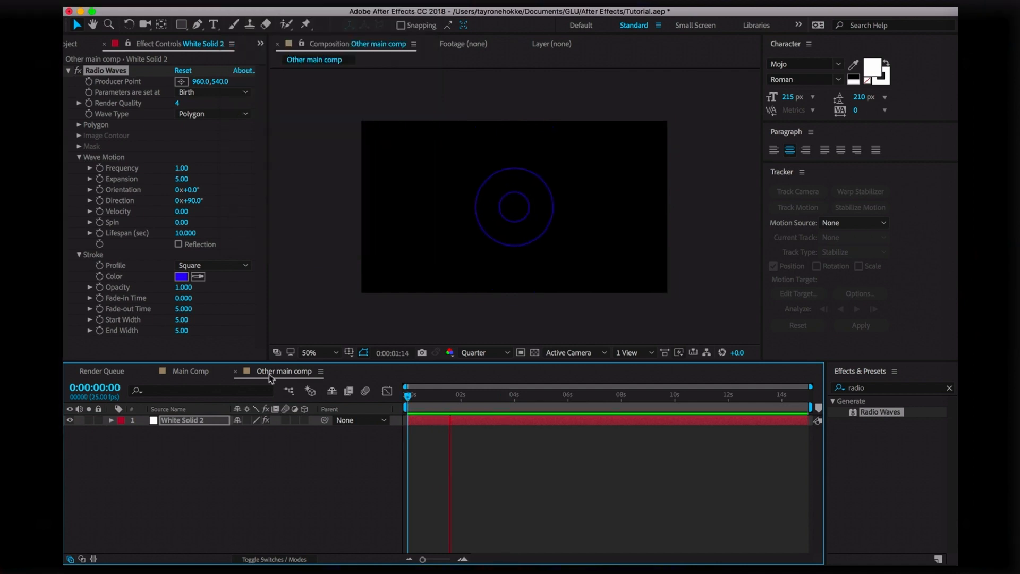
click(240, 217)
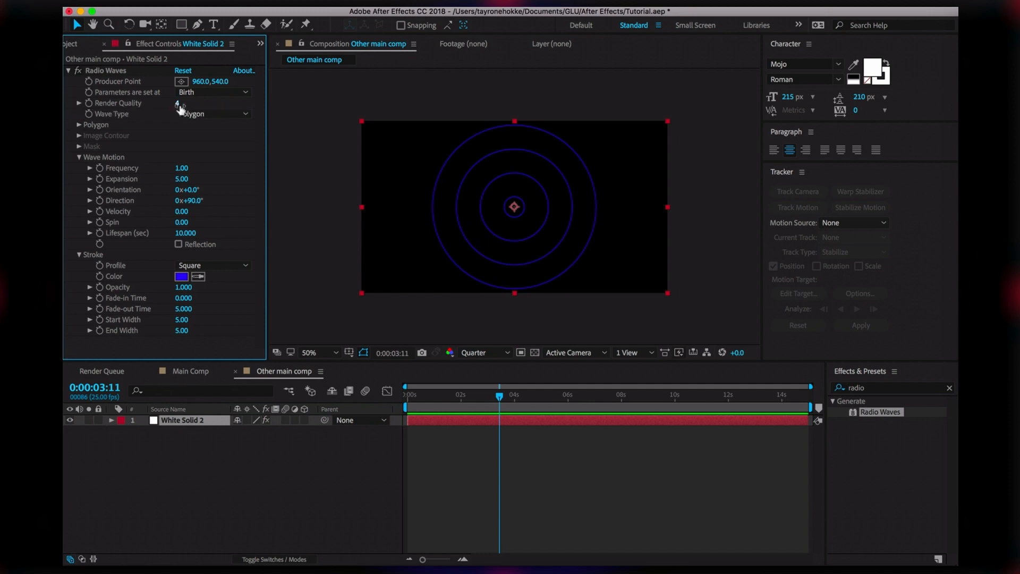
drag(180, 104, 271, 110)
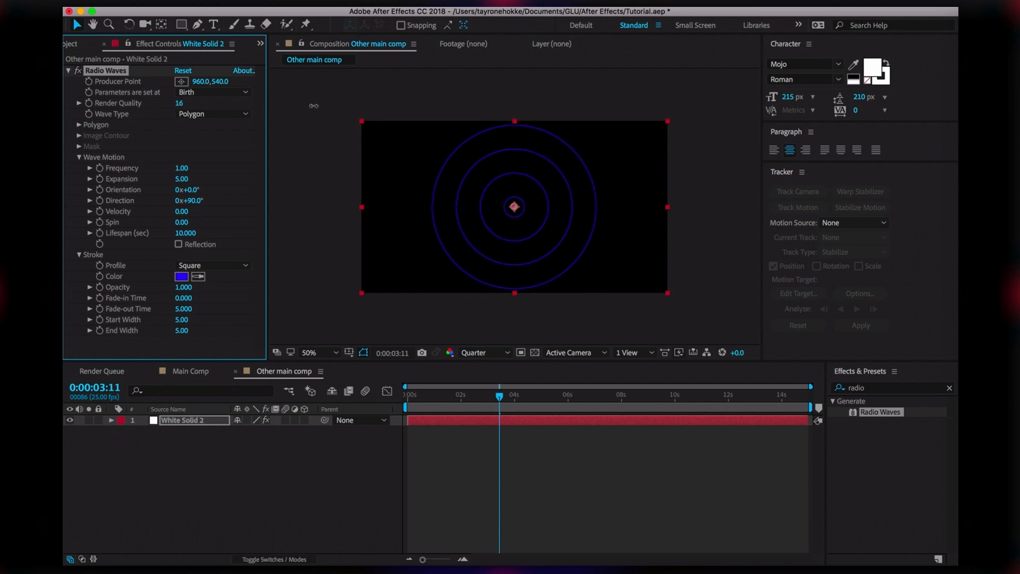
click(202, 106)
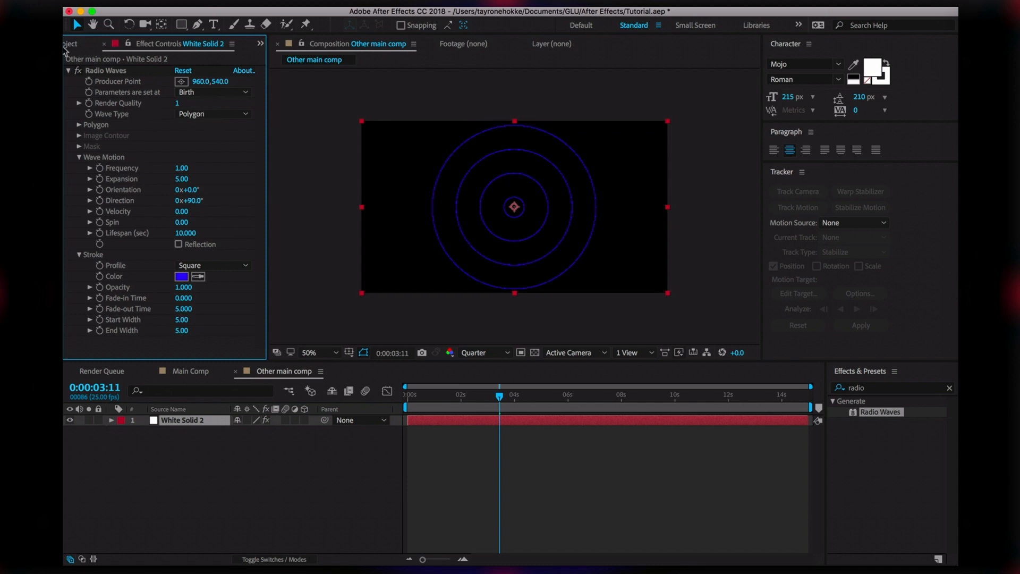
drag(179, 104, 132, 135)
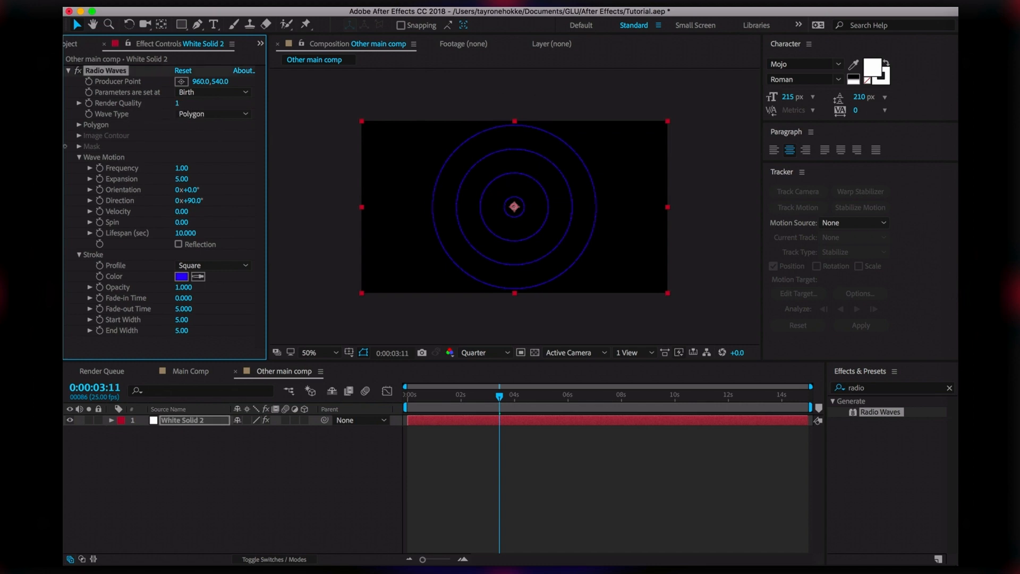
drag(66, 328, 511, 175)
click(178, 103)
click(209, 104)
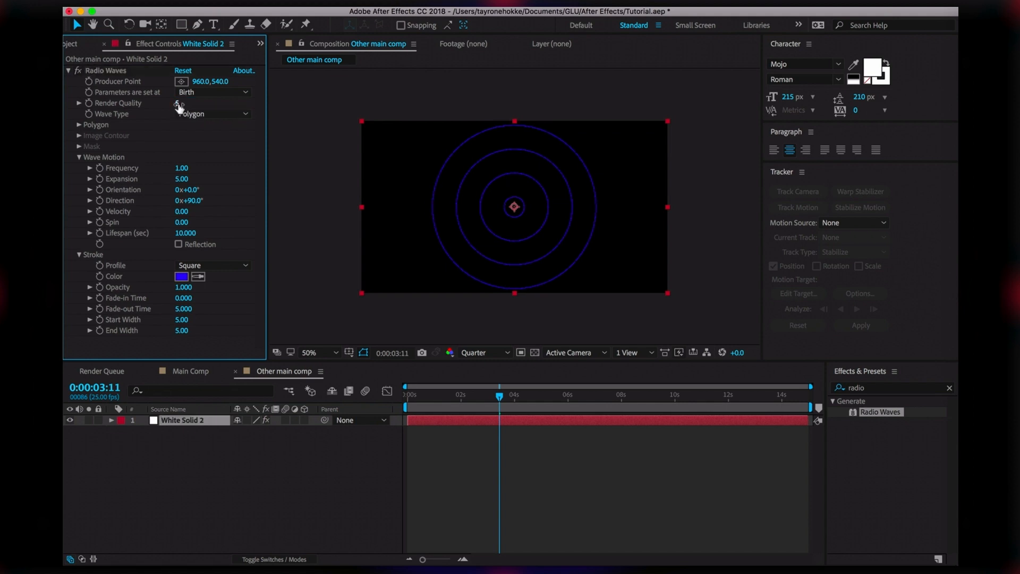
drag(178, 103, 243, 103)
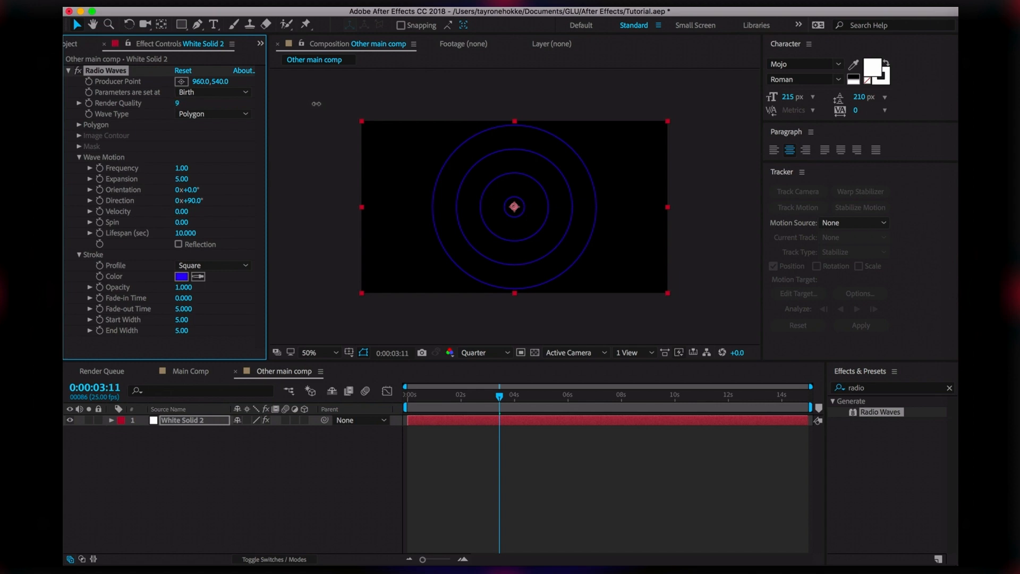
Change the Radio Waves Wave Type to Mask
click(242, 113)
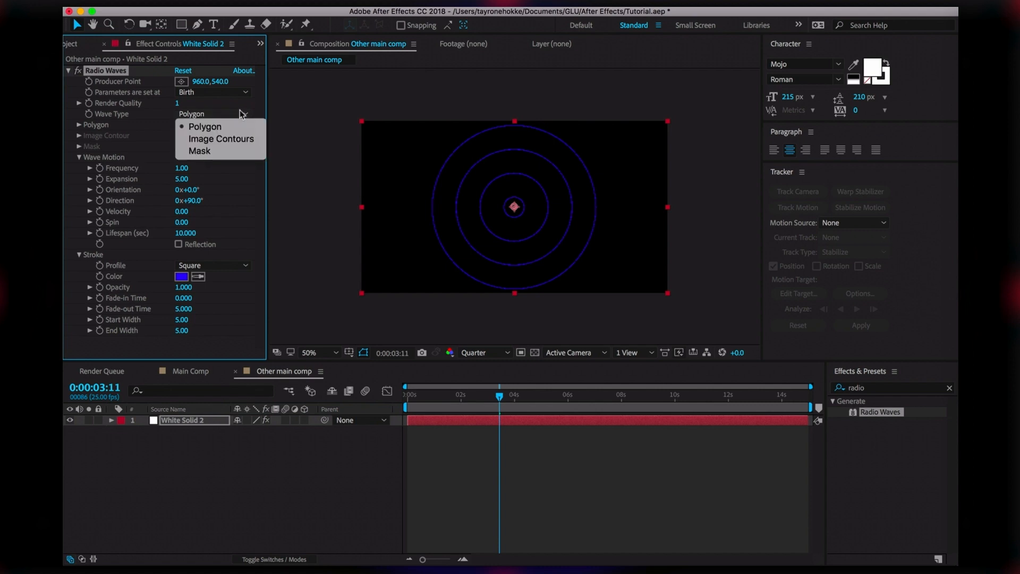
click(223, 155)
click(225, 185)
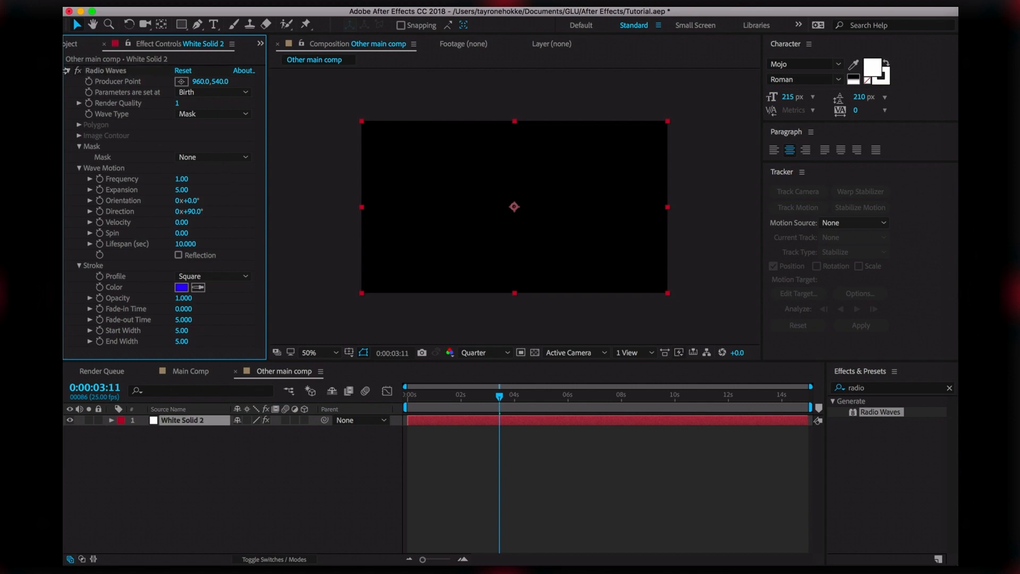
Collapse Radio Waves and select the White Solid 2 layer
click(69, 70)
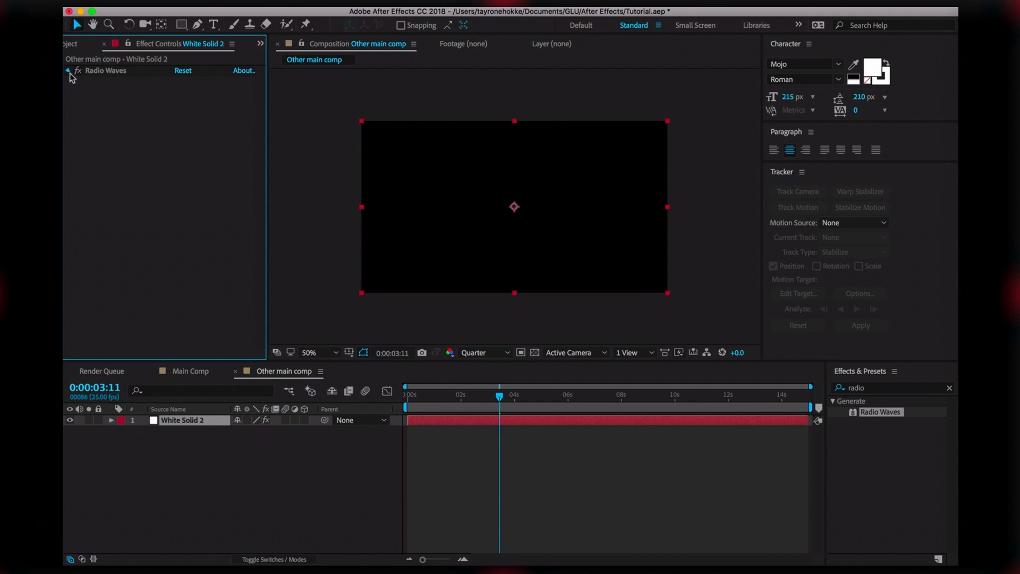
click(145, 439)
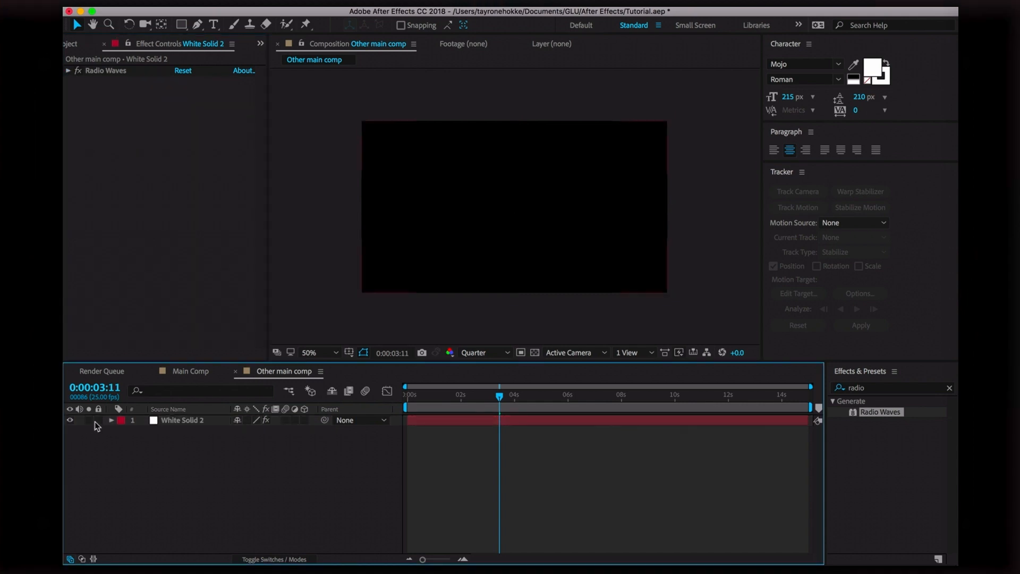
click(111, 420)
click(196, 423)
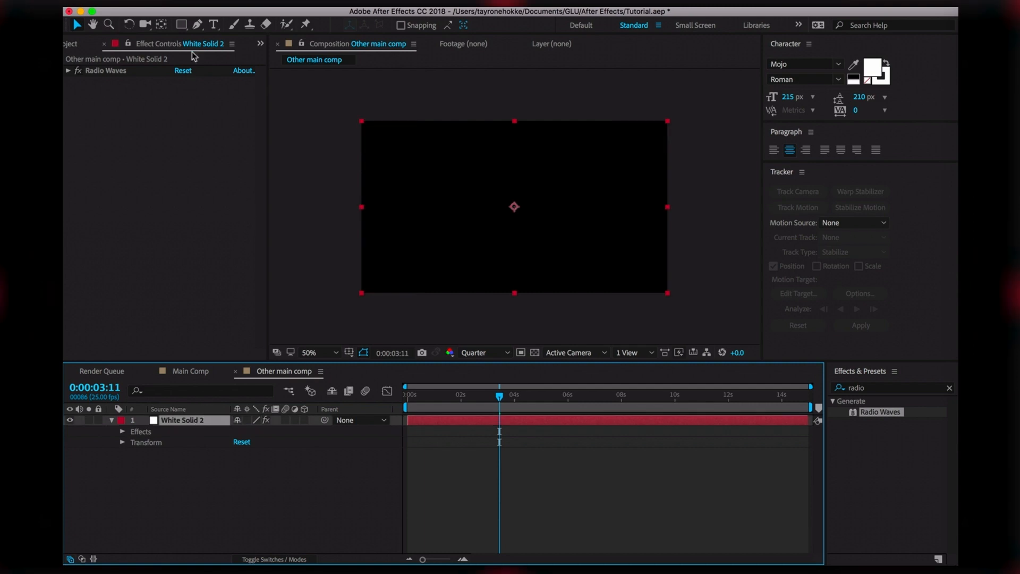
Draw a closed, wavy freeform mask across the middle of the comp with the Pen tool
click(197, 22)
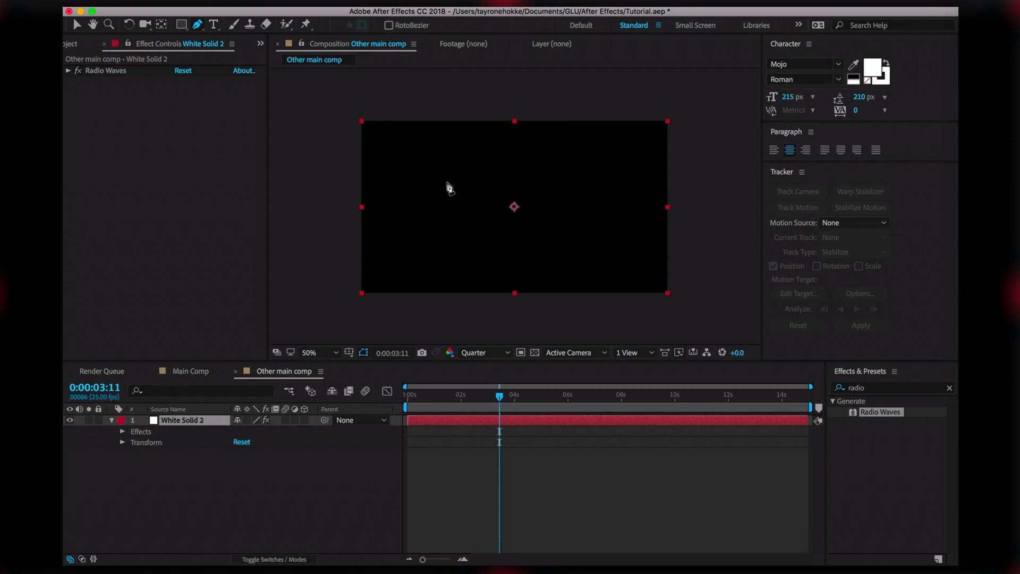
drag(452, 170, 542, 150)
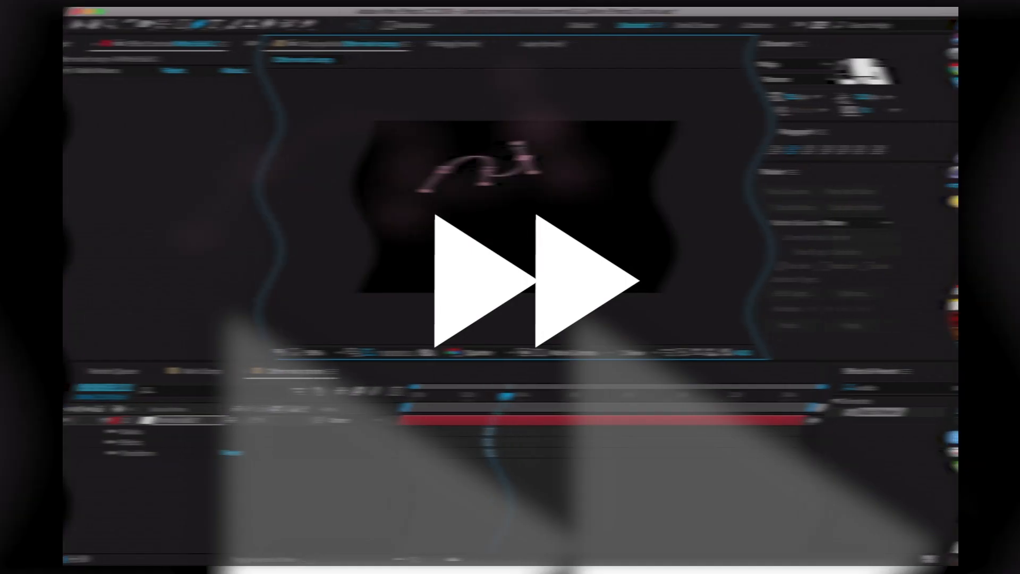
drag(576, 145, 581, 159)
drag(594, 196, 590, 241)
drag(560, 228, 550, 273)
drag(499, 275, 497, 266)
drag(514, 226, 502, 226)
drag(446, 204, 436, 185)
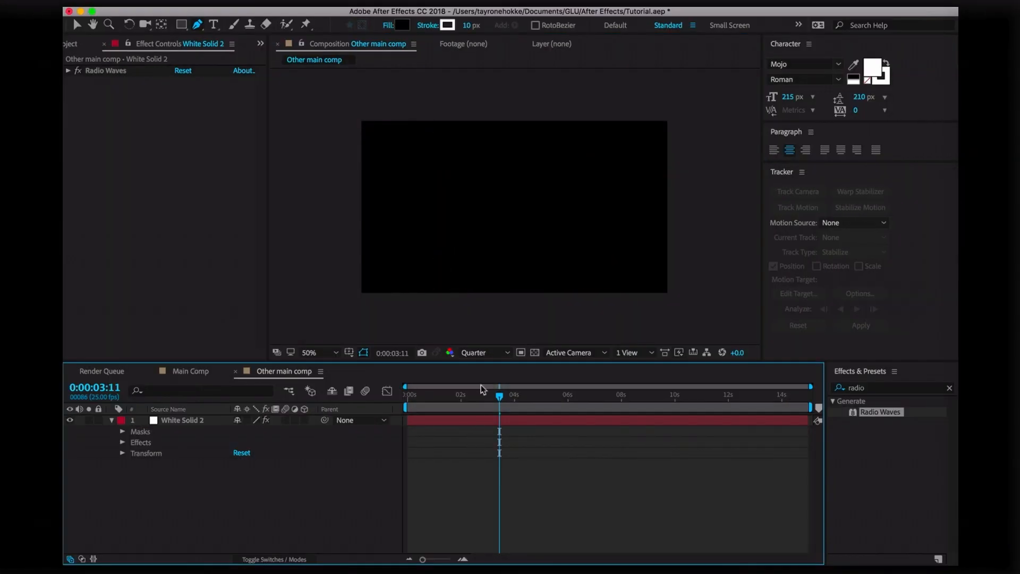
drag(497, 398, 388, 411)
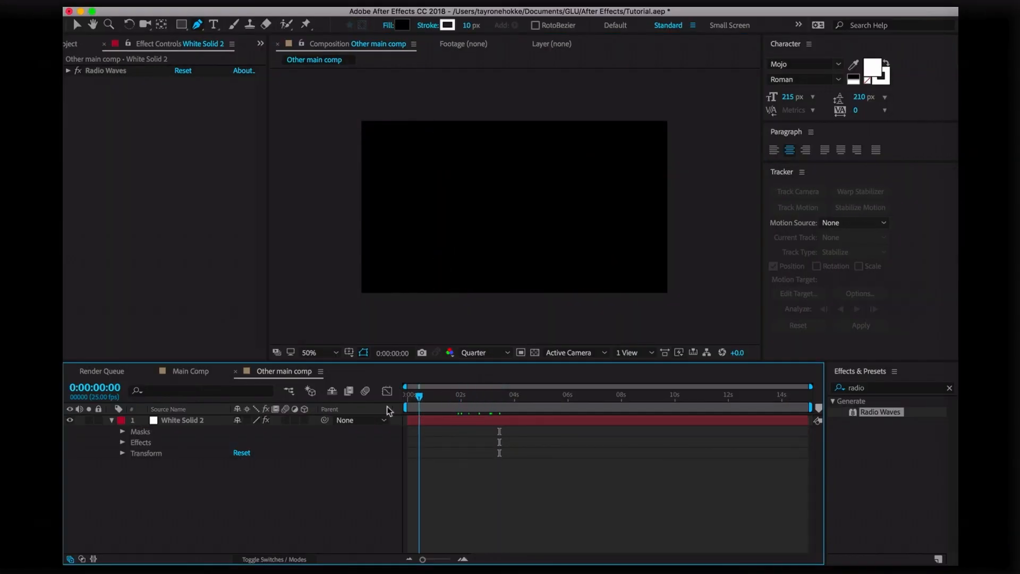
click(180, 421)
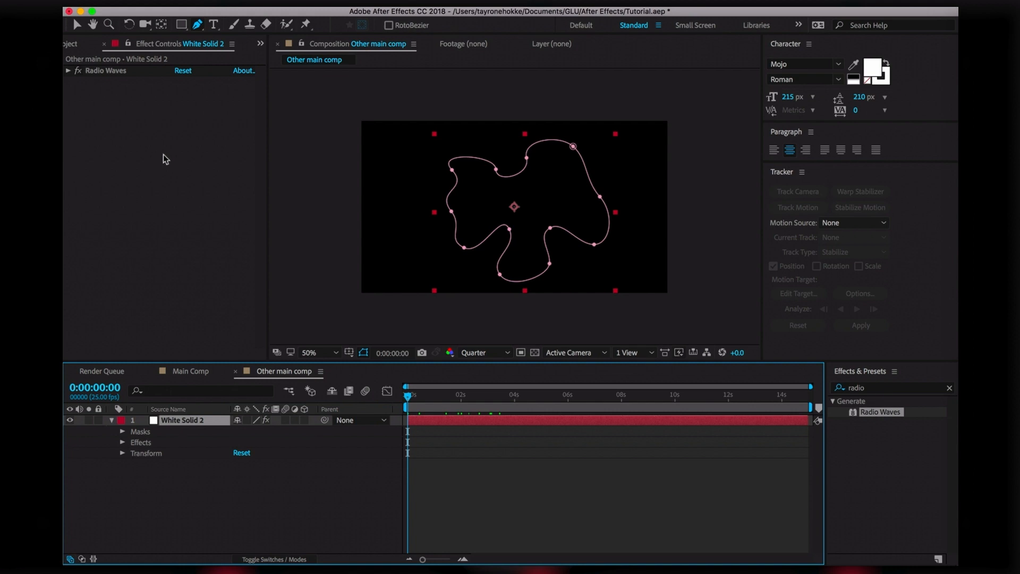
Enable Mask Path keyframing and reshape the mask's upper-left curve at a later frame
click(123, 432)
click(134, 442)
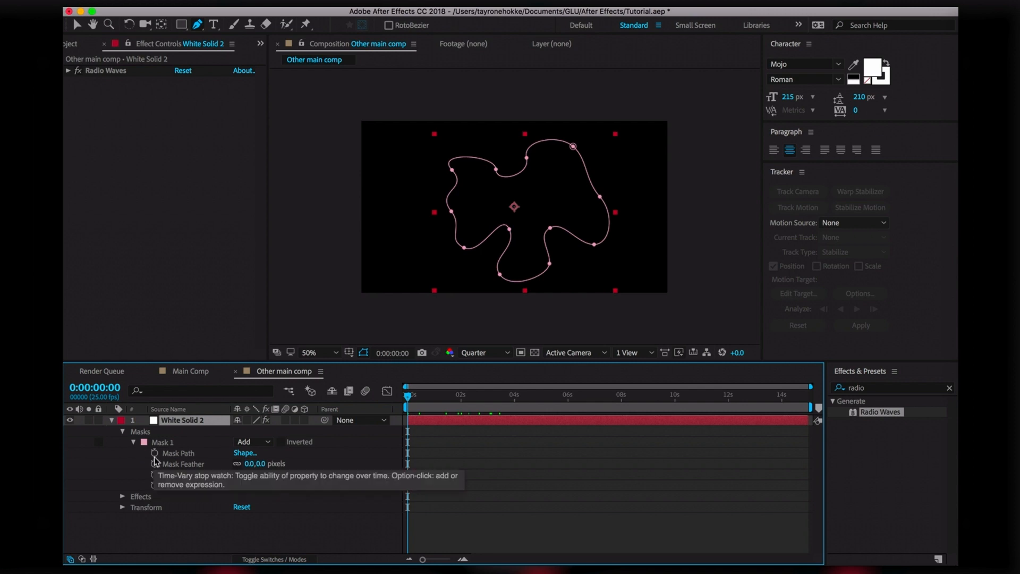
click(155, 452)
drag(408, 396, 449, 454)
click(84, 25)
drag(451, 170, 451, 140)
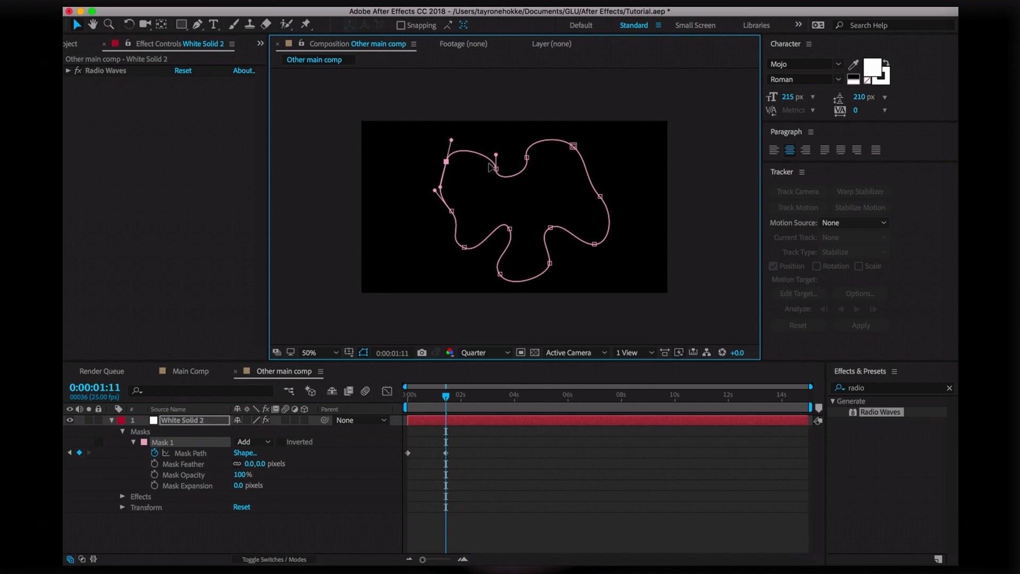
drag(496, 170, 523, 140)
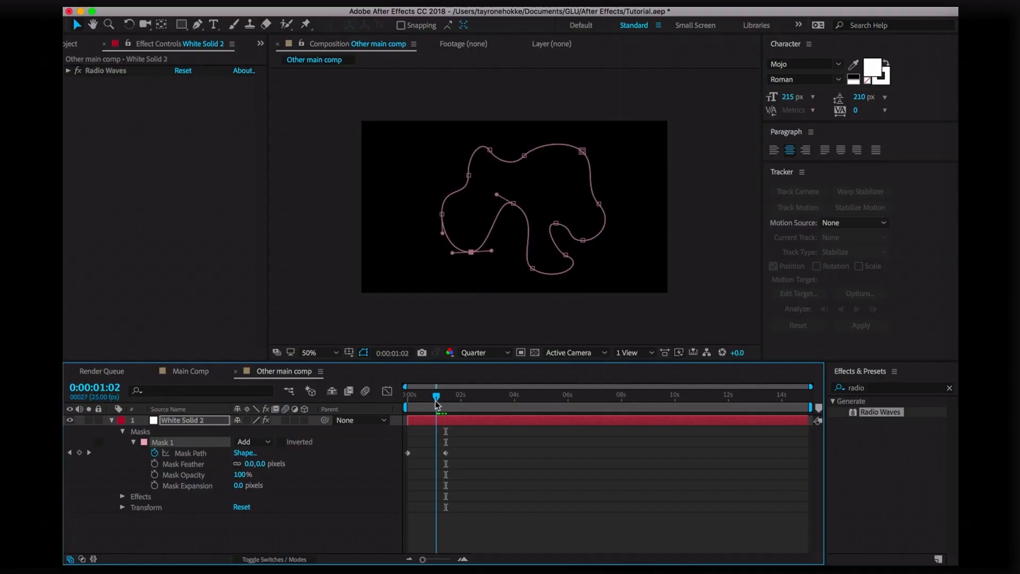
mouse_move(434, 407)
mouse_down()
mouse_move(423, 407)
mouse_move(442, 407)
mouse_move(409, 407)
mouse_move(450, 406)
mouse_up()
At 0:00:02:01, move the mask's top, right and lower points to reshape it
drag(456, 457, 462, 466)
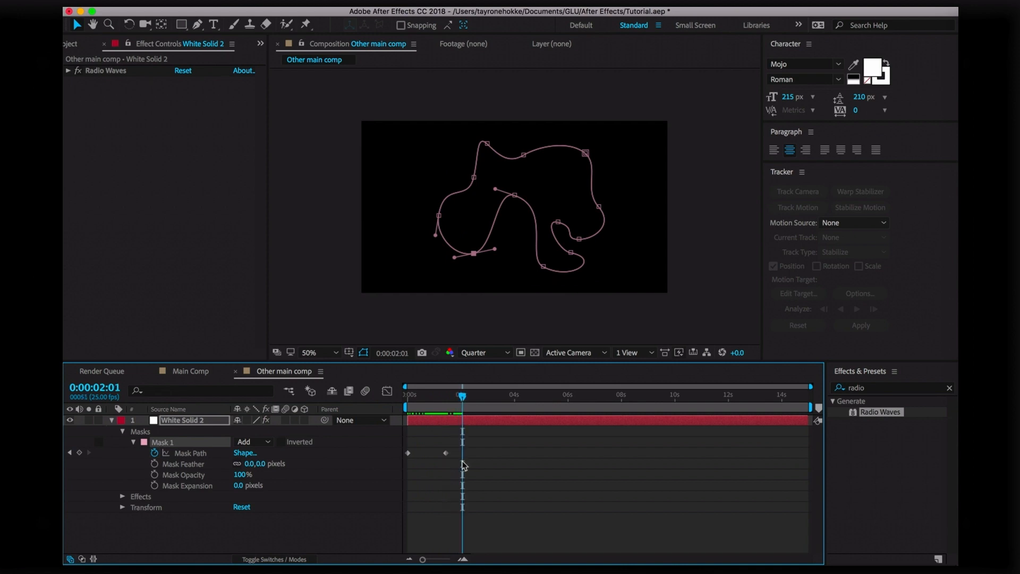
drag(487, 144, 502, 177)
drag(585, 153, 550, 184)
click(599, 207)
drag(600, 210, 589, 174)
drag(580, 239, 611, 206)
drag(474, 252, 471, 244)
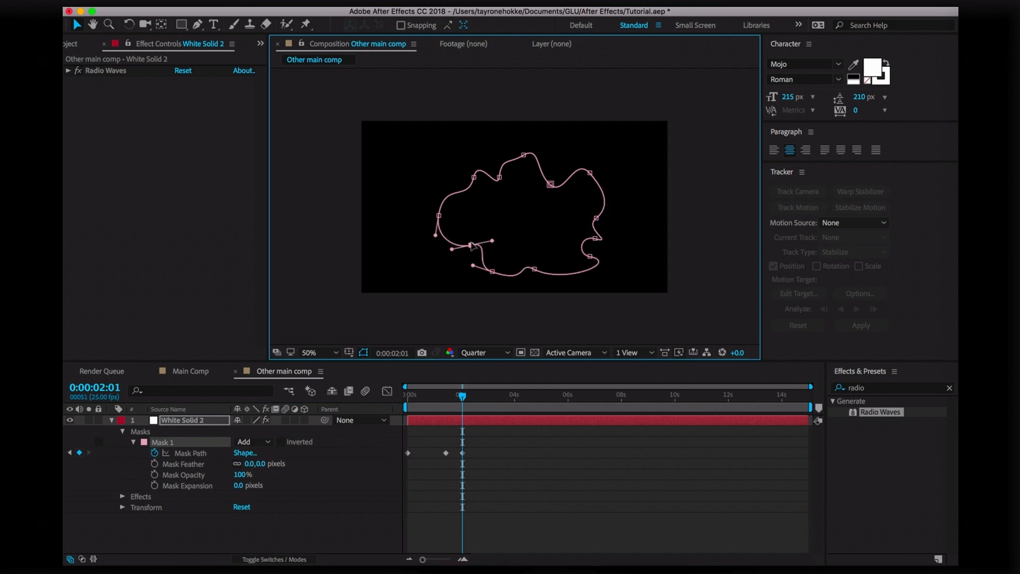
mouse_move(467, 395)
mouse_down()
mouse_move(438, 399)
mouse_move(462, 398)
mouse_move(447, 399)
mouse_move(460, 408)
mouse_up()
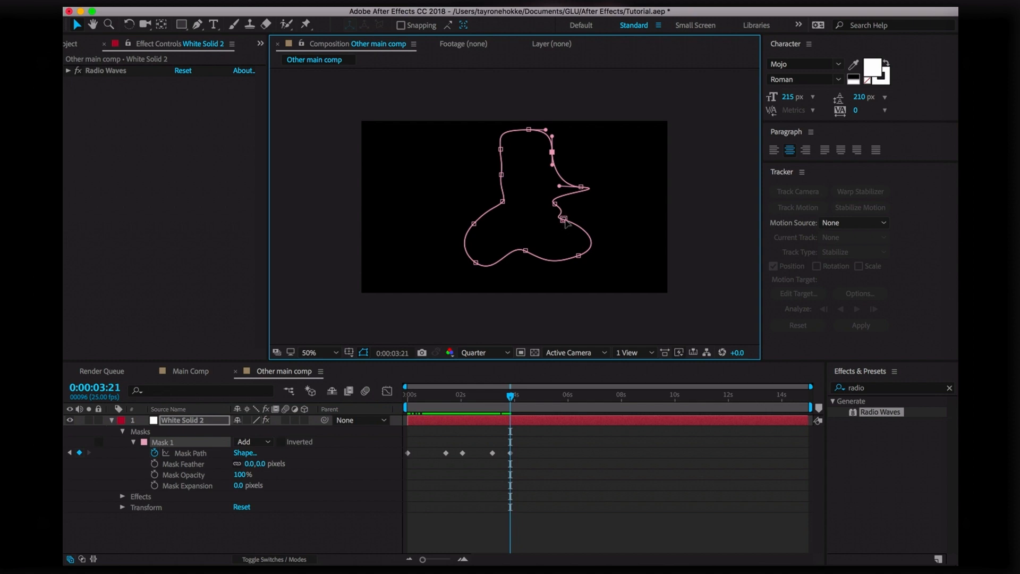
drag(564, 219, 549, 201)
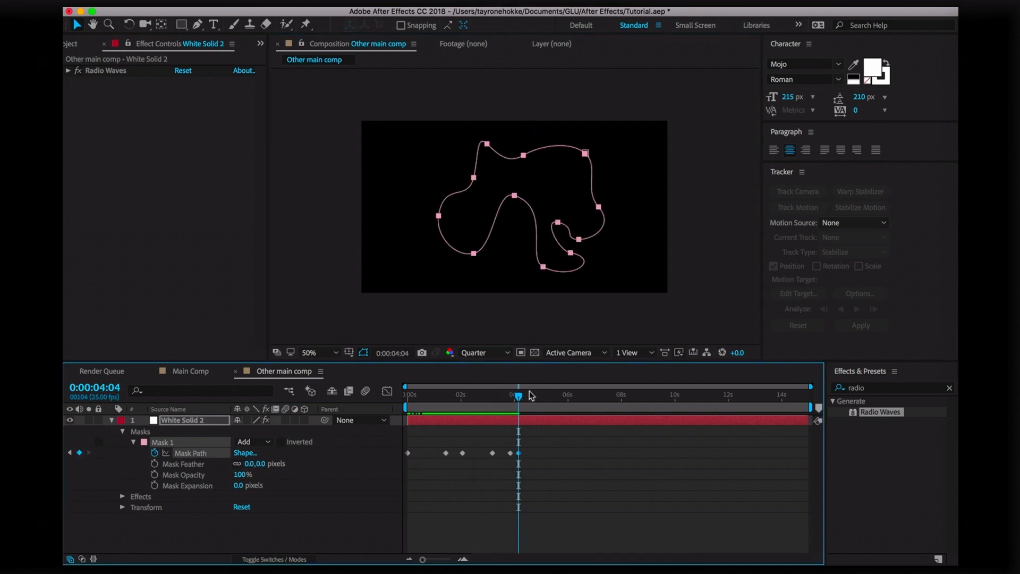
Move the last keyframe later and, at 0:00:05:11, gather the mask points into the centre
click(495, 396)
drag(443, 408, 551, 456)
click(553, 399)
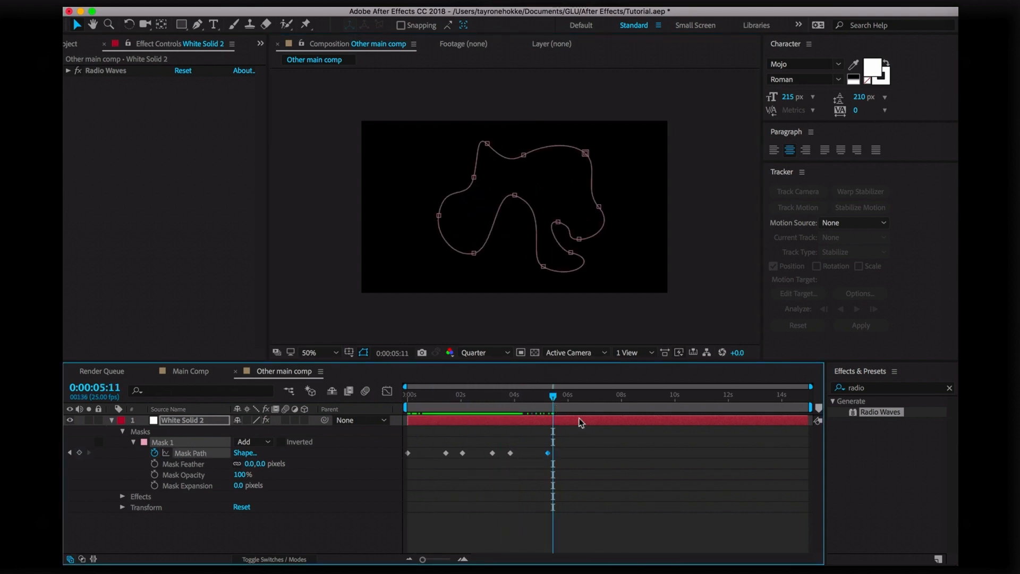
click(585, 453)
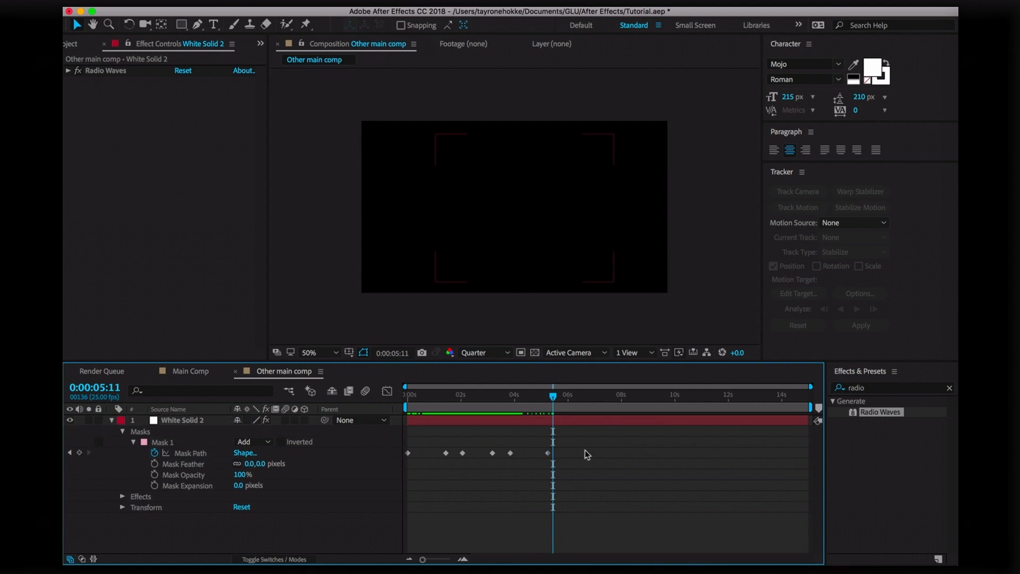
click(524, 259)
drag(514, 196, 518, 194)
drag(523, 155, 521, 195)
drag(487, 143, 505, 198)
click(438, 215)
drag(585, 153, 505, 201)
drag(599, 207, 583, 237)
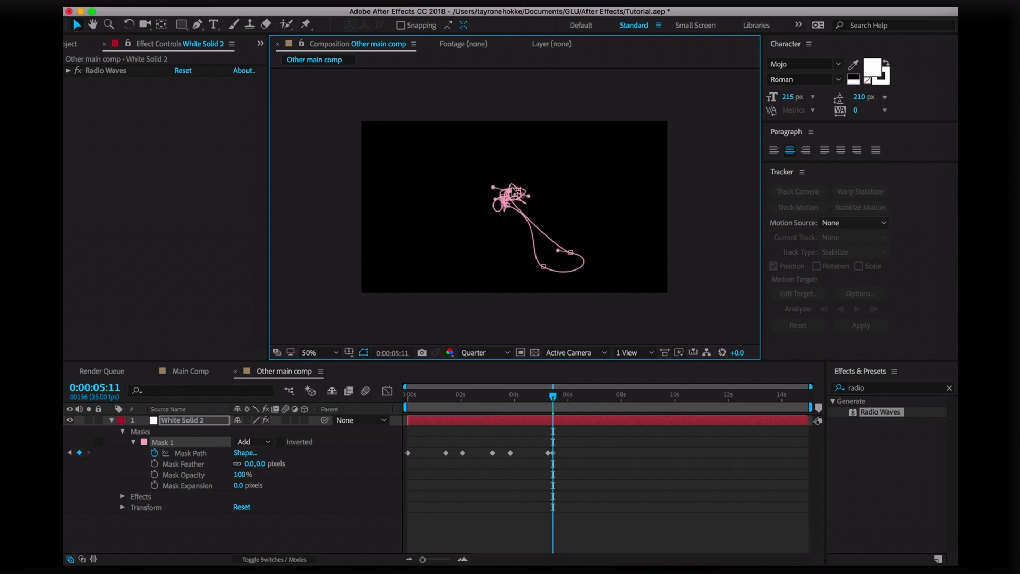
At about 5:23, rotate the whole mask about 45 degrees and pull out lobes
drag(570, 398, 565, 398)
double_click(522, 196)
drag(549, 161, 542, 194)
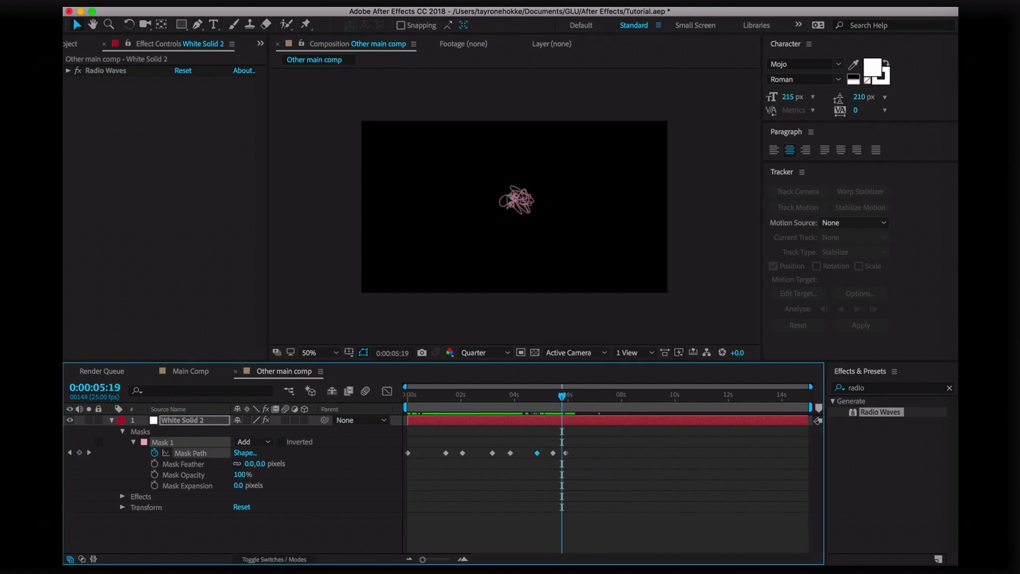
click(514, 199)
drag(495, 192, 476, 176)
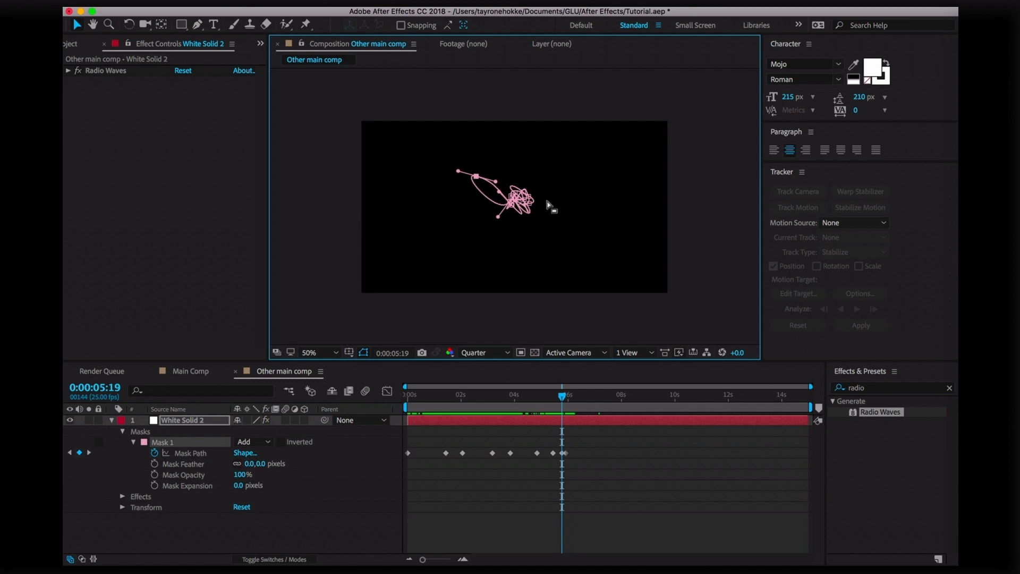
drag(533, 202, 511, 251)
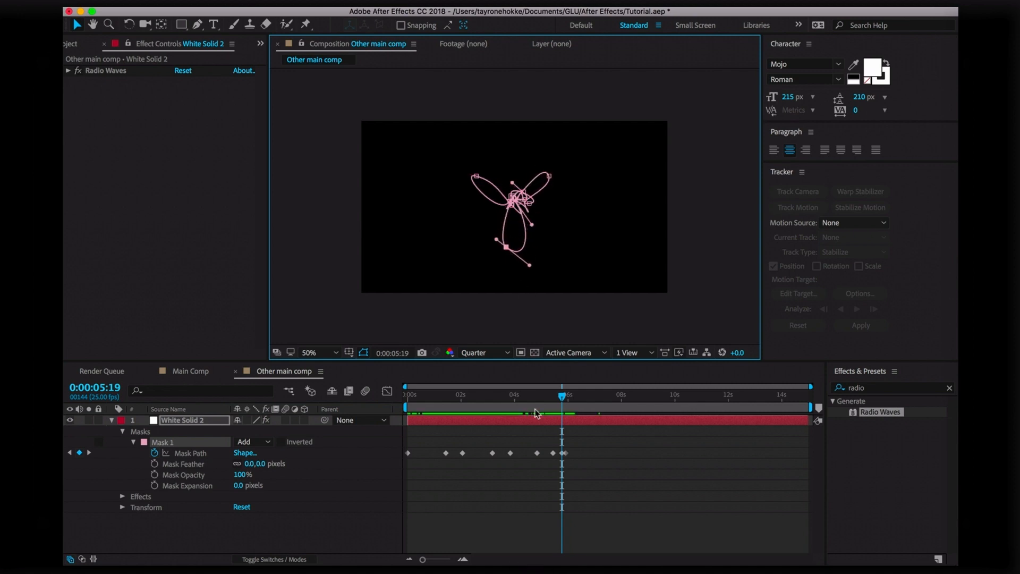
drag(600, 403, 603, 405)
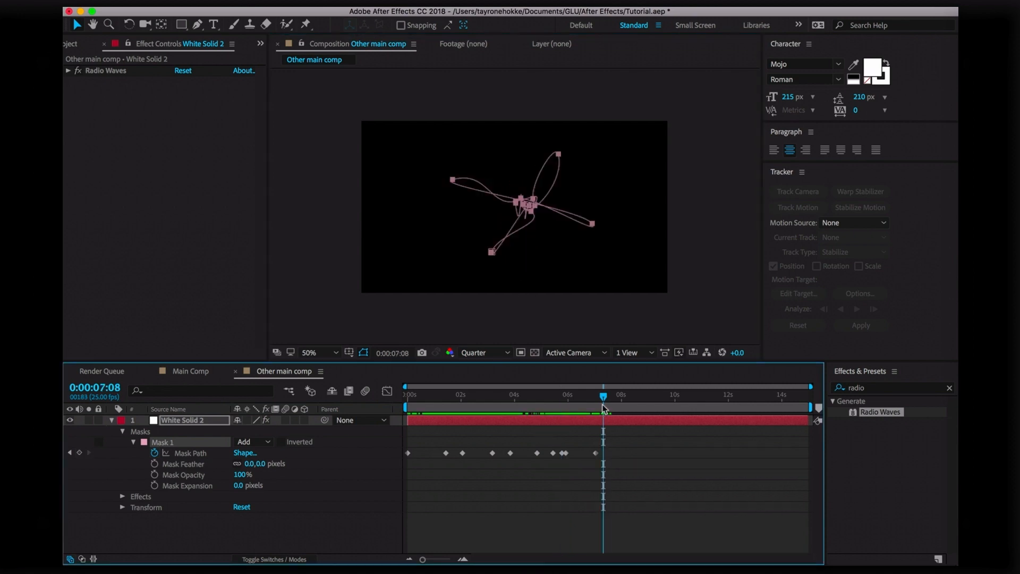
Copy the first Mask Path keyframe and paste it around 7:08
click(408, 453)
key(ctrl+c)
key(ctrl+v)
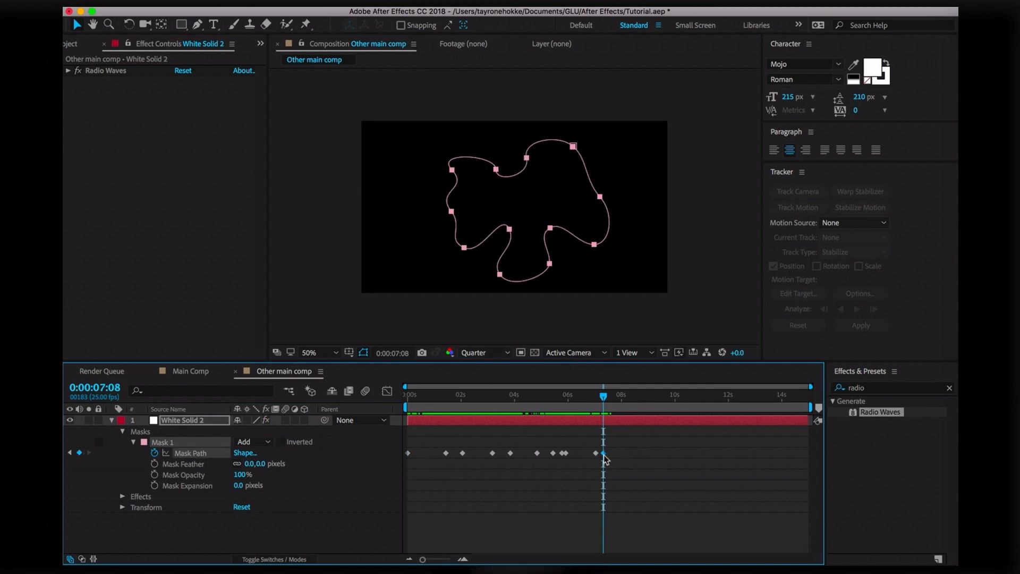
drag(604, 455, 611, 453)
drag(607, 394, 634, 456)
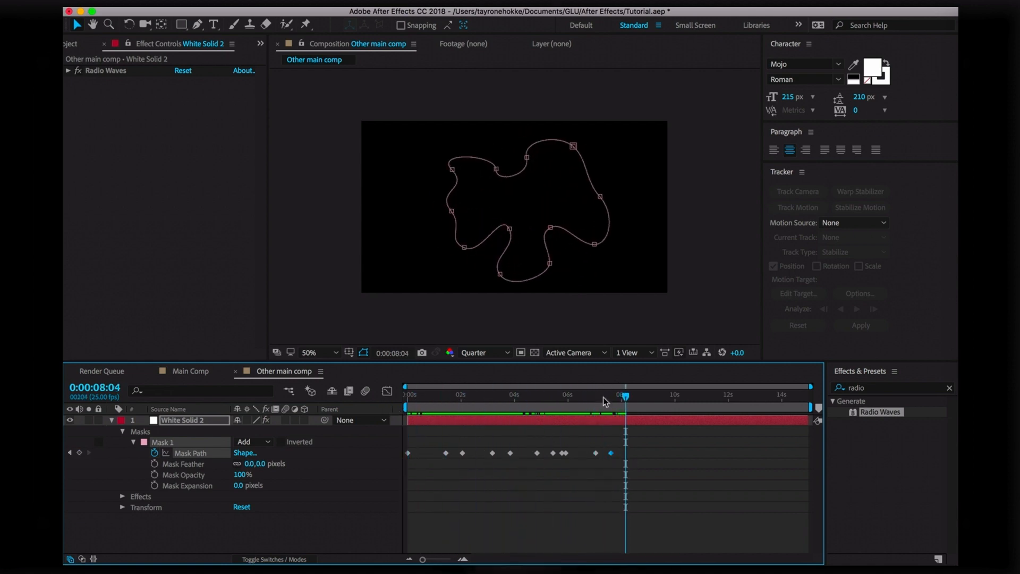
Reshape the mask's points at the 7:15 Mask Path keyframe
click(69, 452)
click(584, 410)
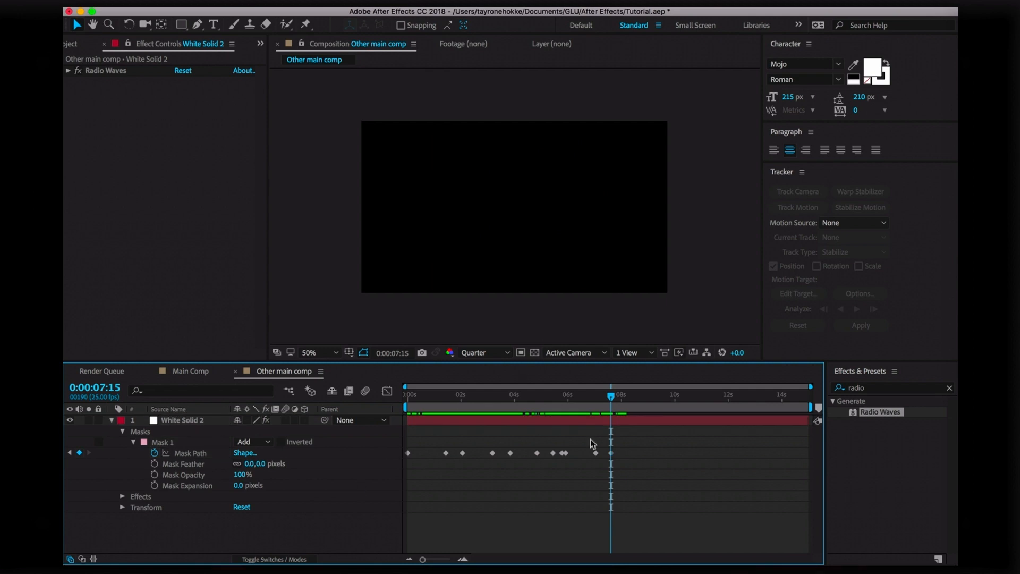
click(513, 259)
drag(509, 229, 486, 256)
drag(552, 229, 565, 242)
click(497, 169)
drag(496, 169, 522, 129)
click(526, 157)
click(564, 241)
drag(564, 242, 570, 261)
mouse_move(616, 401)
mouse_down()
mouse_move(586, 400)
mouse_move(607, 400)
mouse_up()
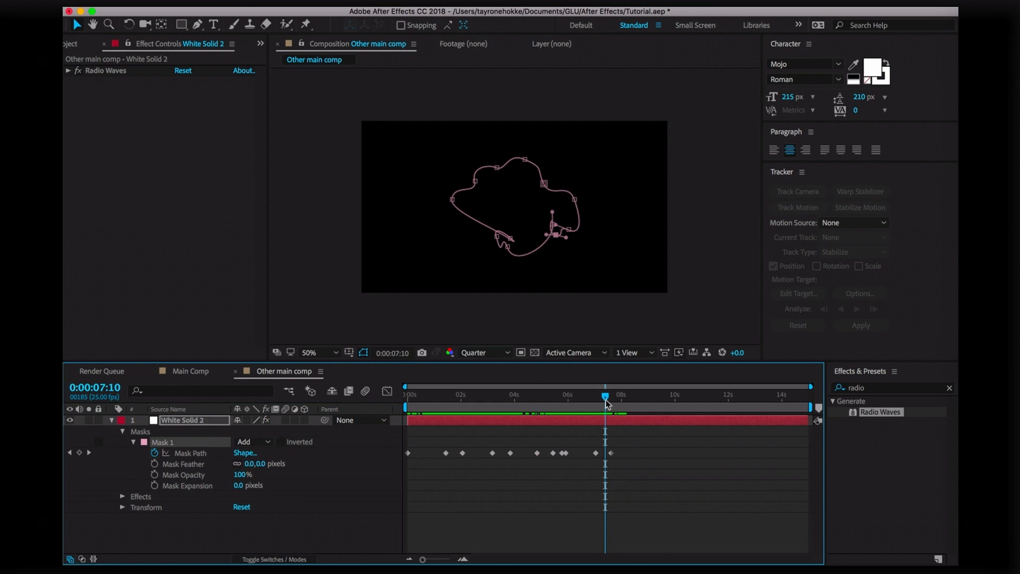
key(super+k)
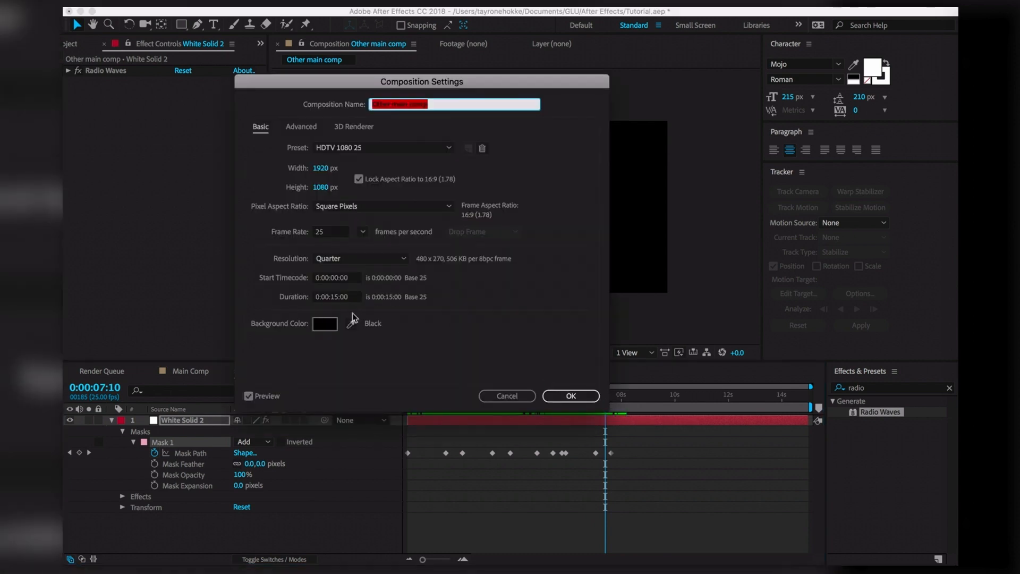
Set the comp duration to 0:00:10:00 and stretch all Mask Path keyframes across 10 seconds
click(342, 297)
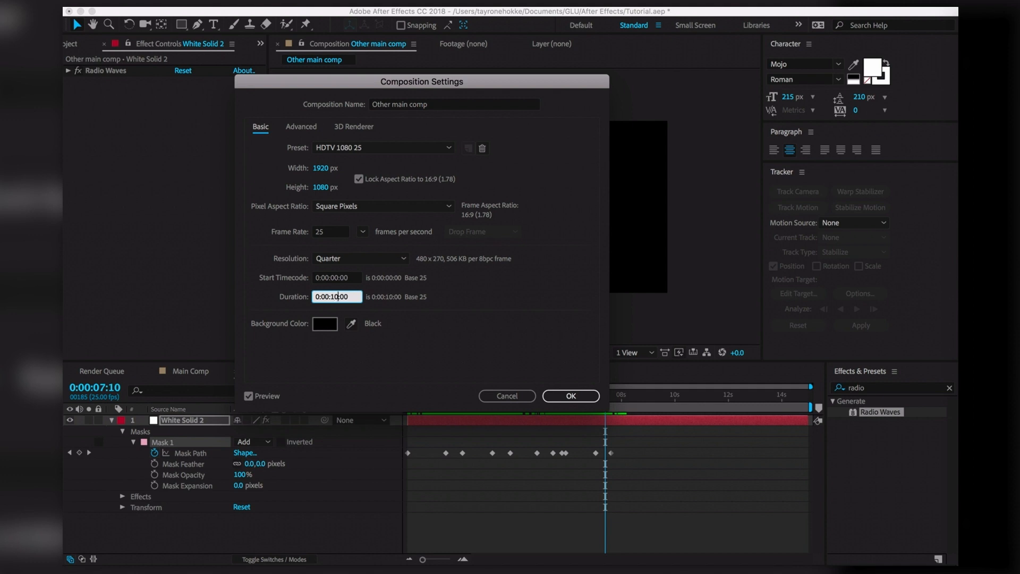
click(571, 395)
drag(745, 469, 360, 448)
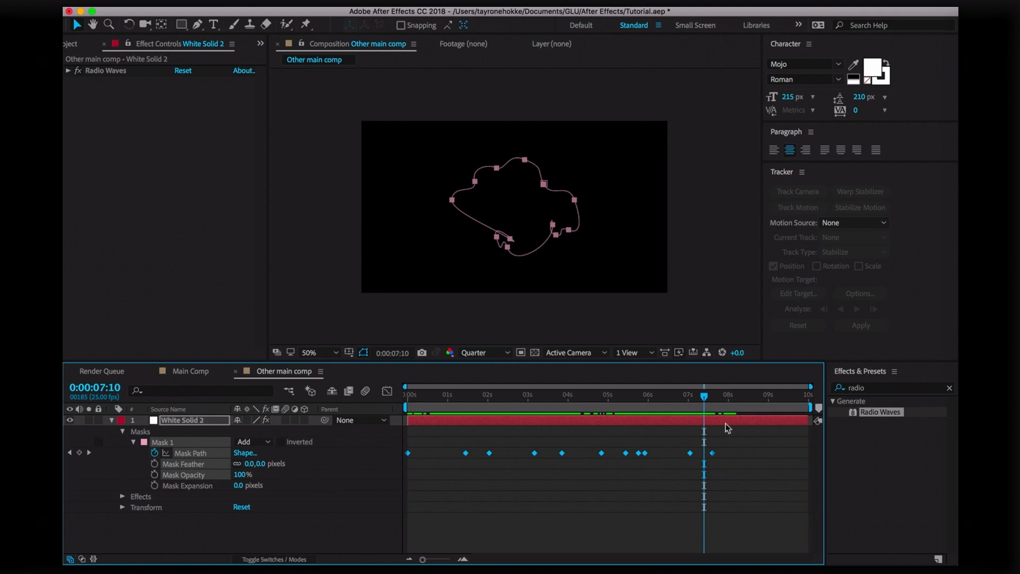
click(750, 455)
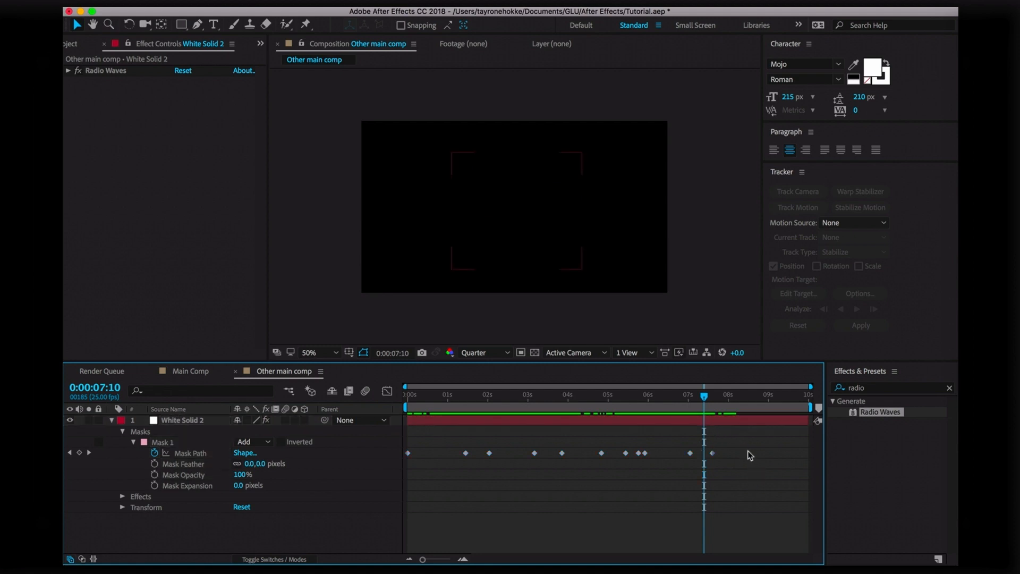
drag(746, 463, 402, 445)
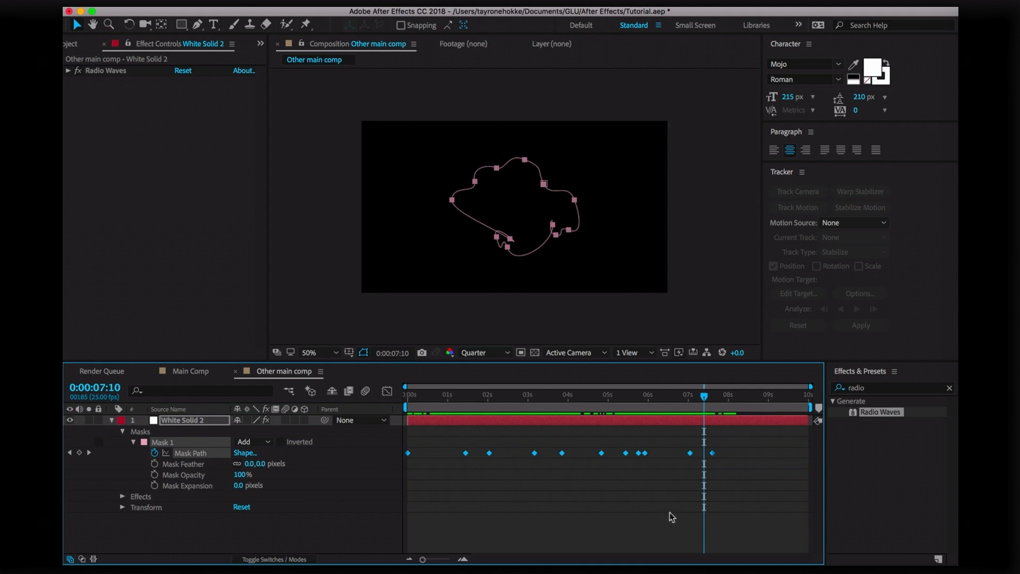
drag(712, 453, 810, 464)
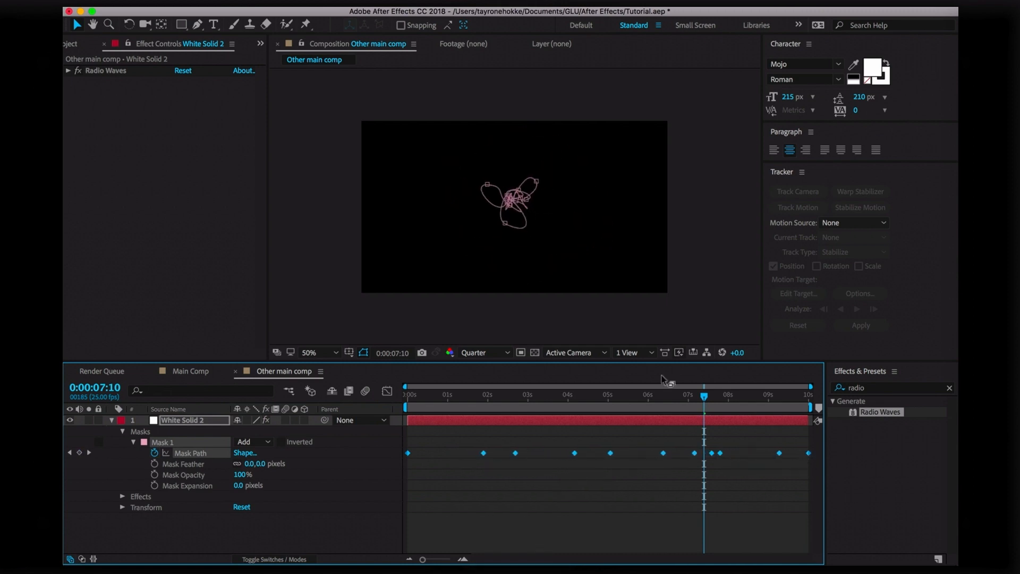
drag(705, 395, 586, 422)
key(space)
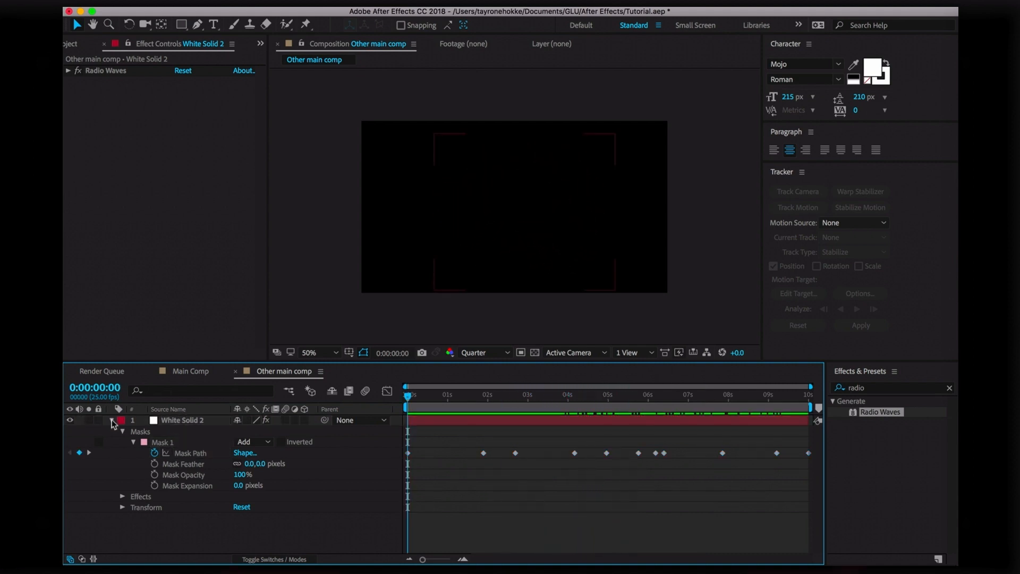
Set Radio Waves' Mask to Mask 1 and preview the mask-shaped blue rings
click(112, 420)
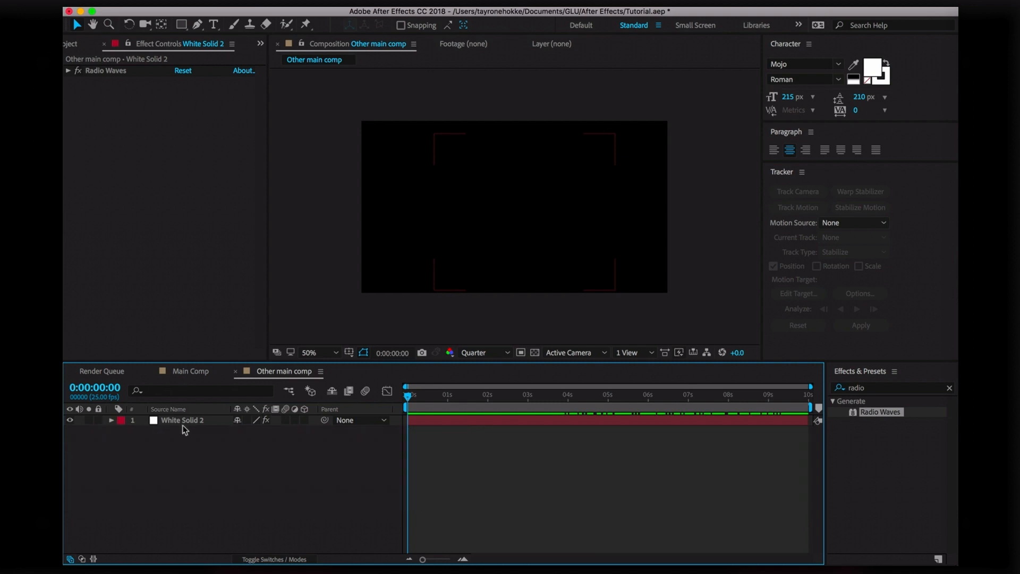
click(168, 234)
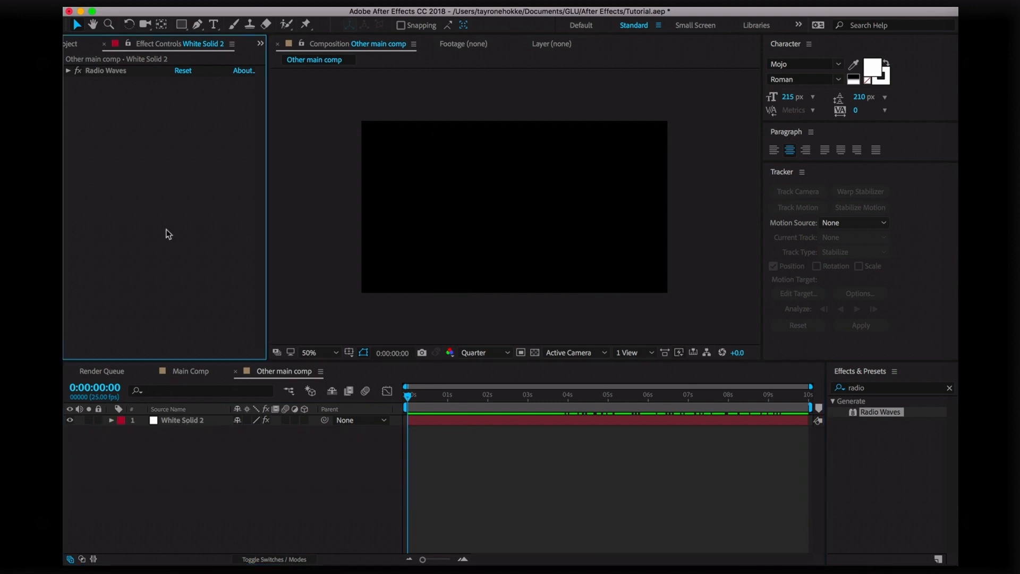
click(68, 71)
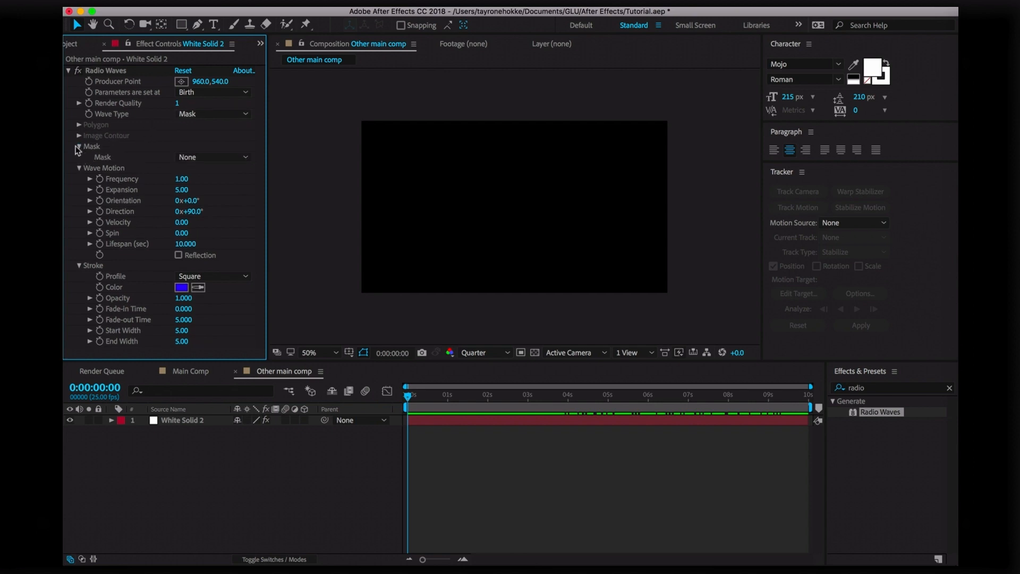
click(202, 157)
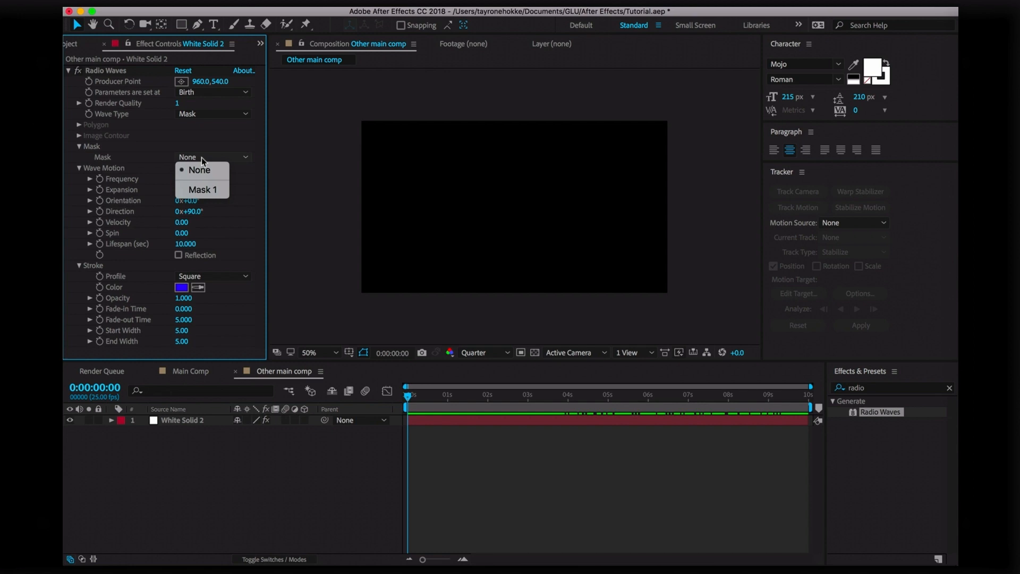
click(204, 189)
click(313, 486)
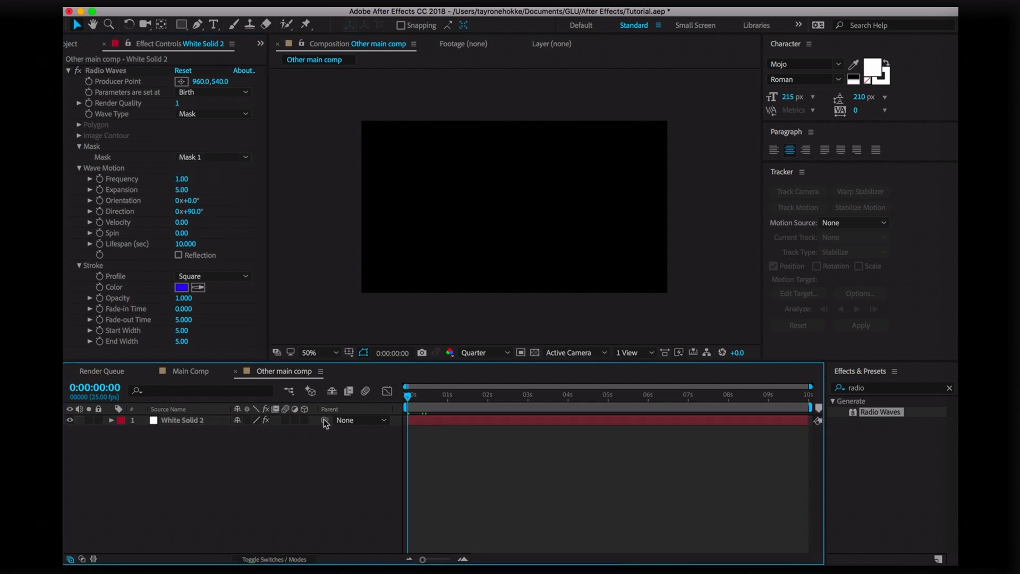
key(space)
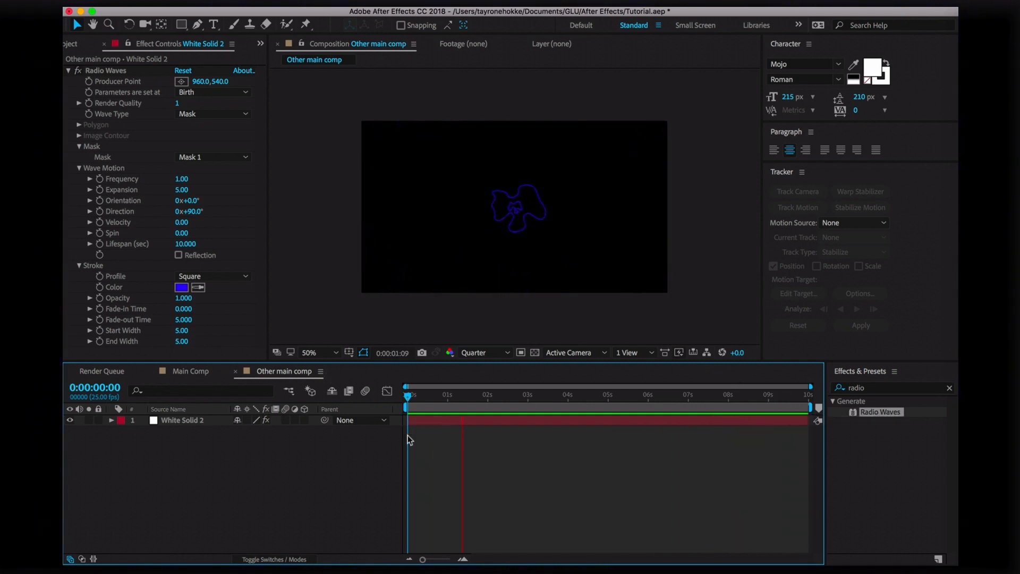
Raise Radio Waves Frequency to 9.30 and preview the denser waves
key(space)
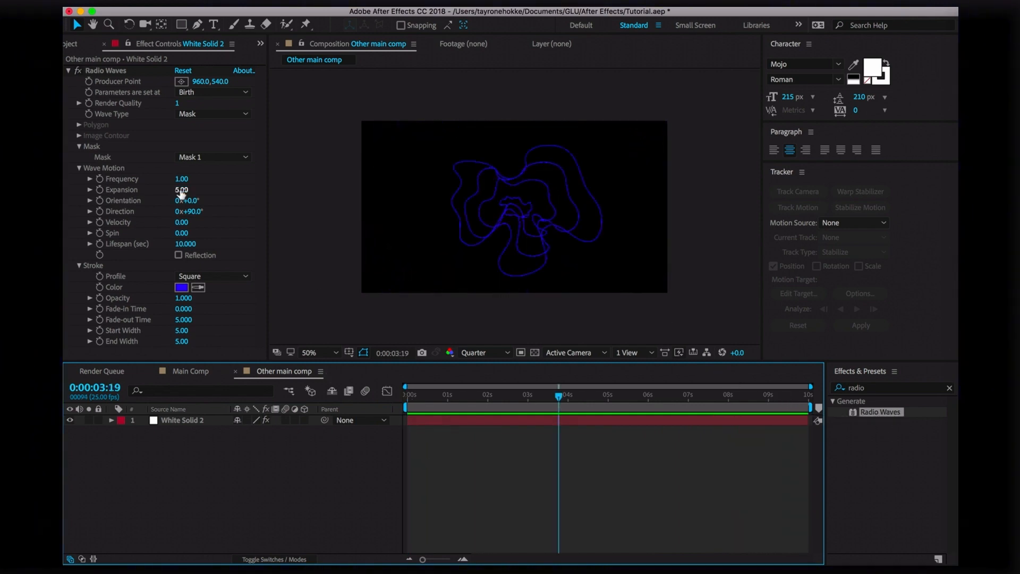
drag(182, 190, 262, 192)
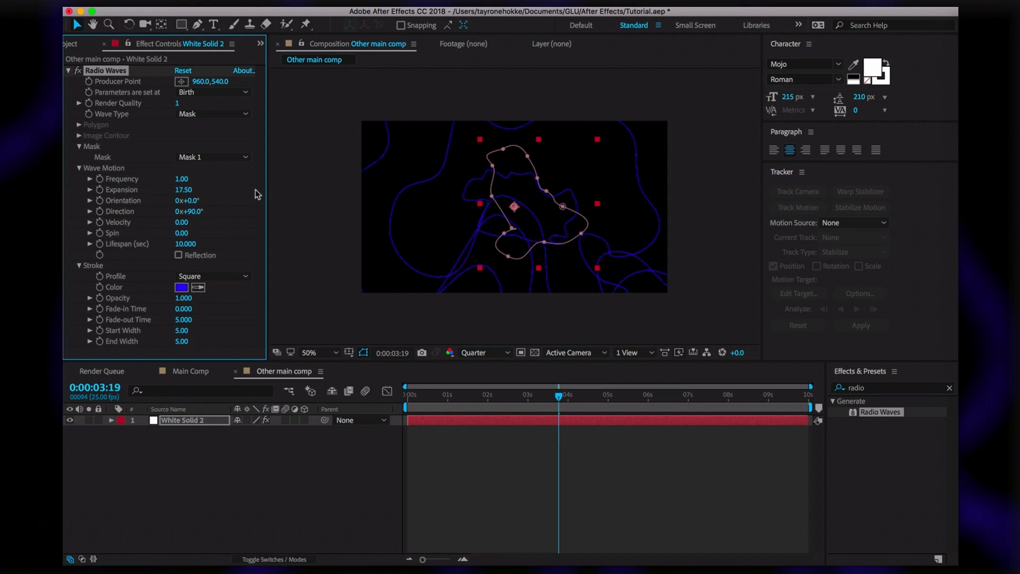
drag(184, 179, 233, 179)
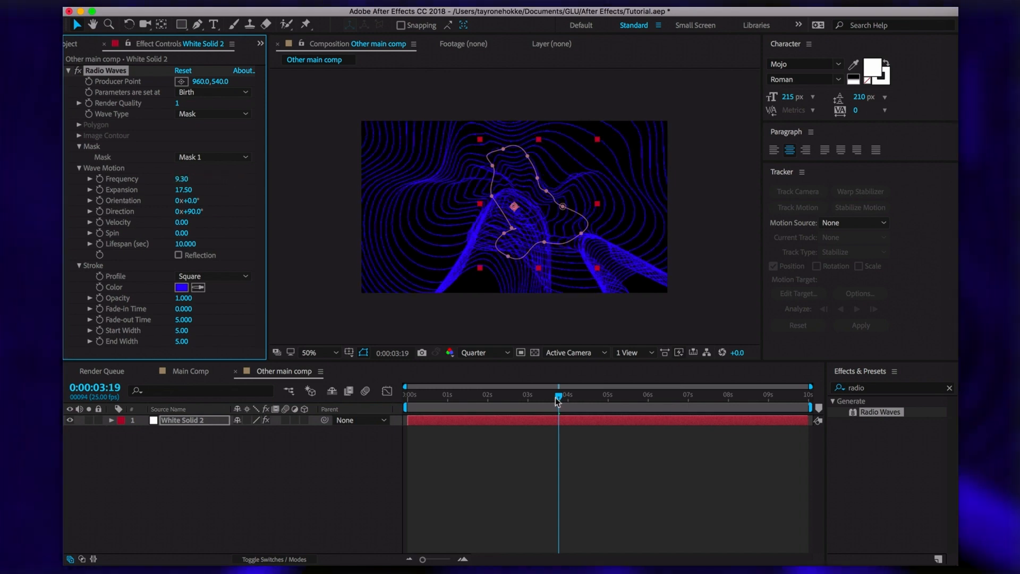
drag(558, 395, 406, 395)
key(space)
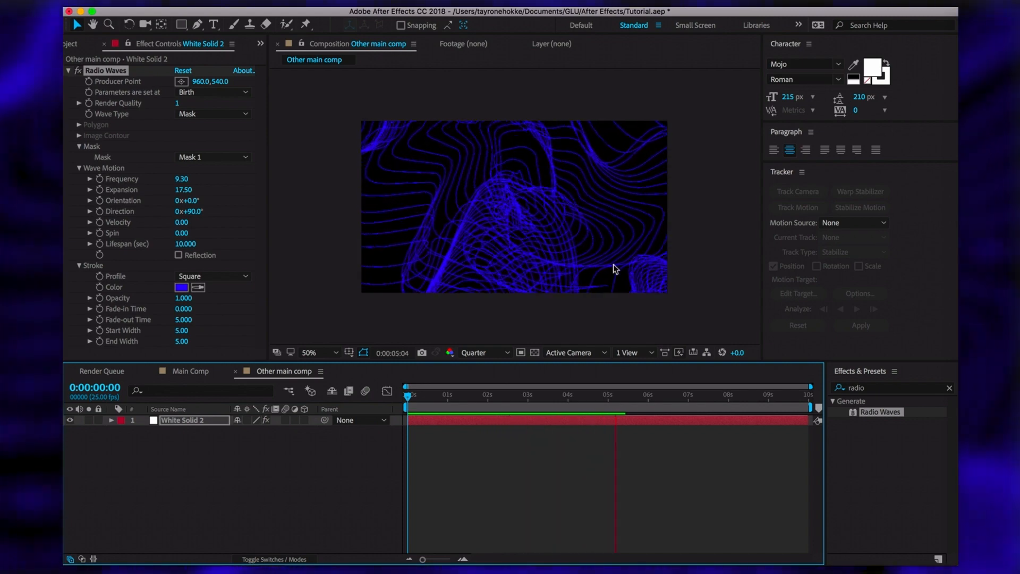
click(486, 394)
drag(479, 397, 445, 397)
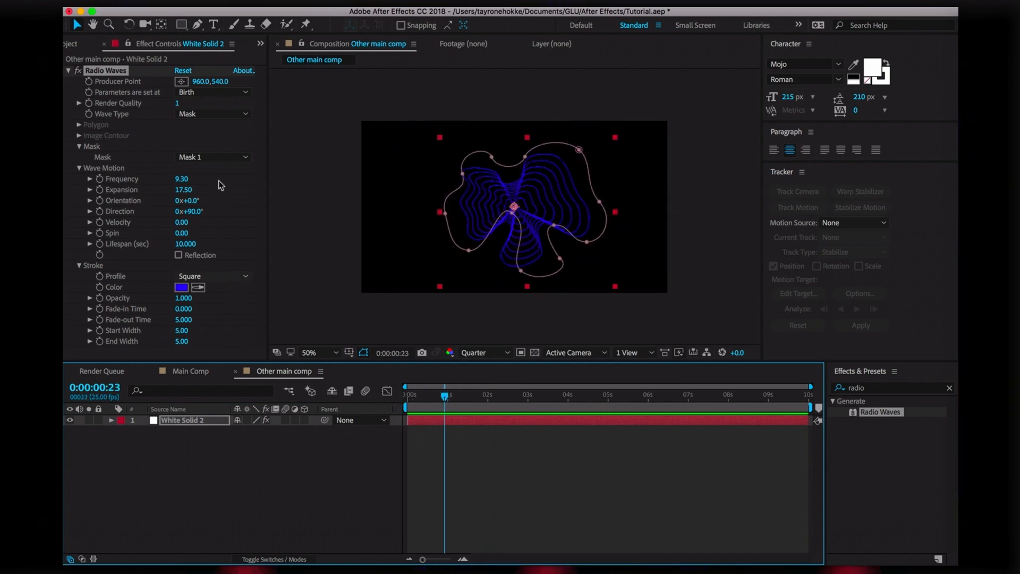
Set Expansion to 25 and both Start Width and End Width to 80
click(183, 189)
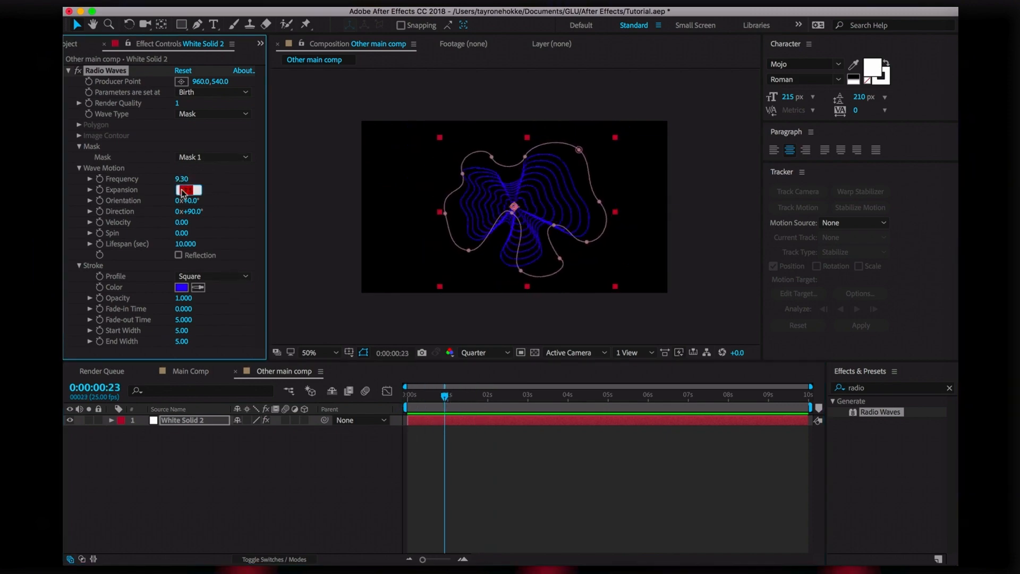
key(Return)
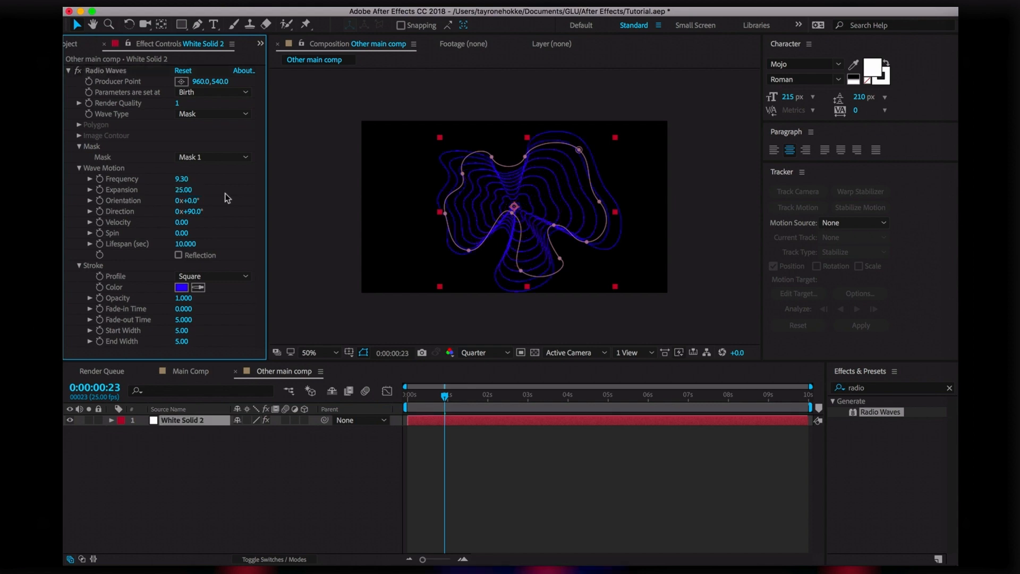
click(189, 332)
key(Return)
click(183, 342)
text(8)
text(0)
key(Return)
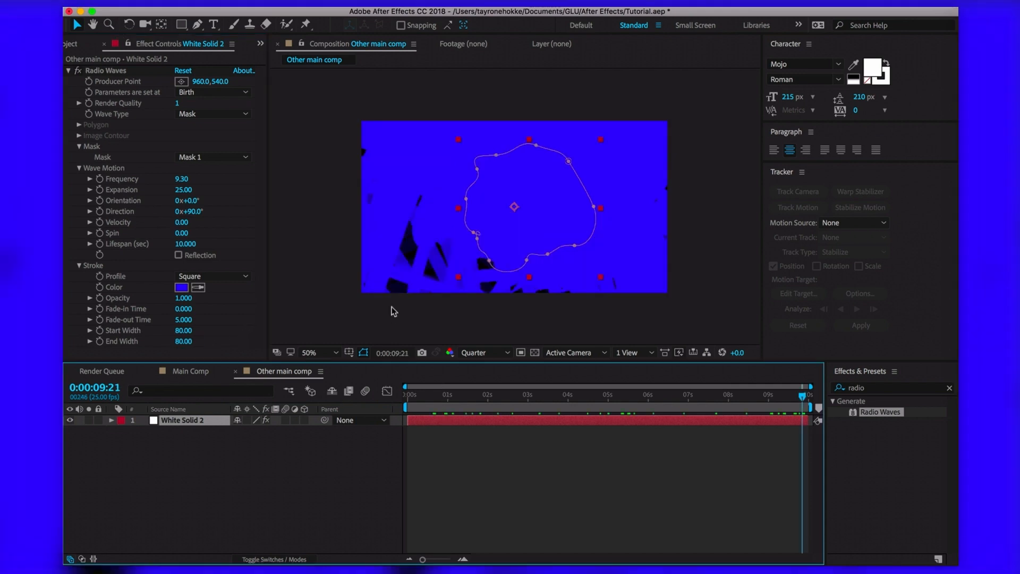
Set Fade-out Time to 0 so thick blue bands flood the frame
drag(802, 396, 799, 399)
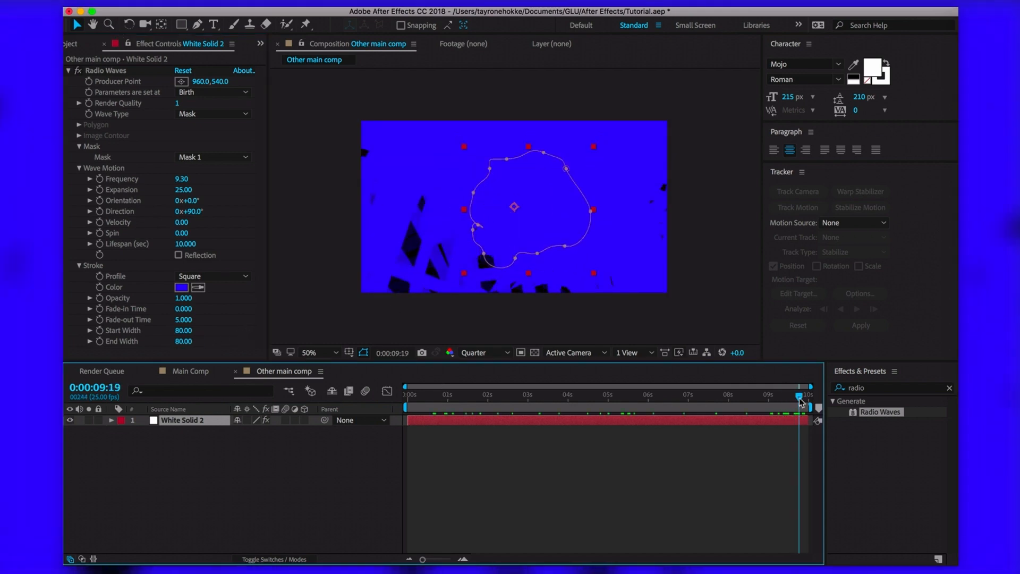
drag(182, 320, 104, 358)
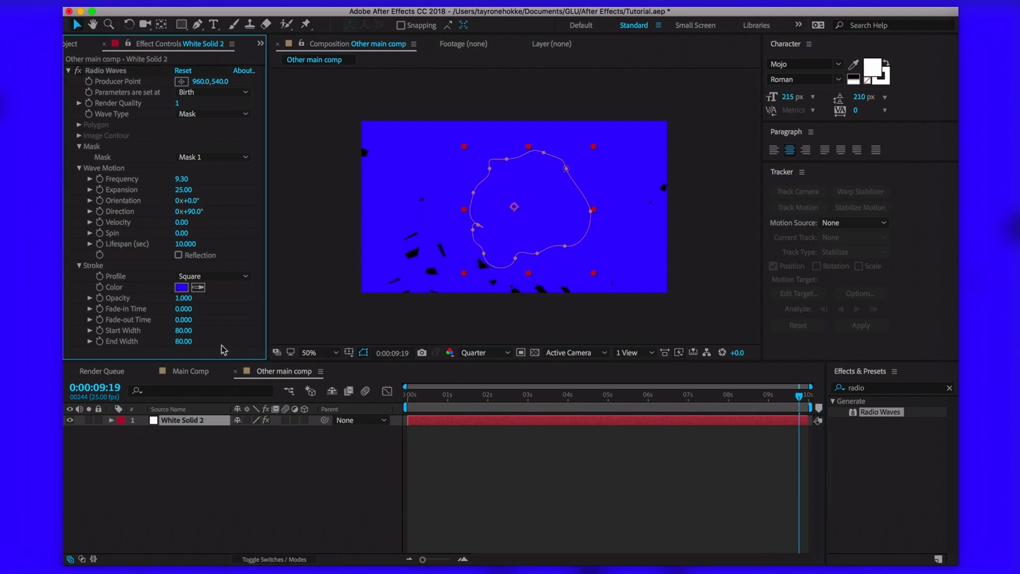
click(411, 395)
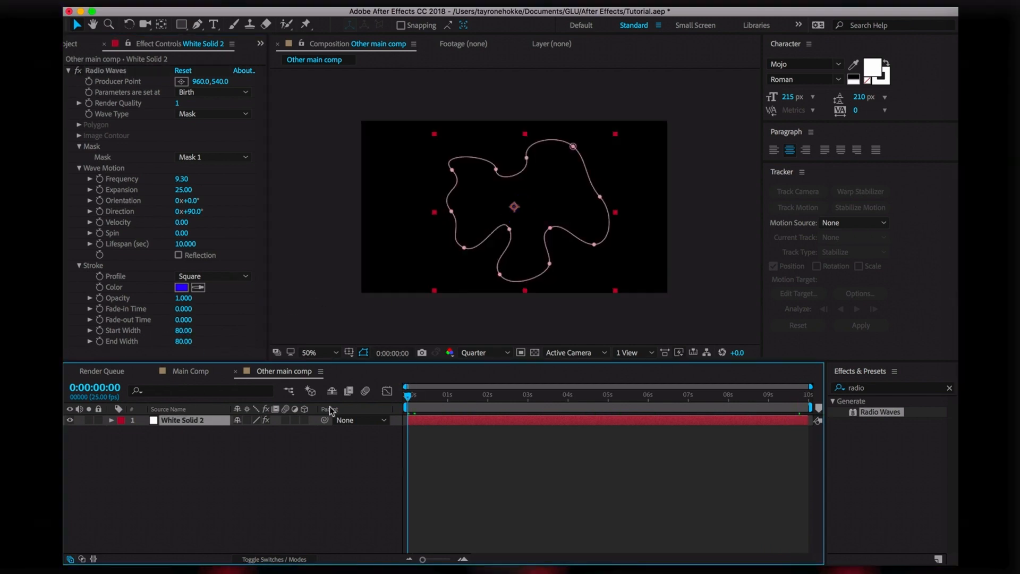
Make the Radio Waves stroke green and keyframe its colour at the first frame
click(184, 289)
click(387, 404)
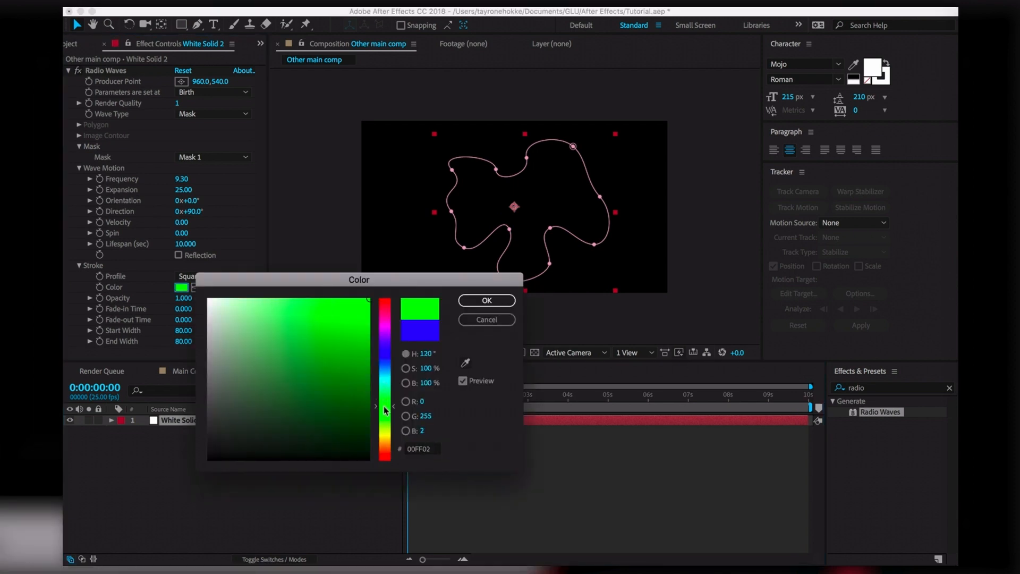
click(483, 300)
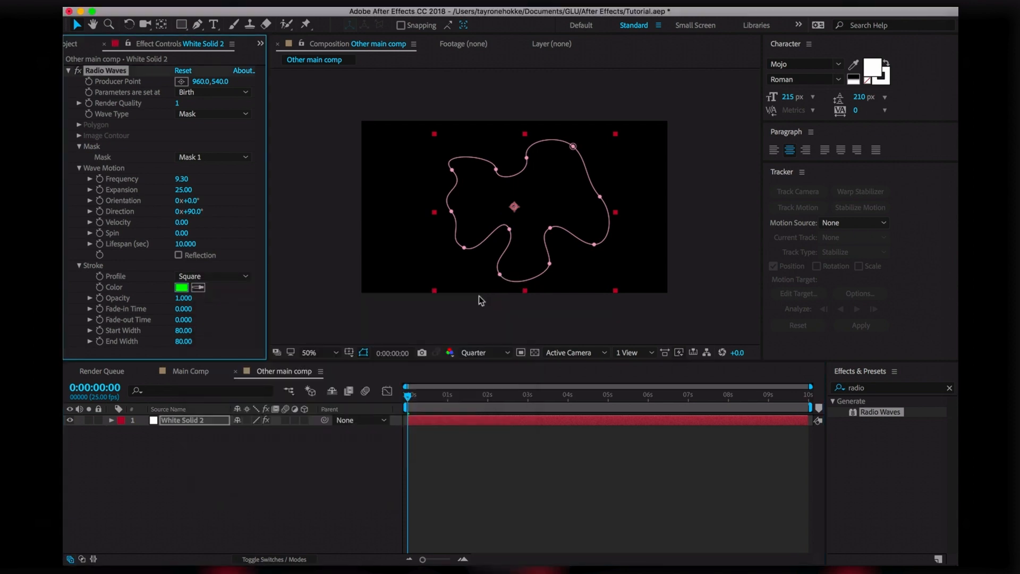
double_click(112, 288)
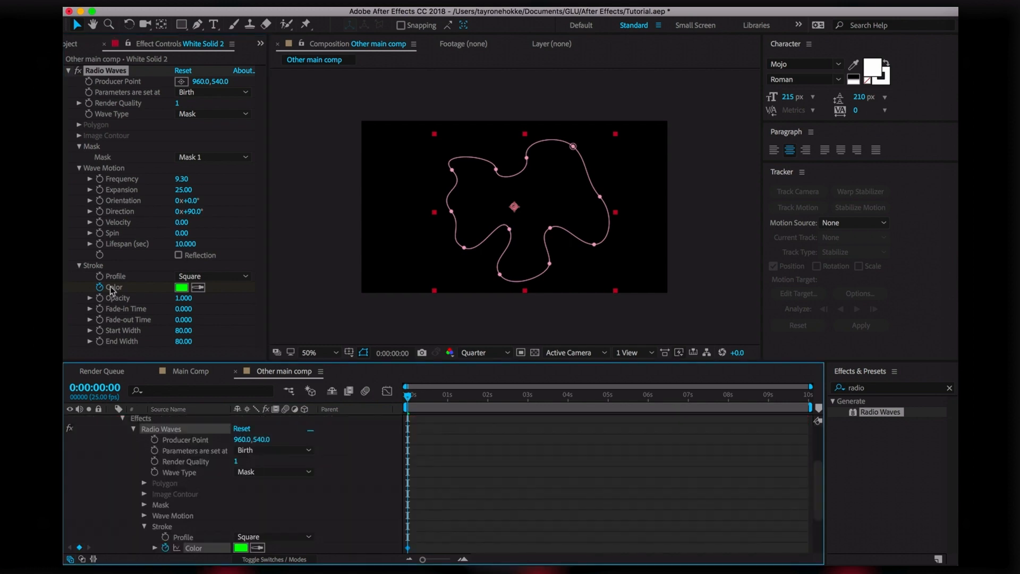
scroll(140, 492, down, 2)
click(153, 507)
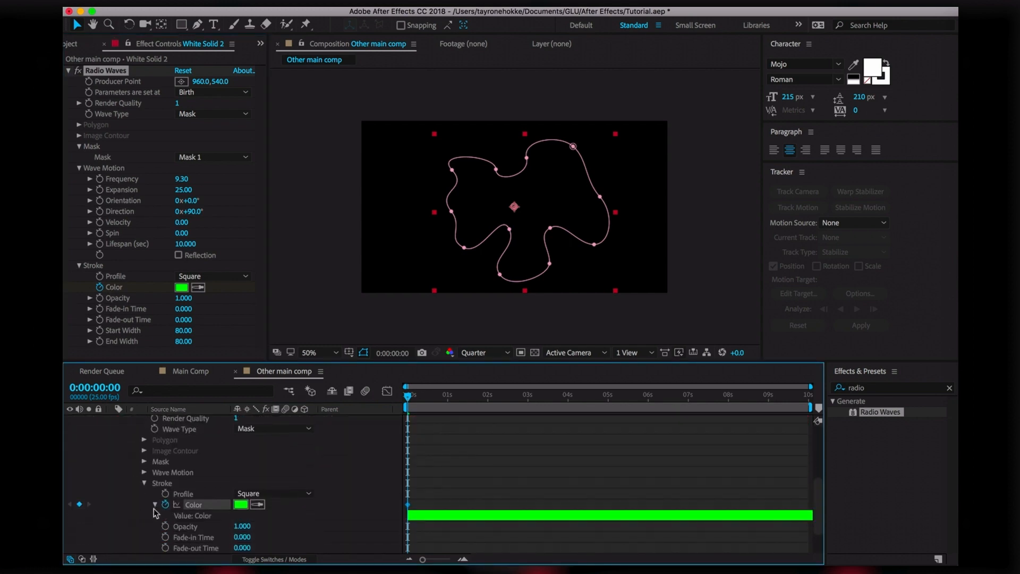
Add a blue stroke colour keyframe at the one-second mark
drag(429, 404, 448, 404)
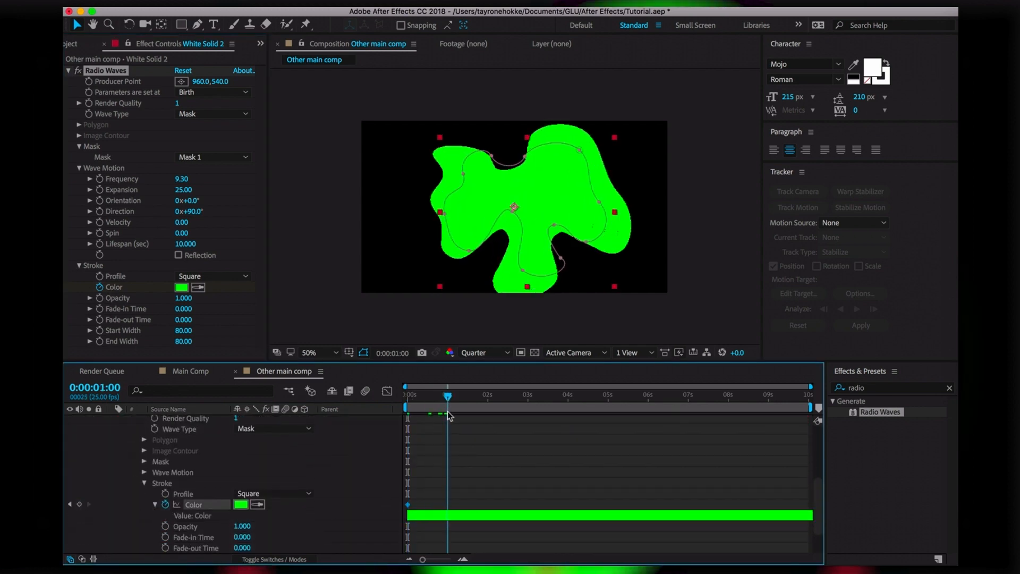
click(181, 287)
drag(381, 355, 385, 418)
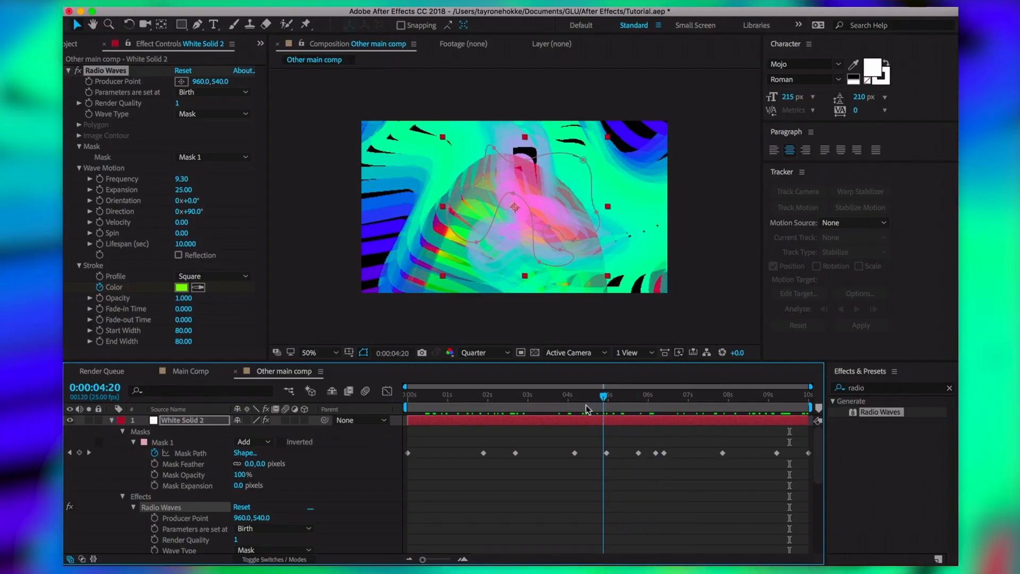
Raise Radio Waves Frequency to about 30.9 and preview the colour animation
drag(586, 405, 548, 410)
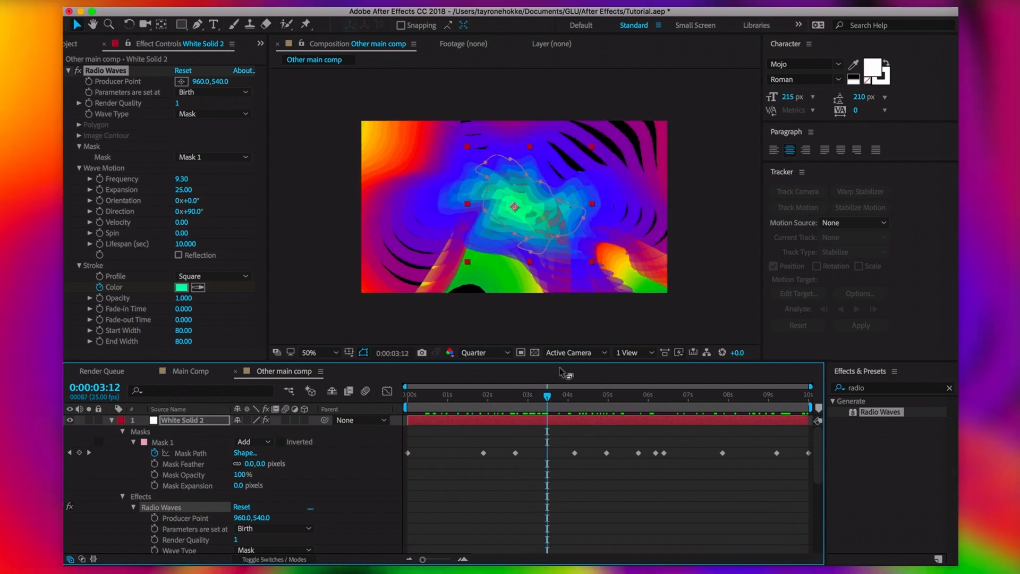
drag(181, 179, 252, 194)
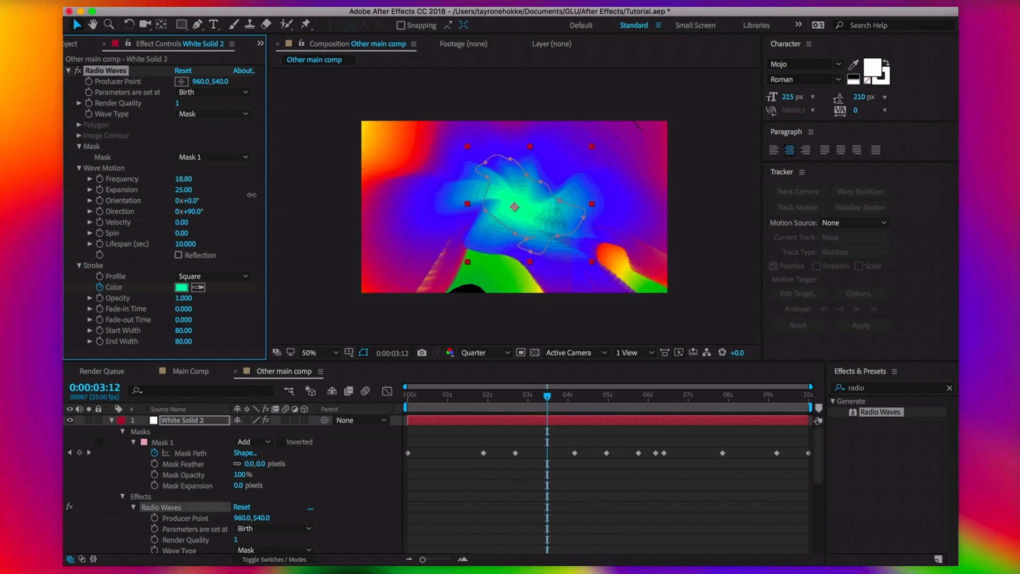
click(548, 397)
key(space)
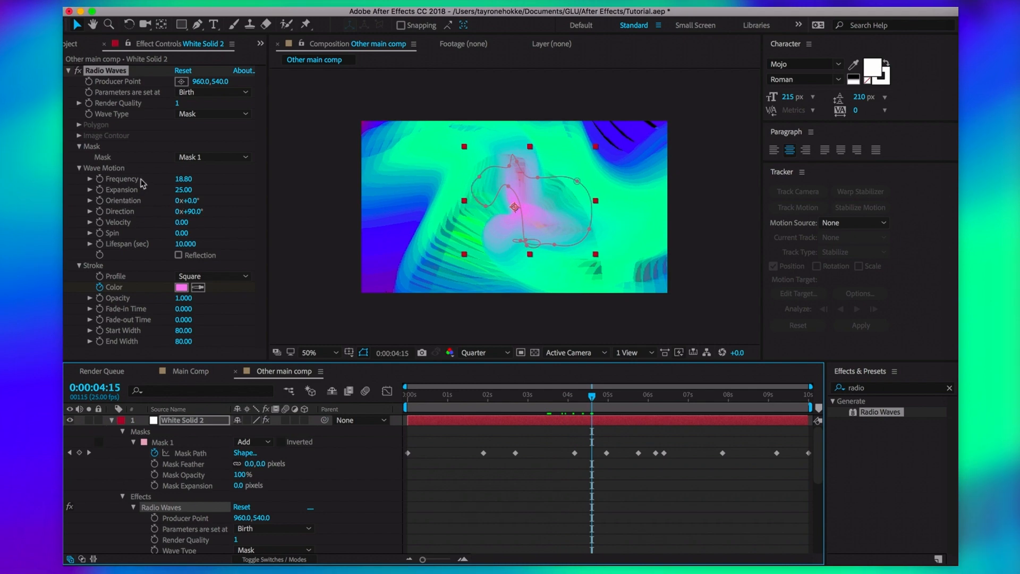
drag(181, 179, 263, 182)
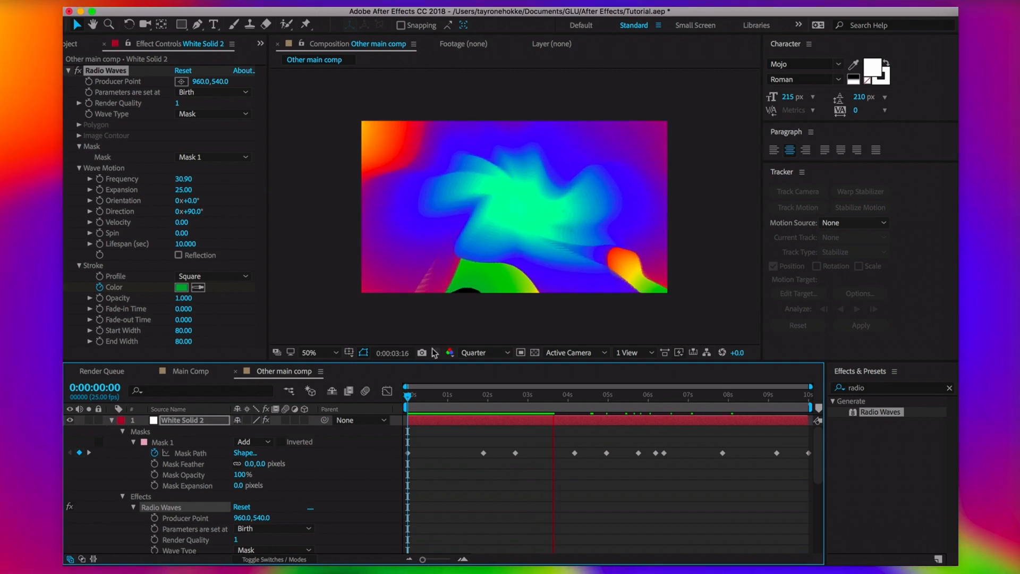
Reshape the mask path near nine seconds by pulling two vertices outward
click(201, 376)
drag(580, 398, 640, 398)
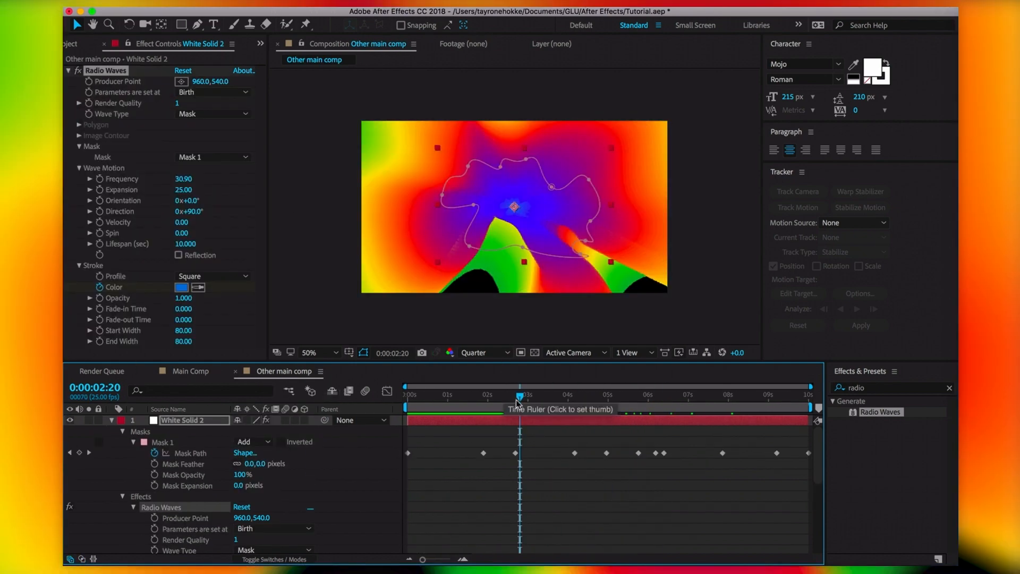
drag(516, 402, 498, 409)
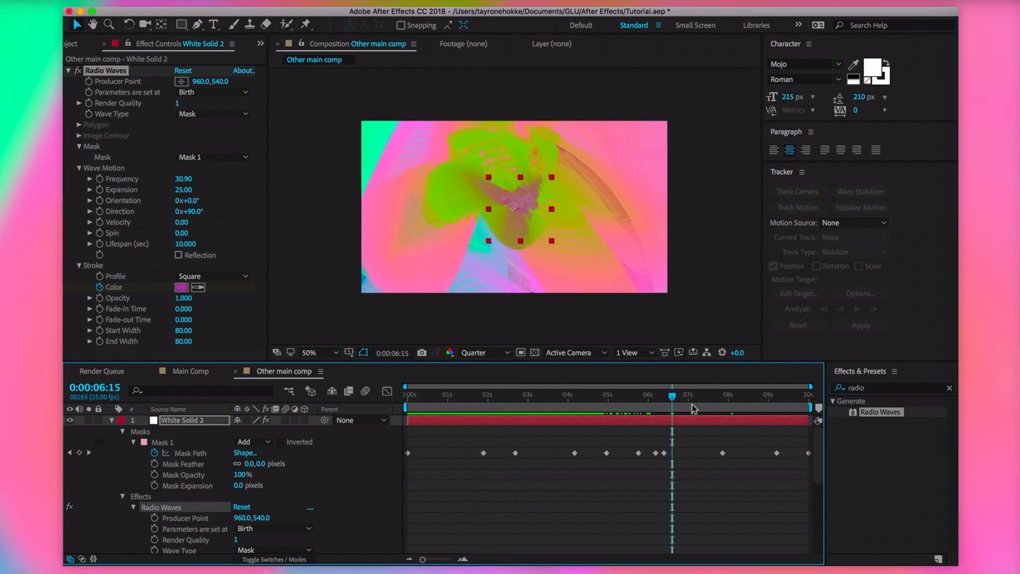
drag(674, 403, 763, 411)
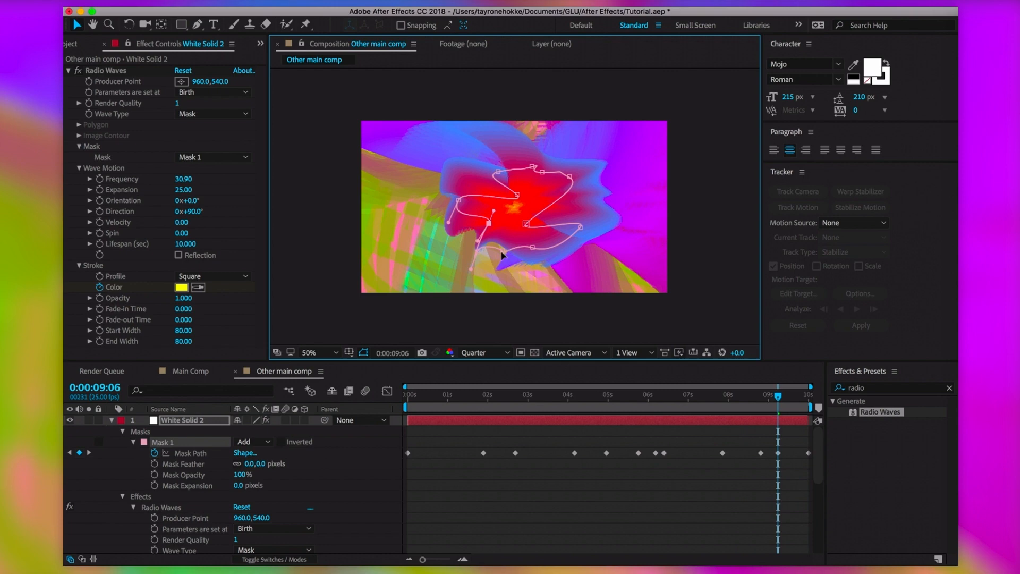
drag(502, 251, 505, 233)
drag(570, 177, 532, 158)
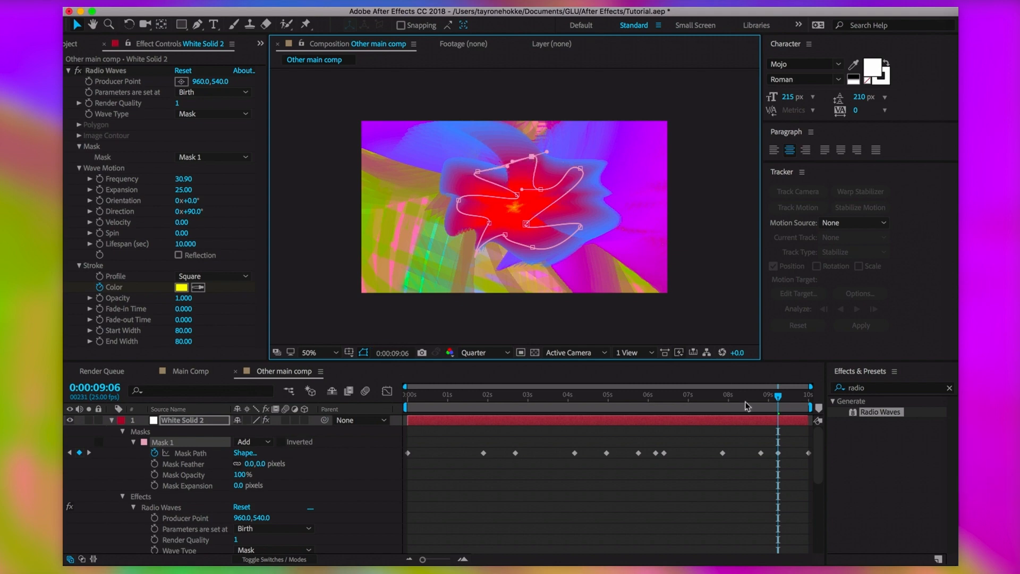
click(650, 396)
mouse_move(609, 407)
mouse_down()
mouse_move(626, 406)
mouse_move(547, 407)
mouse_up()
click(69, 70)
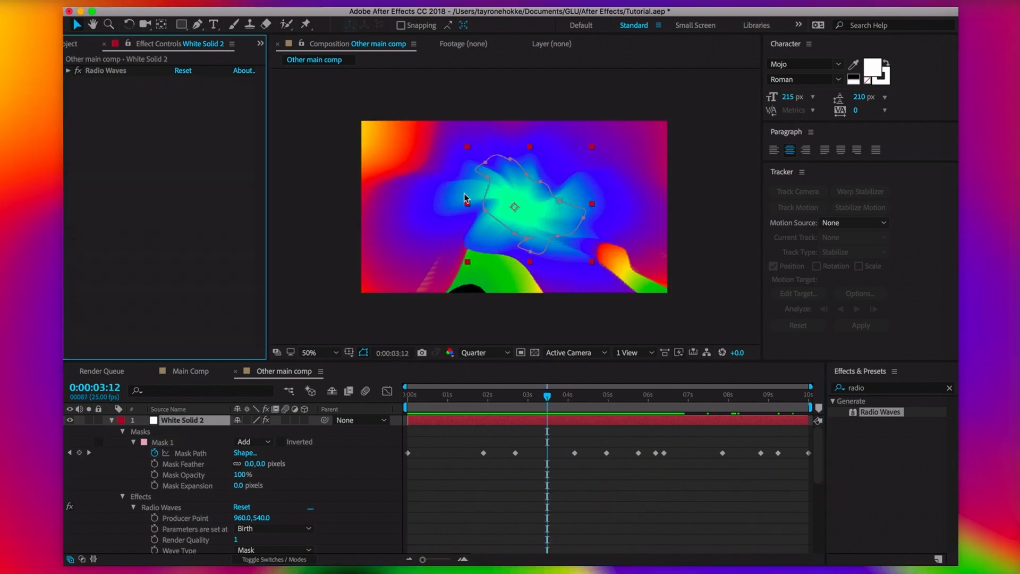
Search 'turb' and apply a single Turbulent Displace effect to the solid
click(870, 389)
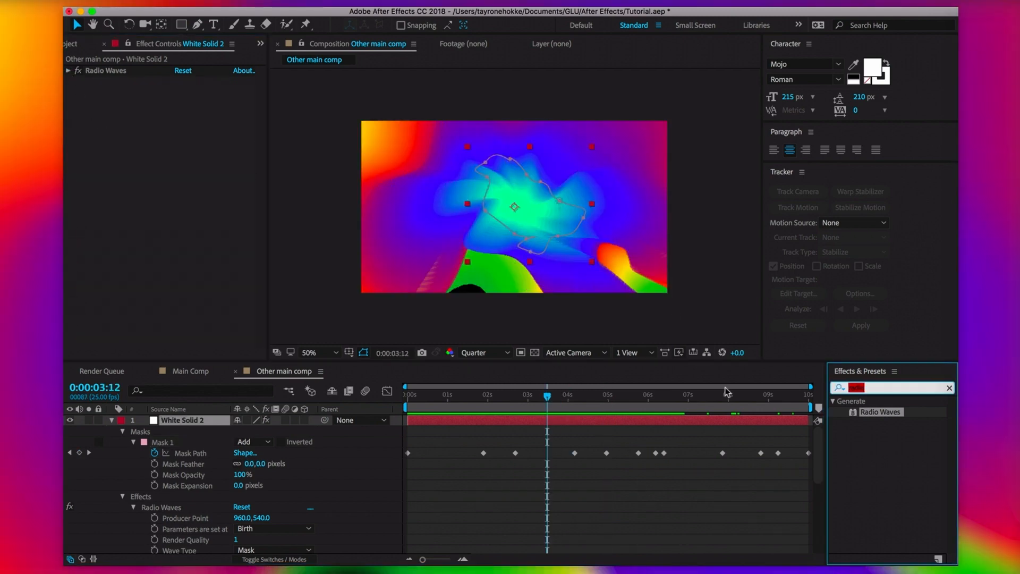
text(turb)
click(894, 514)
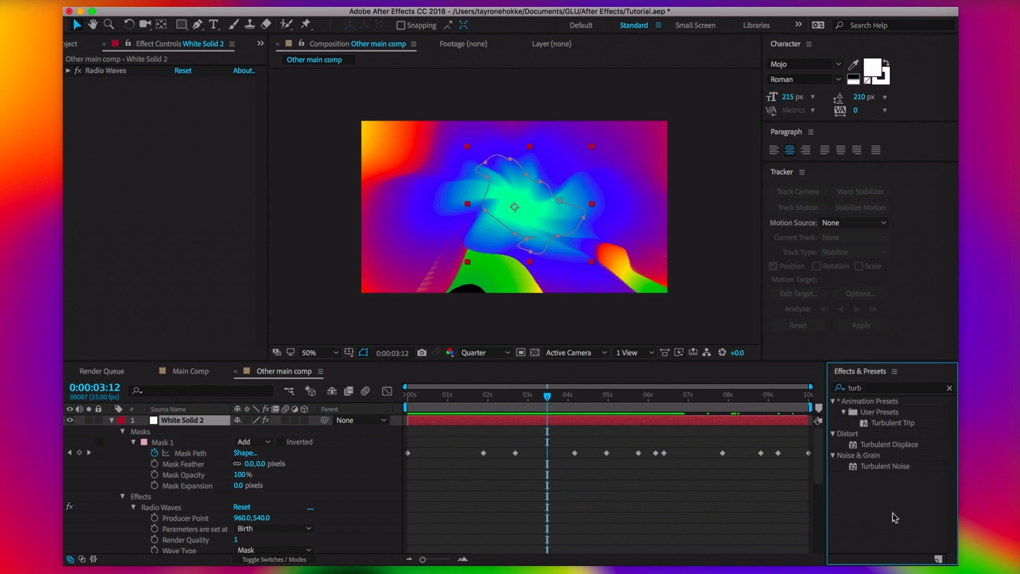
drag(895, 449, 584, 242)
key(super+z)
drag(886, 446, 186, 422)
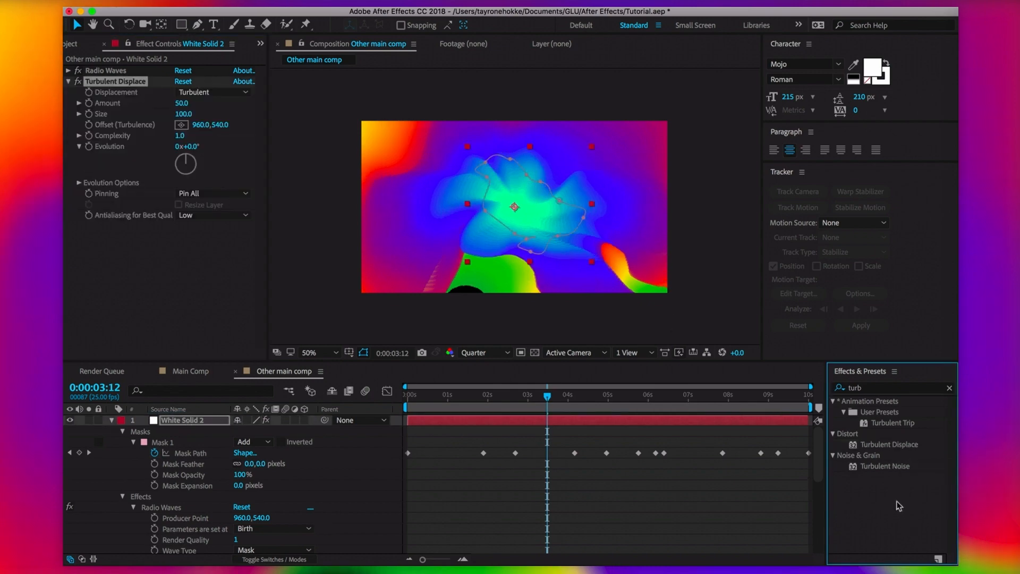
double_click(892, 445)
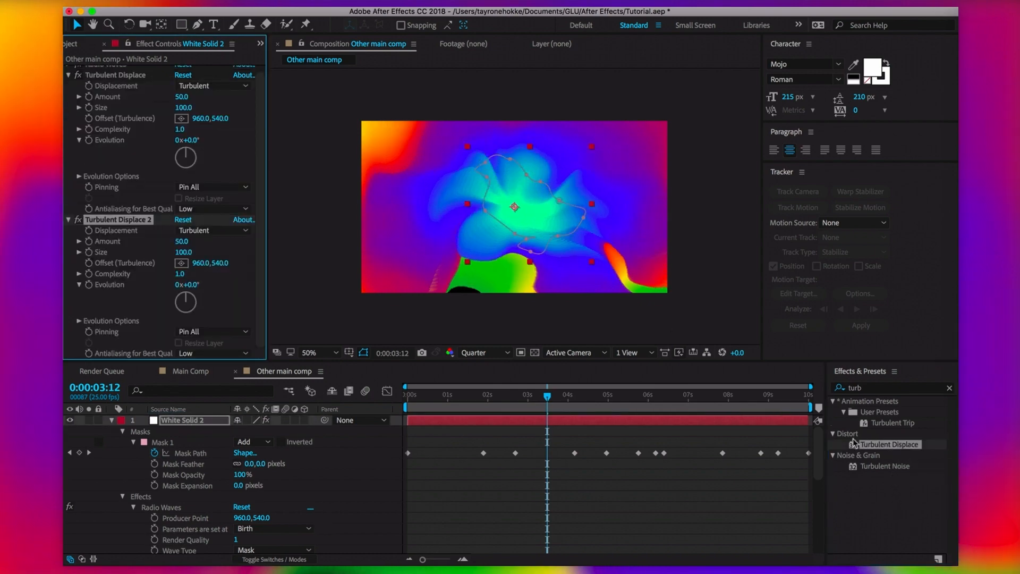
scroll(111, 164, up, 1)
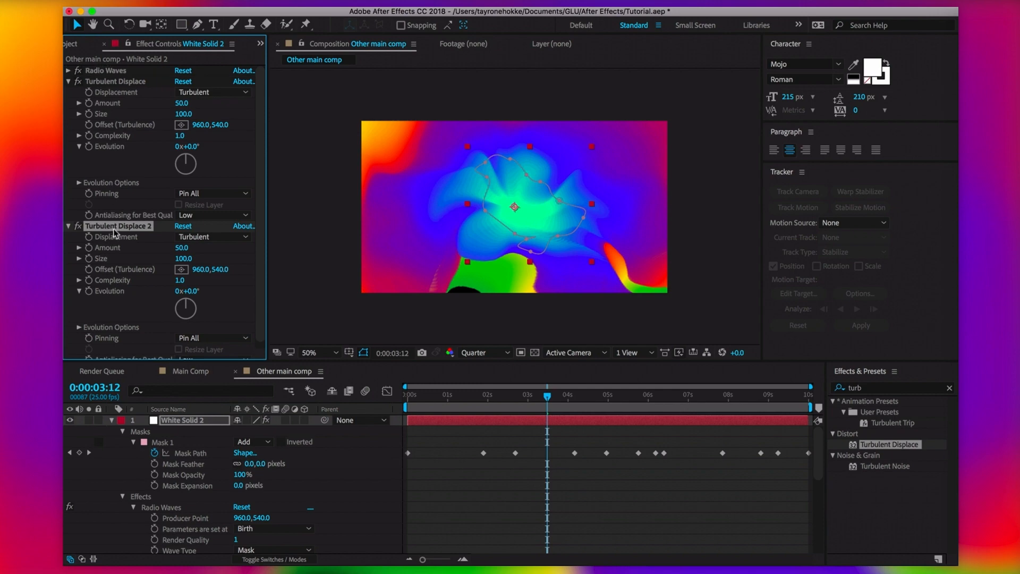
key(Delete)
click(212, 92)
Set Turbulent Displace to Bulge, Size 121, Complexity 1.5, and start a time* Evolution expression
click(202, 118)
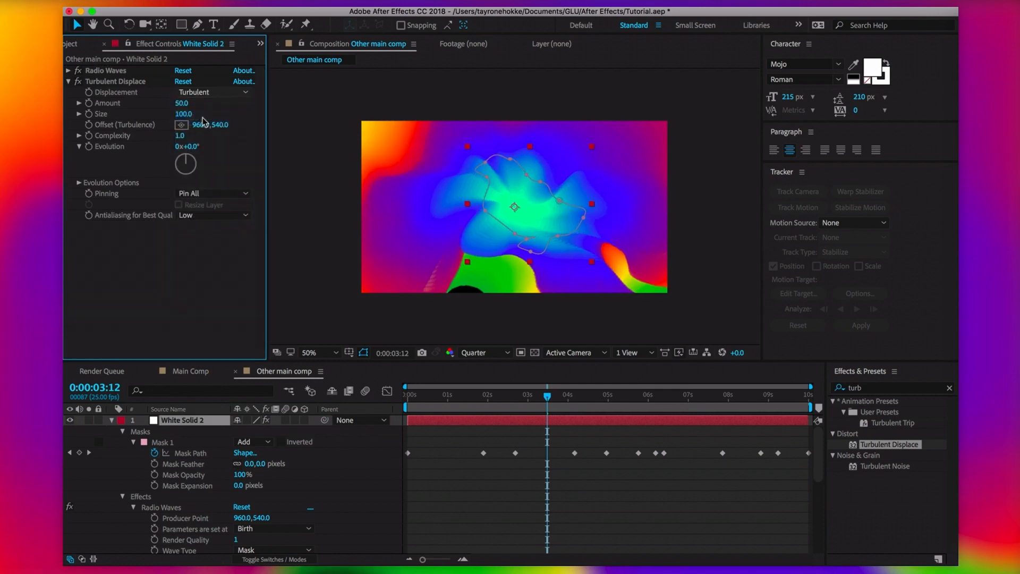
mouse_move(194, 114)
mouse_down()
mouse_move(208, 116)
mouse_move(181, 105)
mouse_up()
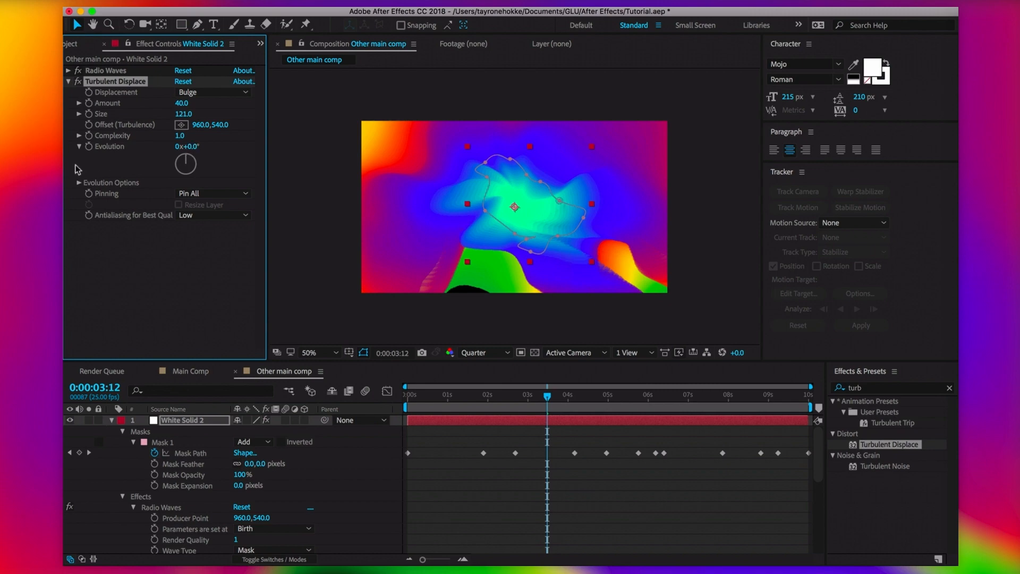
click(180, 136)
text(1.5)
alt+click(89, 146)
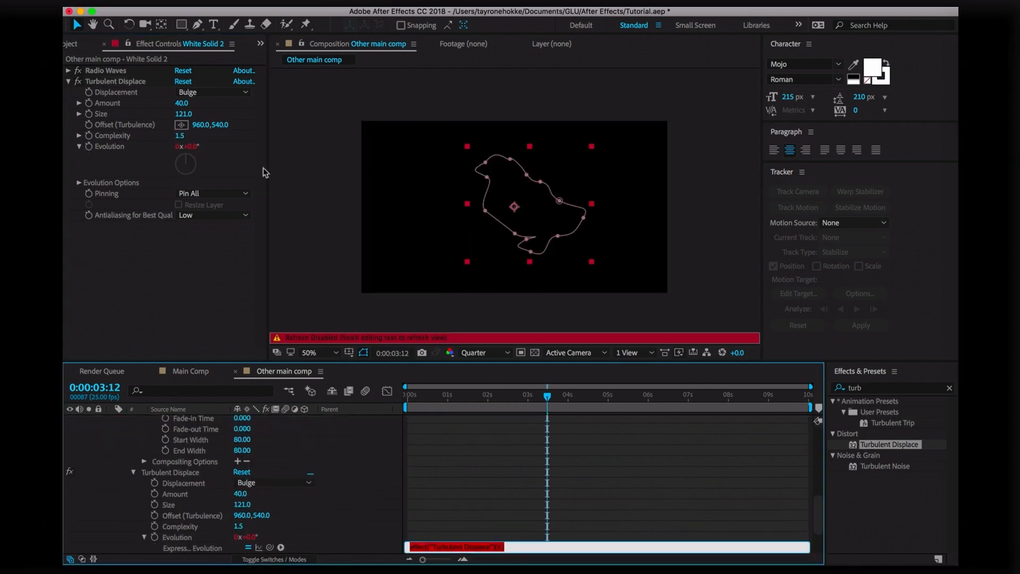
text(time*80)
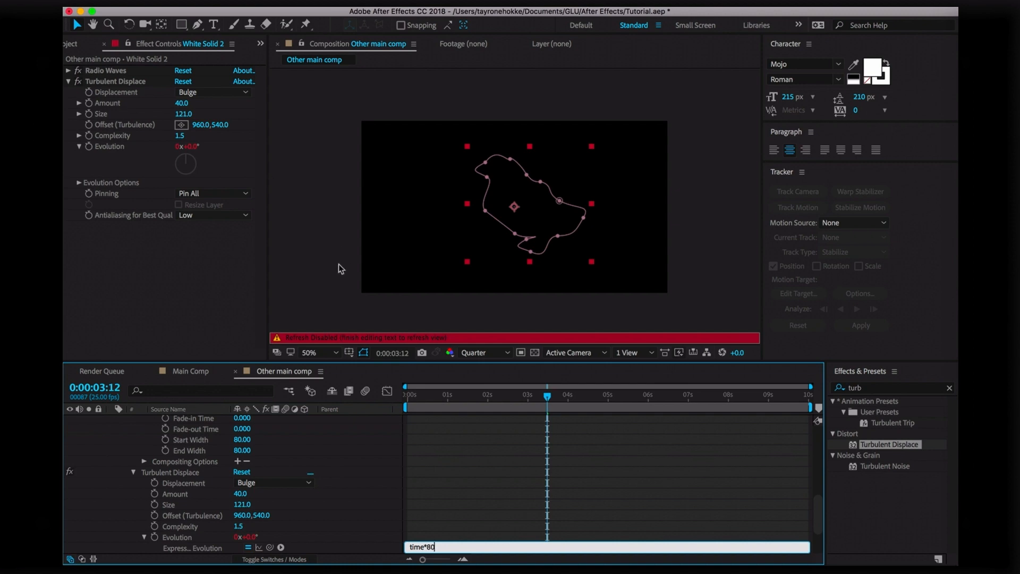
Commit the time*80 Evolution expression and preview the animation
click(417, 426)
key(space)
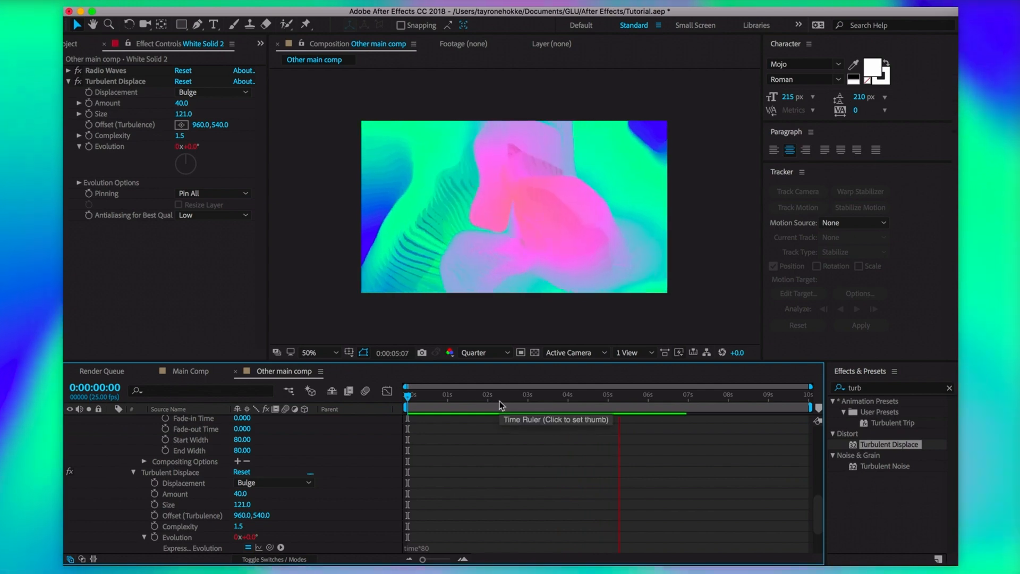
click(508, 410)
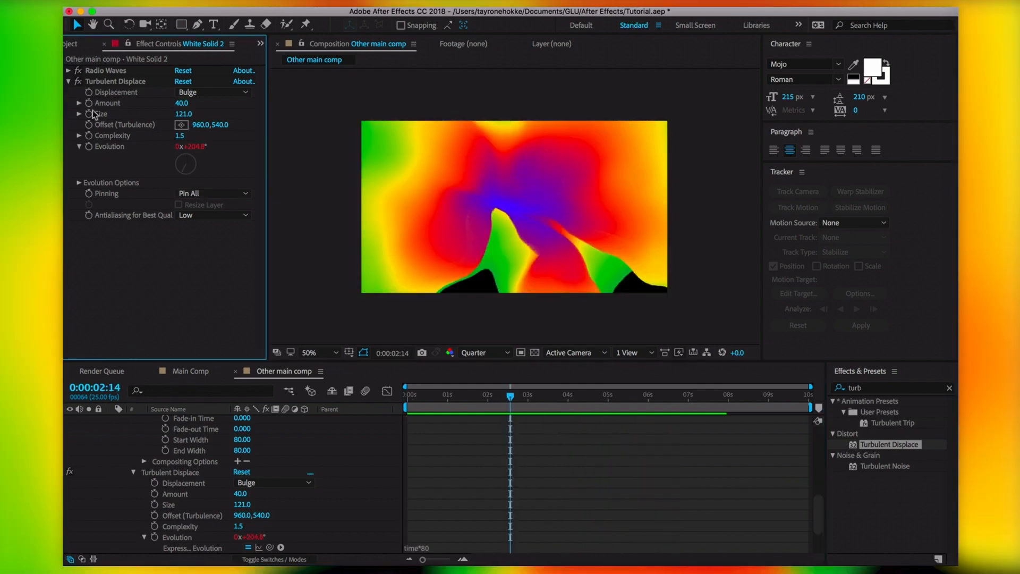
Duplicate Turbulent Displace to create an identical Turbulent Displace 2
click(106, 82)
key(super+d)
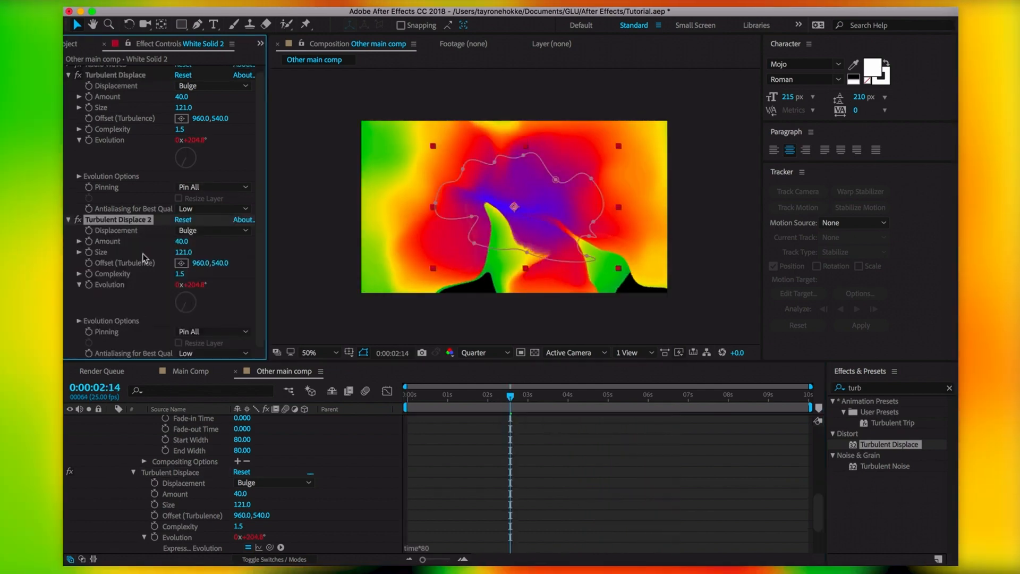
click(69, 76)
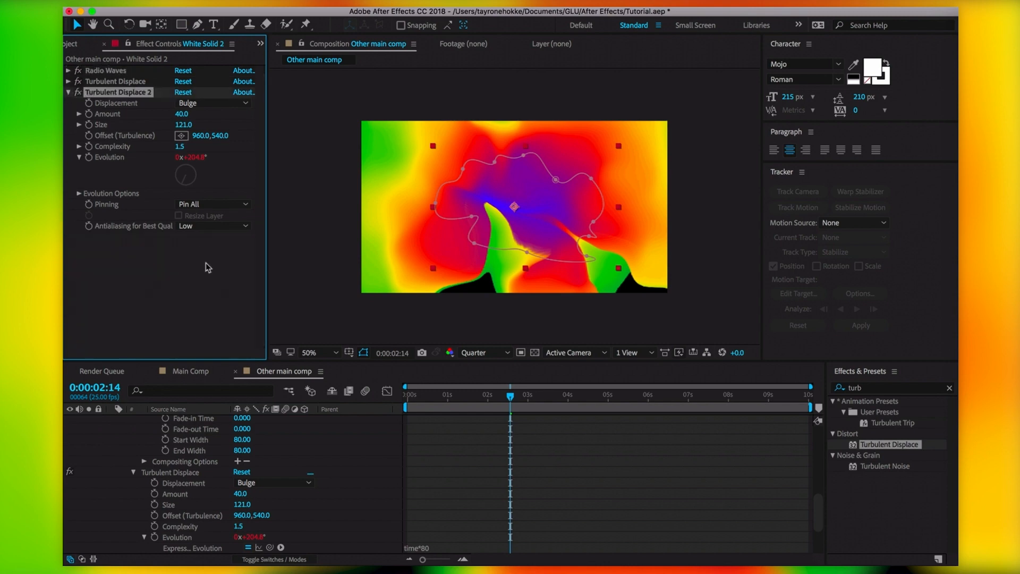
Set Turbulent Displace 2 Amount to 84 with a fresh time*120 Evolution expression, then preview
click(195, 286)
drag(181, 114, 212, 148)
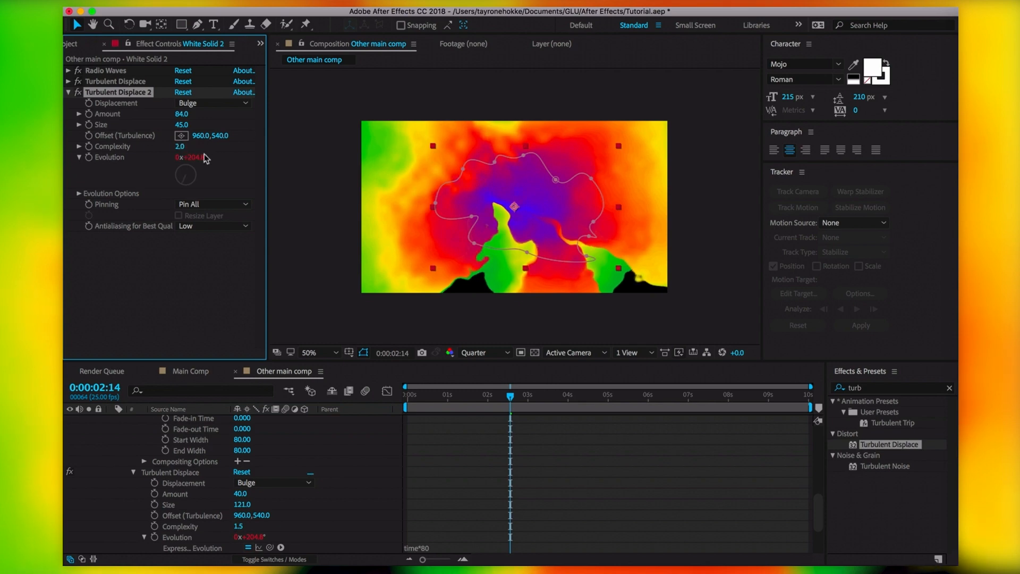
alt+click(89, 157)
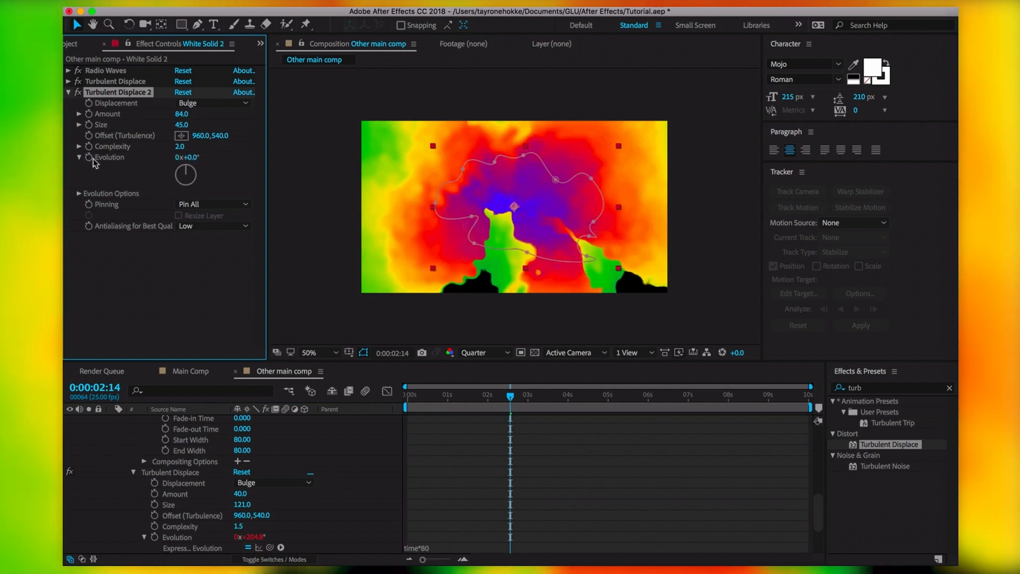
alt+click(89, 158)
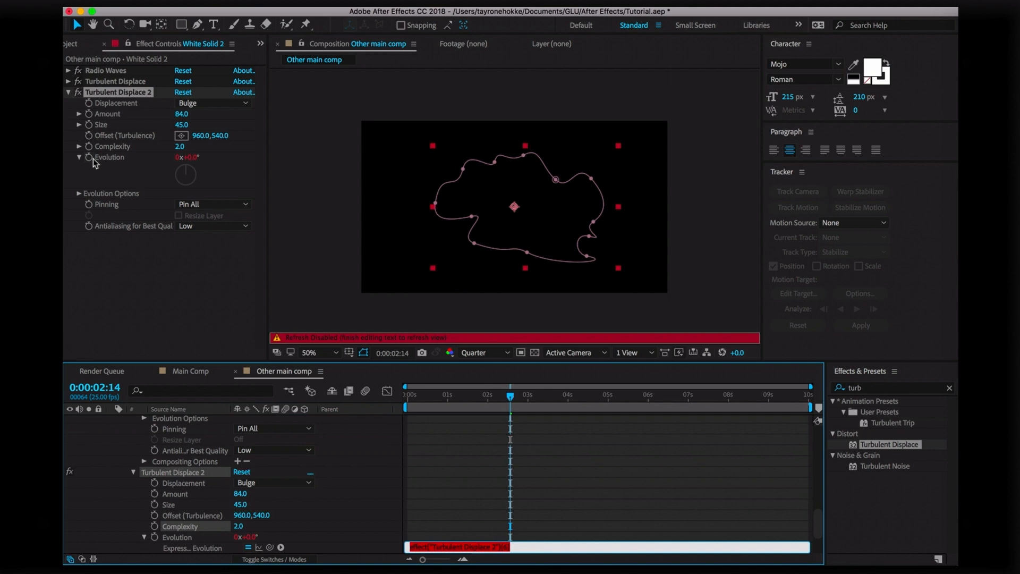
text(time*120)
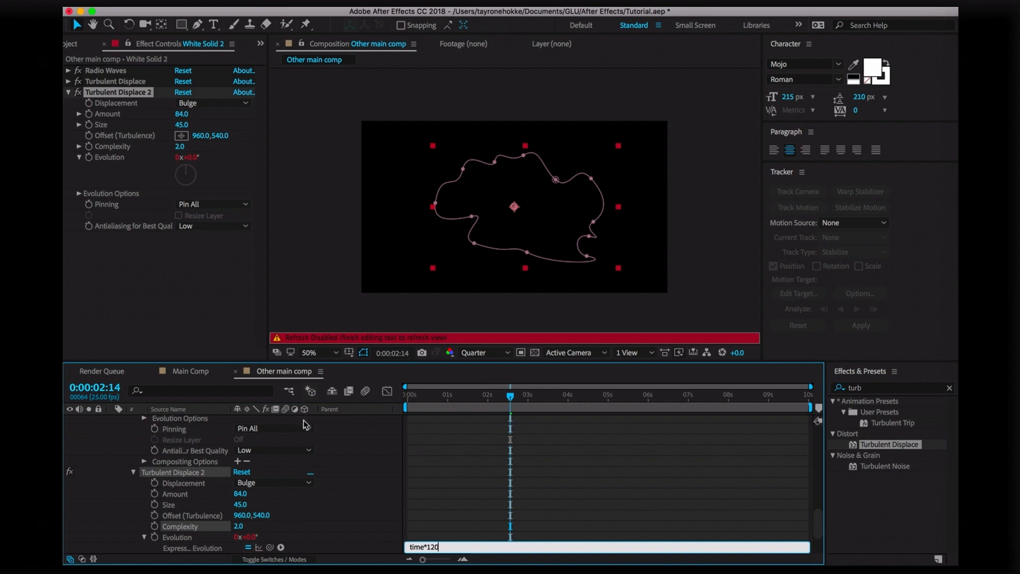
click(385, 532)
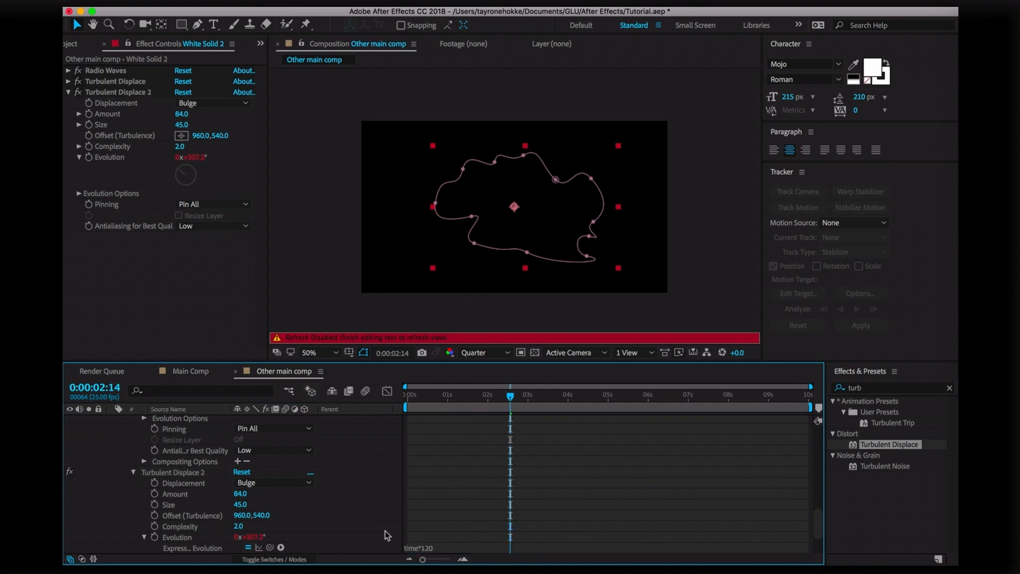
drag(441, 394, 377, 397)
key(space)
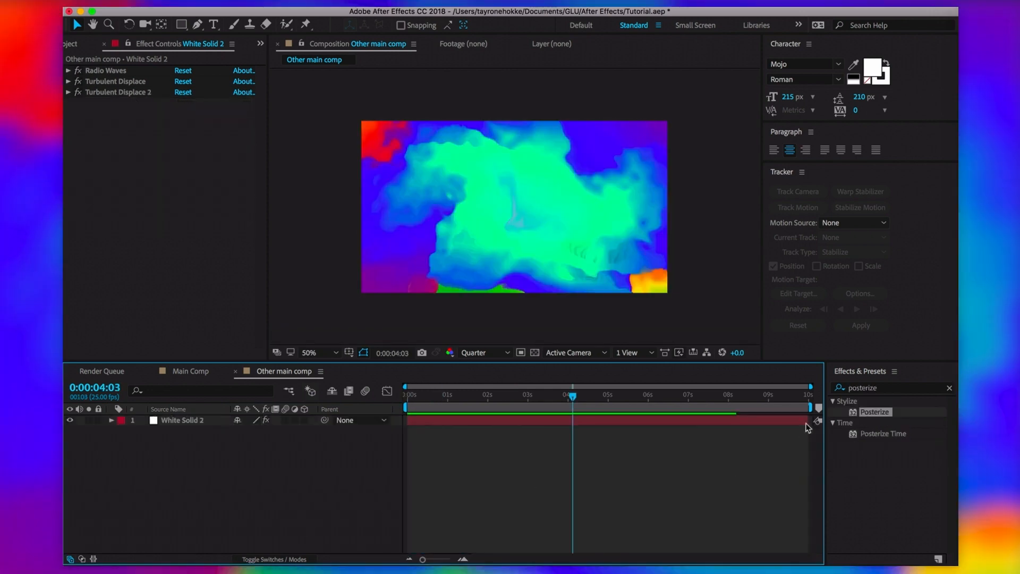
Apply CC Radial Fast Blur to the solid with Zoom set to Brightest
click(890, 389)
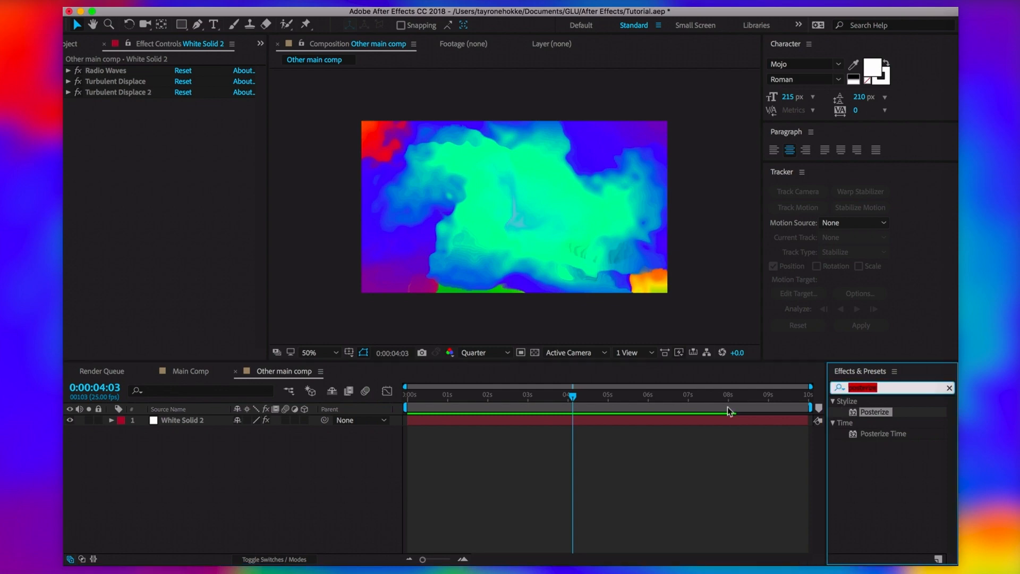
text(radial)
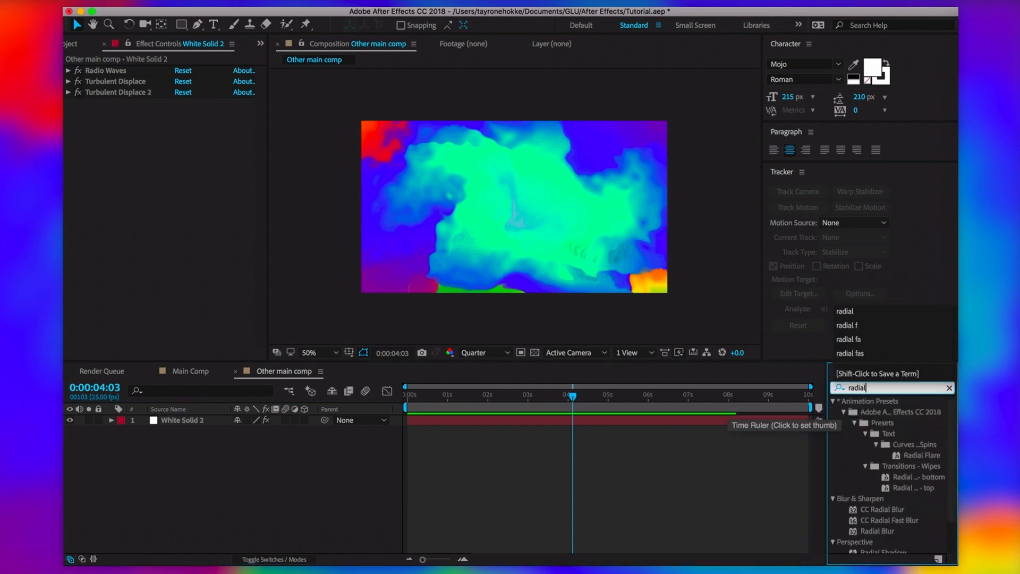
click(896, 521)
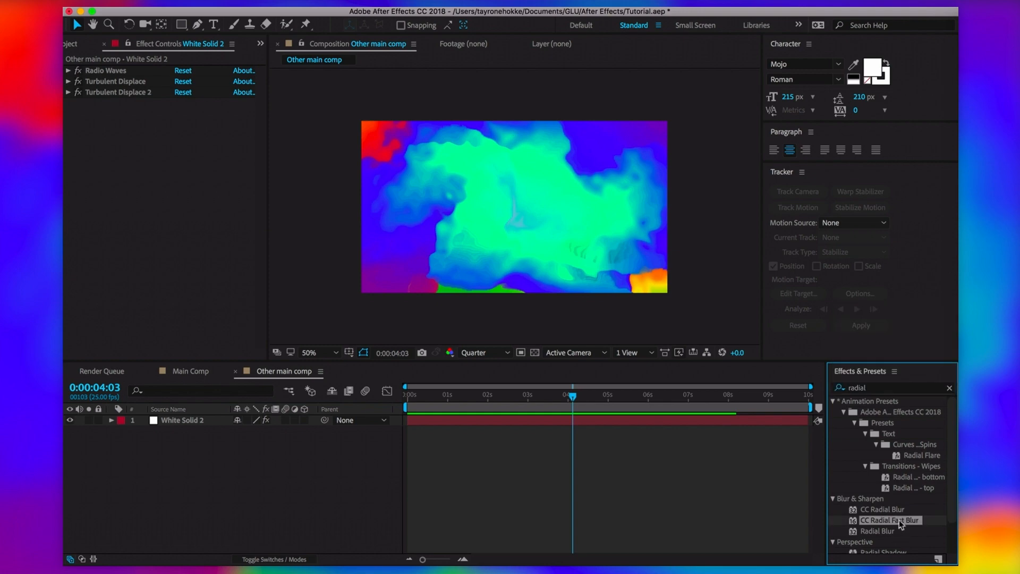
drag(919, 525, 547, 219)
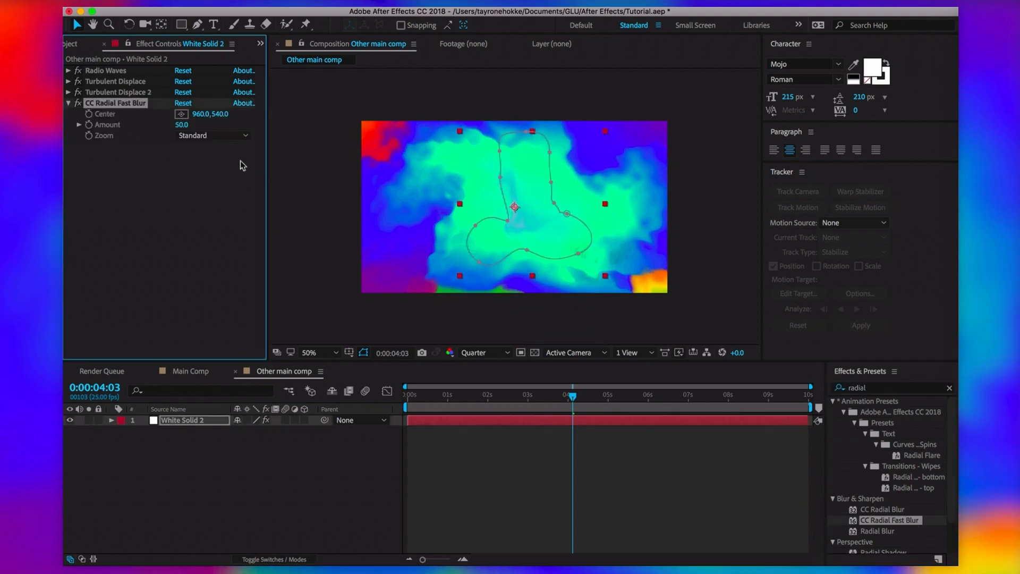
drag(187, 124, 218, 124)
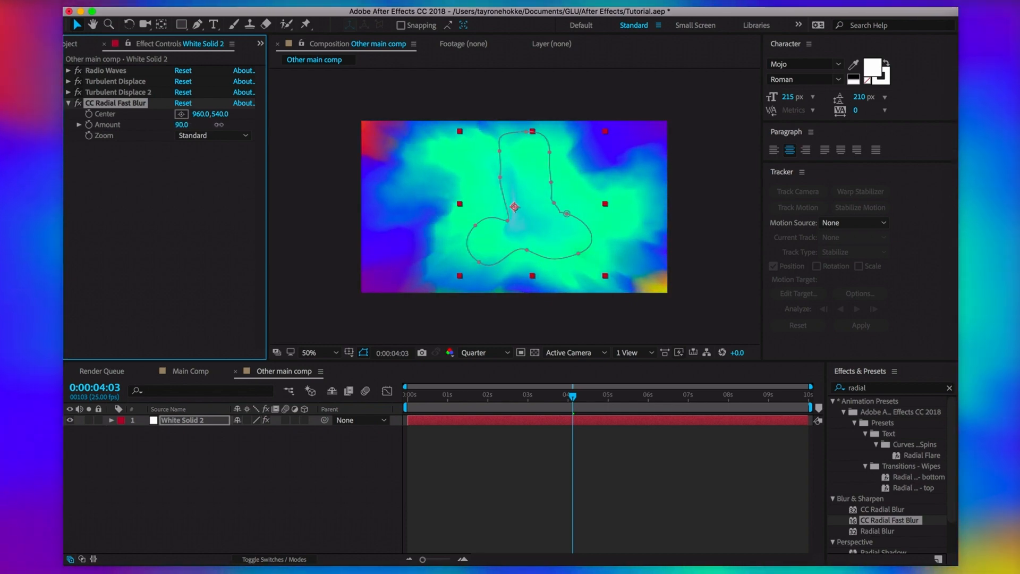
drag(182, 124, 195, 129)
click(216, 136)
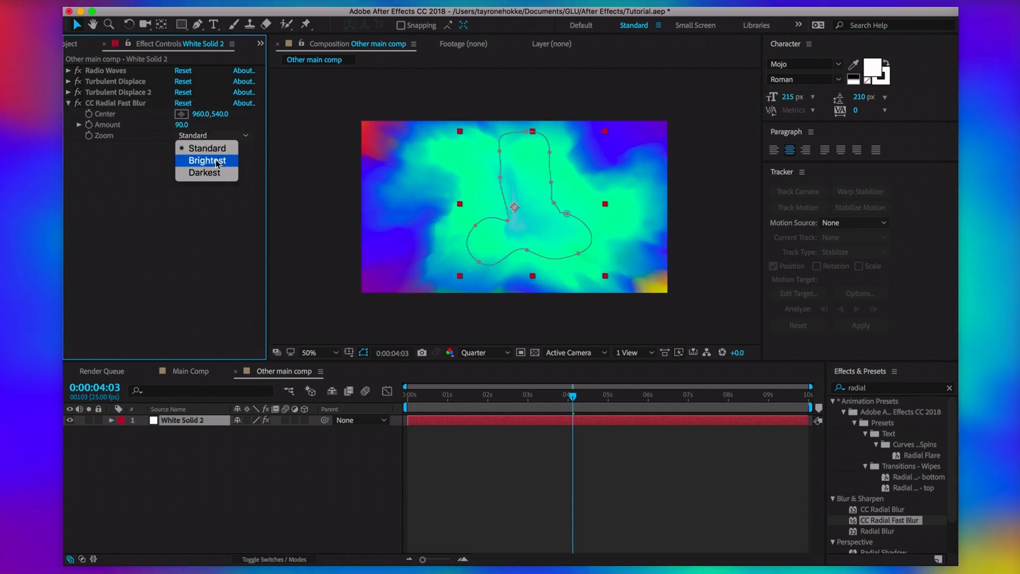
click(217, 160)
Review the blur across the animation and settle its Amount at 94
drag(574, 398, 468, 408)
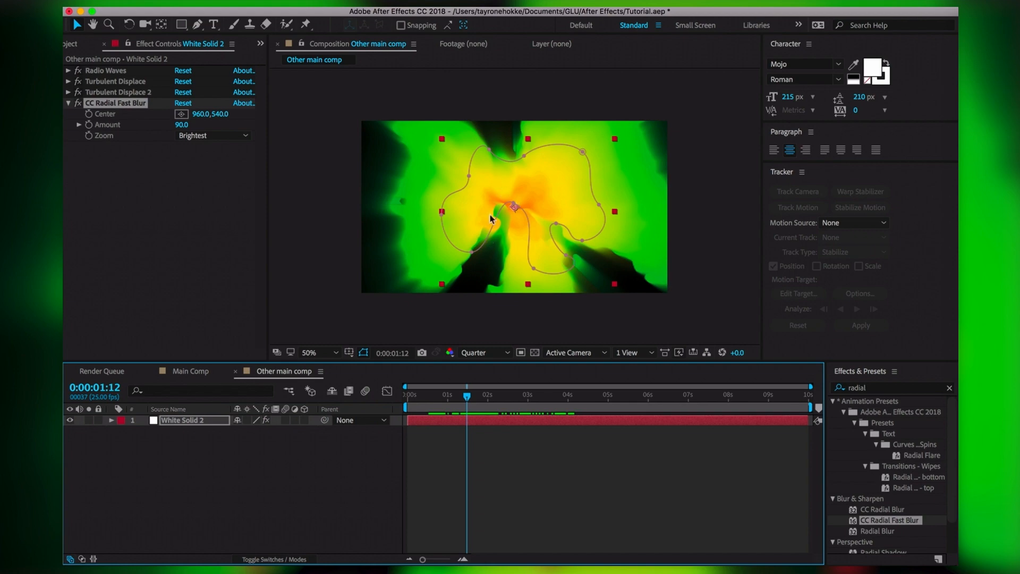
drag(466, 396, 610, 418)
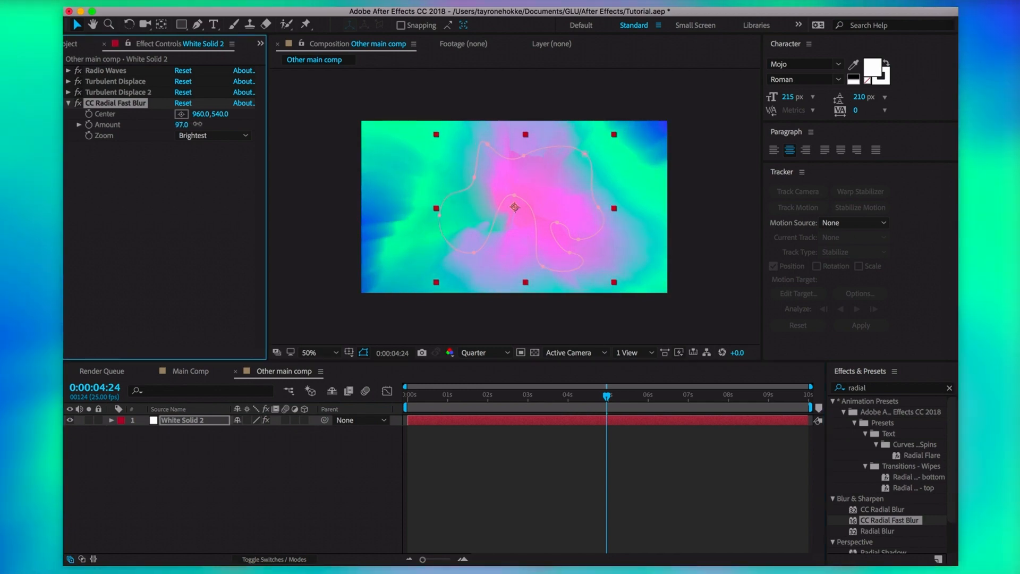
drag(186, 124, 204, 175)
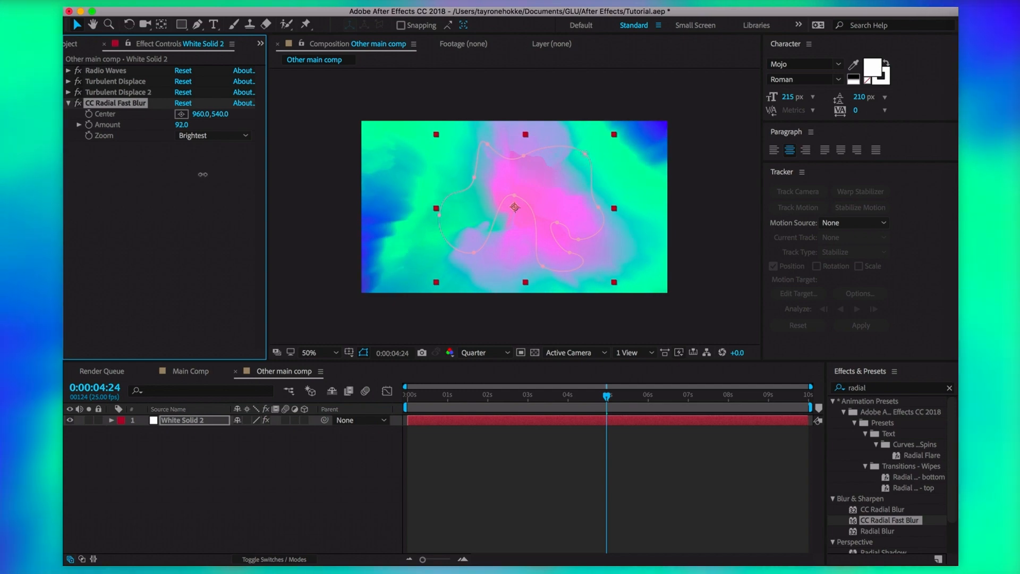
drag(203, 174, 204, 174)
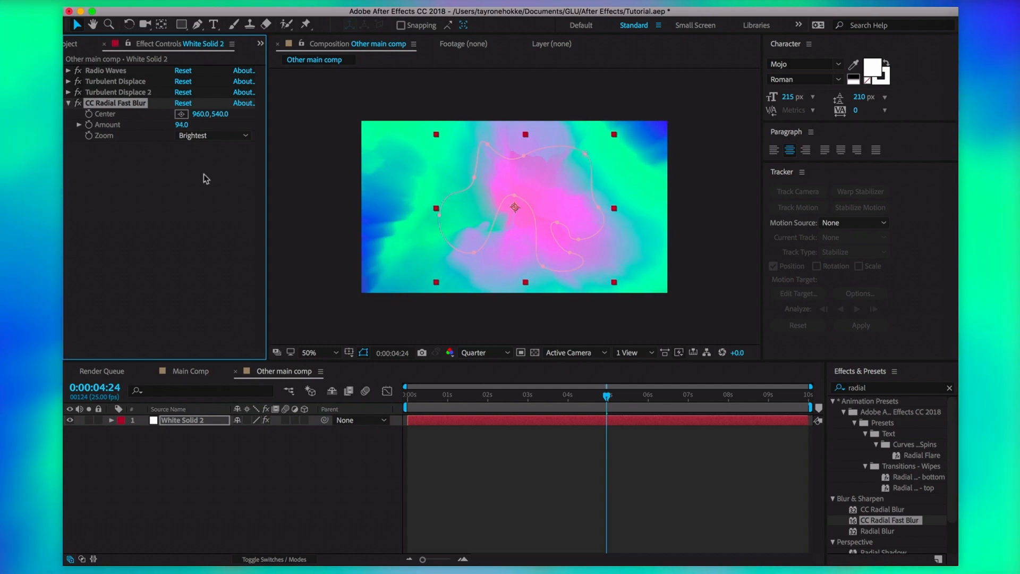
click(197, 166)
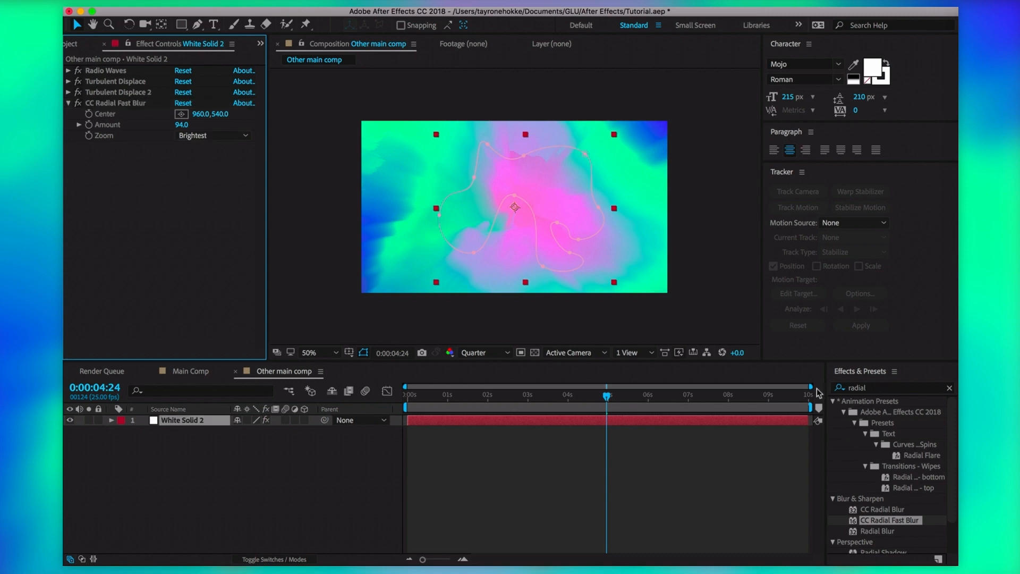
click(841, 389)
Apply Posterize to White Solid 2 with Level 6
text(poster)
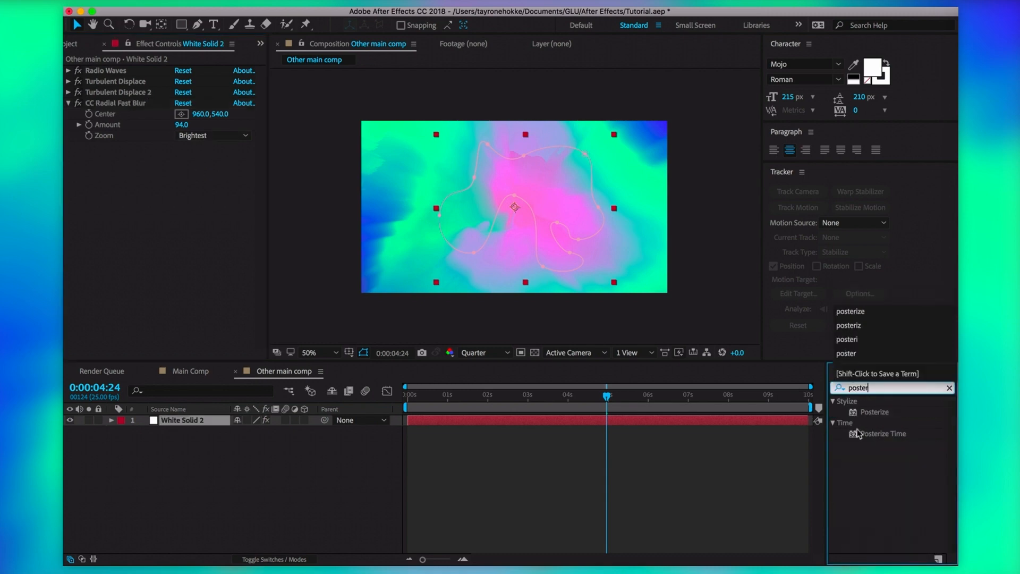
click(886, 417)
drag(886, 417, 570, 235)
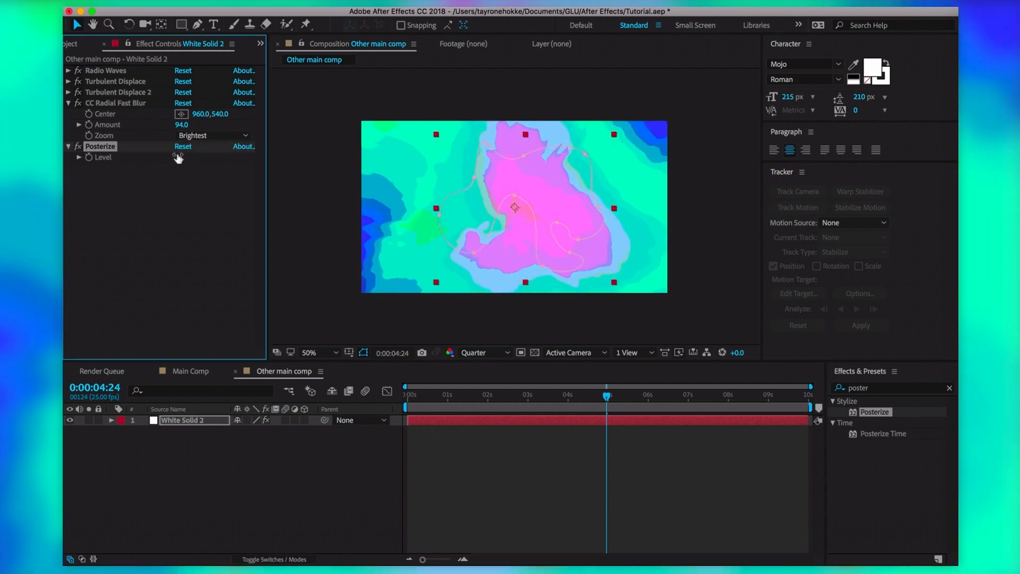
mouse_move(179, 157)
mouse_down()
mouse_move(205, 158)
mouse_move(179, 165)
mouse_up()
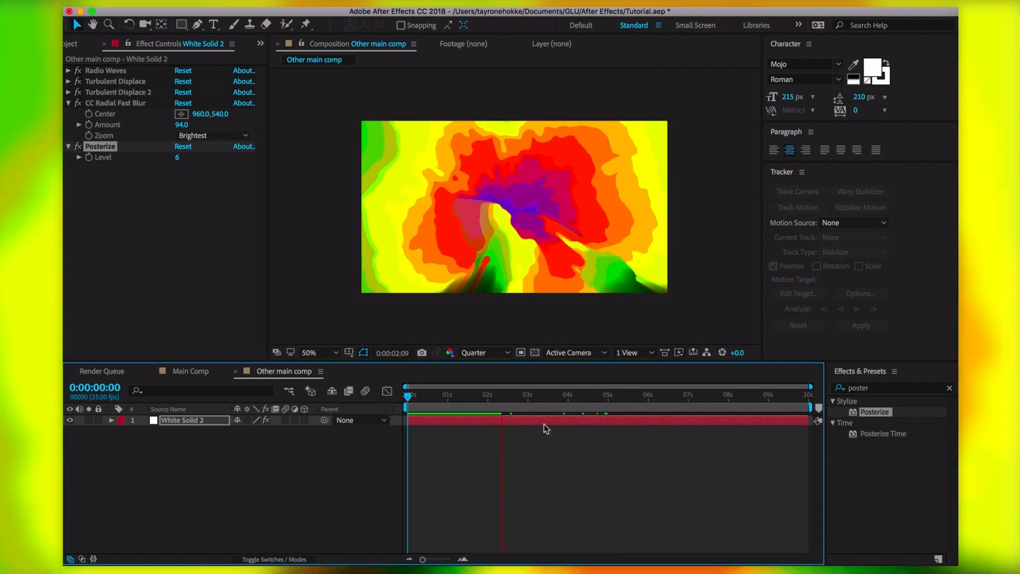
key(space)
scroll(555, 156, up, 4)
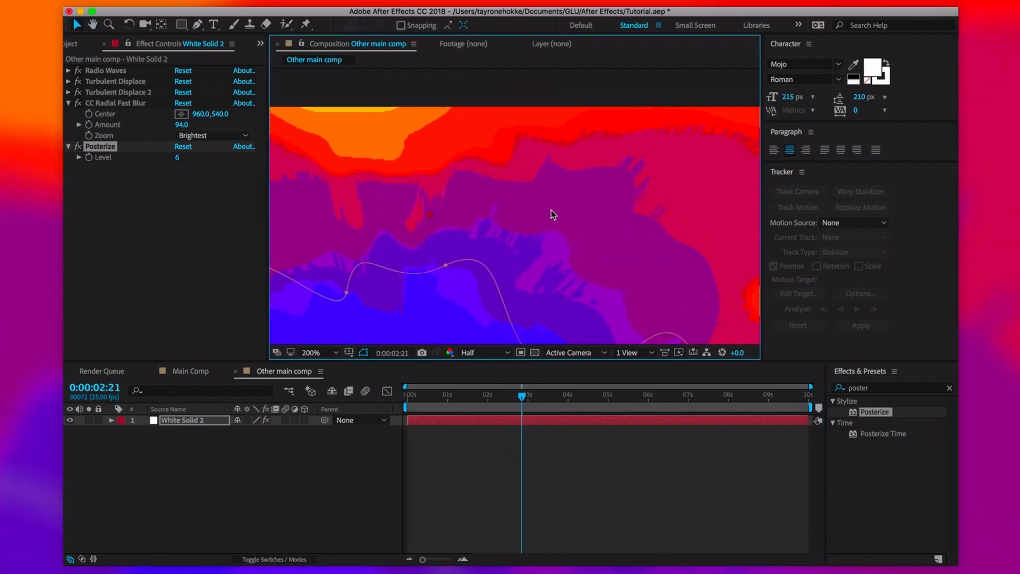
scroll(483, 245, down, 4)
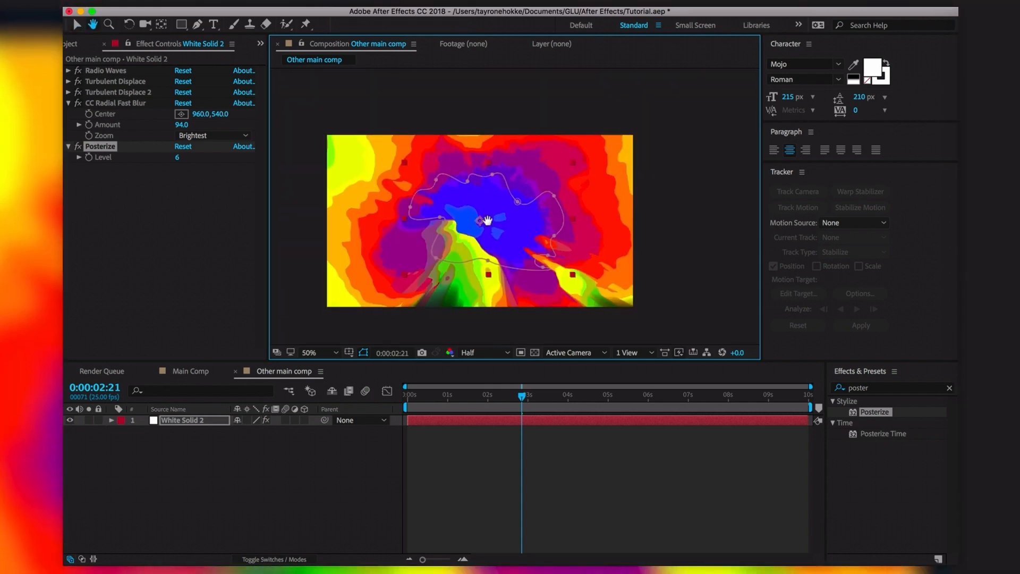
drag(487, 220, 488, 210)
click(196, 221)
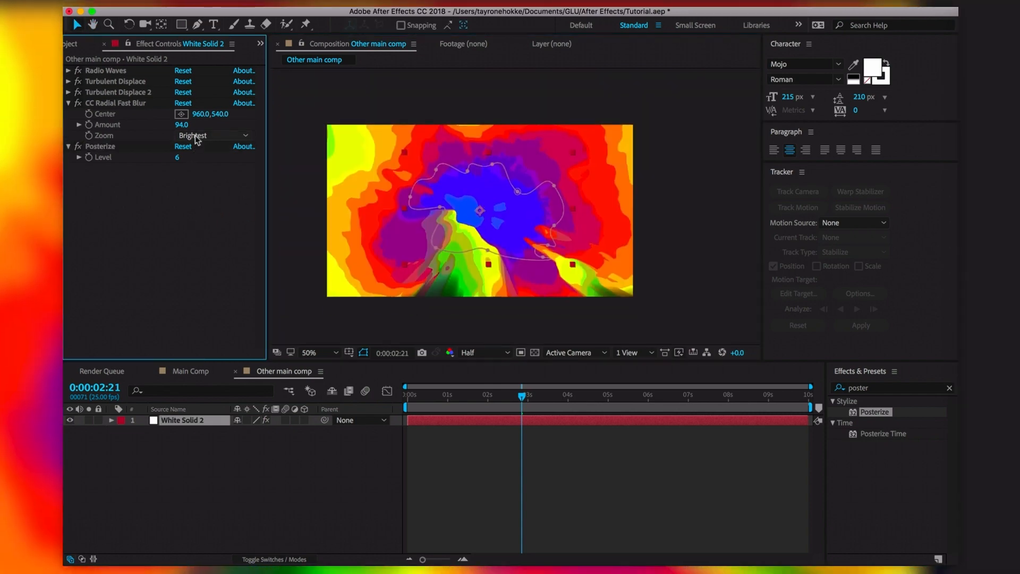
Adjust the radial blur Amount to about 85 and compare its Zoom modes
drag(183, 125, 204, 130)
click(207, 135)
click(206, 148)
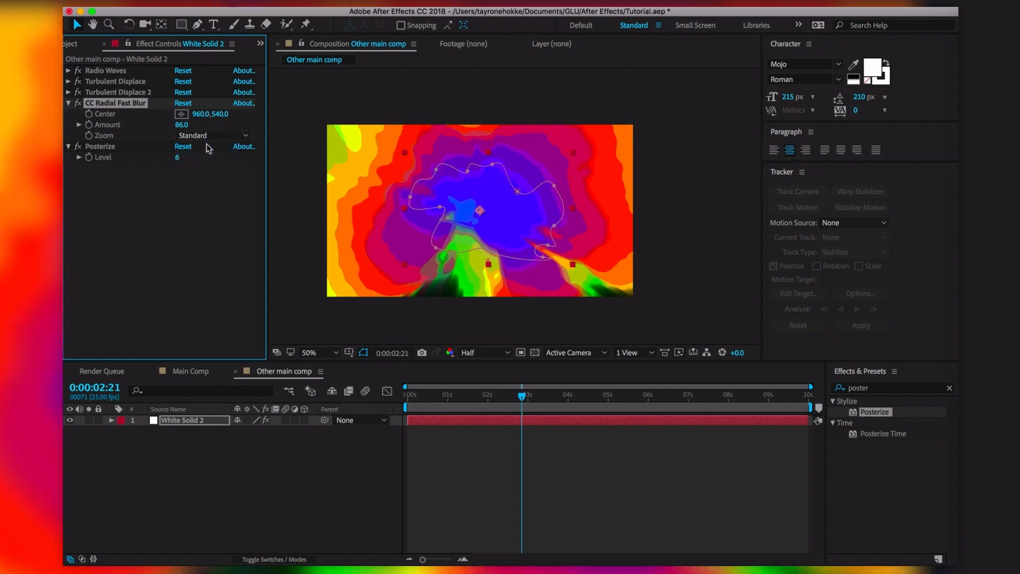
click(220, 136)
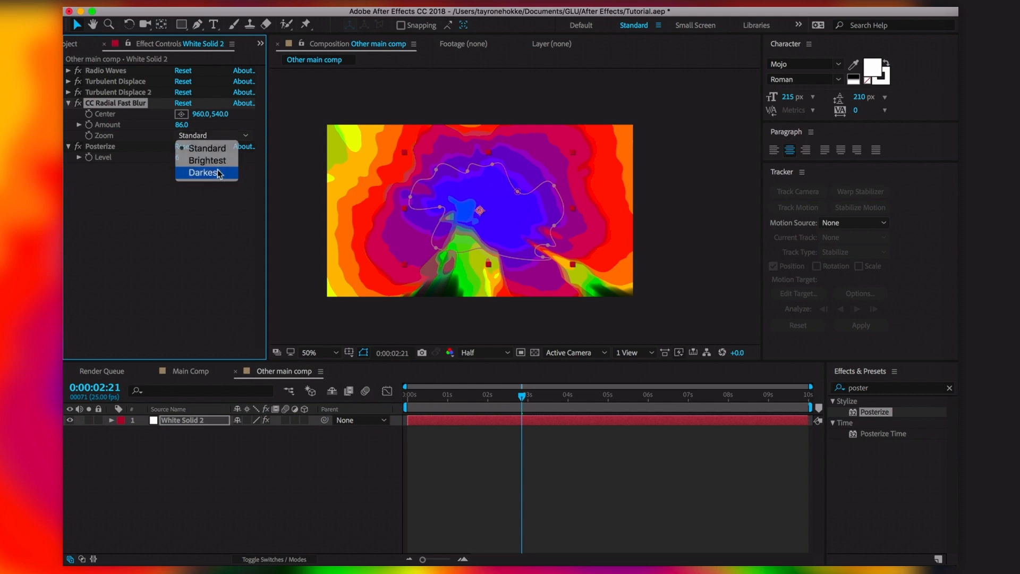
click(218, 172)
drag(522, 401, 553, 404)
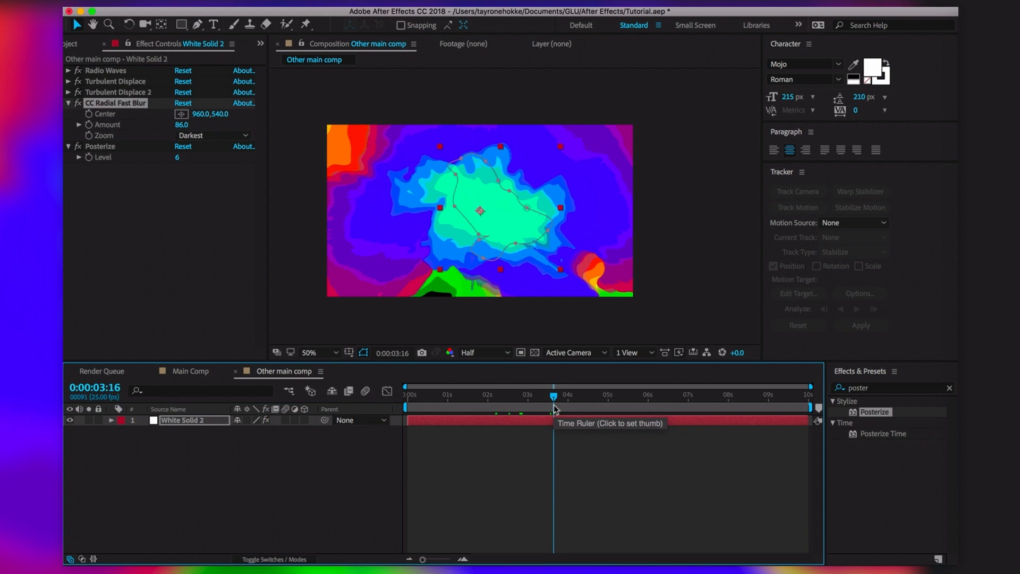
drag(552, 404, 572, 405)
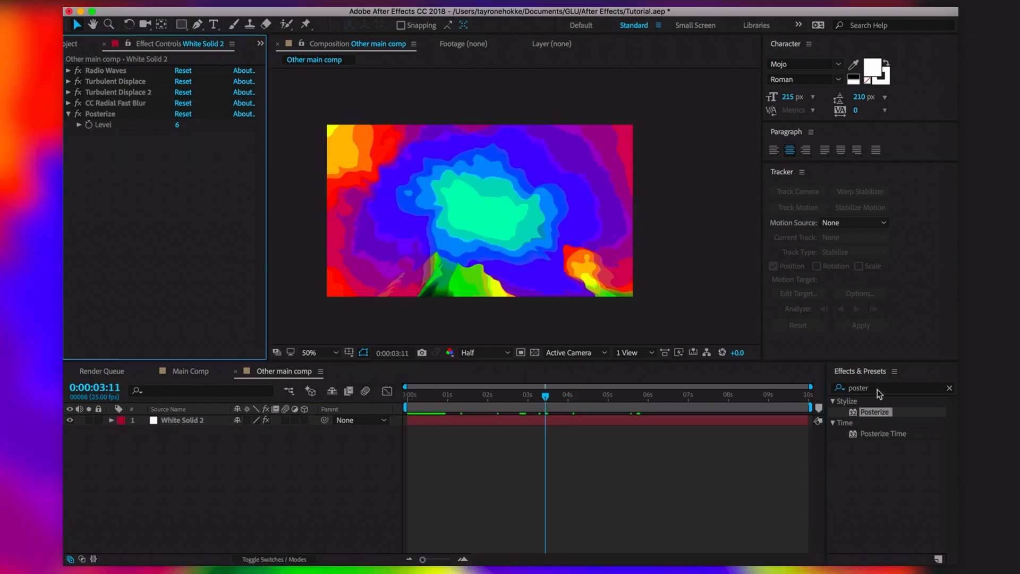
Search 'hue' and apply Hue/Saturation after Posterize
click(878, 388)
text(hue)
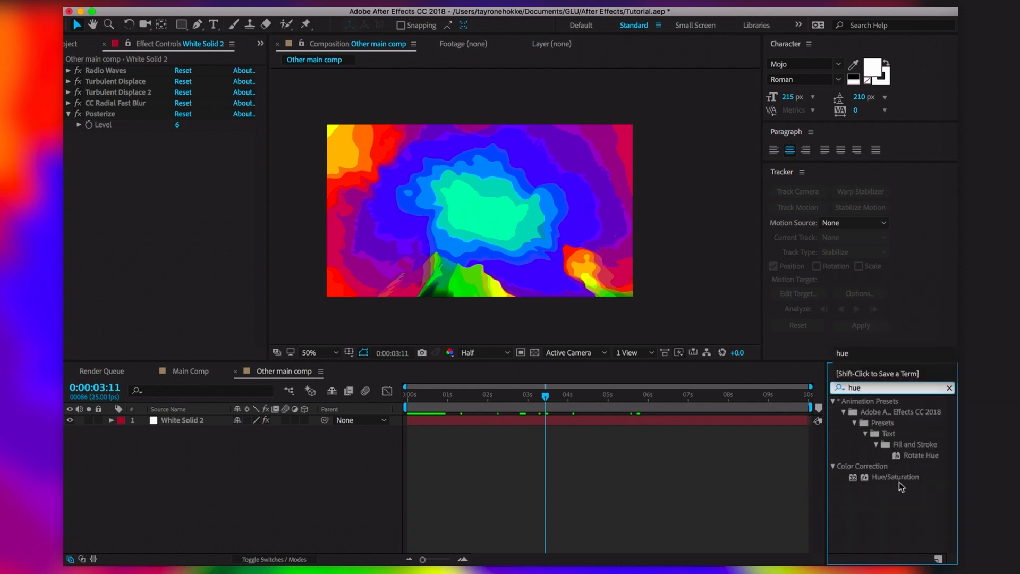
drag(898, 477, 187, 235)
click(69, 136)
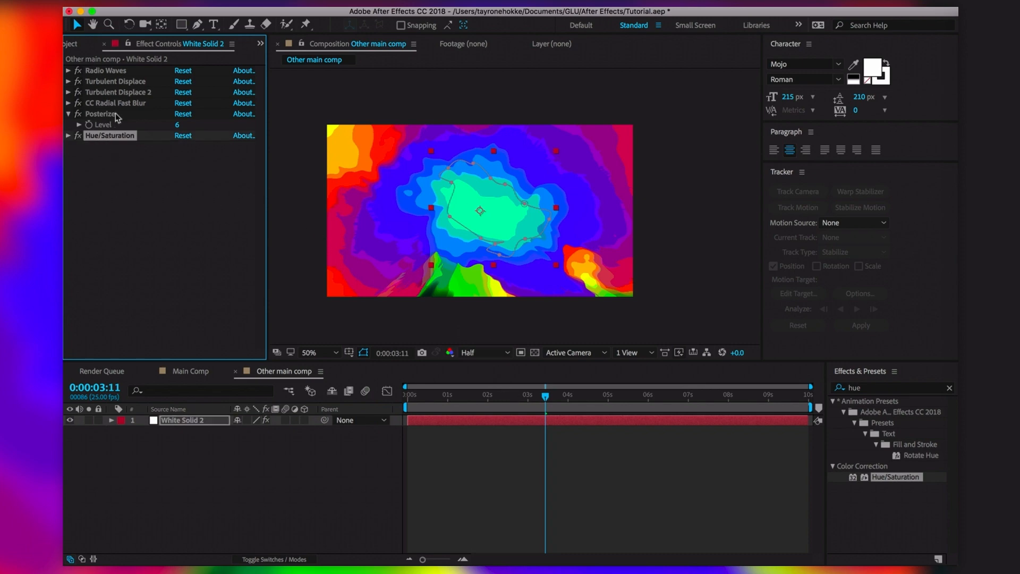
drag(428, 396, 355, 396)
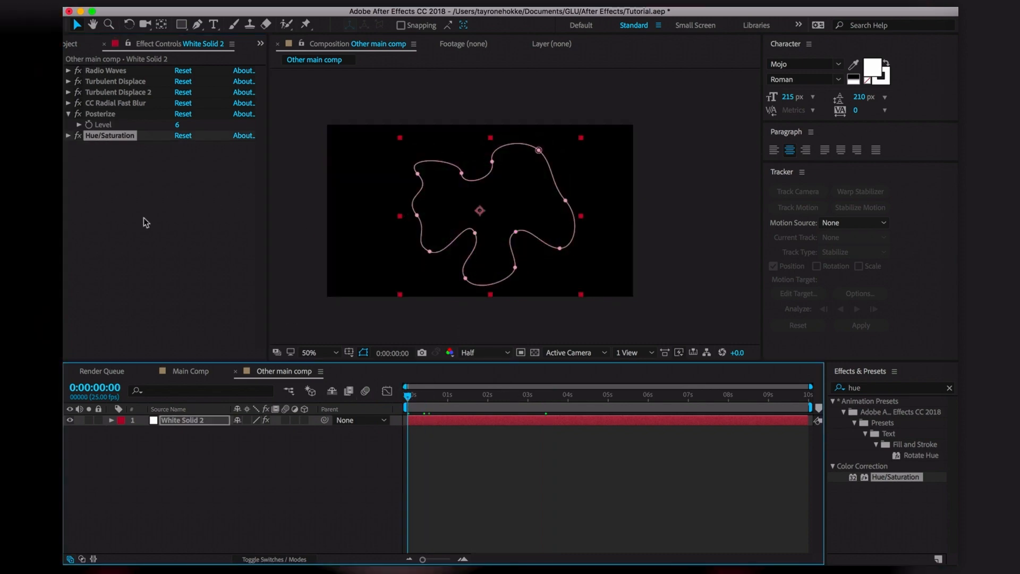
click(68, 135)
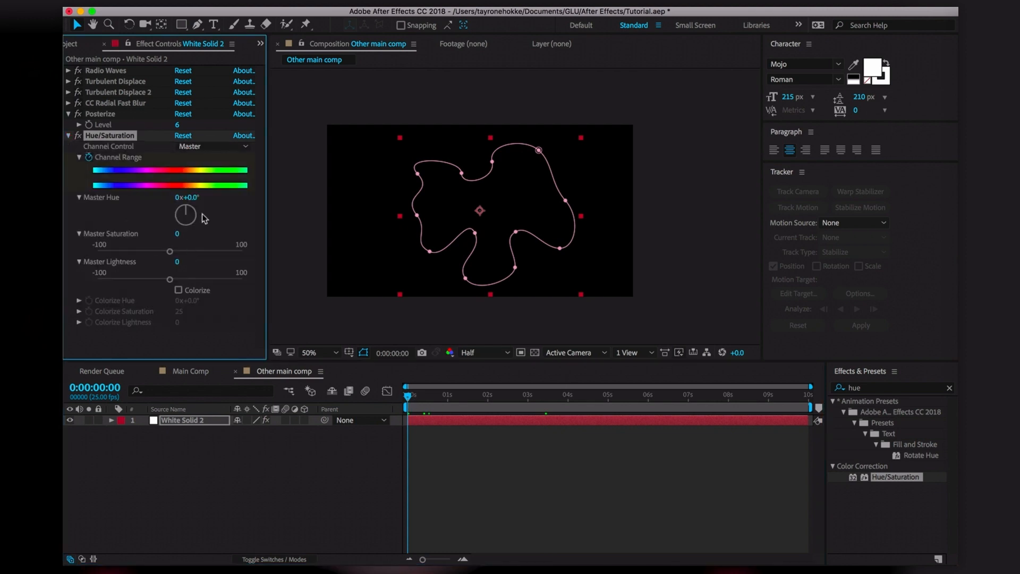
Test Master Hue on the animation, then collapse the Posterize and Hue/Saturation settings
drag(409, 396, 853, 382)
mouse_move(186, 213)
mouse_down()
mouse_move(228, 254)
mouse_move(127, 237)
mouse_move(130, 197)
mouse_move(185, 166)
mouse_move(230, 200)
mouse_move(226, 217)
mouse_move(199, 221)
mouse_up()
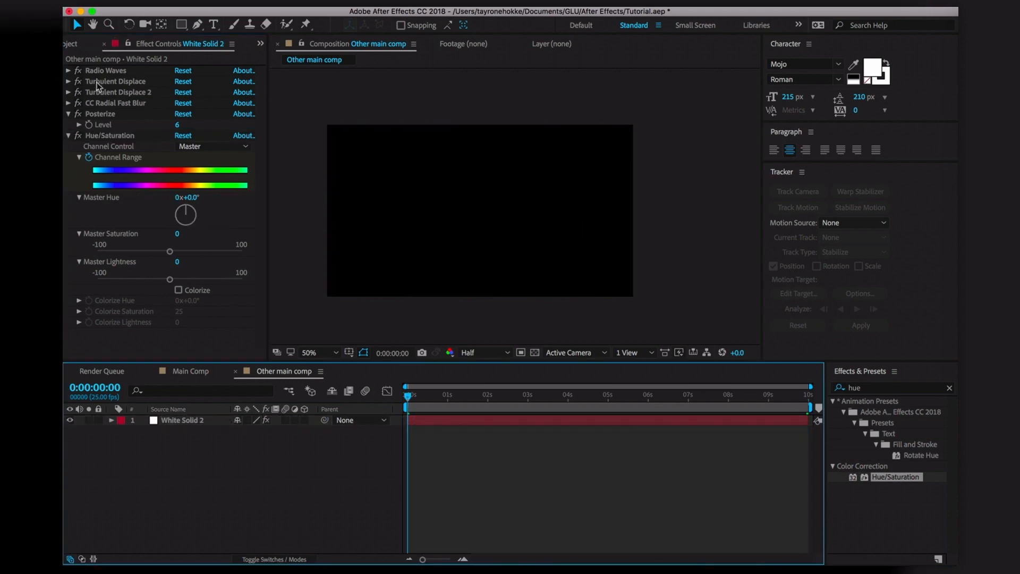
click(69, 114)
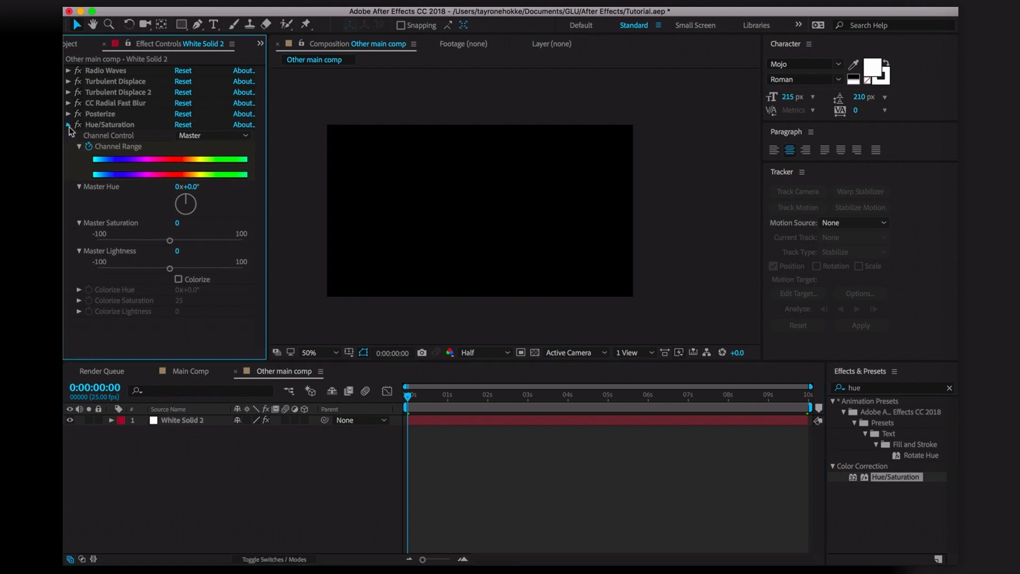
click(68, 125)
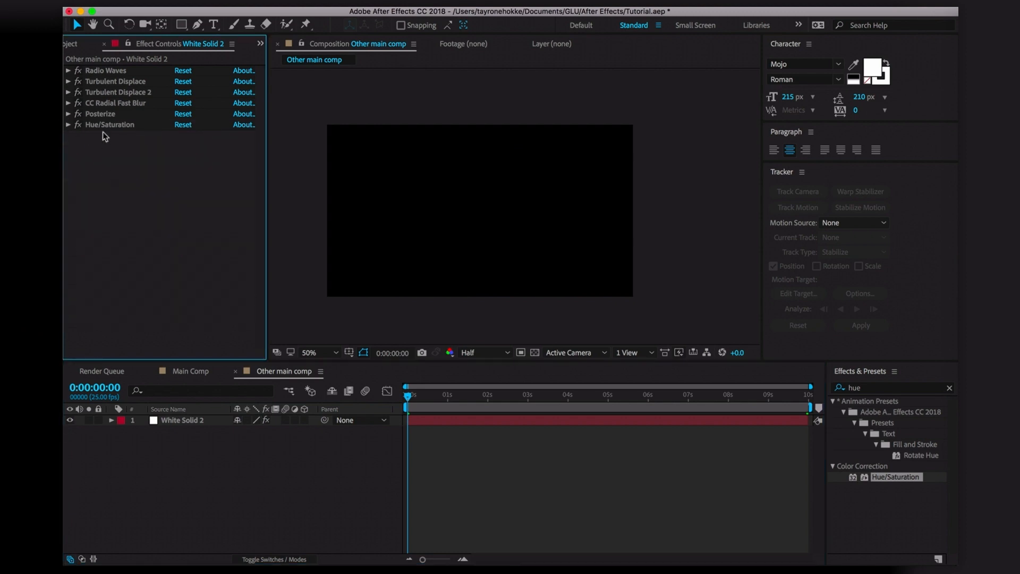
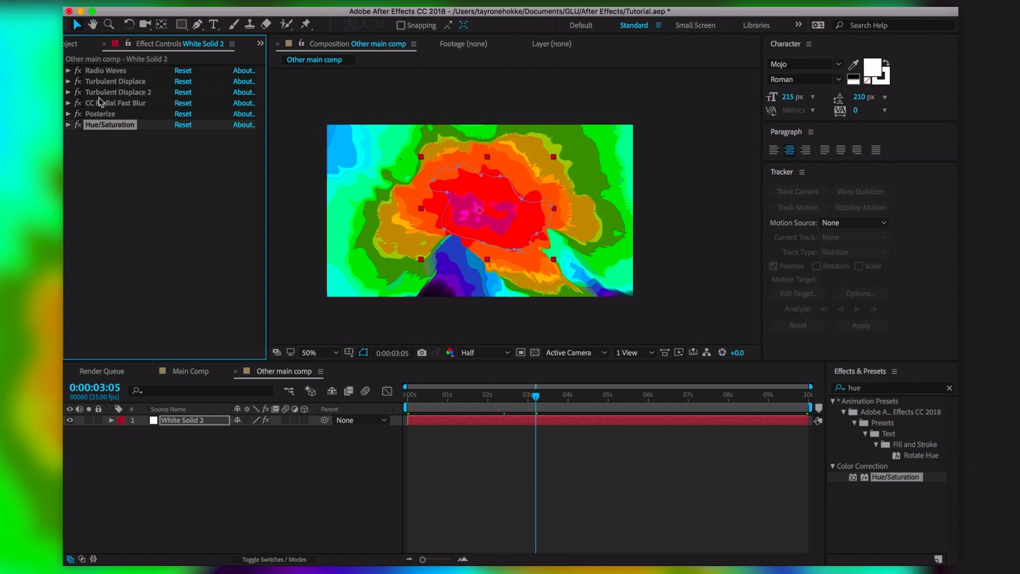
Move Hue/Saturation above CC Radial Fast Blur and raise its Master Saturation to 31
drag(112, 118, 114, 114)
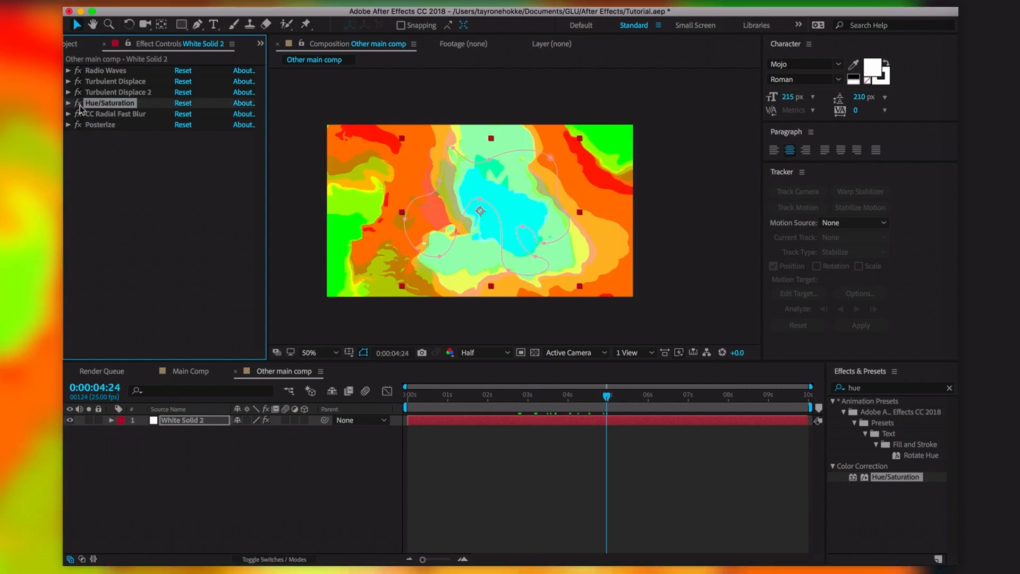
click(69, 103)
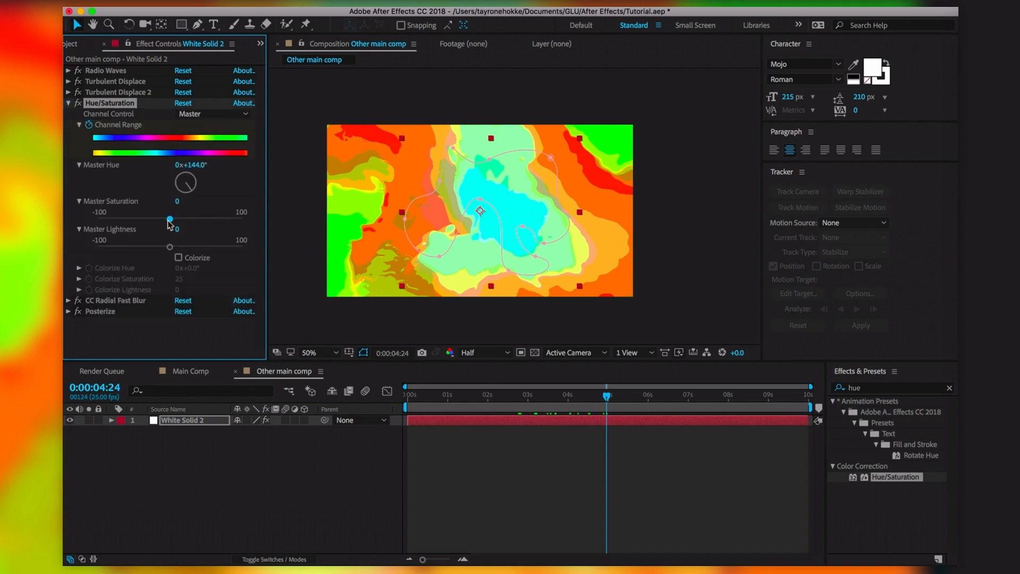
drag(169, 219, 180, 262)
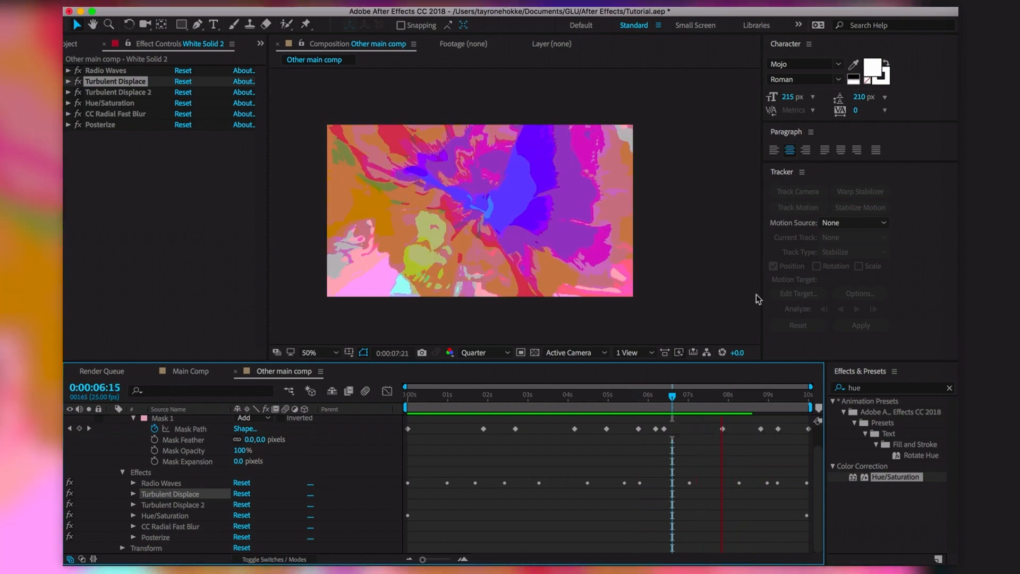
Stop the preview, scrub back through the animation, and select the old Effects & Presets search term
click(631, 396)
drag(627, 422, 675, 451)
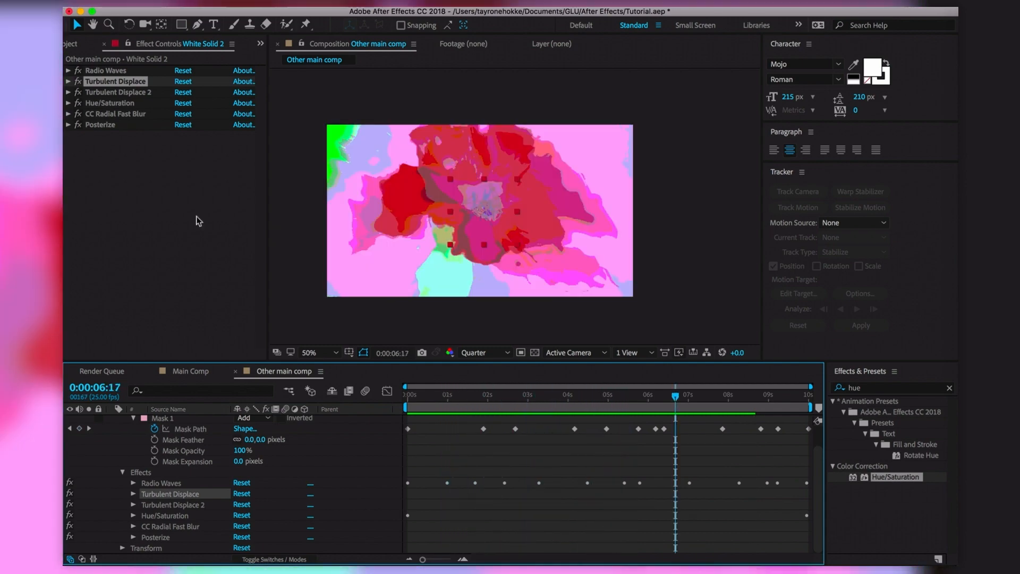
click(198, 221)
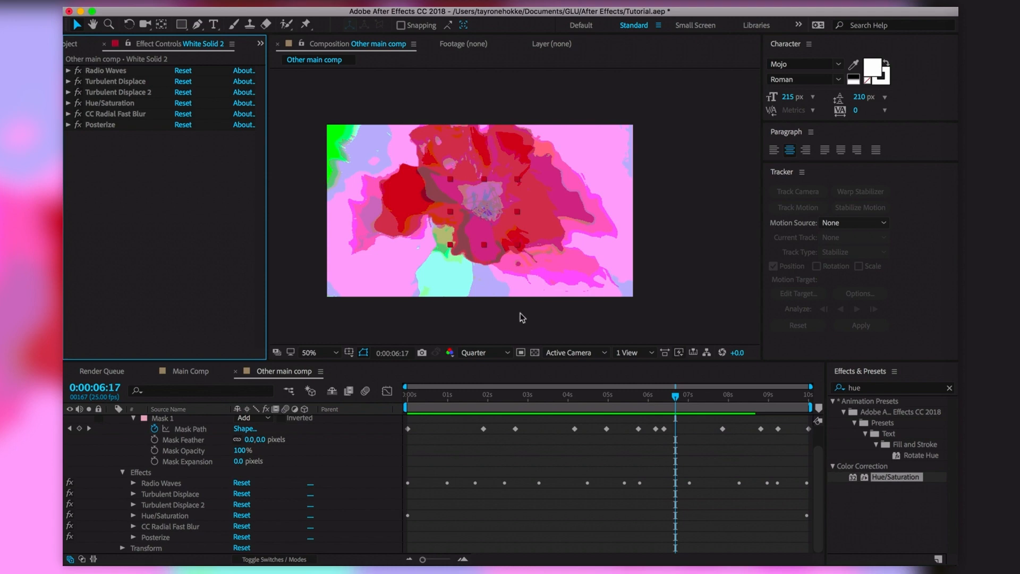
click(886, 389)
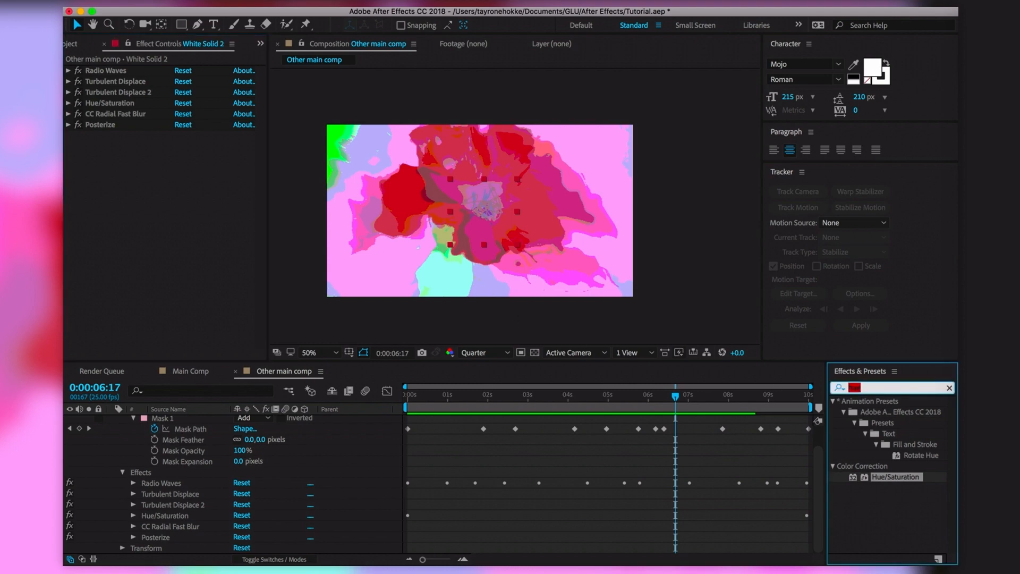
Search 'turb' and add a third Turbulent Displace to the solid, previewing around 2:08–2:12
text(turb)
drag(894, 450, 154, 248)
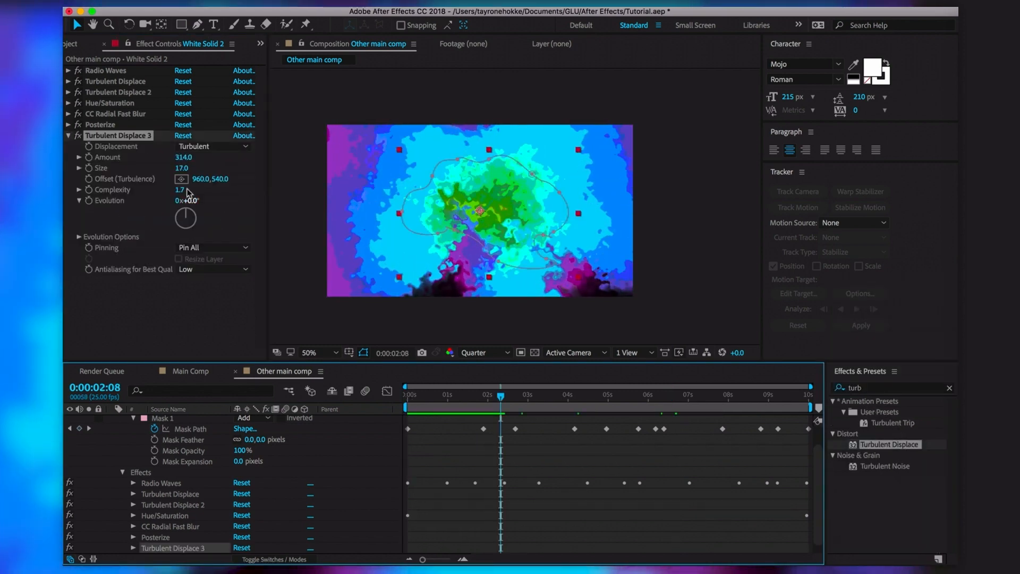
click(240, 189)
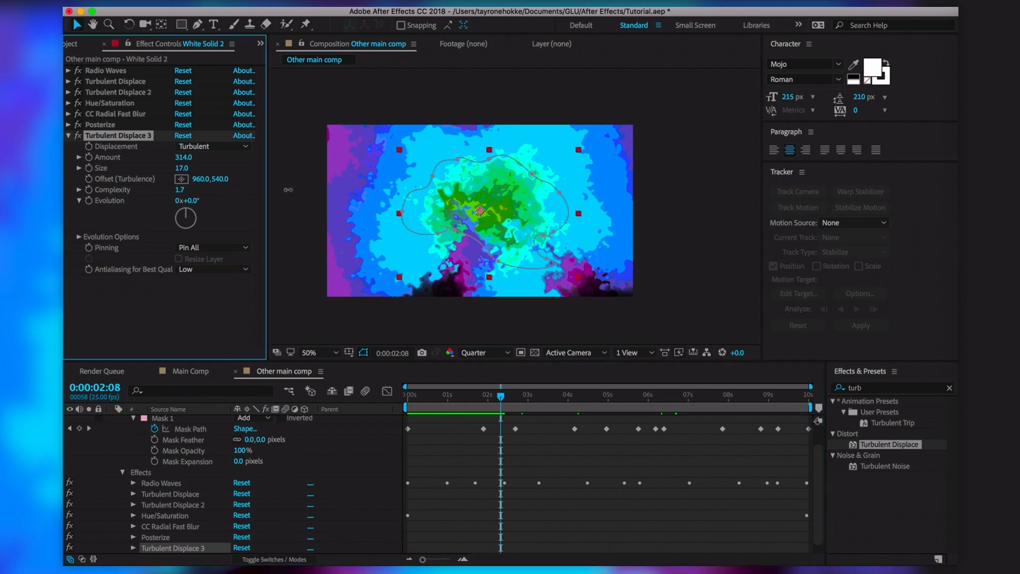
click(506, 409)
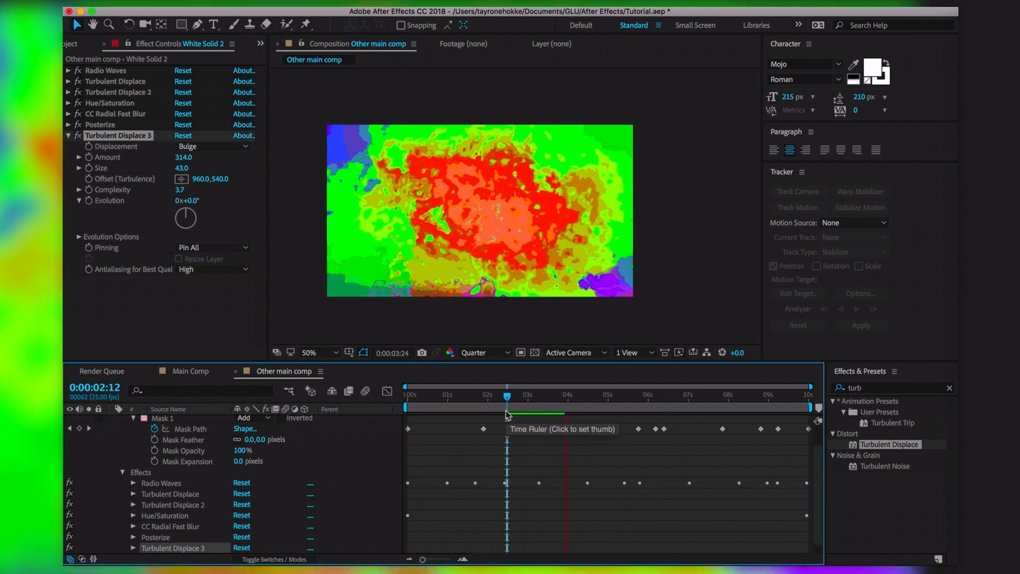
key(space)
Delete the trial Turbulent Displace 3 and review the animation around 4:05
click(132, 139)
key(Delete)
drag(629, 398, 577, 412)
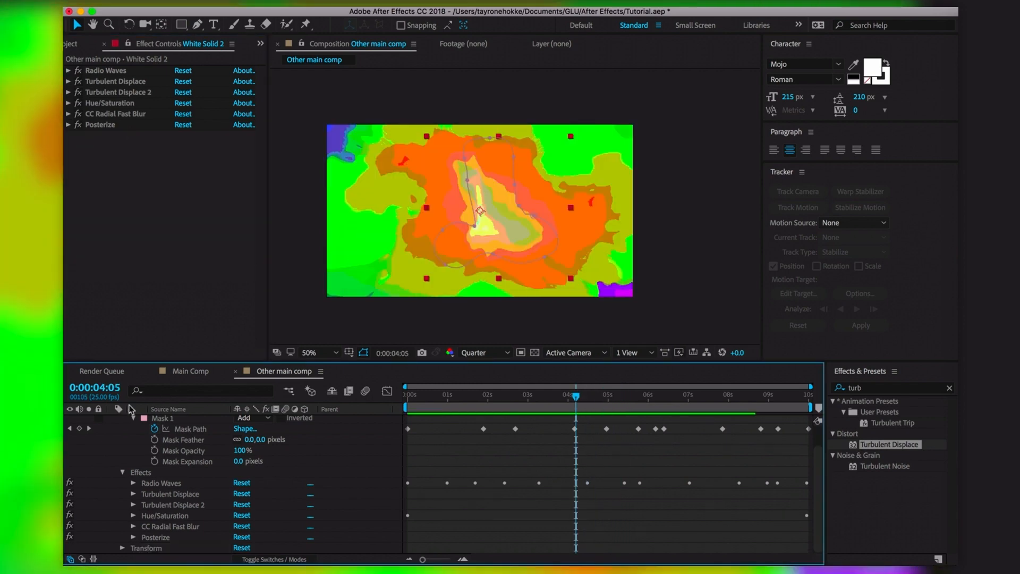
scroll(202, 475, up, 2)
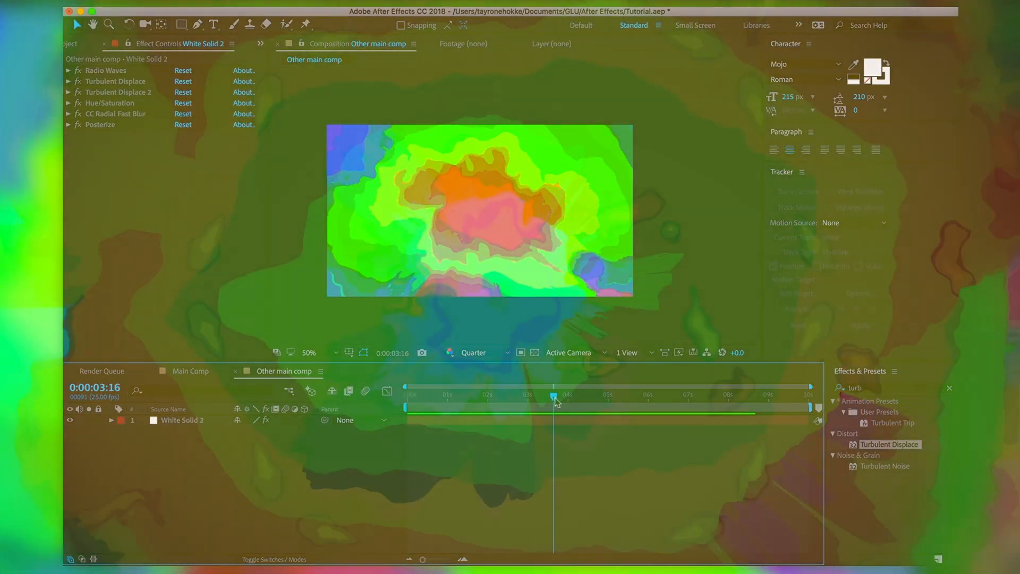
Duplicate the White Solid 2 layer with Cmd+D and select the top copy
drag(555, 403, 587, 417)
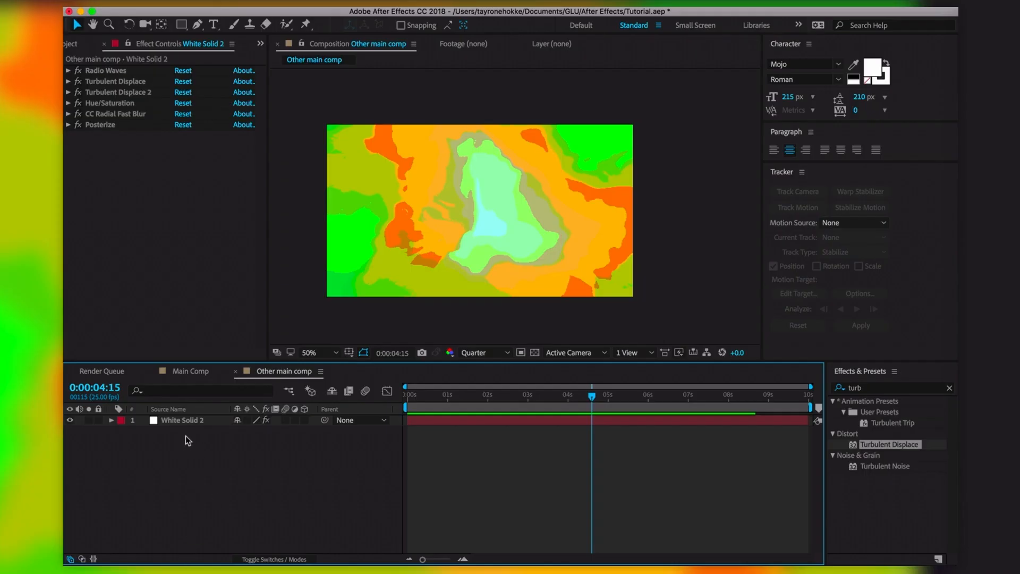
click(190, 424)
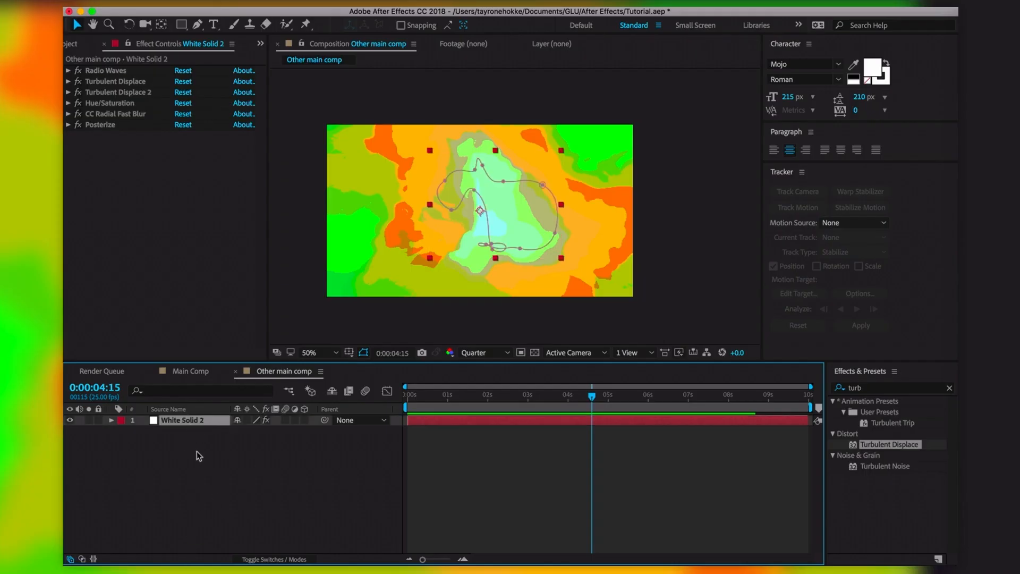
click(196, 451)
click(184, 420)
key(super+d)
click(292, 511)
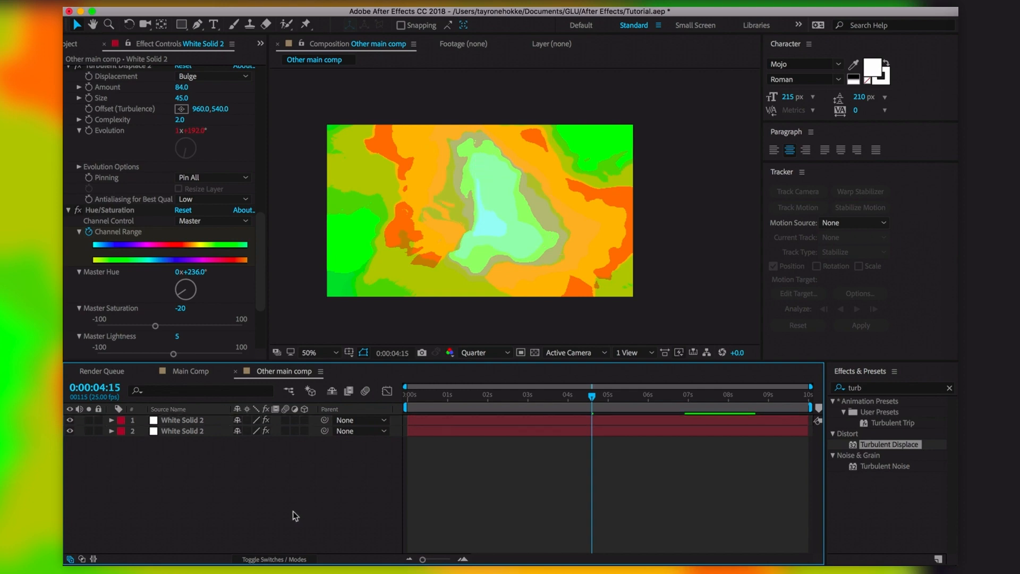
click(229, 421)
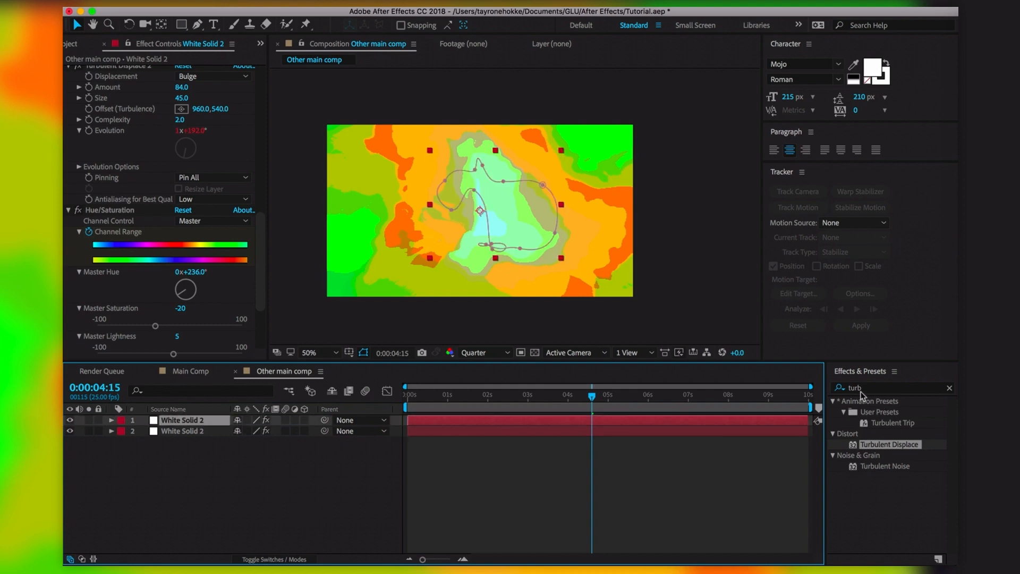
Select the old search term and collapse all the top copy's effects
click(872, 390)
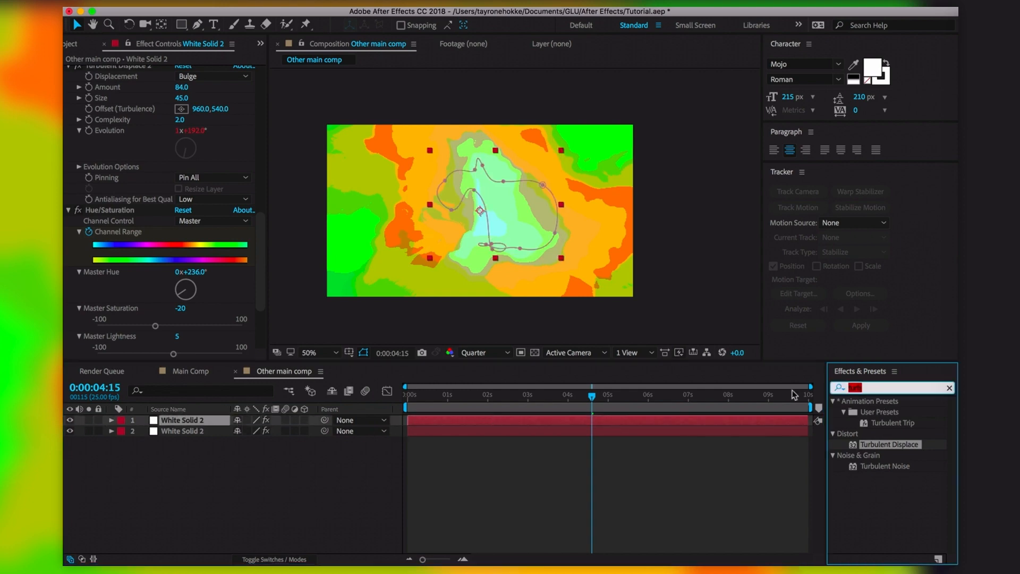
scroll(145, 127, up, 10)
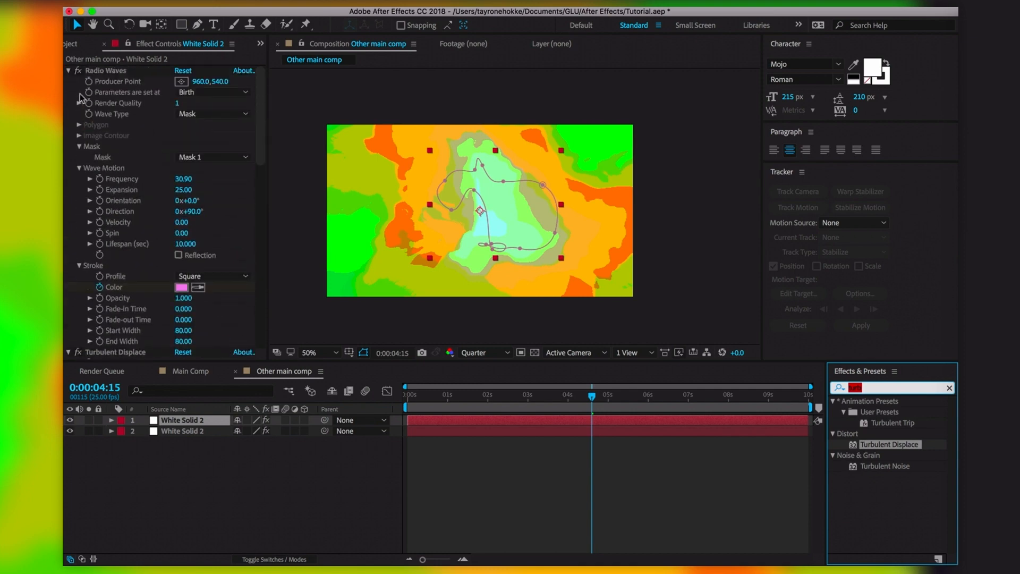
super+click(69, 72)
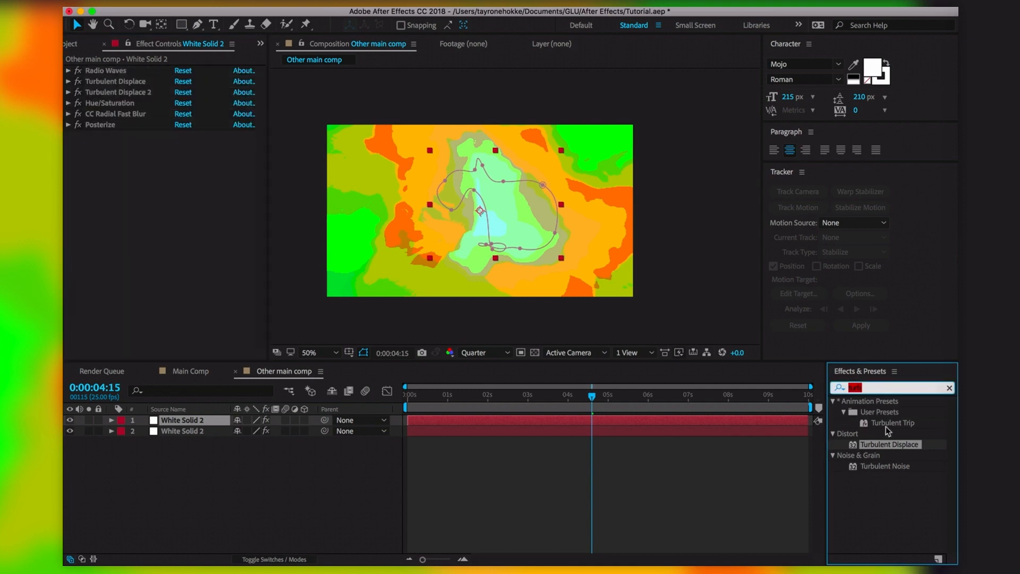
Search 'star b', apply CC Star Burst to the top solid, preview, and hide the lower layer
text(star)
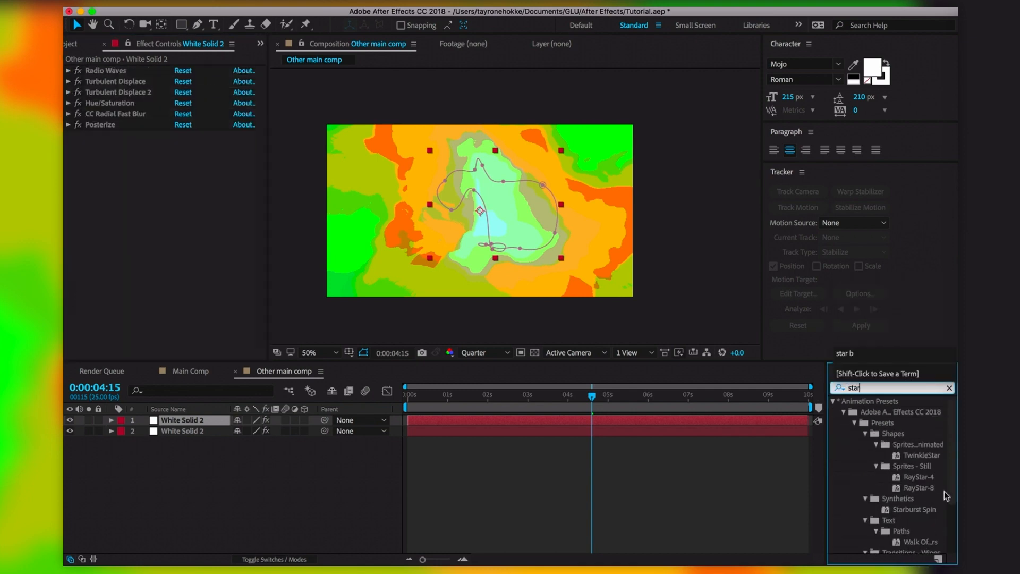
text( b)
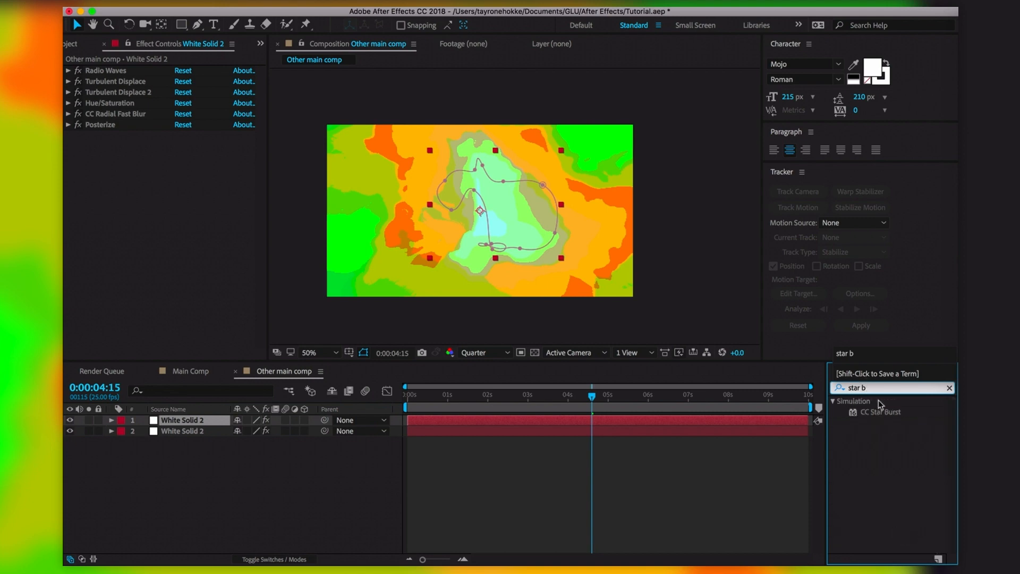
drag(884, 417, 505, 232)
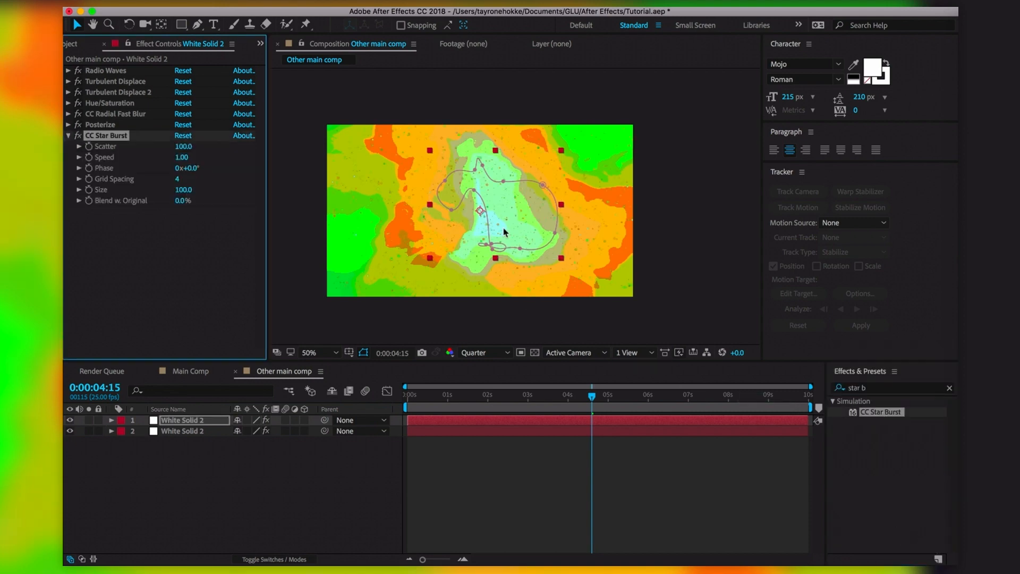
drag(573, 394, 389, 392)
key(space)
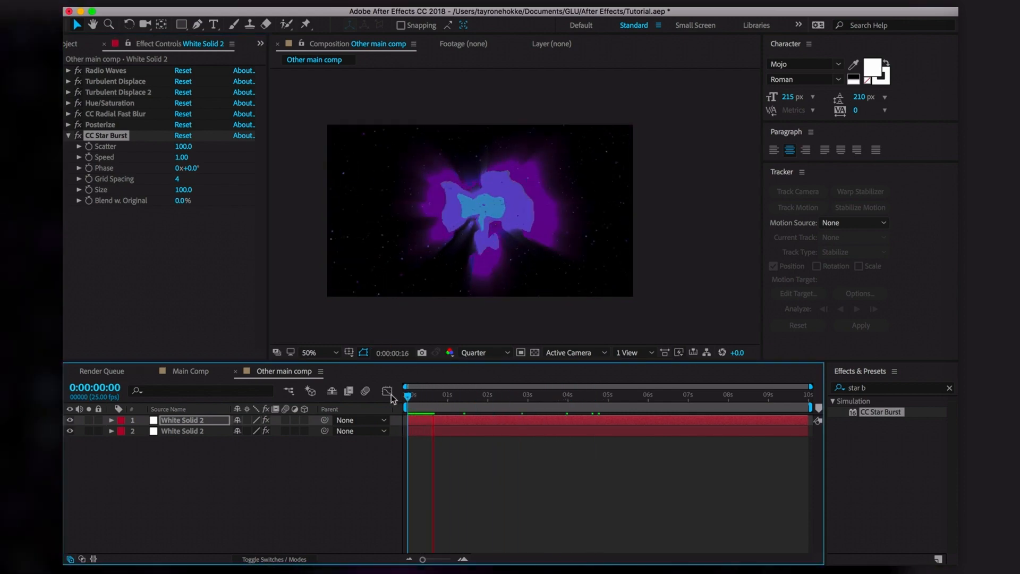
key(space)
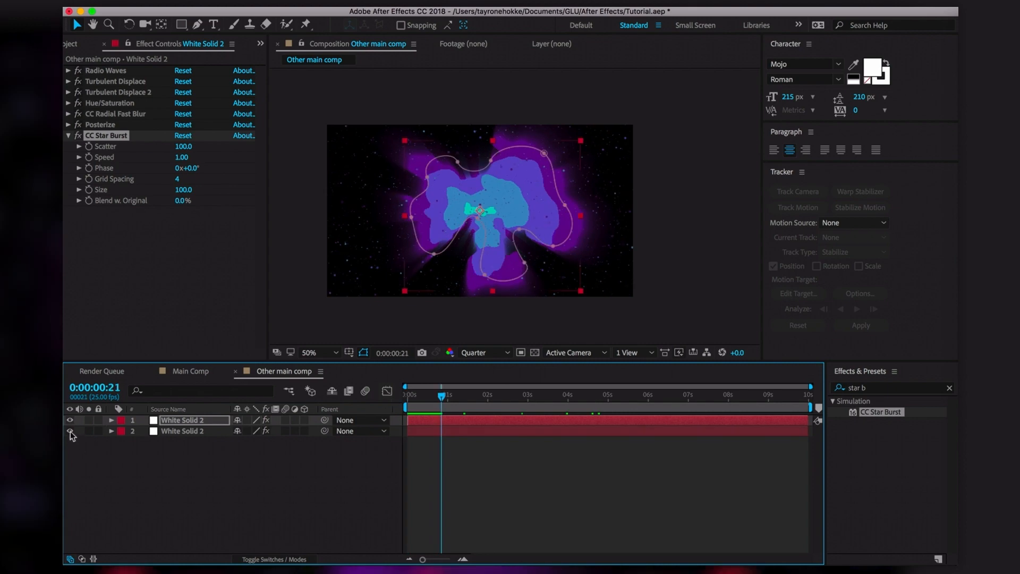
click(141, 500)
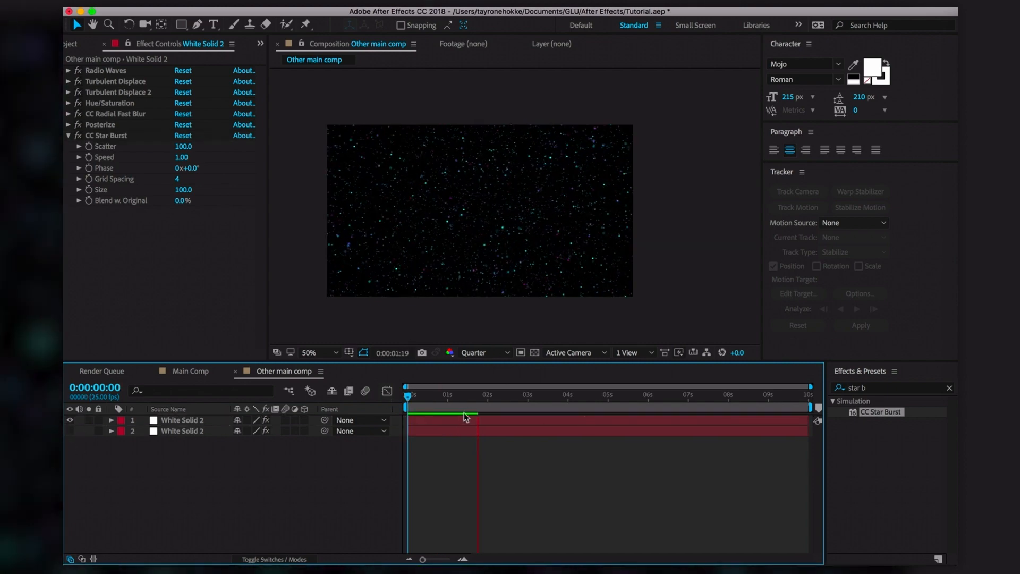
Set Star Burst Scatter 265, Grid Spacing 31 and Speed 1.20, preview, and show the bottom layer again
click(476, 406)
click(167, 257)
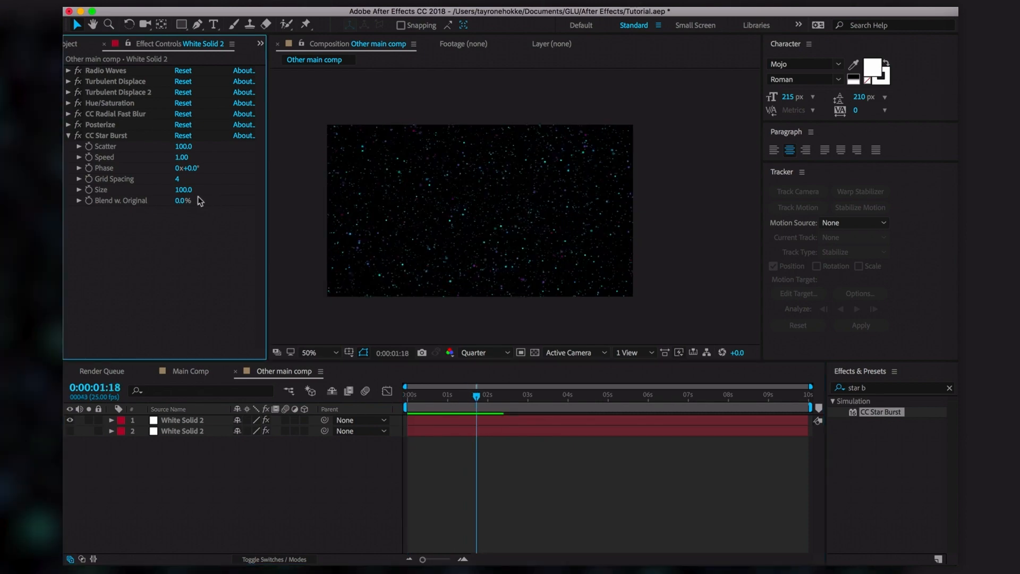
drag(184, 190, 371, 214)
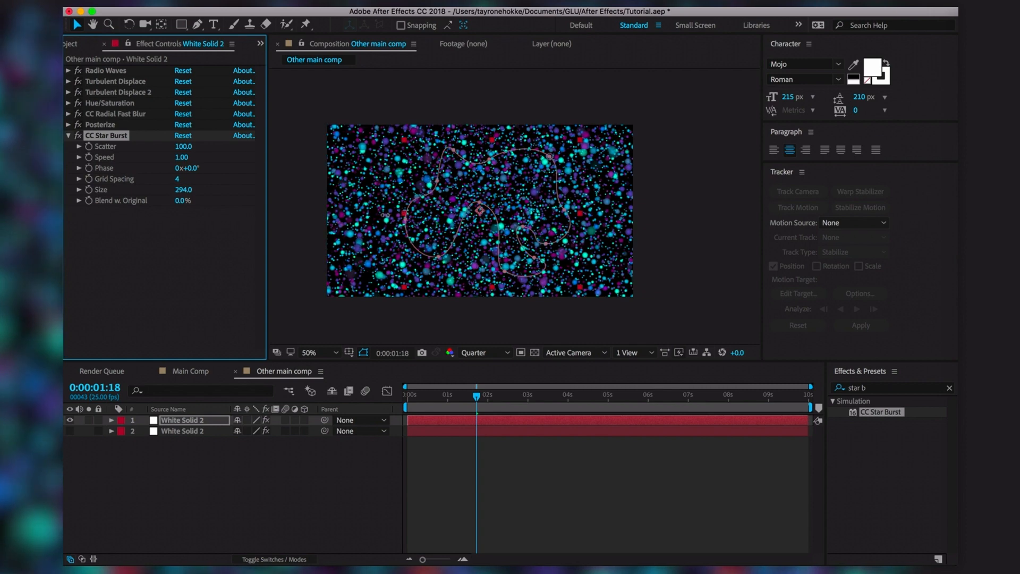
click(181, 182)
drag(177, 179, 212, 168)
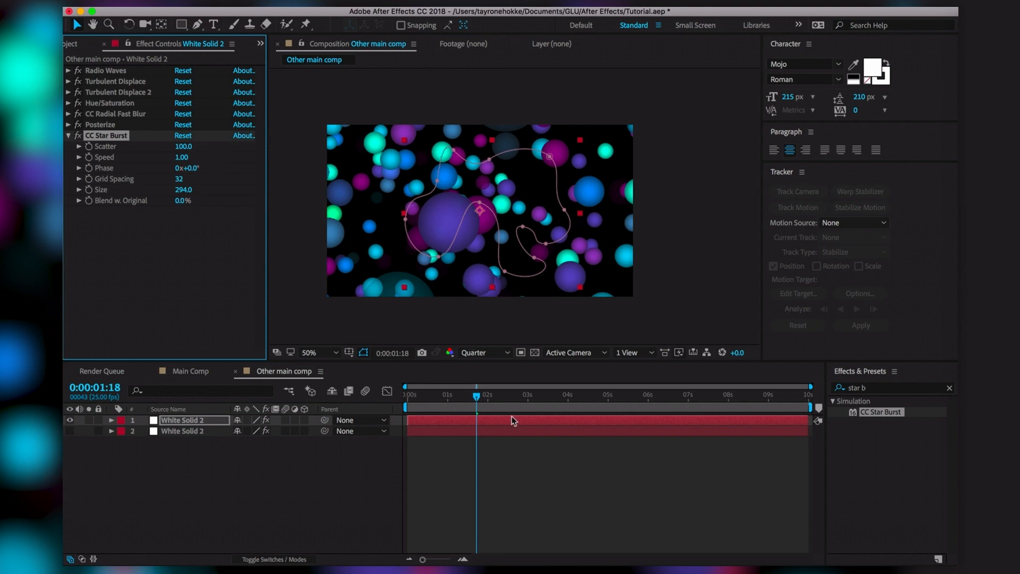
drag(185, 156, 261, 146)
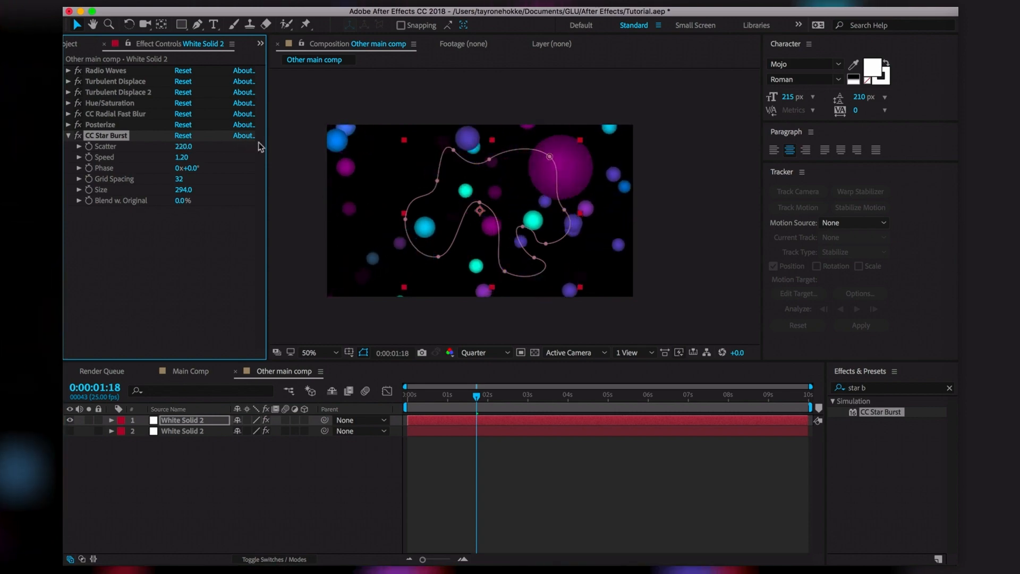
key(space)
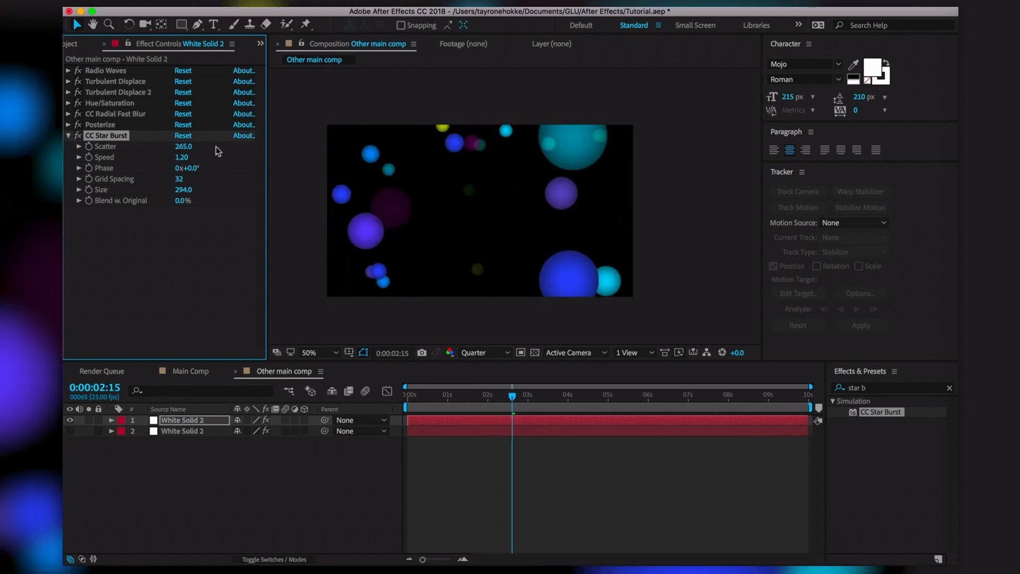
key(space)
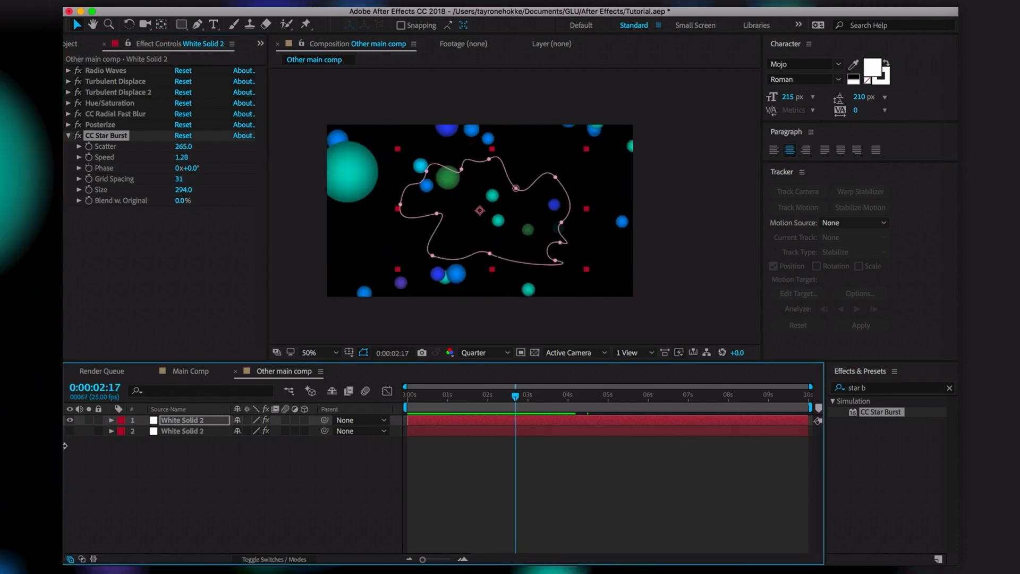
click(69, 431)
Preview the comp with both layers visible and collapse the CC Star Burst settings
key(space)
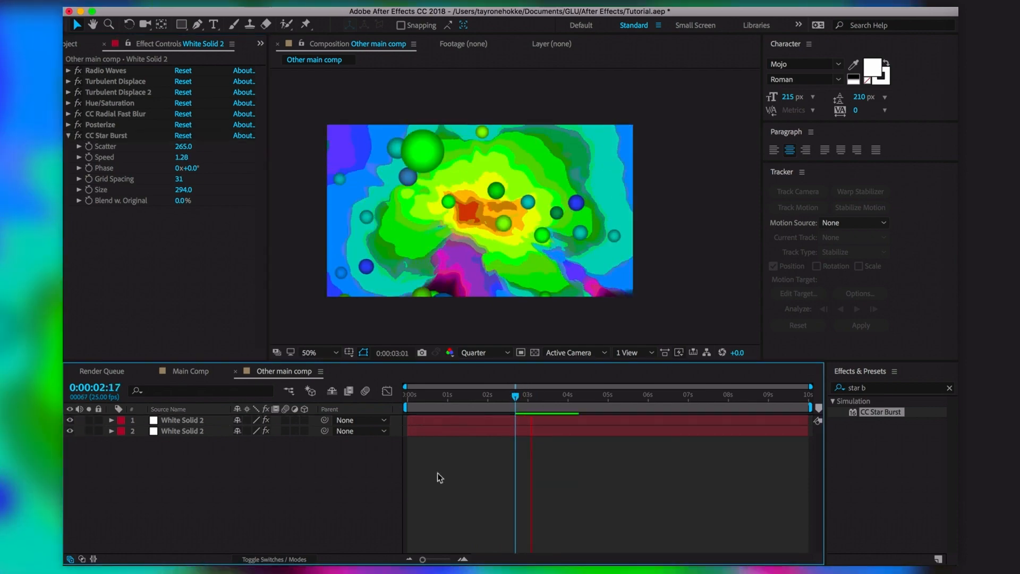
key(space)
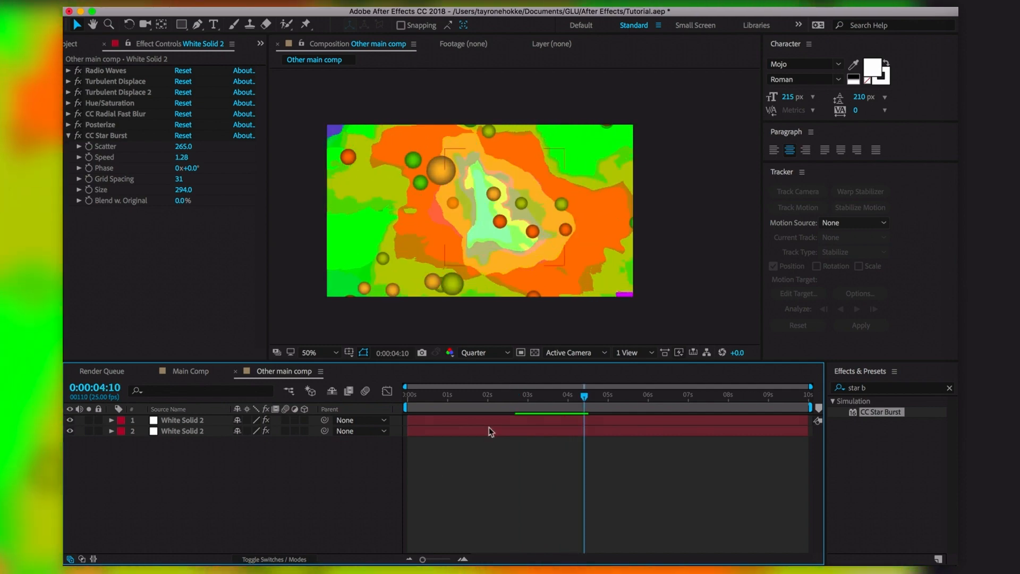
drag(584, 397, 570, 398)
click(68, 136)
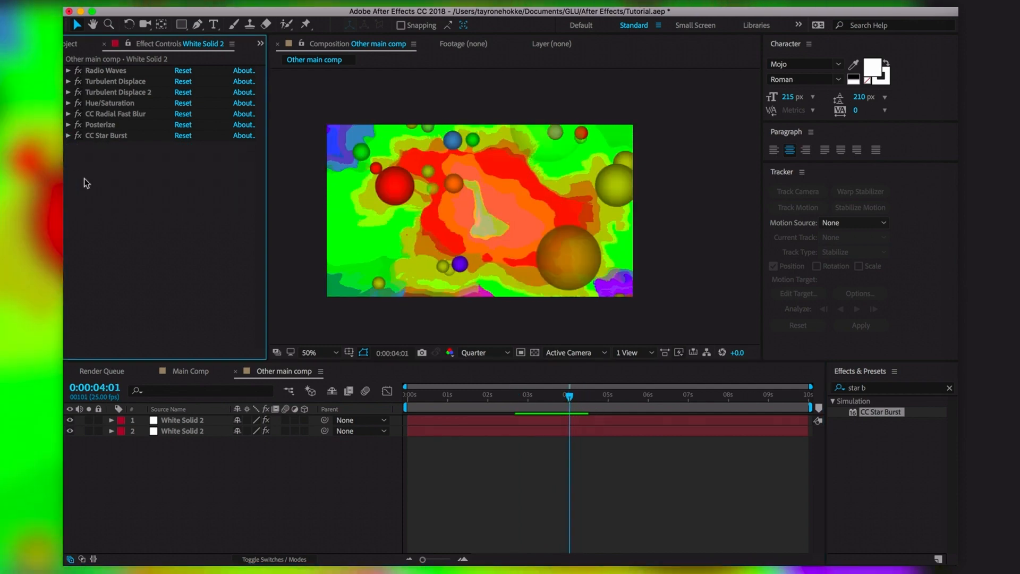
Move both Turbulent Displace effects below CC Star Burst and preview the melted blobs
click(130, 83)
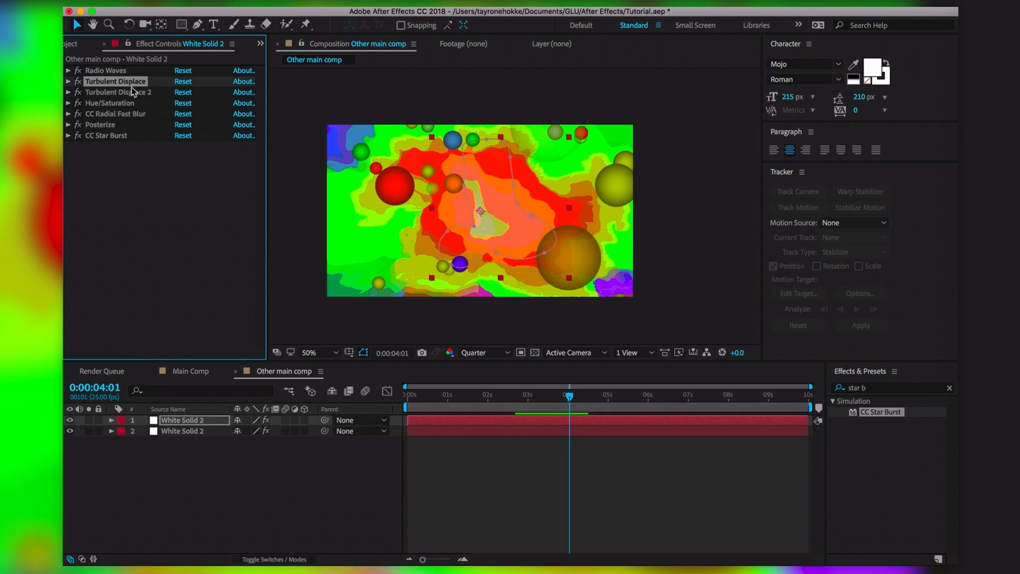
shift+click(132, 88)
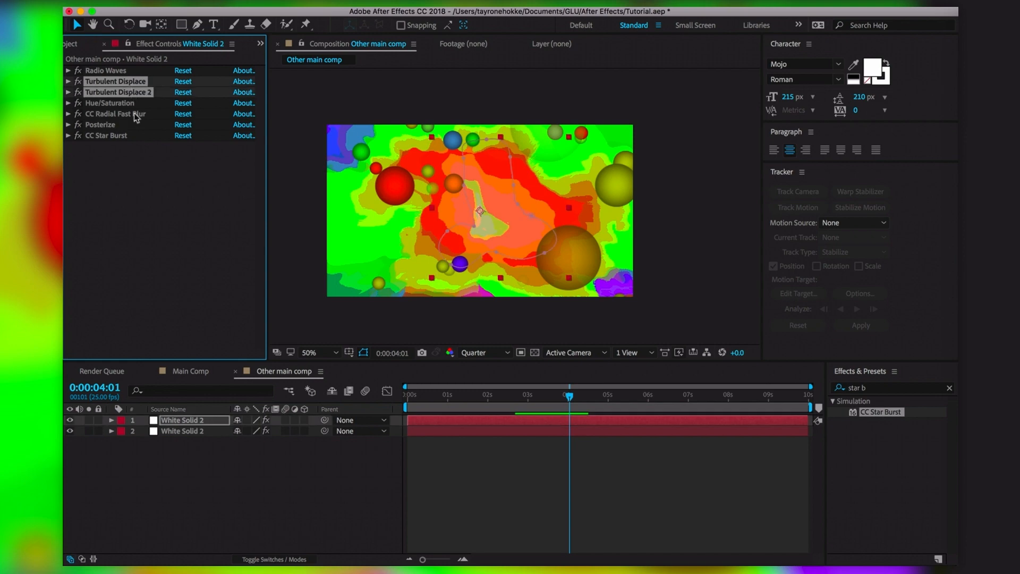
drag(131, 80, 126, 159)
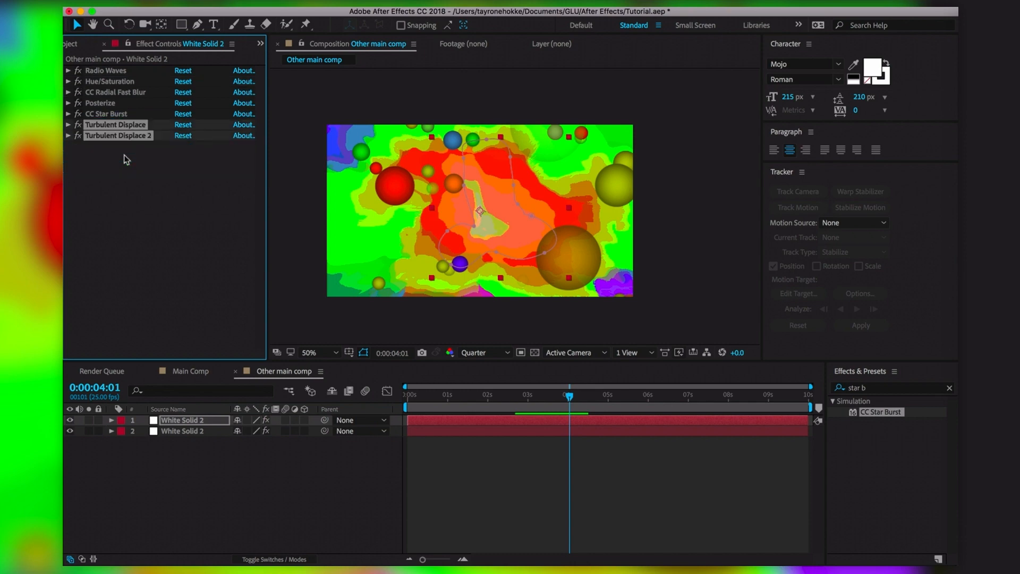
click(143, 206)
click(395, 318)
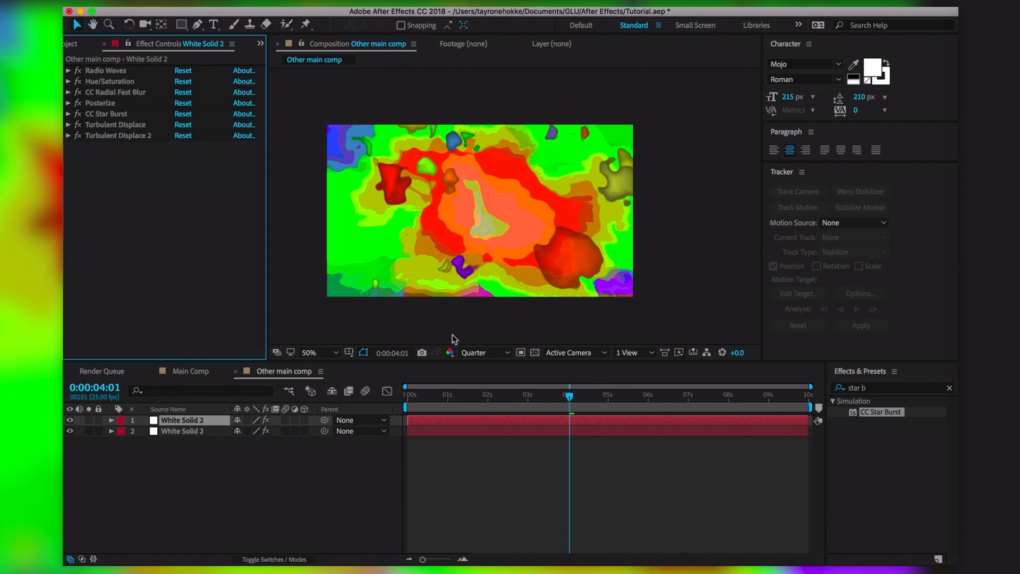
key(space)
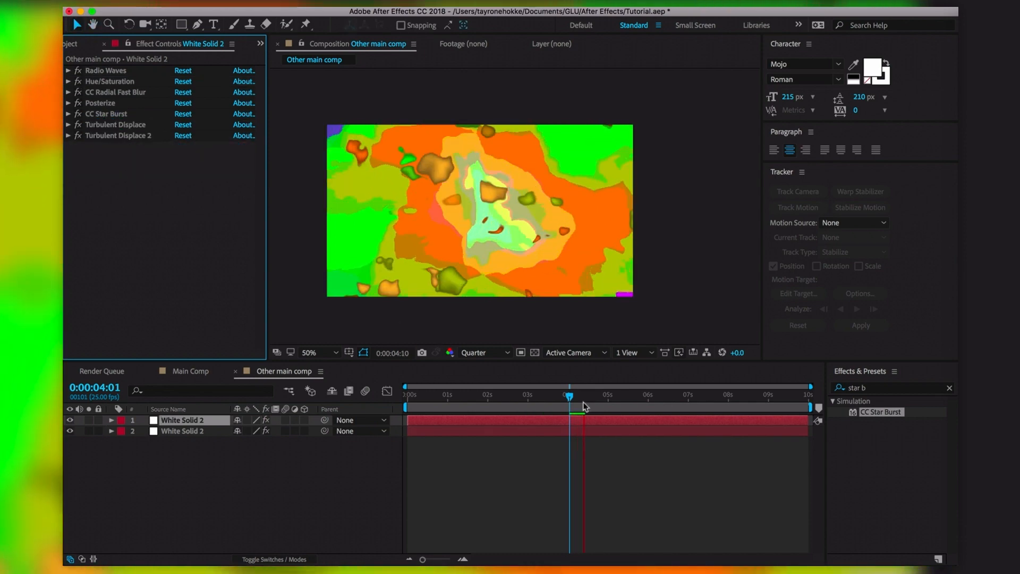
Preview from the start, then move Posterize to the bottom of the top solid's effect stack
drag(571, 398, 451, 400)
key(space)
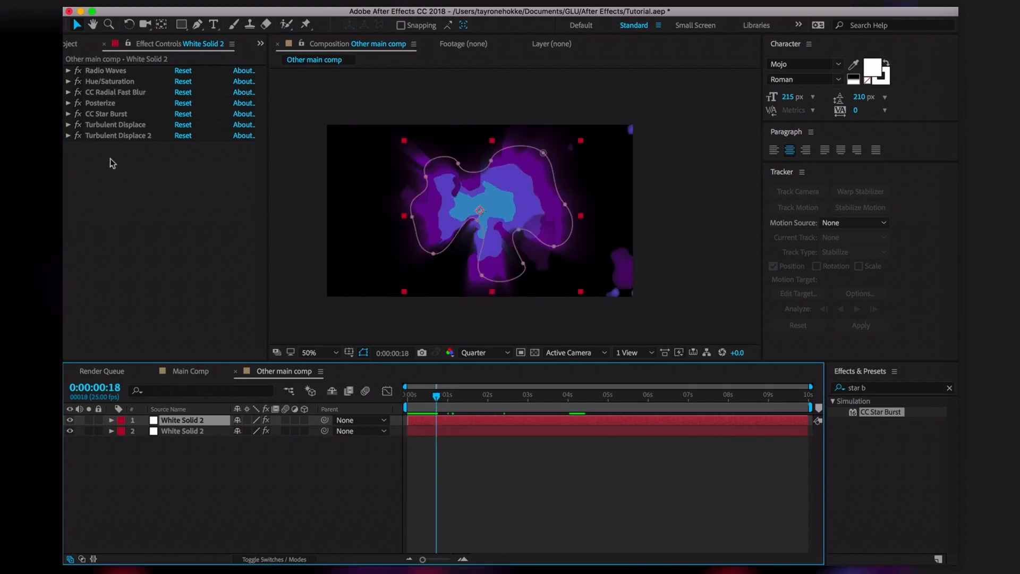
drag(472, 396, 495, 403)
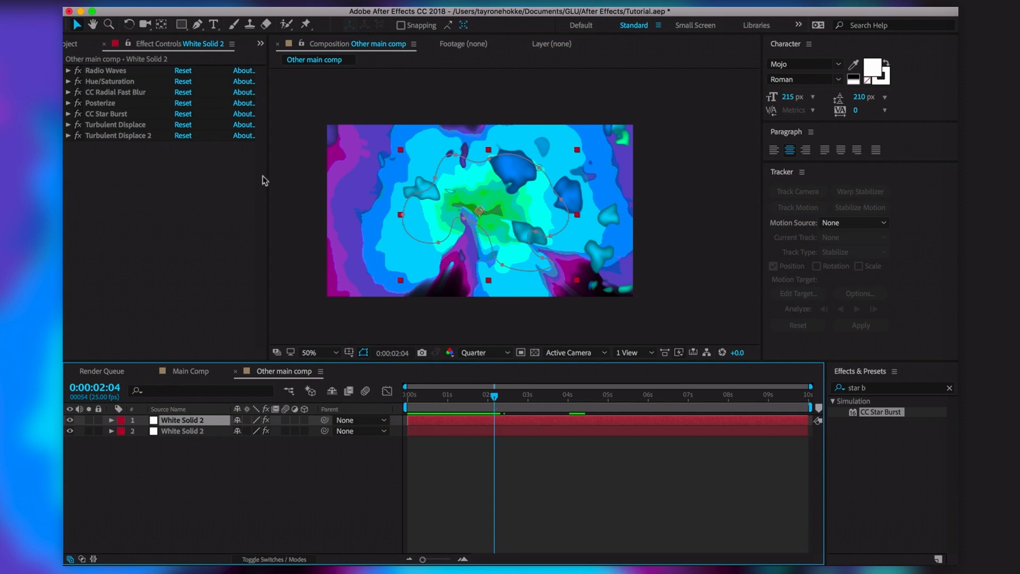
click(180, 171)
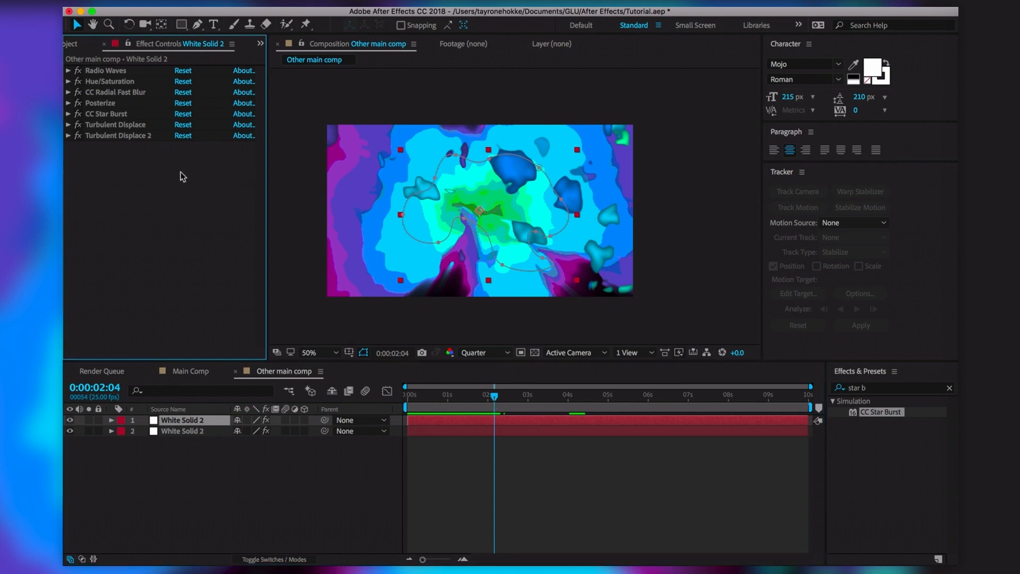
click(109, 103)
drag(111, 112, 111, 152)
click(142, 207)
Show the timeline's blending Mode column and open a layer's Mode list
drag(507, 399, 578, 414)
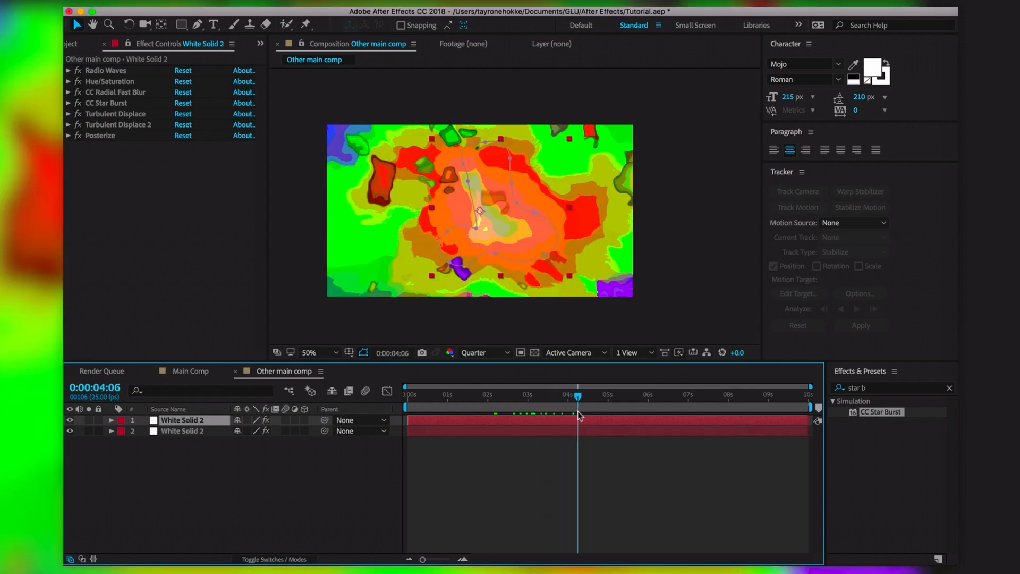
click(537, 488)
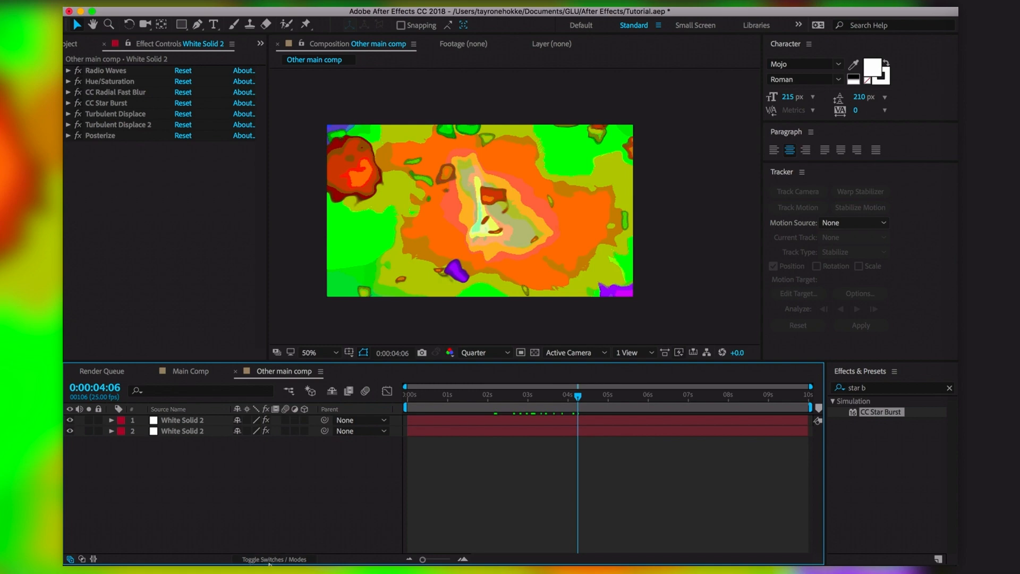
click(299, 559)
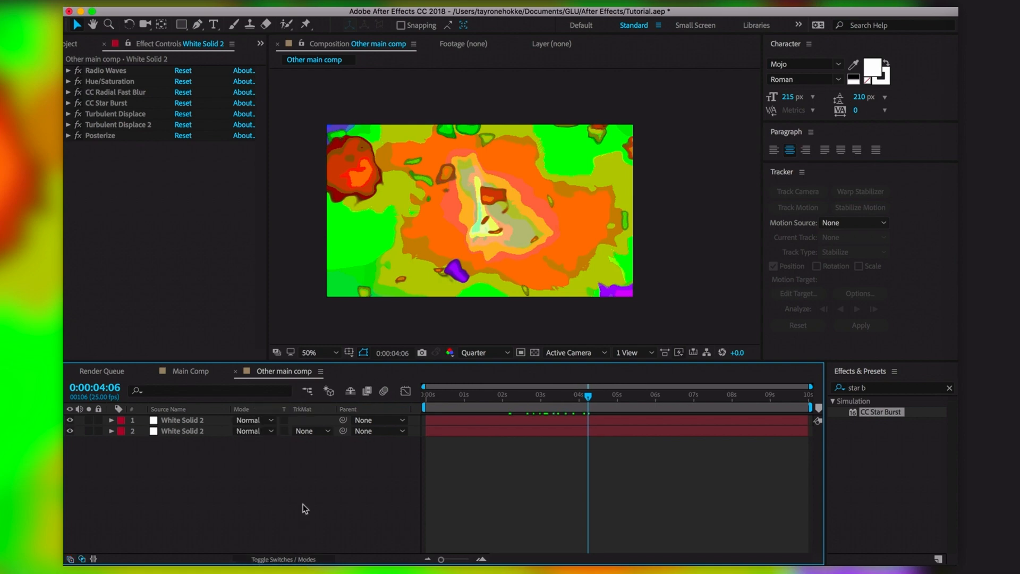
click(270, 431)
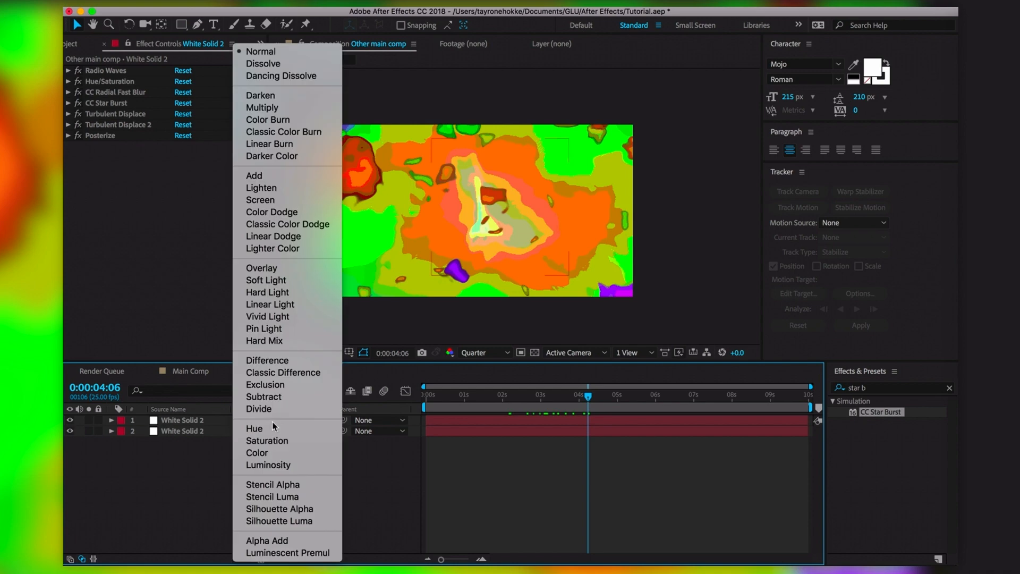
Try Dissolve, Darken and Lighten blend modes on the top White Solid 2
click(272, 422)
click(264, 421)
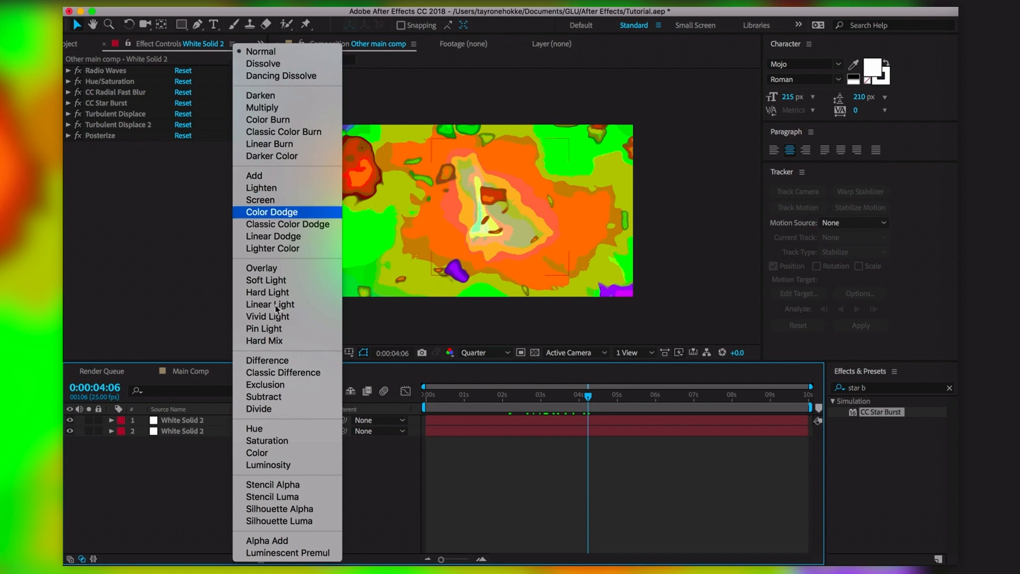
click(259, 66)
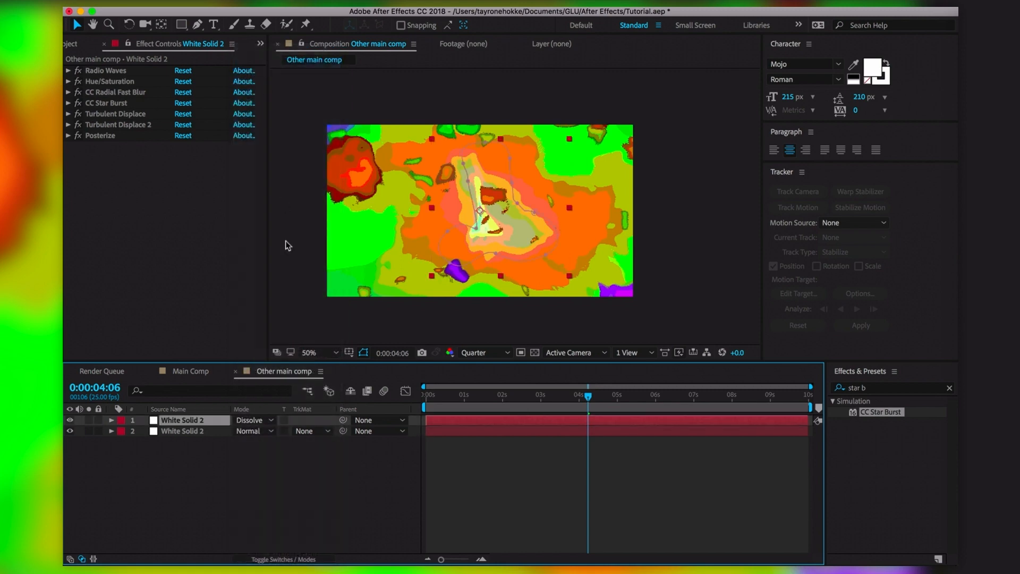
click(252, 420)
click(263, 95)
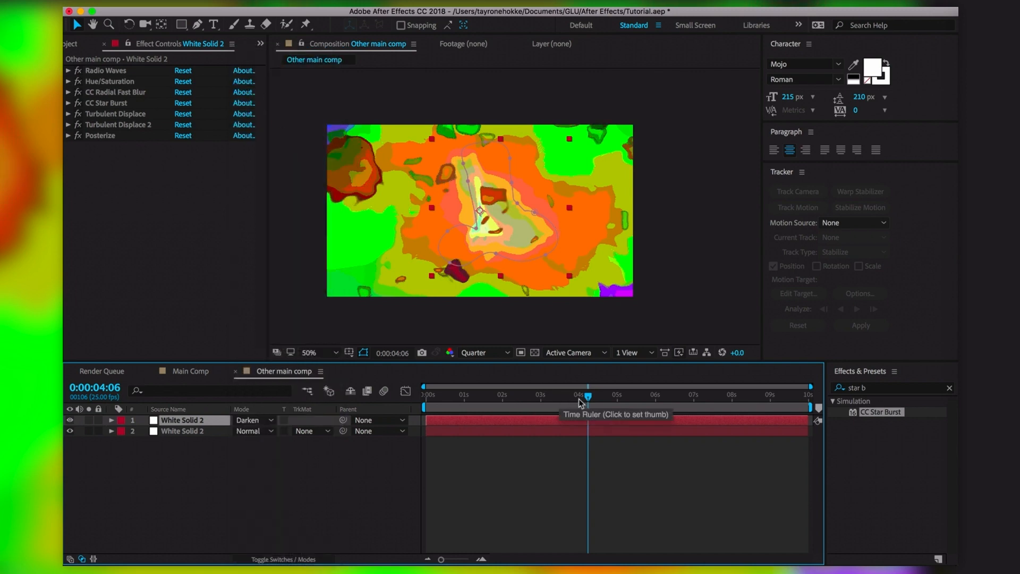
click(261, 421)
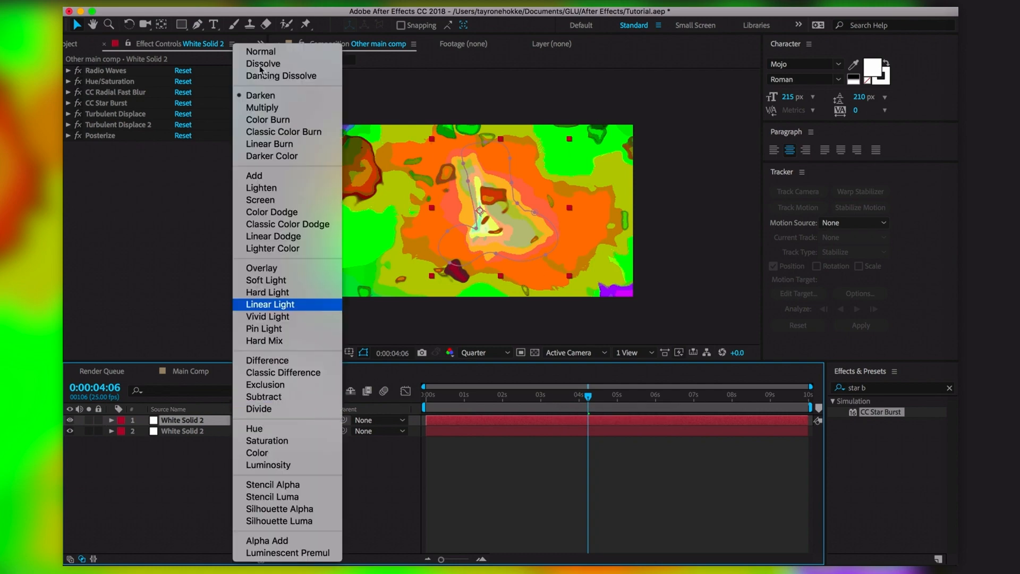
click(273, 188)
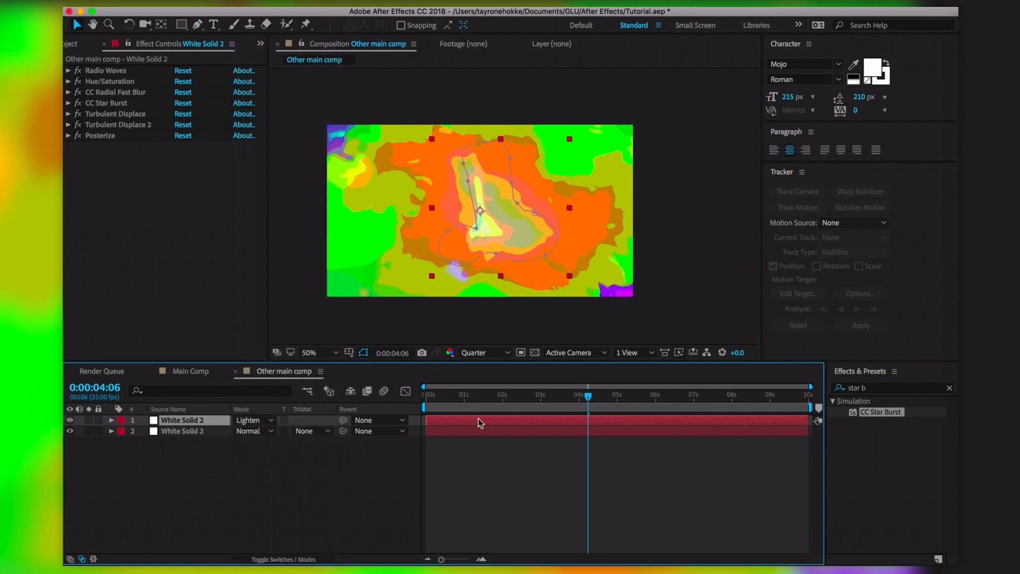
Set the top layer's blend mode to Overlay and review frames around 3–4 seconds
drag(588, 396, 616, 403)
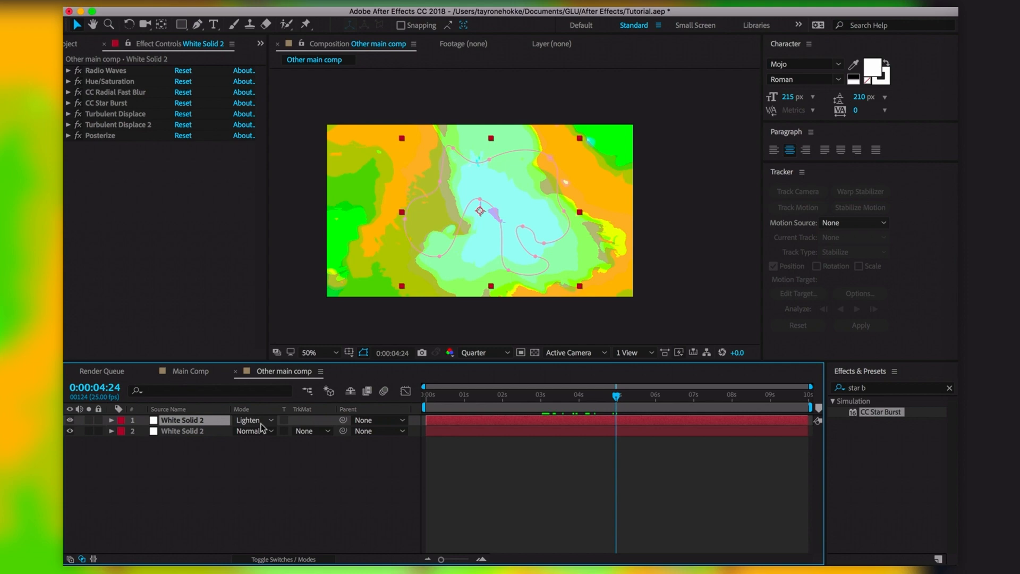
click(260, 424)
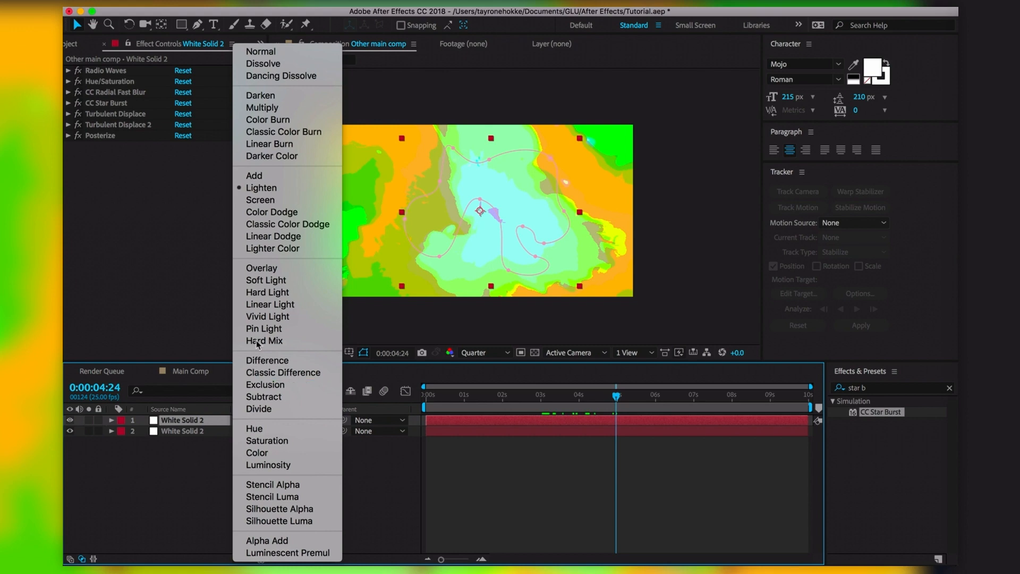
click(258, 267)
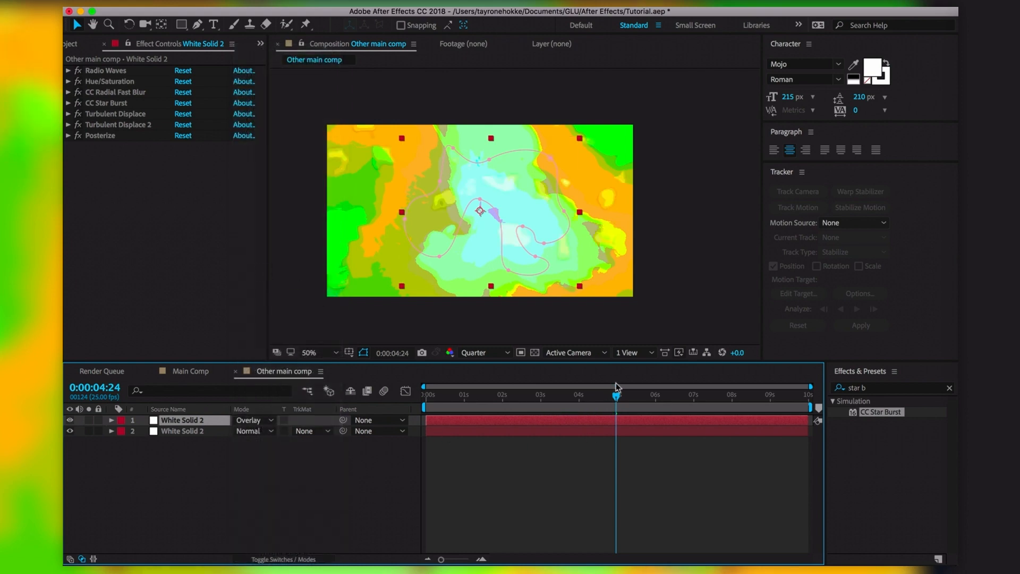
click(253, 419)
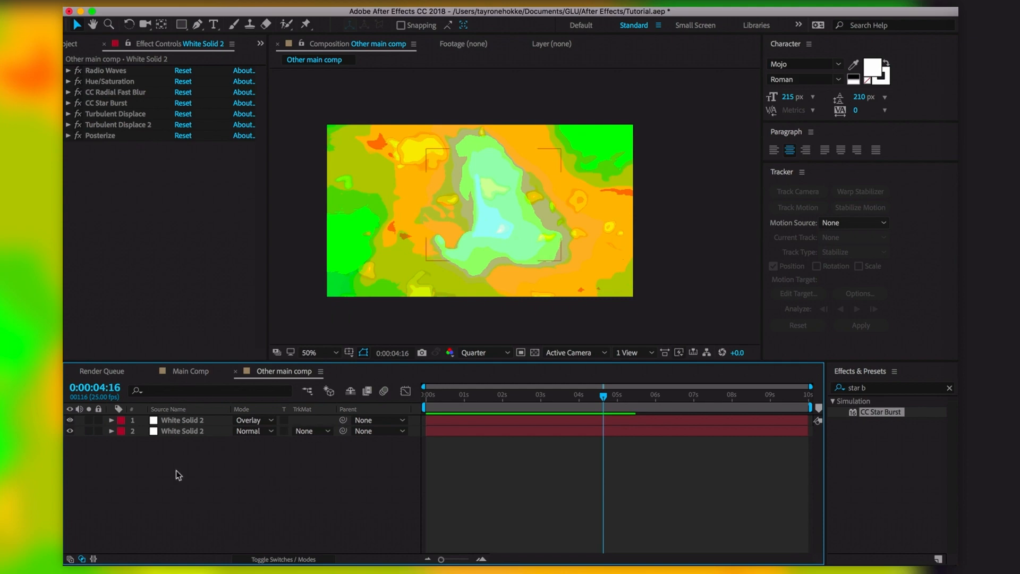
drag(604, 396, 587, 396)
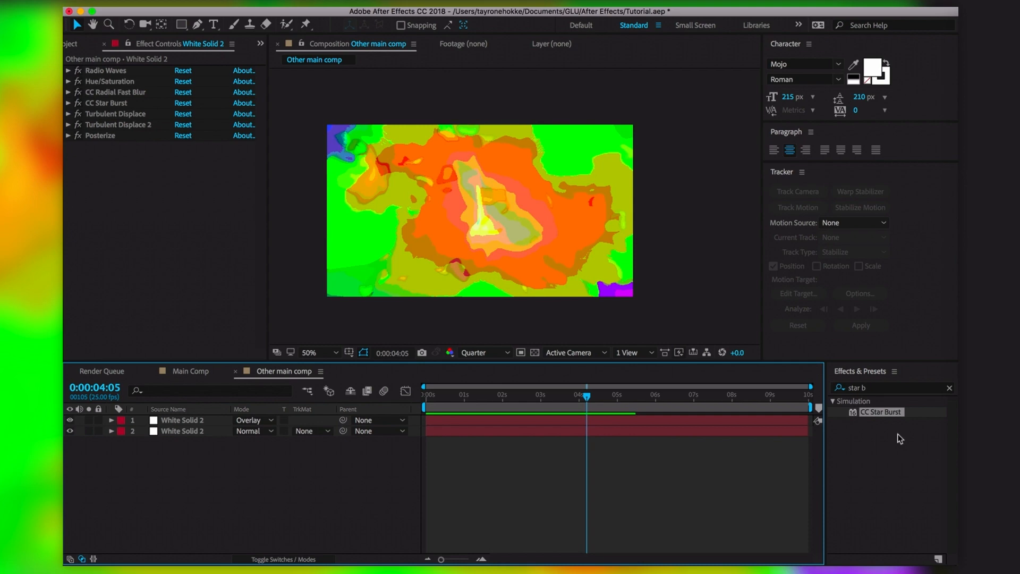
Search effects for 'cc kal' and hide the top Overlay layer, scrubbing between 2:10 and 4:12
click(869, 390)
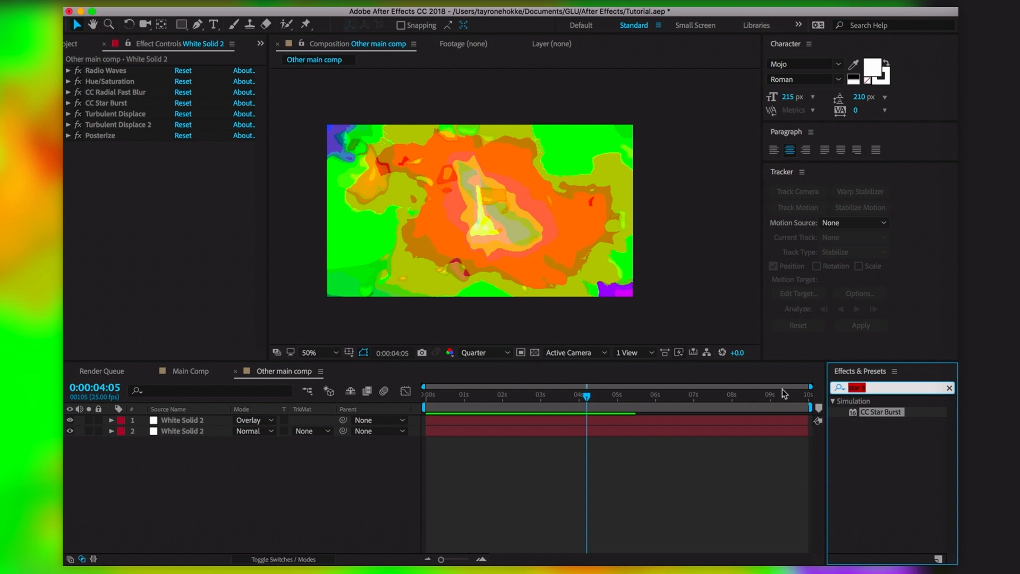
text(cc kal)
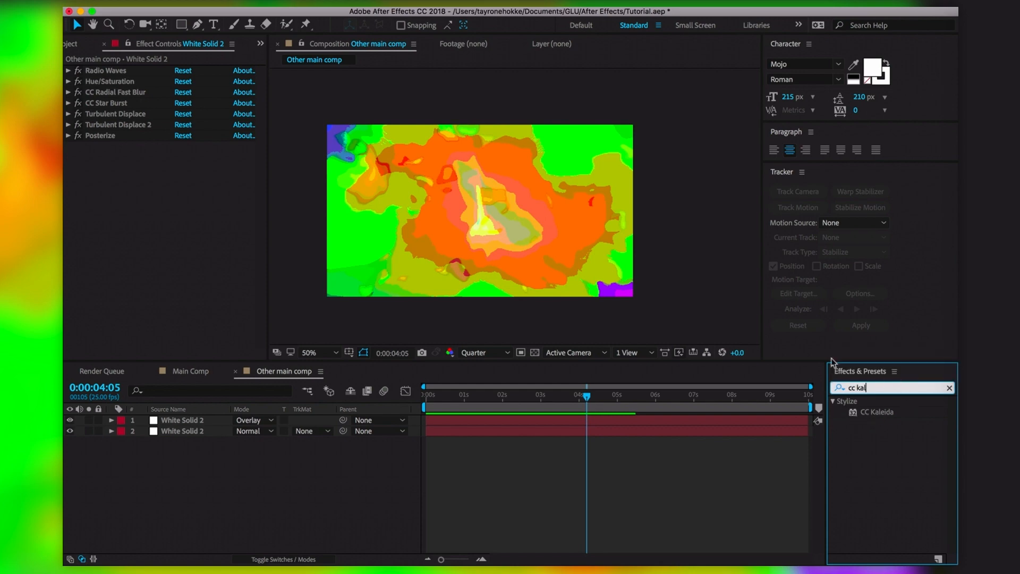
click(129, 516)
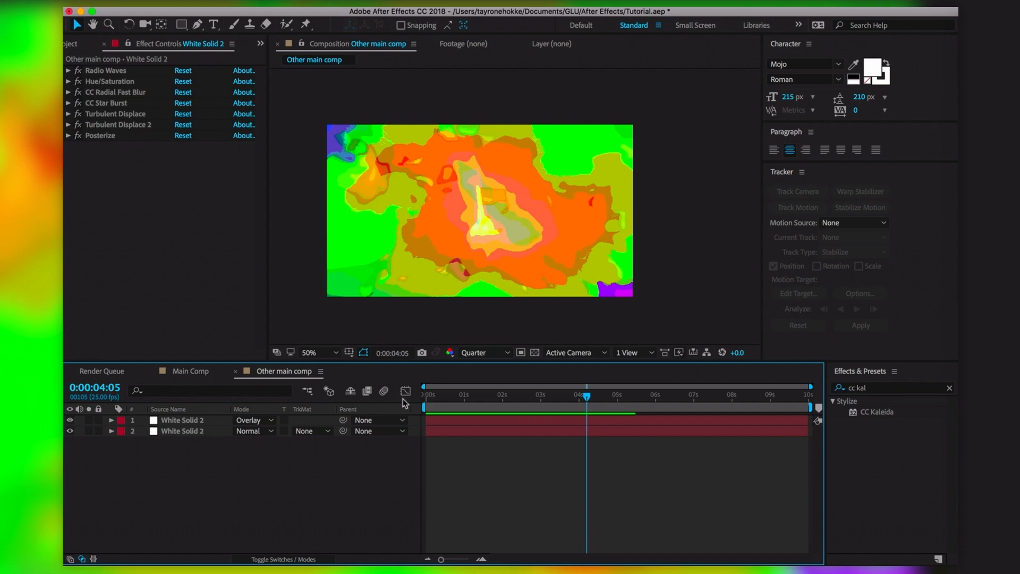
click(511, 394)
click(517, 396)
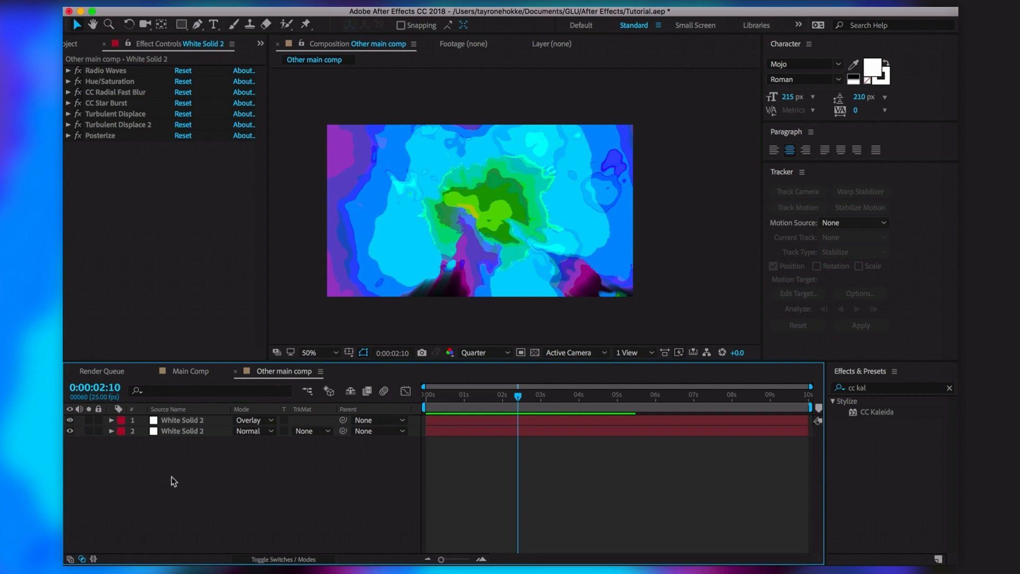
click(70, 419)
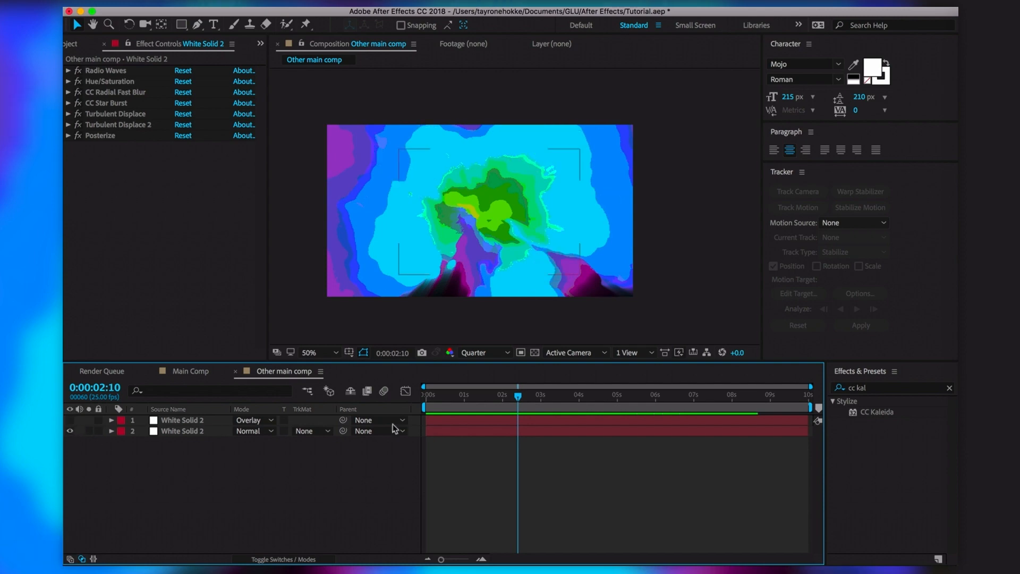
drag(522, 394, 597, 408)
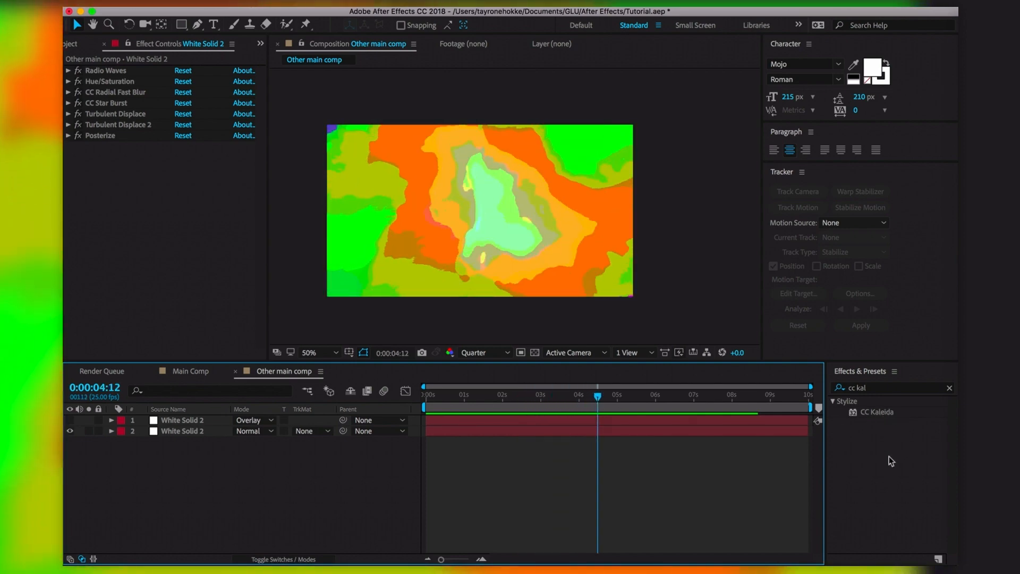
Pick CC Kaleida from the results and drag it over the composition
click(890, 414)
drag(890, 417, 894, 424)
drag(65, 158, 465, 183)
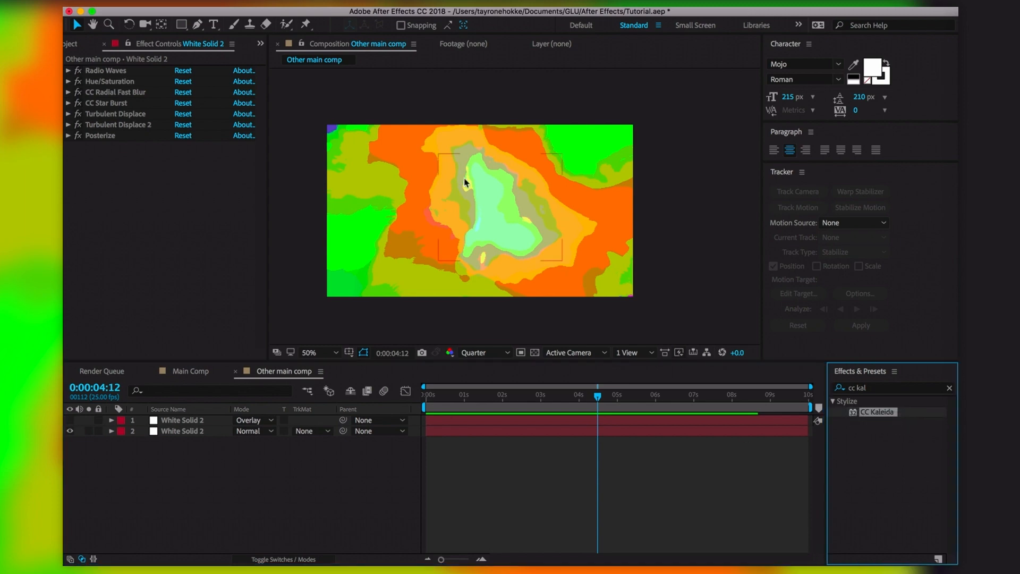
Apply CC Kaleida to the lower White Solid 2 and set its Size to 100
drag(527, 212, 428, 222)
drag(881, 412, 498, 237)
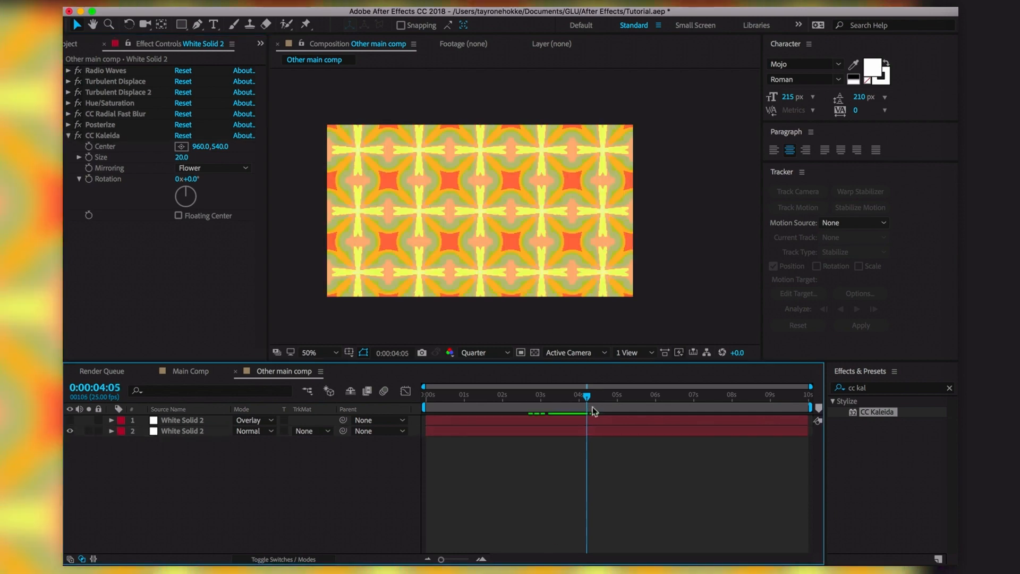
drag(592, 409, 657, 415)
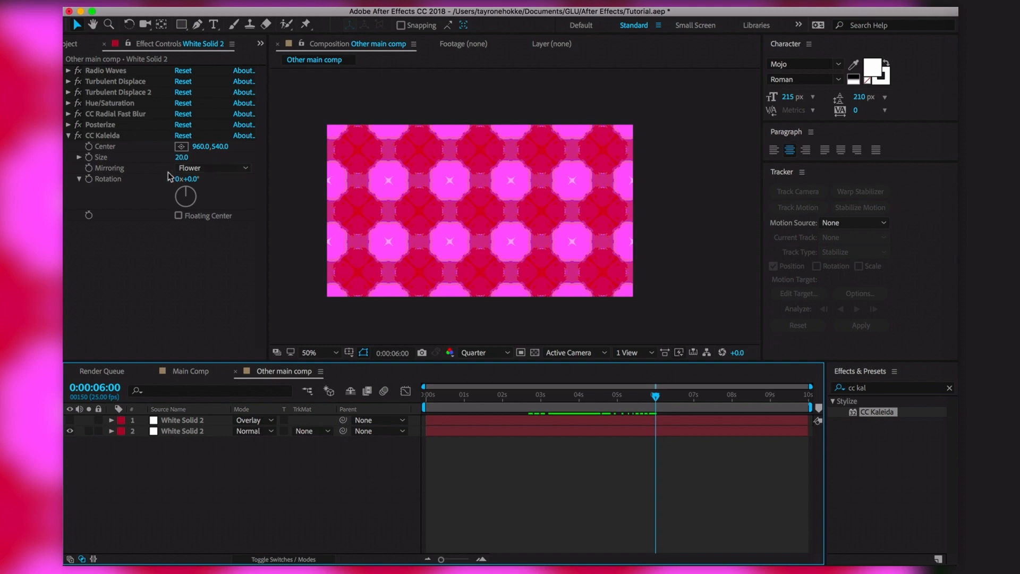
drag(181, 157, 683, 130)
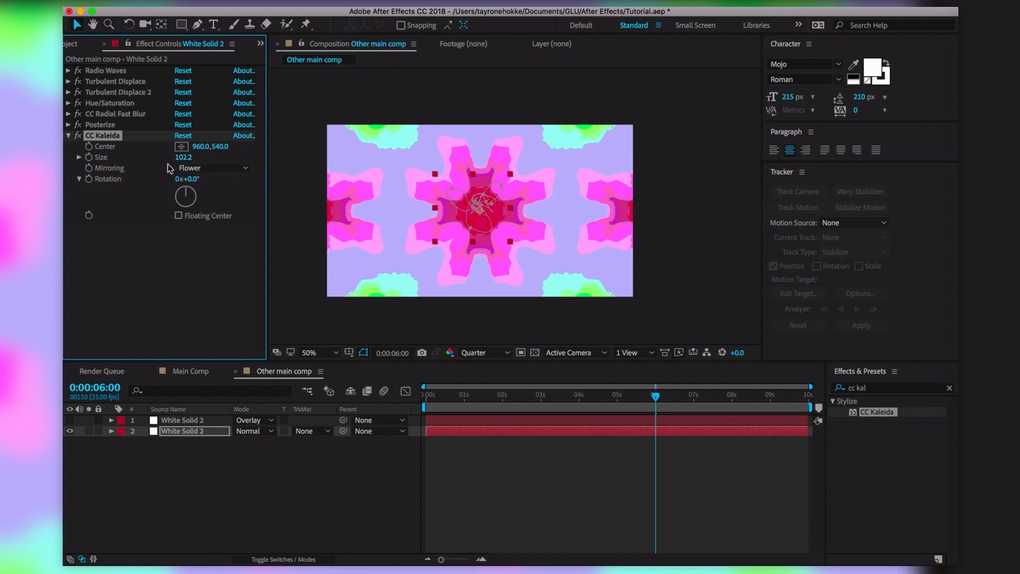
click(185, 157)
text(100)
click(201, 276)
drag(654, 397, 595, 409)
Set CC Kaleida mirroring to Starlish and Rotation to 5°, previewing the kaleidoscope
click(218, 168)
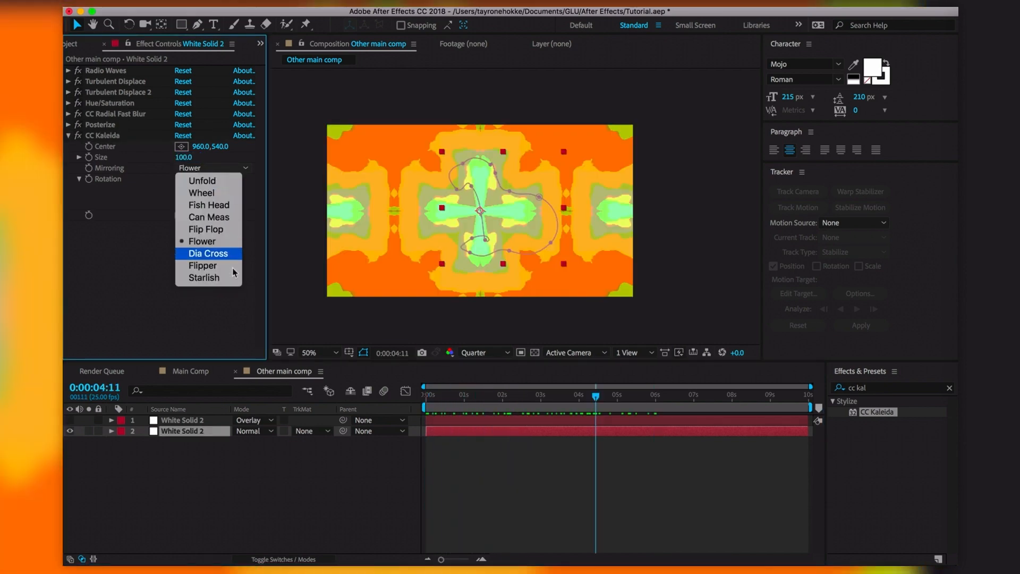
click(226, 278)
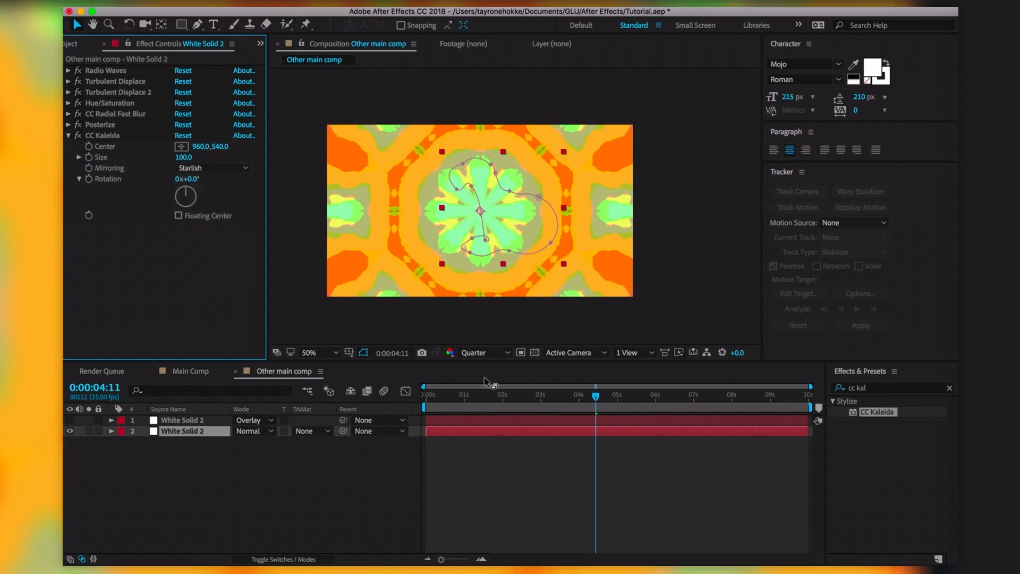
drag(610, 403, 573, 404)
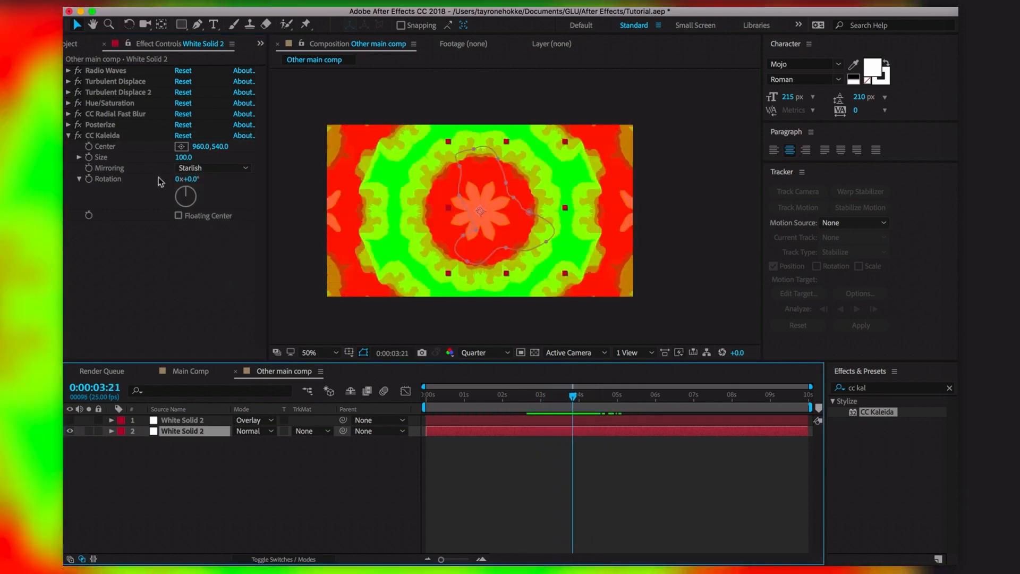
mouse_move(189, 190)
mouse_down()
mouse_move(201, 193)
mouse_move(190, 186)
mouse_up()
click(210, 169)
click(141, 272)
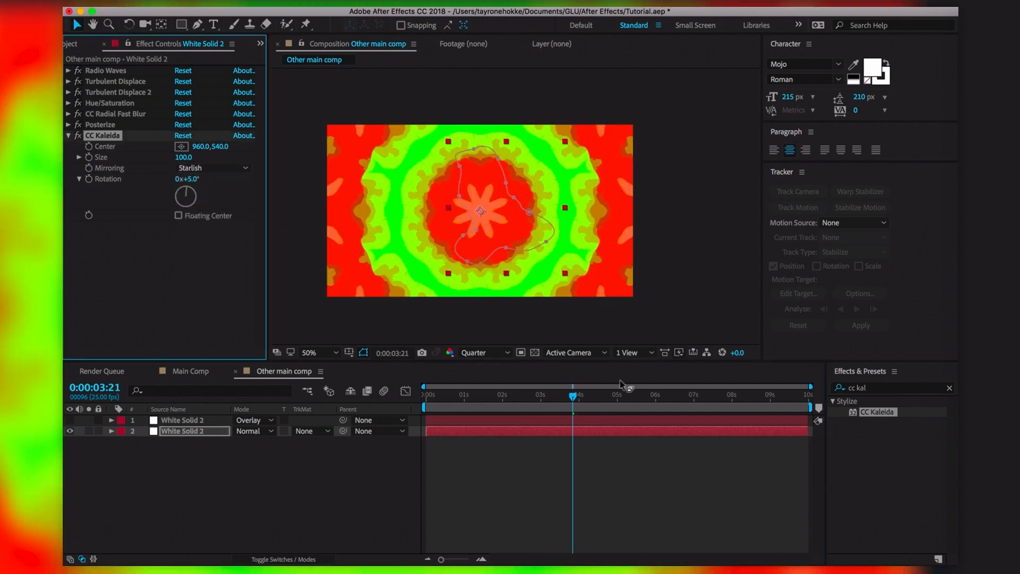
drag(573, 398, 762, 408)
Drive CC Kaleida's Rotation with the expression time*10 and scrub to about 2:20 to see it spin
key(Home)
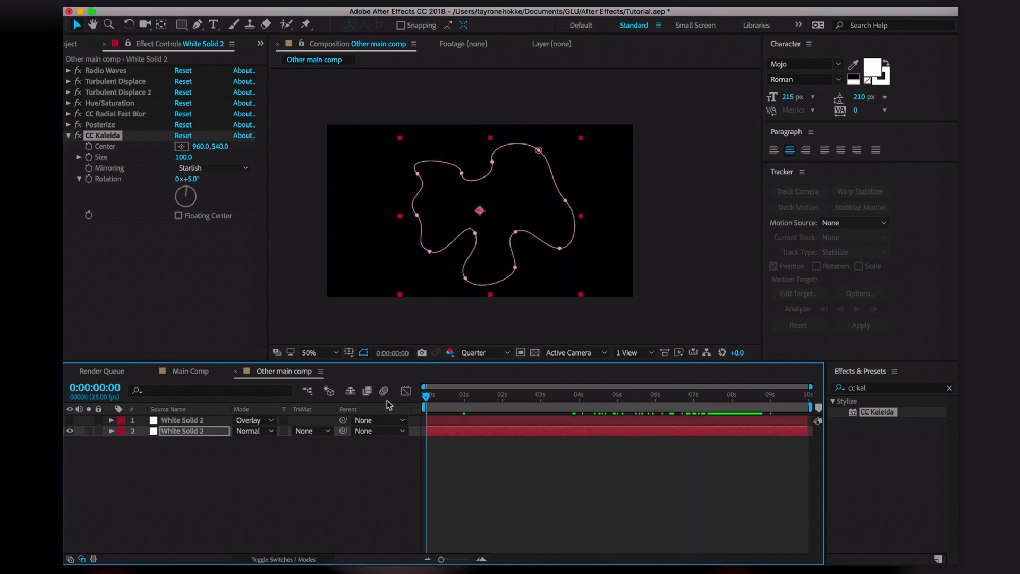
alt+click(89, 179)
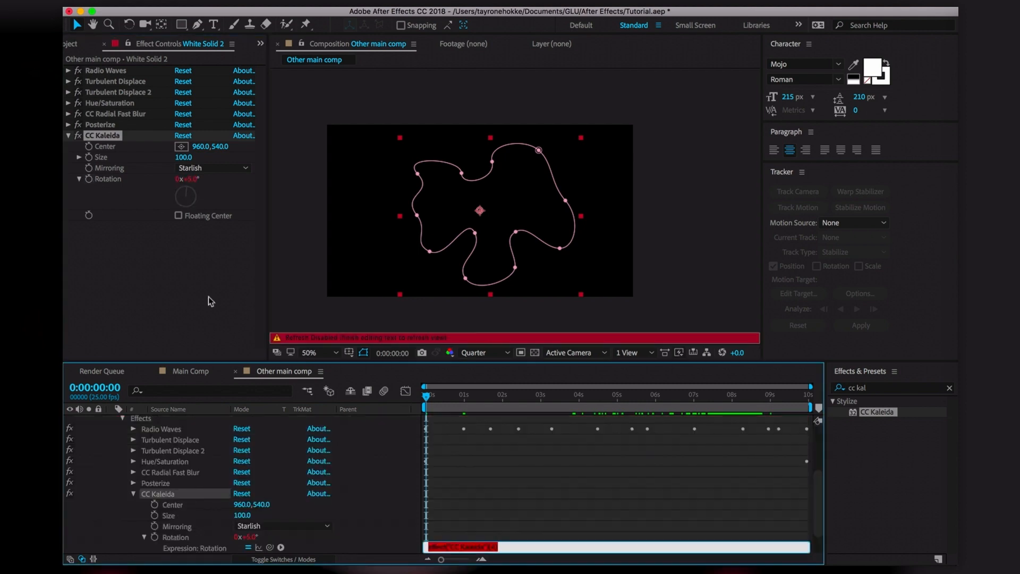
text(time*10)
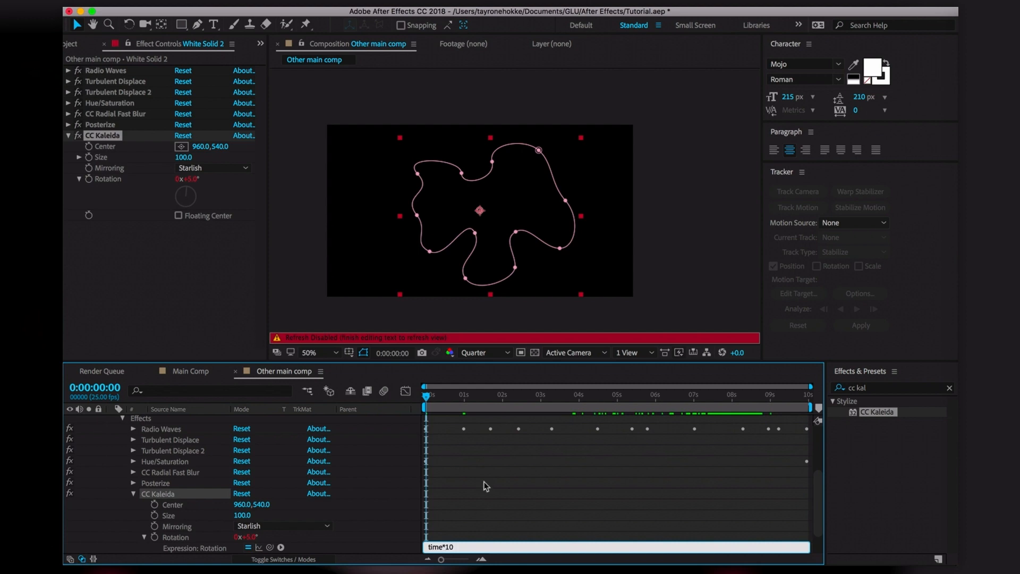
click(432, 483)
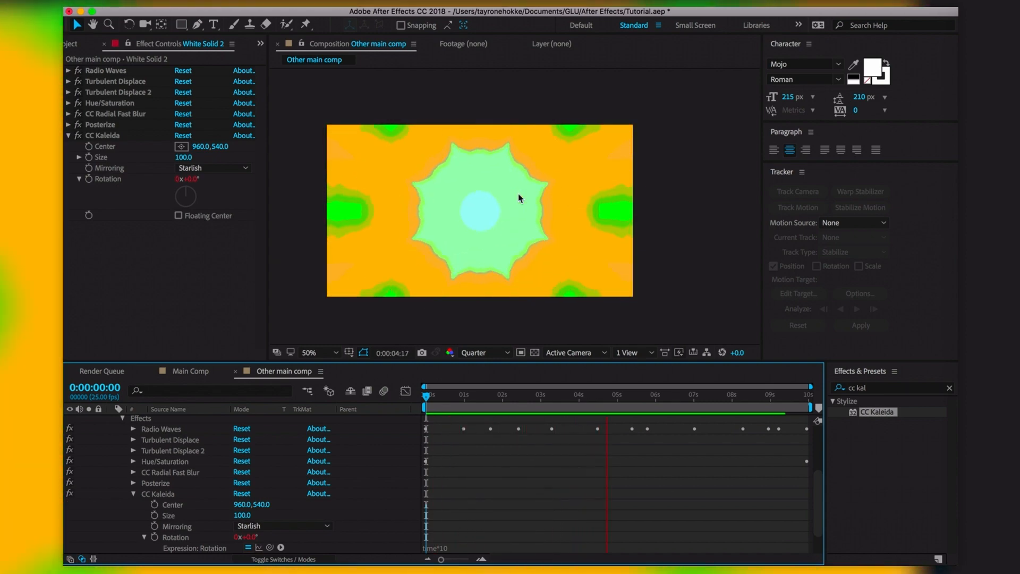
drag(485, 398, 534, 412)
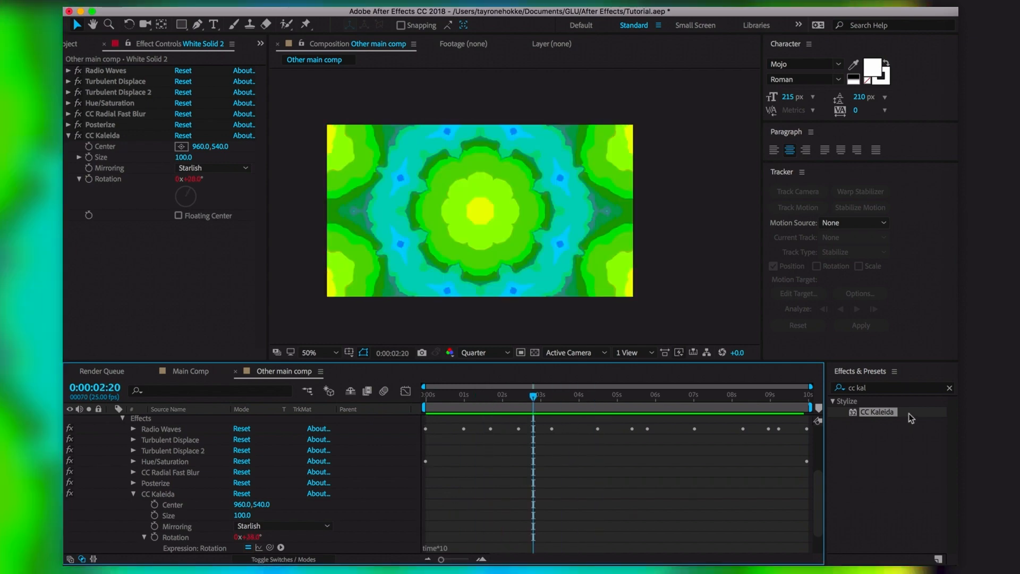
click(877, 391)
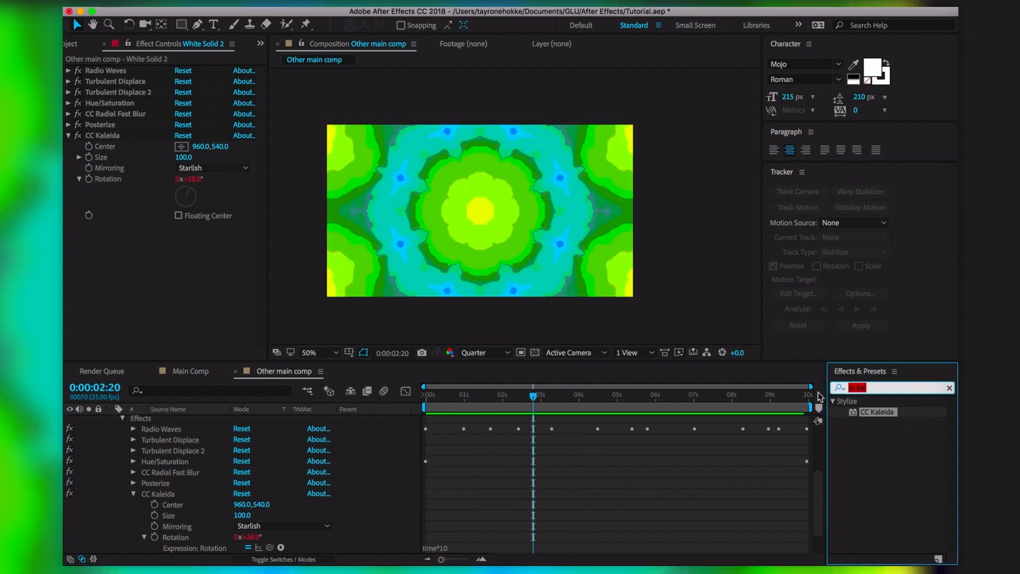
Apply Tint to White Solid 2, trying red before keeping white as the map-white colour
text(tint)
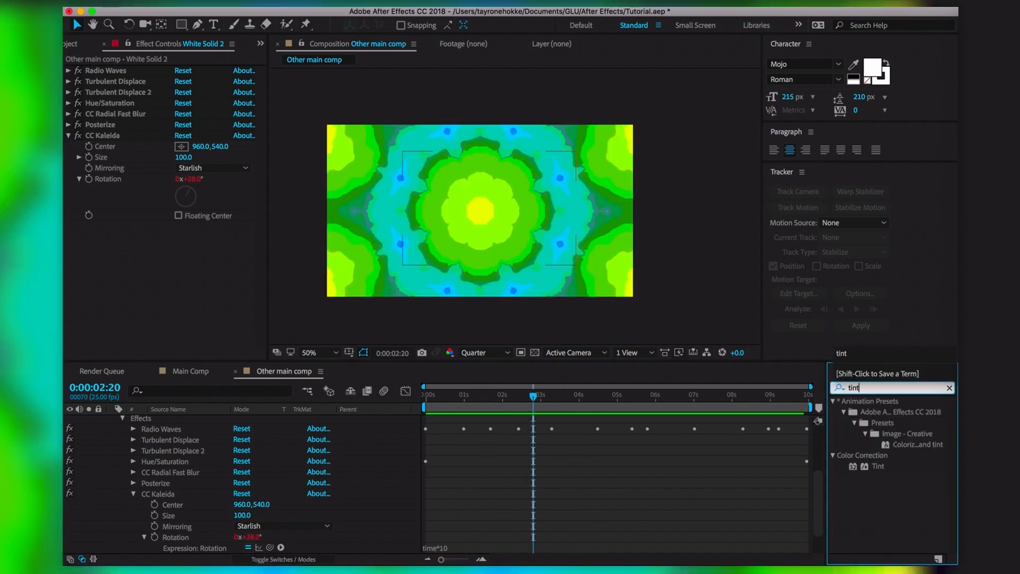
drag(892, 467, 320, 231)
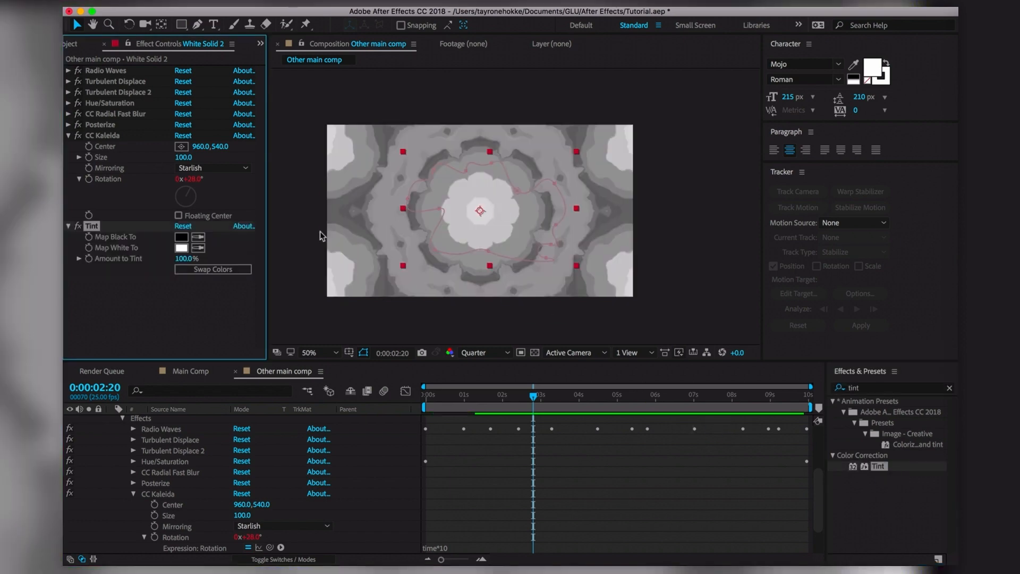
click(181, 247)
drag(311, 342, 405, 263)
drag(385, 319, 384, 295)
drag(303, 346, 170, 246)
click(470, 301)
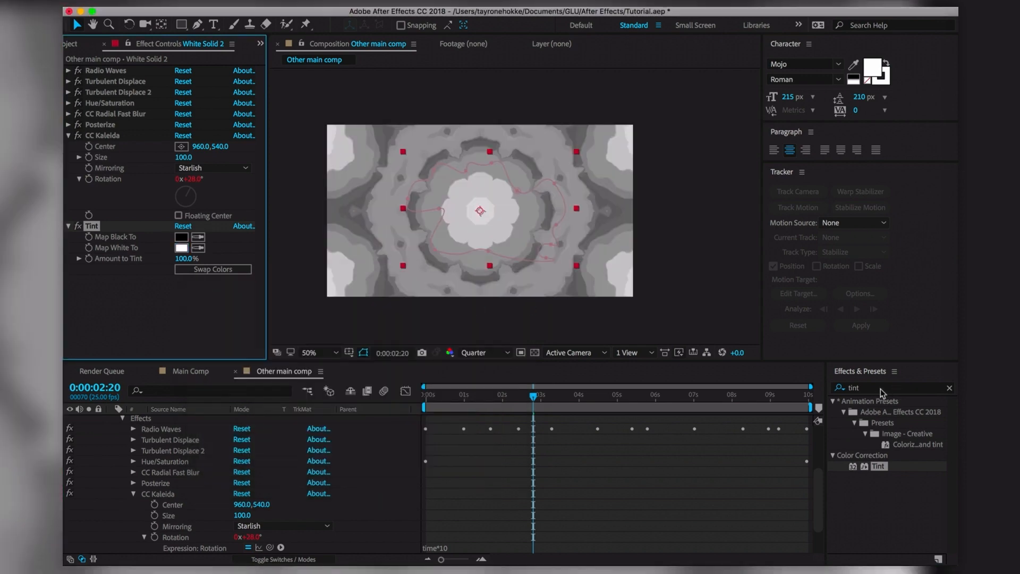
Add Brightness & Contrast with Contrast 100 and Use Legacy enabled
click(878, 390)
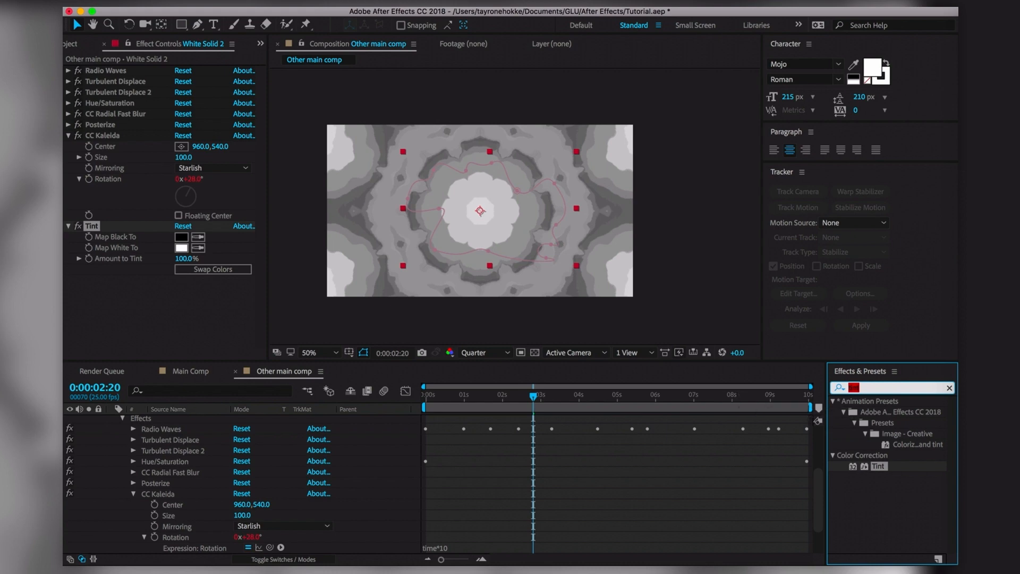
text(contras)
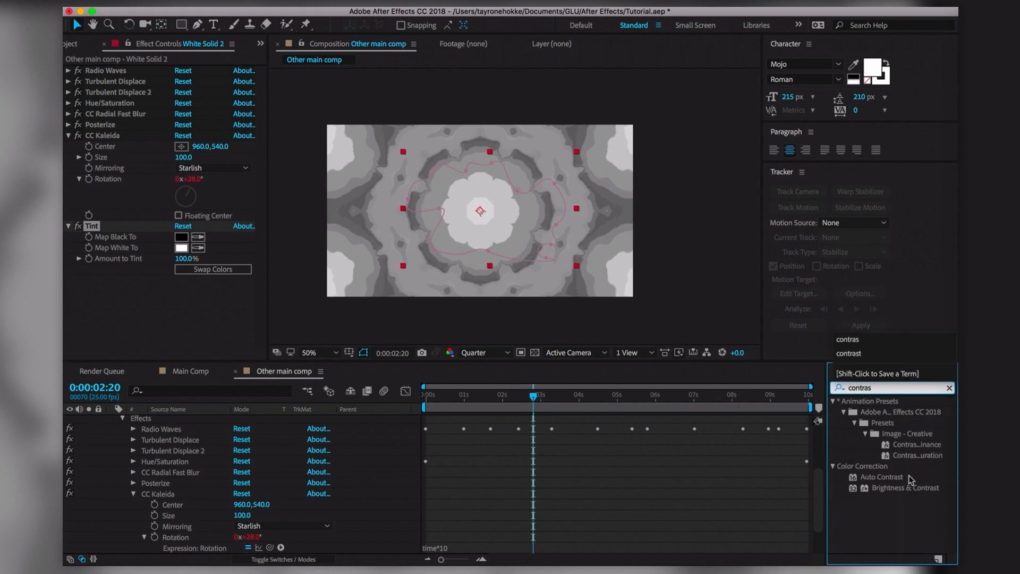
drag(906, 488, 468, 205)
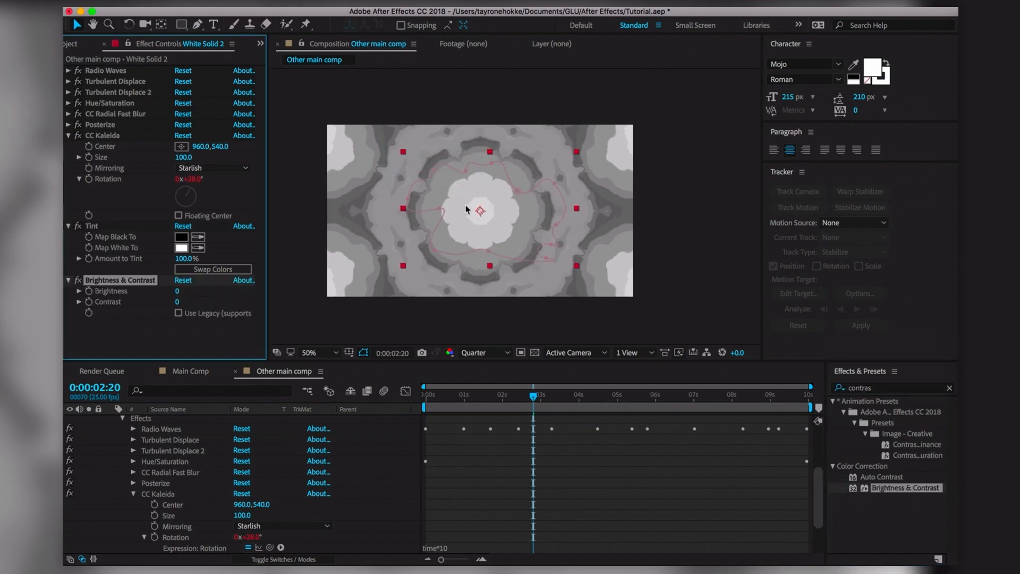
click(178, 301)
text(100)
key(Return)
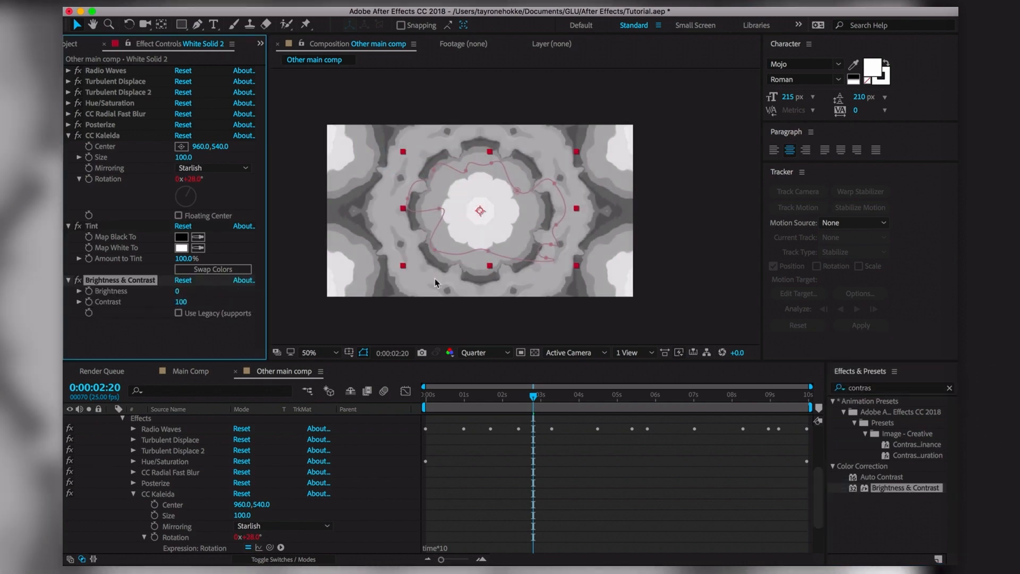
click(178, 312)
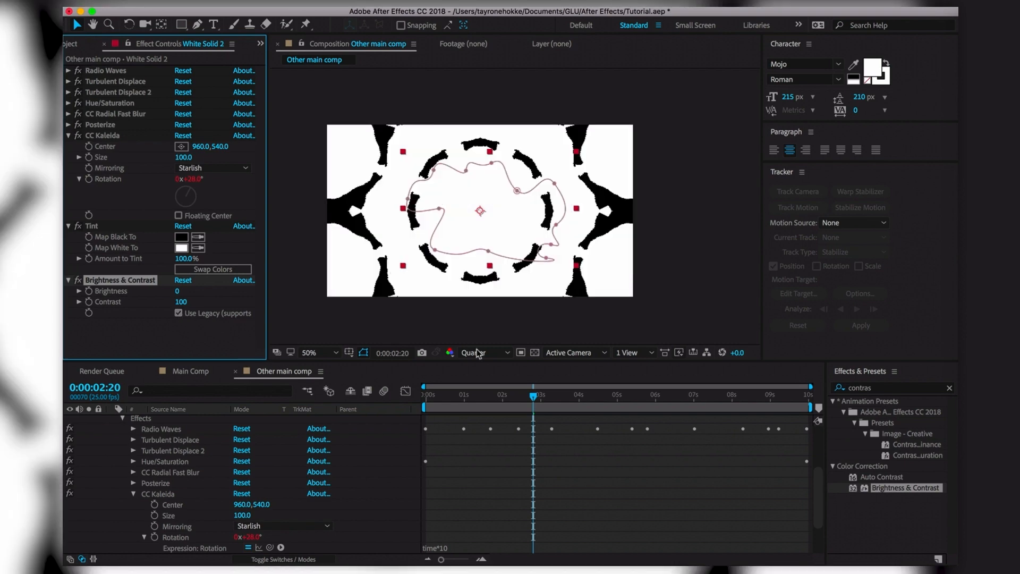
Preview the rotating black-and-white kaleidoscope, parking the time near 2 seconds
drag(534, 396, 628, 402)
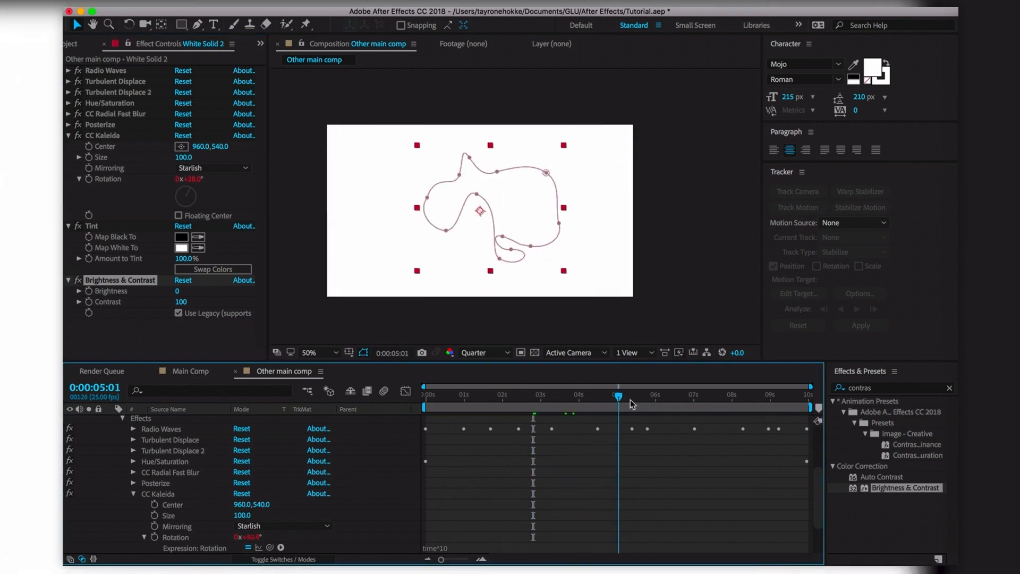
key(space)
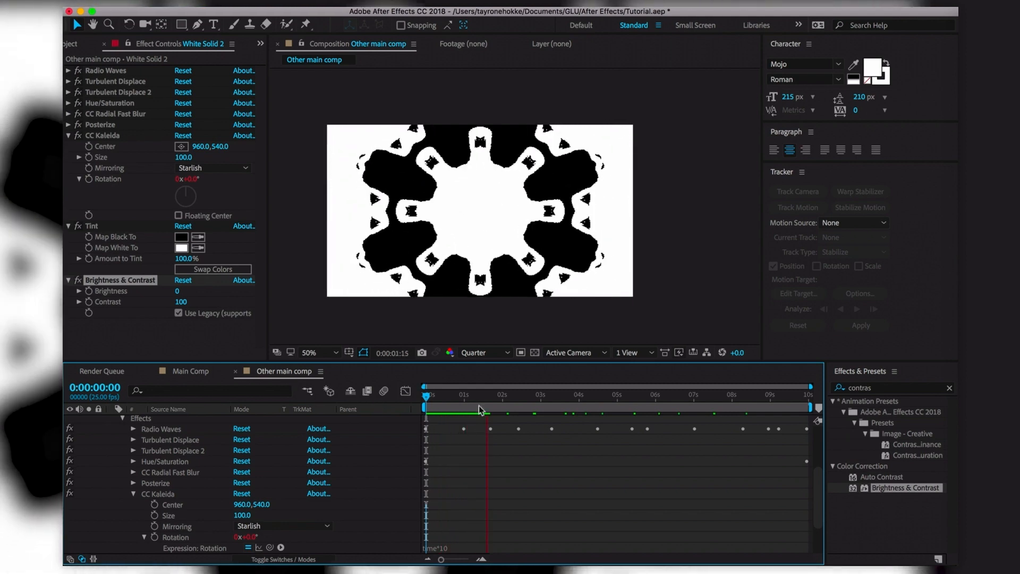
key(space)
key(space)
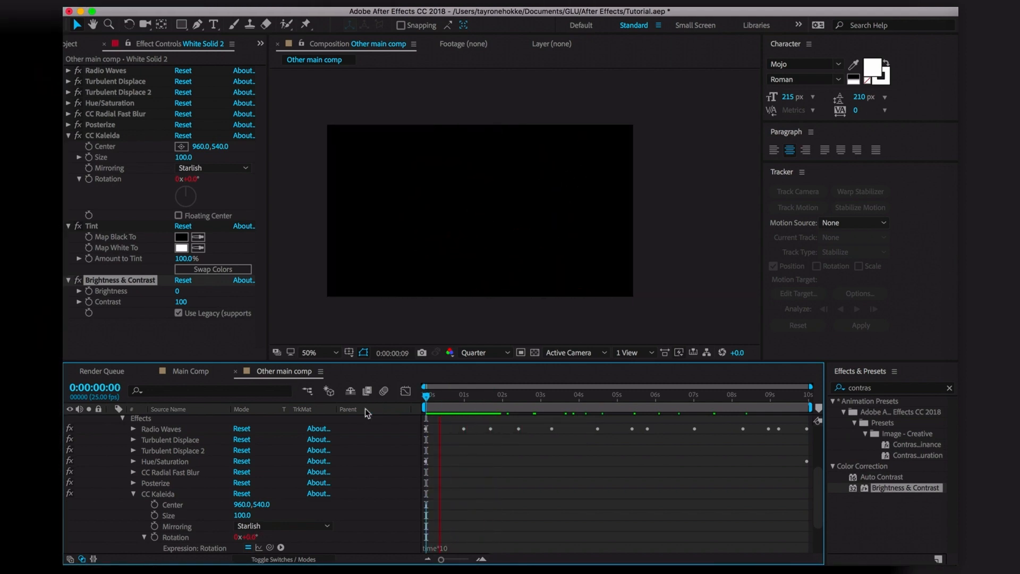
mouse_move(508, 394)
mouse_down()
mouse_move(518, 406)
mouse_move(541, 402)
mouse_move(520, 400)
mouse_up()
key(space)
key(space)
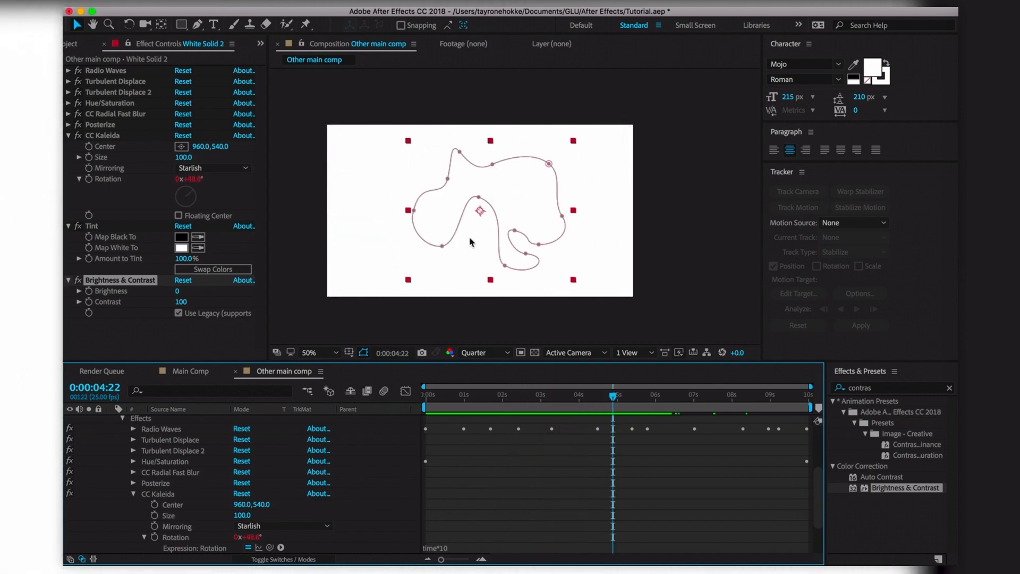
Set Tint to map black to red and white to bright yellow
click(181, 248)
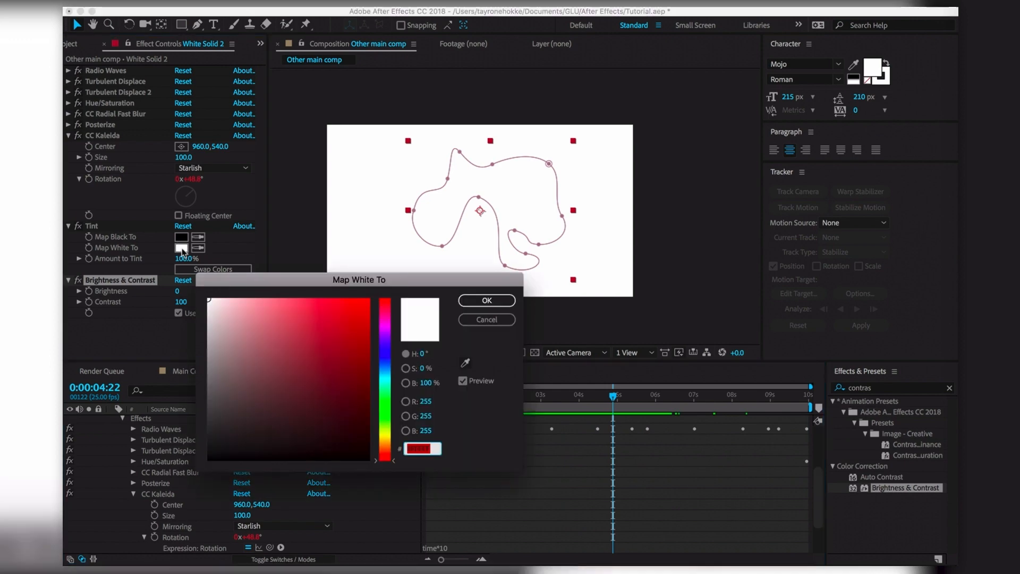
click(487, 300)
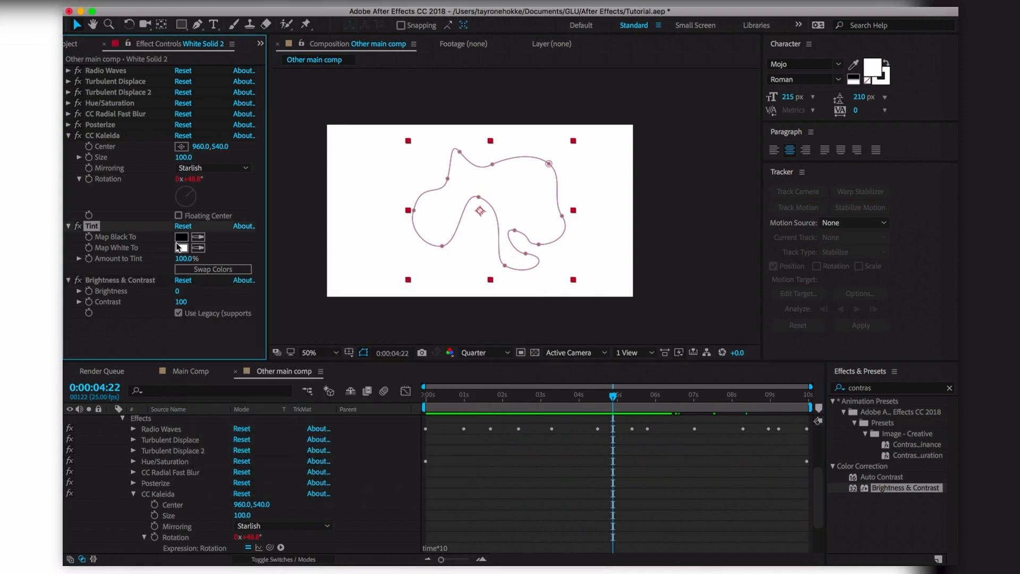
click(181, 239)
click(369, 300)
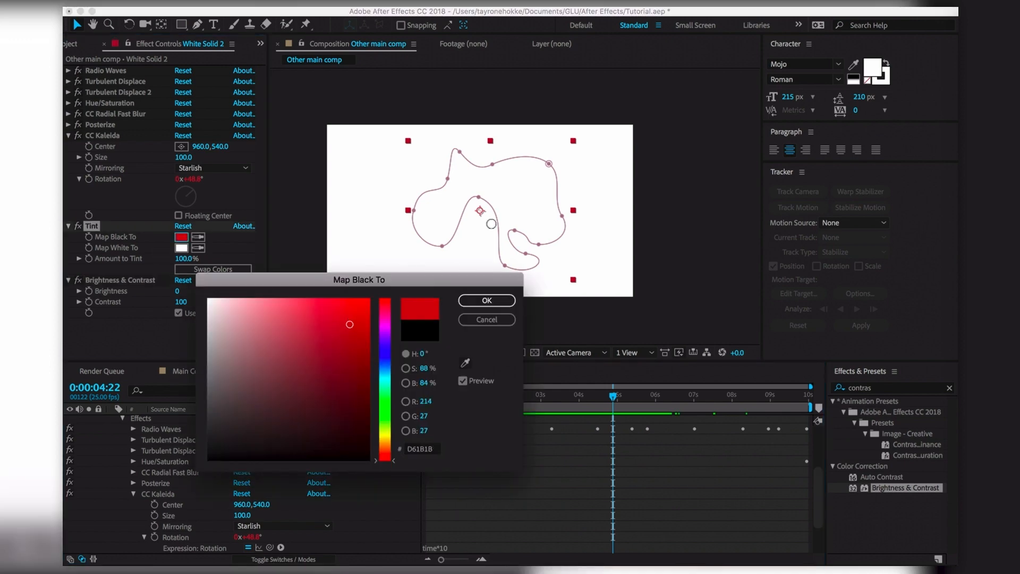
click(485, 302)
click(184, 249)
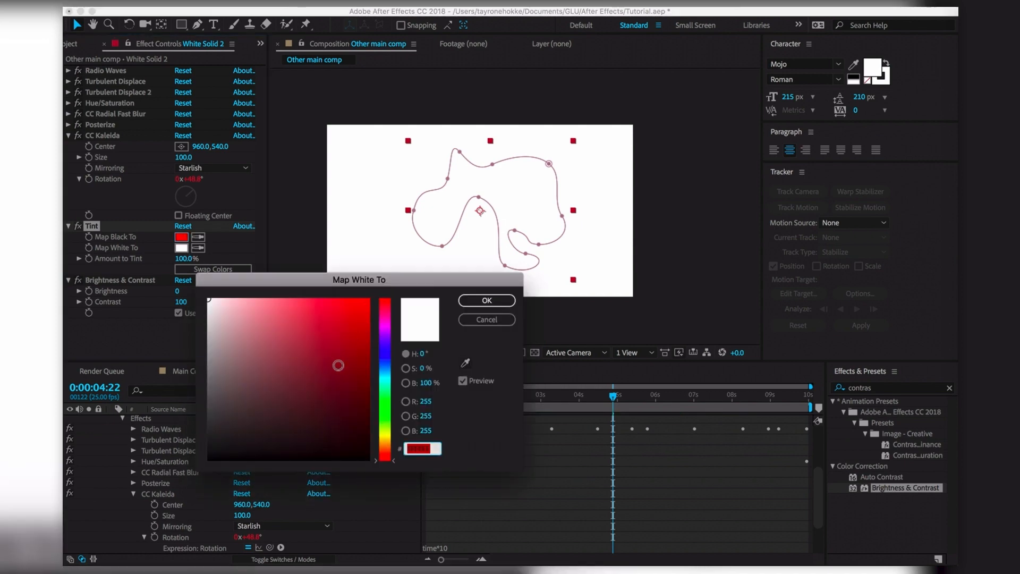
click(335, 372)
click(386, 430)
drag(336, 342, 471, 212)
click(487, 300)
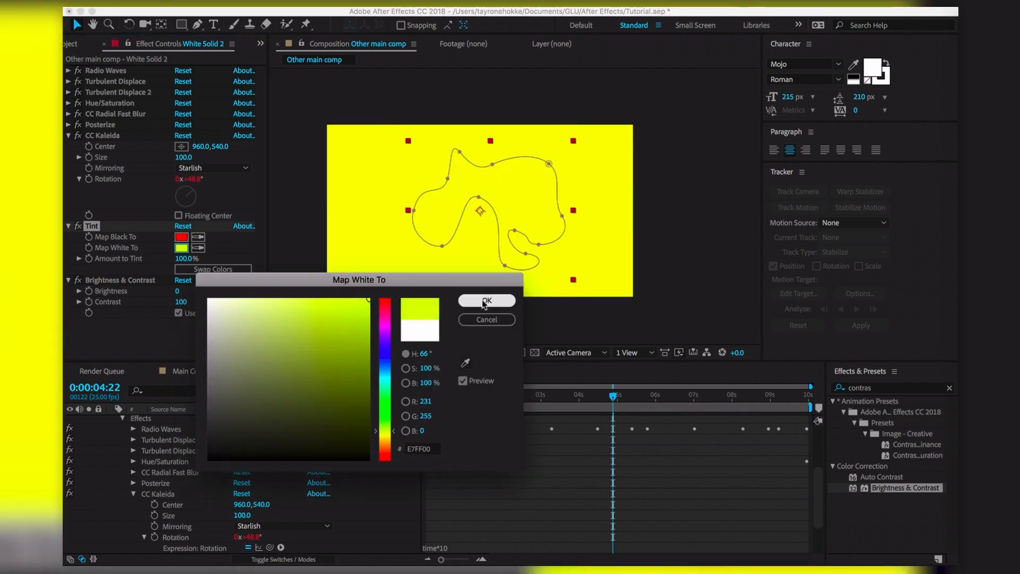
Preview from the start, then delete Tint, Brightness & Contrast and CC Kaleida and show the top Overlay solid
key(Home)
key(space)
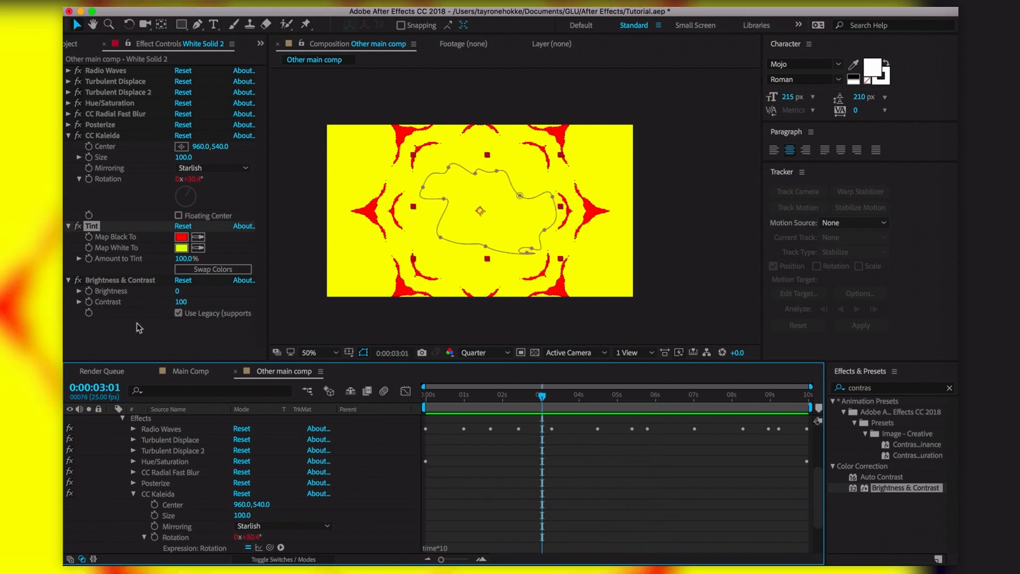
click(91, 228)
key(Delete)
key(Delete)
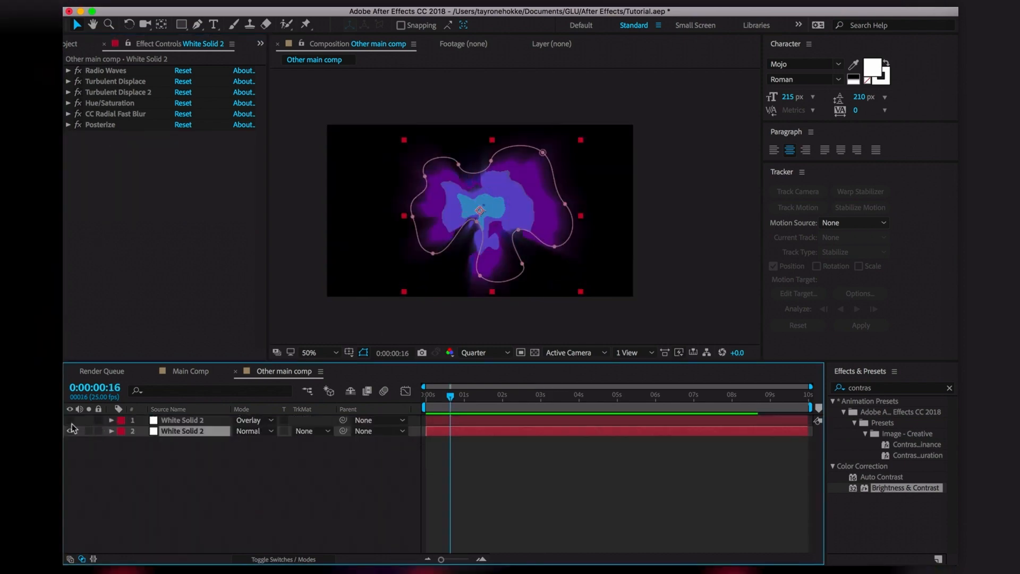
click(71, 421)
Apply CC Kaleida with Starlish mirroring, scrub the result, then add CC Kaleida to the lower solid
click(105, 456)
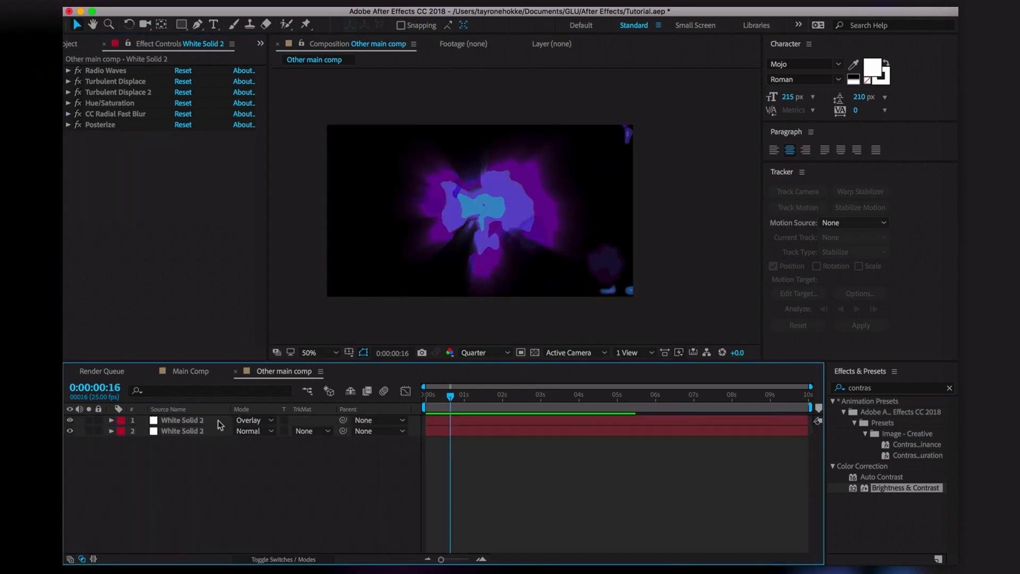
drag(459, 394, 524, 399)
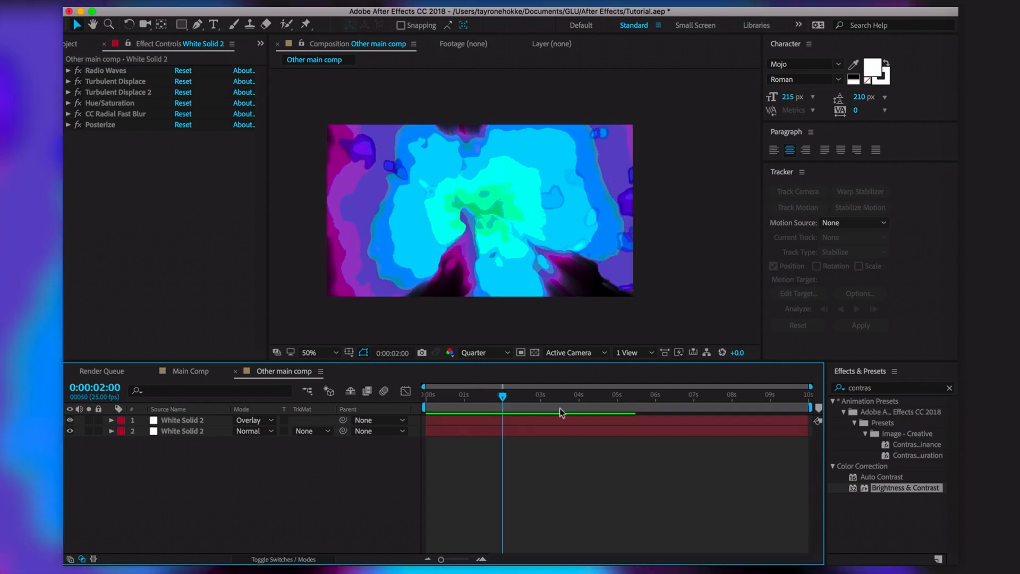
click(880, 390)
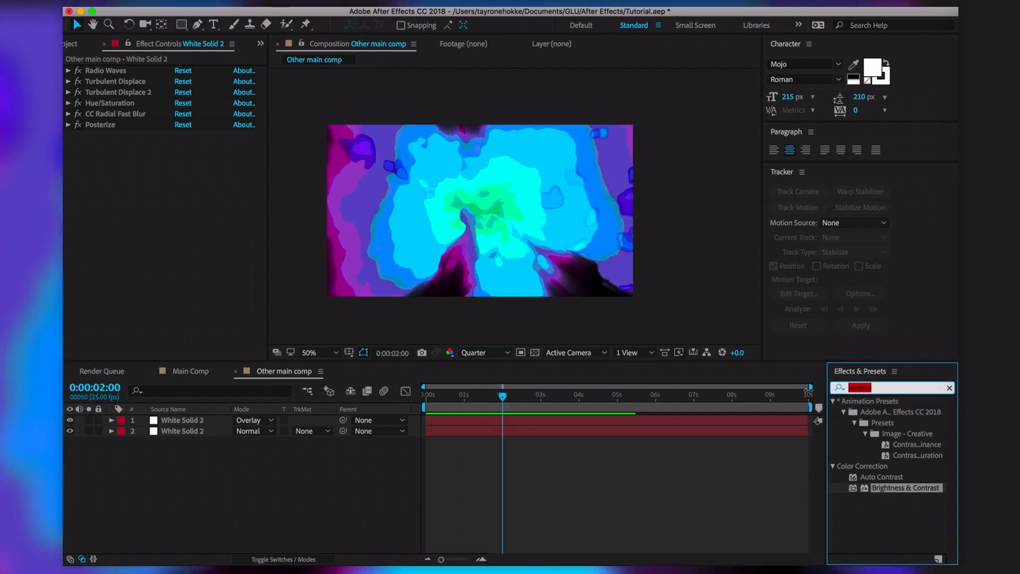
text(kalei)
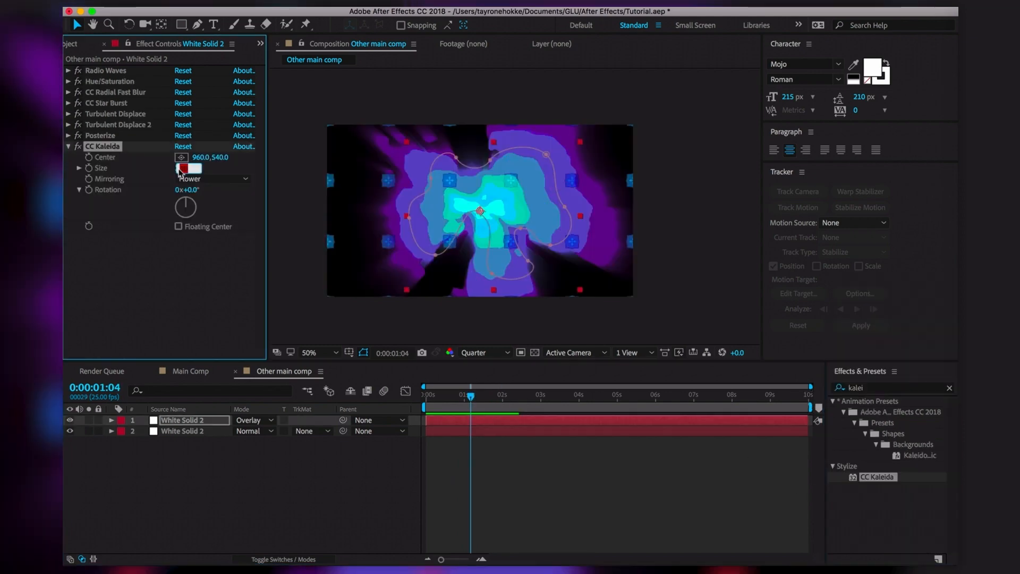
click(213, 178)
click(204, 291)
drag(470, 399, 774, 398)
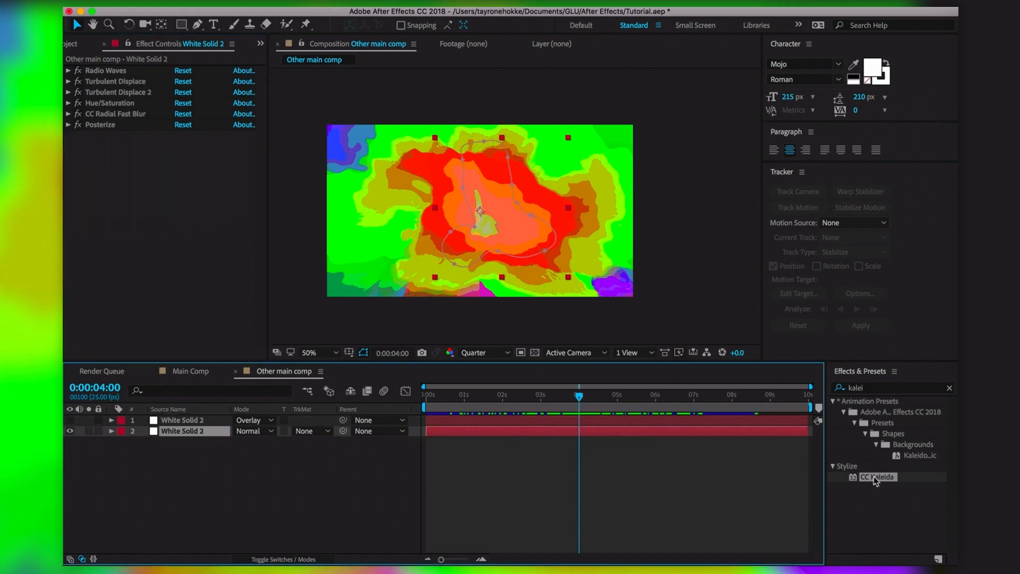
drag(875, 481, 500, 218)
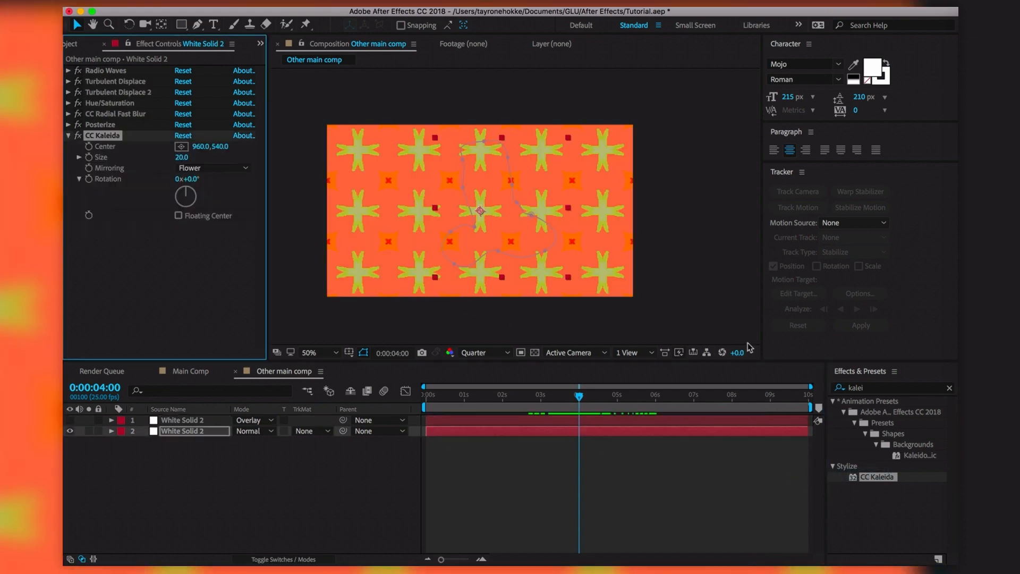
Add a second CC Kaleida at size about 13, preview it, and delete the first one
drag(884, 471, 479, 219)
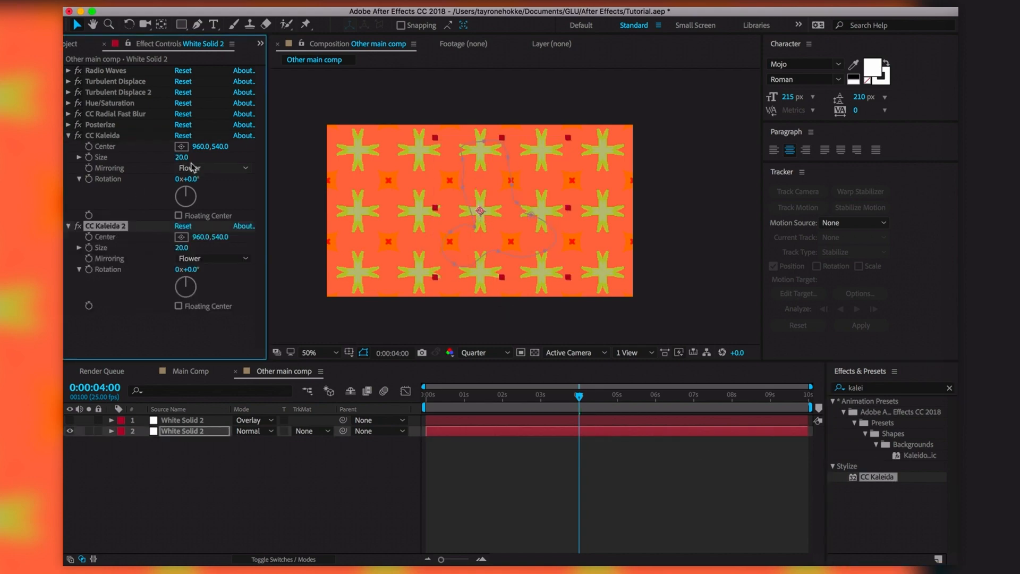
drag(181, 158, 127, 254)
key(space)
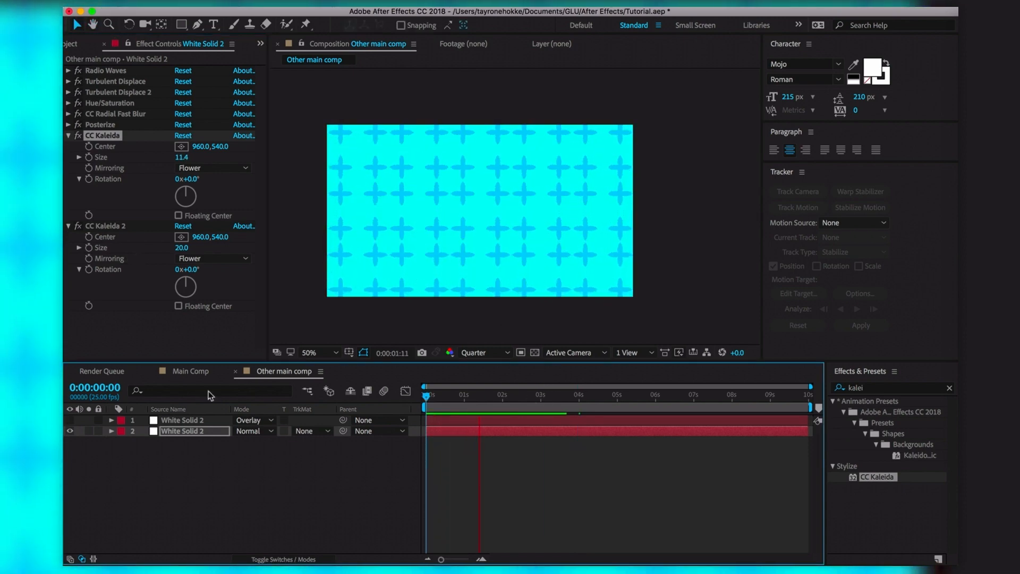
key(space)
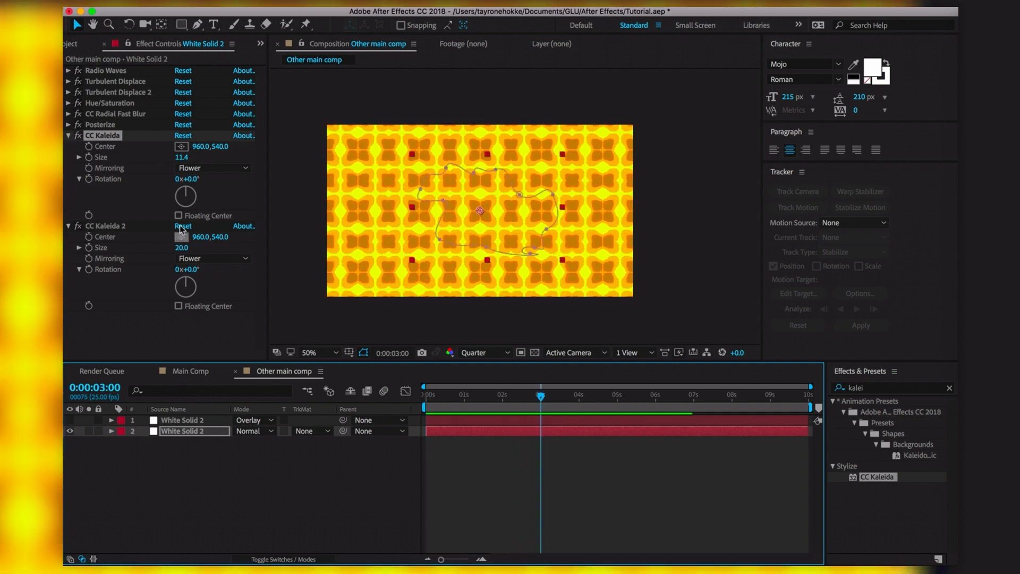
click(109, 136)
key(Delete)
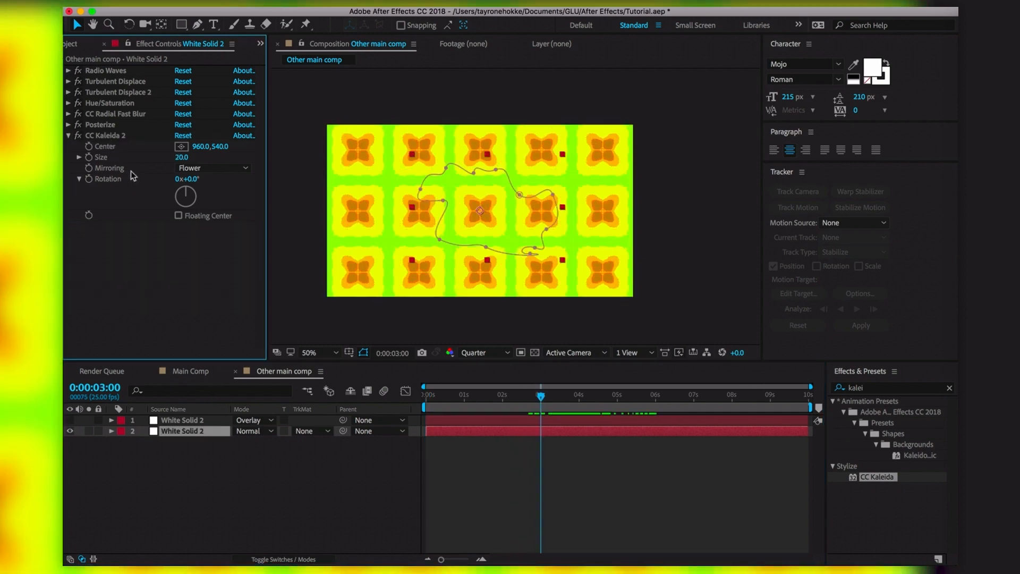
Duplicate CC Kaleida 2, set its size to 43.3, and preview through 0:00:04:17
drag(187, 162, 466, 137)
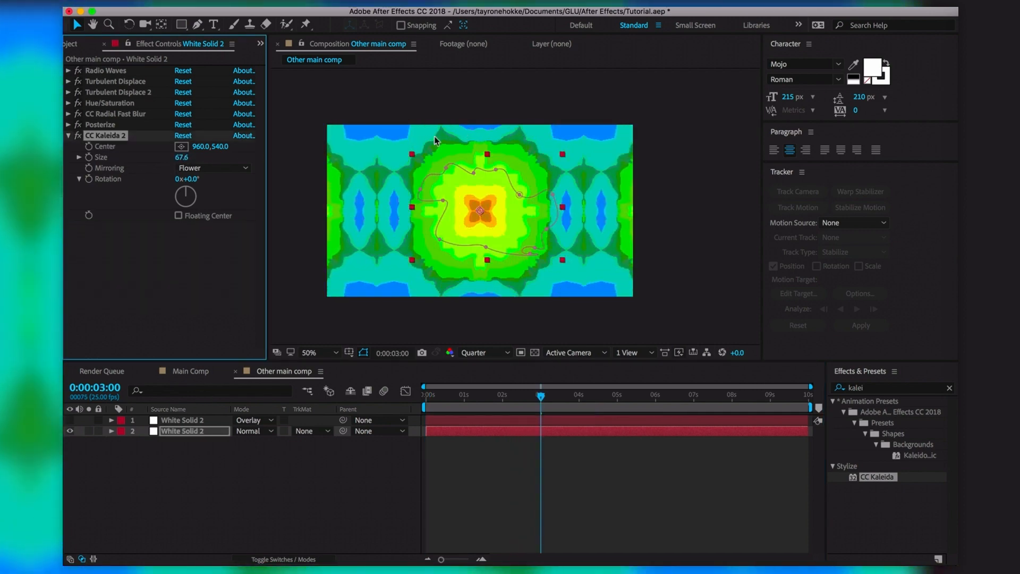
click(183, 155)
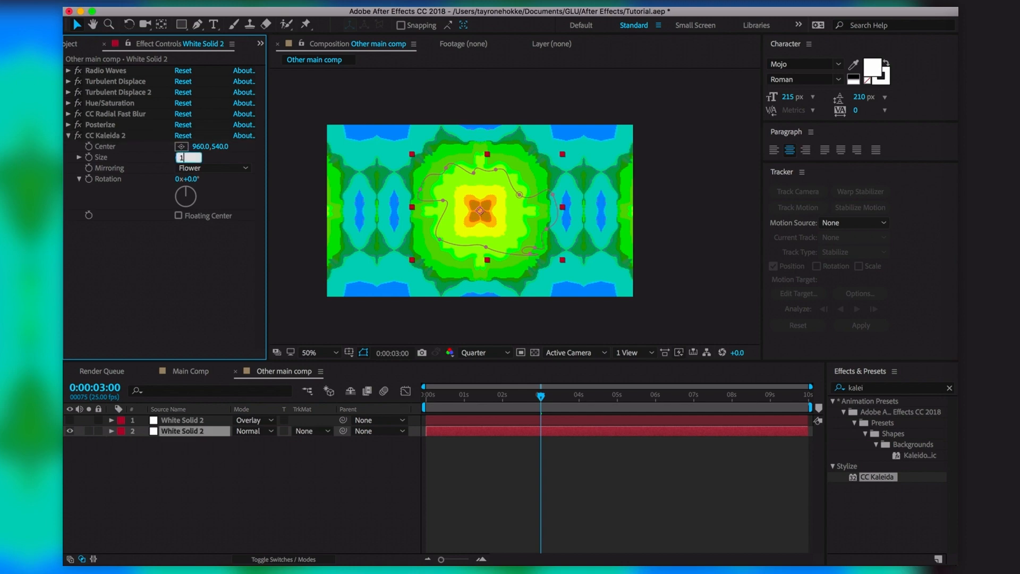
click(114, 133)
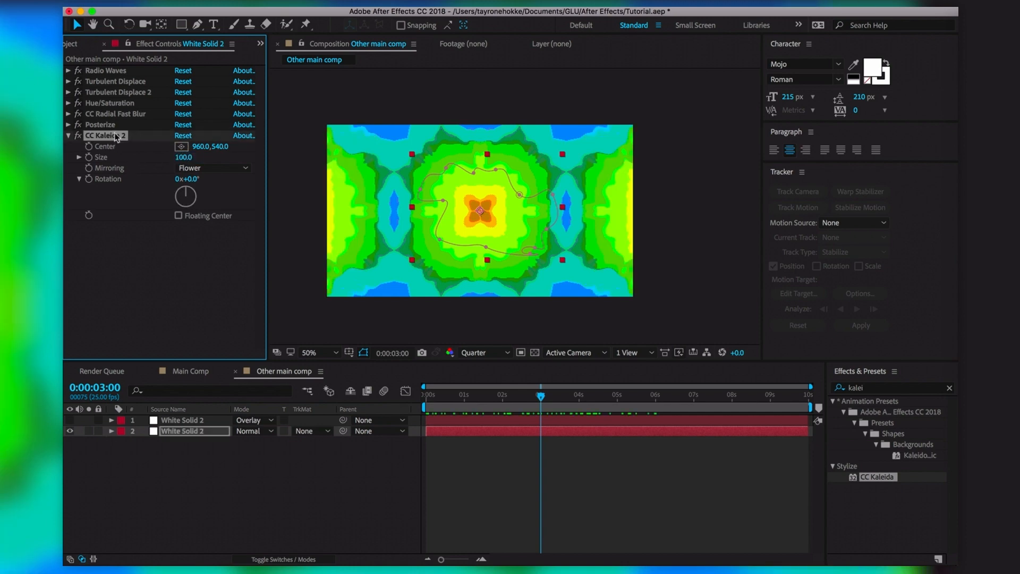
key(super+d)
click(158, 345)
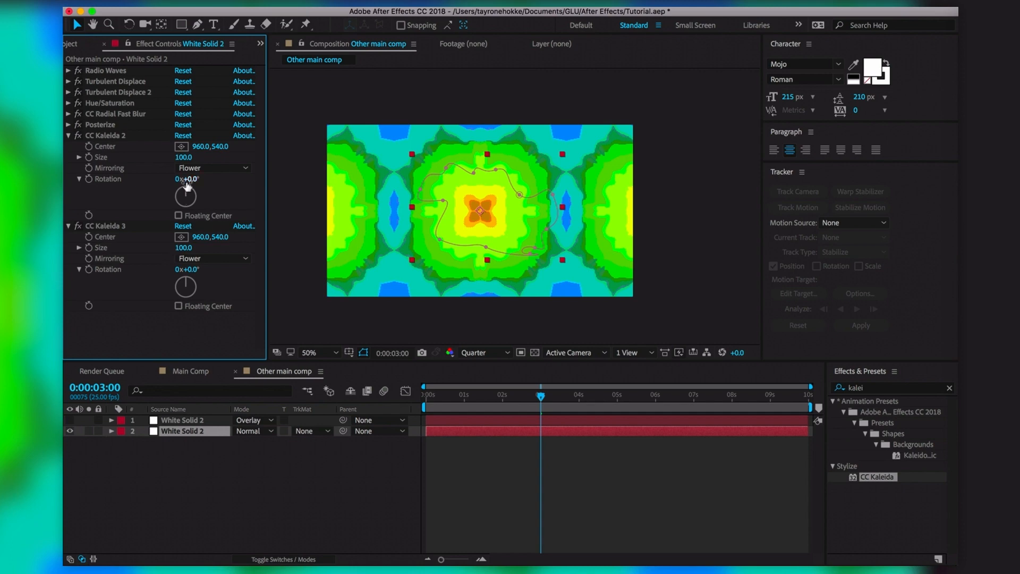
drag(183, 157, 143, 164)
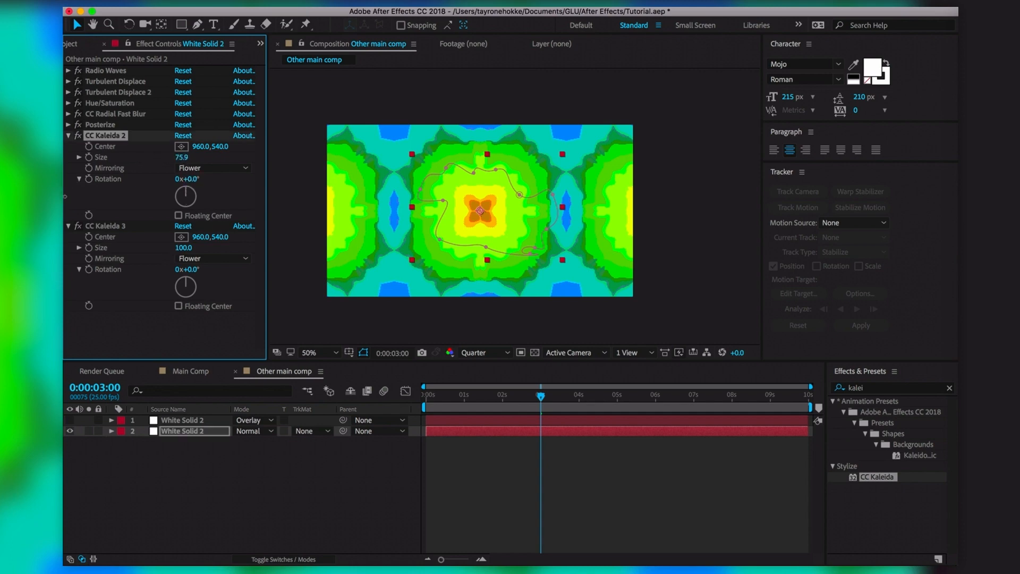
drag(65, 289, 63, 290)
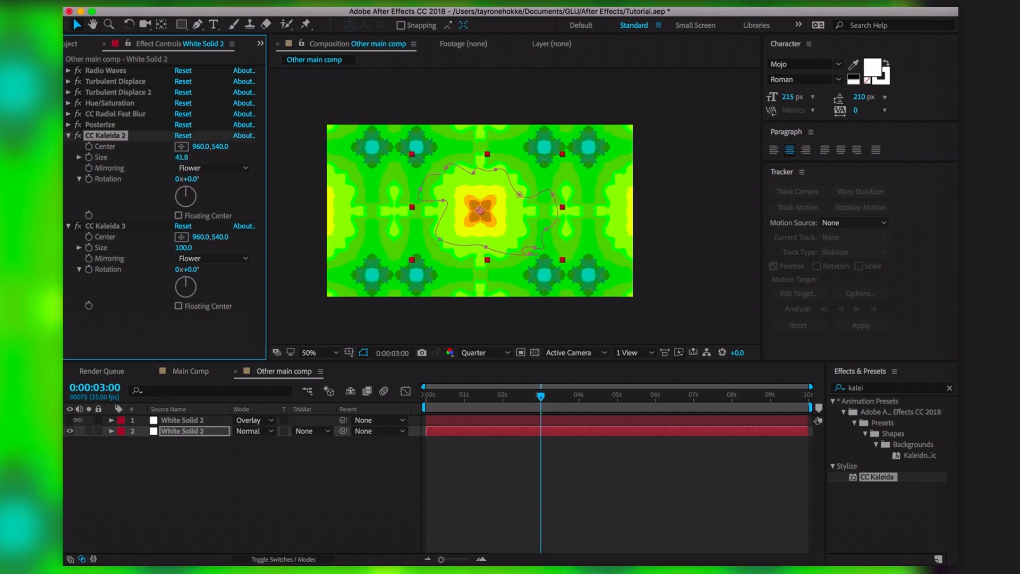
drag(78, 417, 79, 412)
key(space)
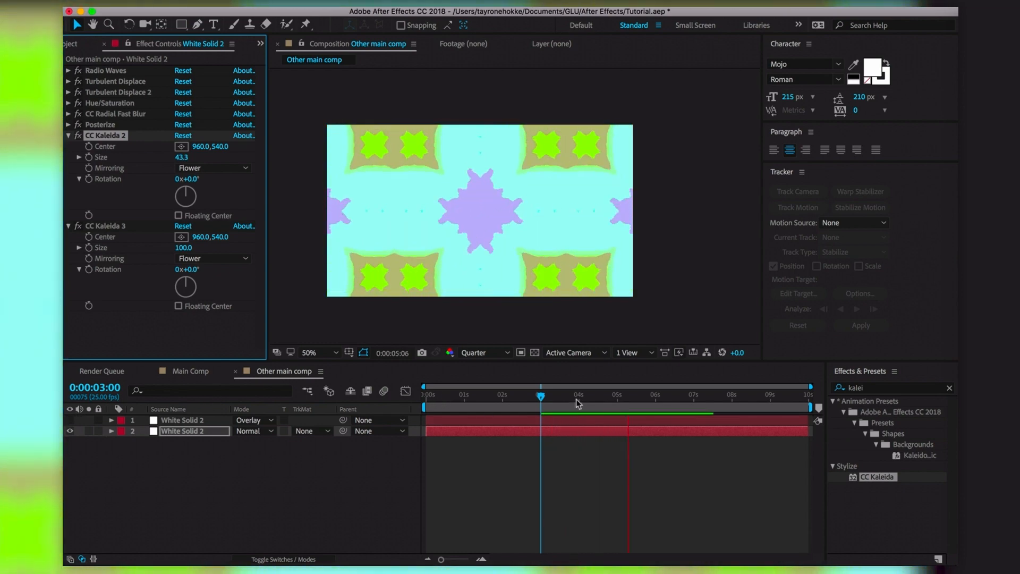
drag(585, 402, 605, 402)
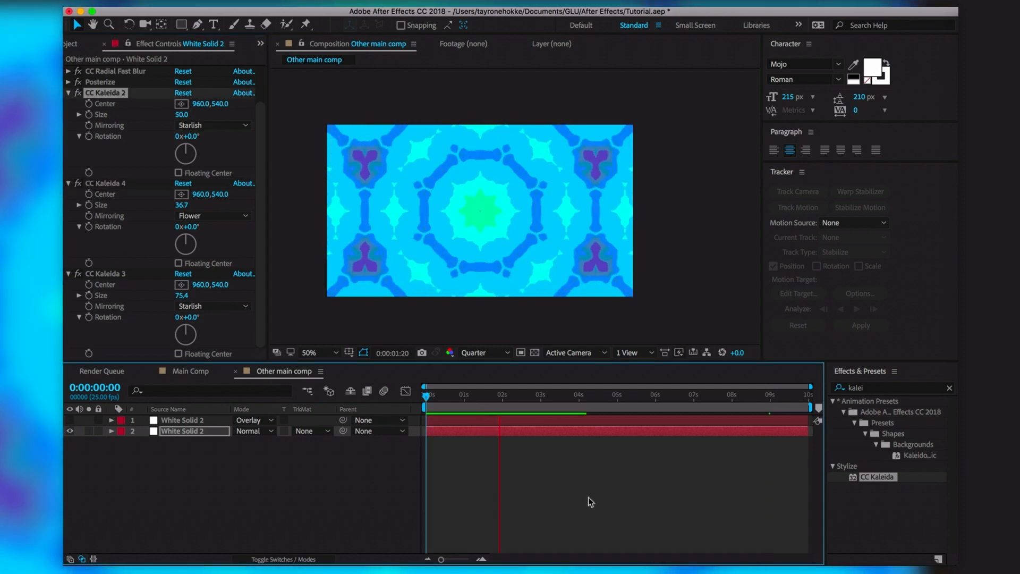
drag(702, 396, 547, 425)
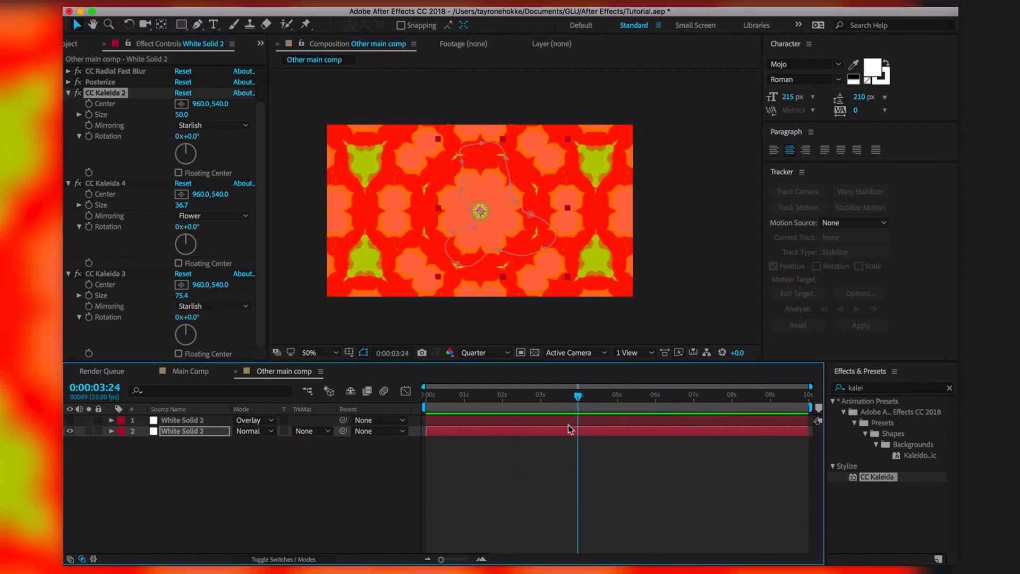
Delete CC Kaleida 2 and CC Kaleida 4, leaving CC Kaleida 3 selected
click(119, 94)
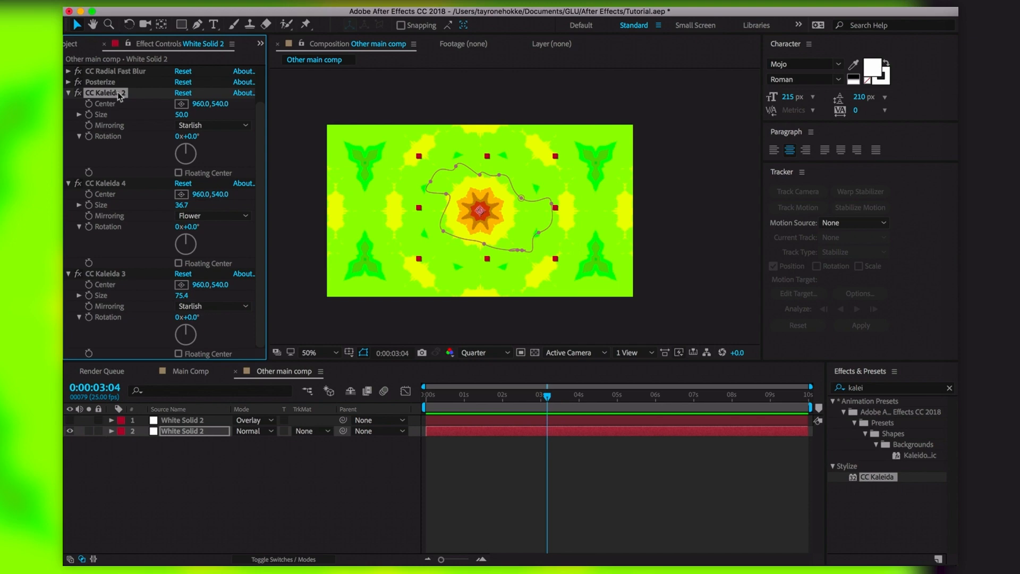
key(Delete)
click(119, 94)
click(119, 137)
key(Delete)
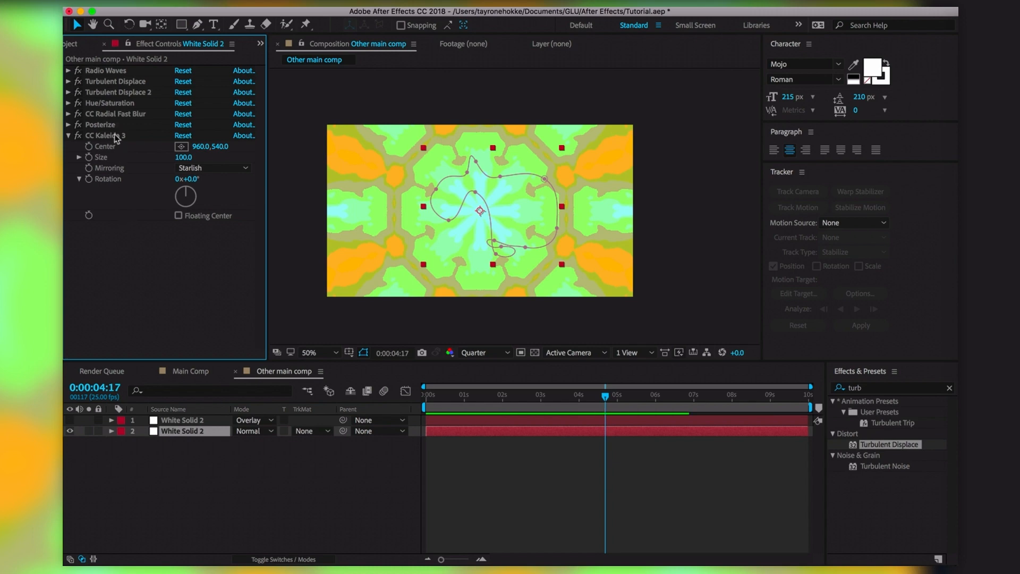
click(116, 137)
Delete CC Kaleida 3, show the top solid again, and preview both solids
key(Delete)
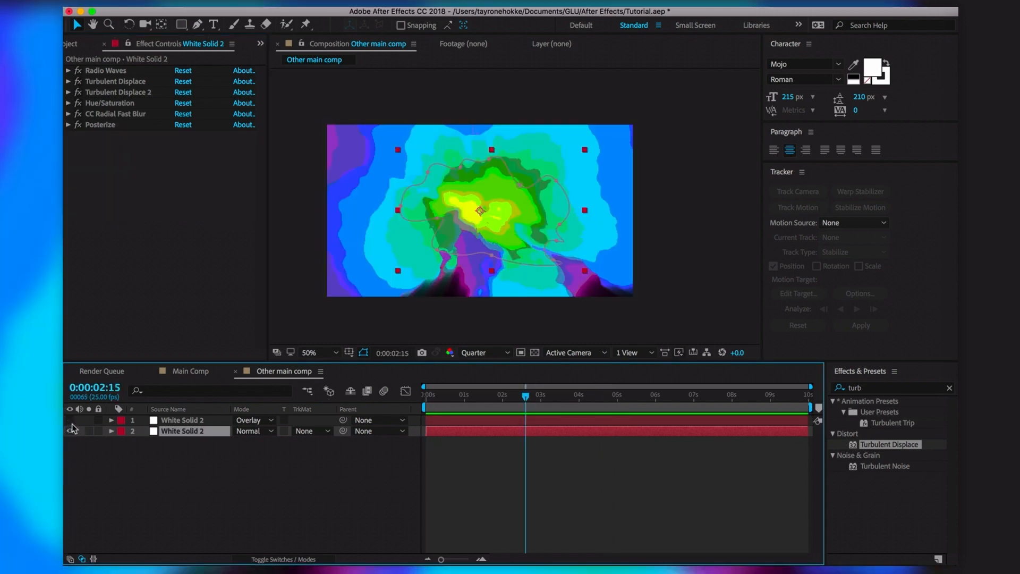
click(70, 421)
key(space)
key(space)
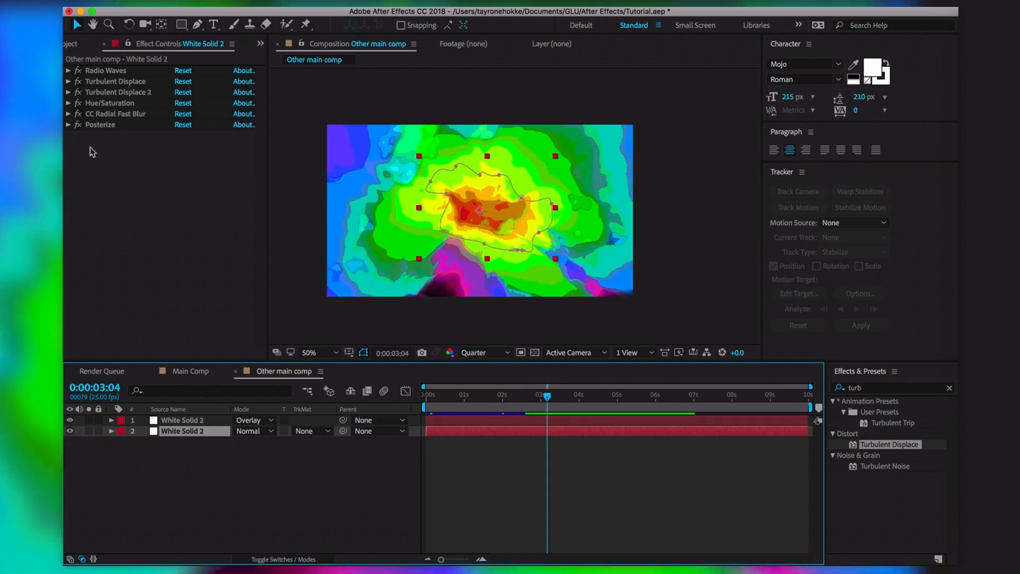
Set Turbulent Displace 2 to Amount 201 and Complexity 5.0, previewing around 3 seconds
click(68, 92)
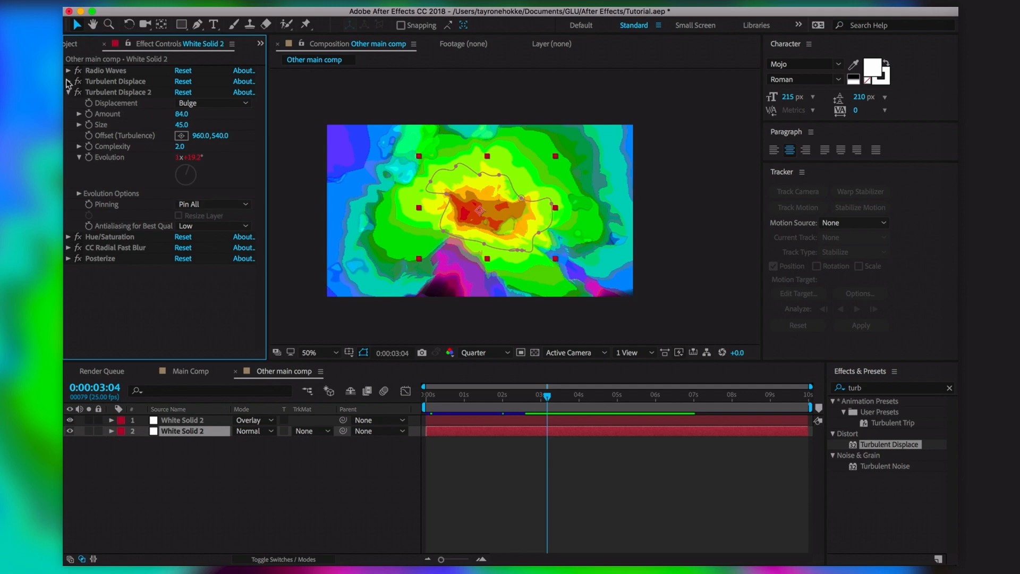
drag(180, 150, 194, 150)
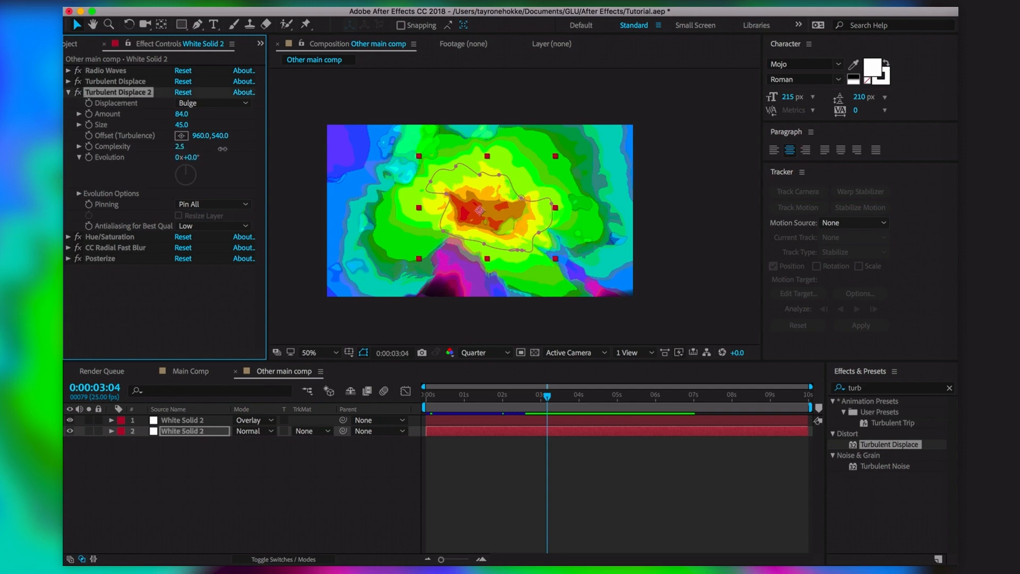
drag(181, 114, 309, 392)
key(space)
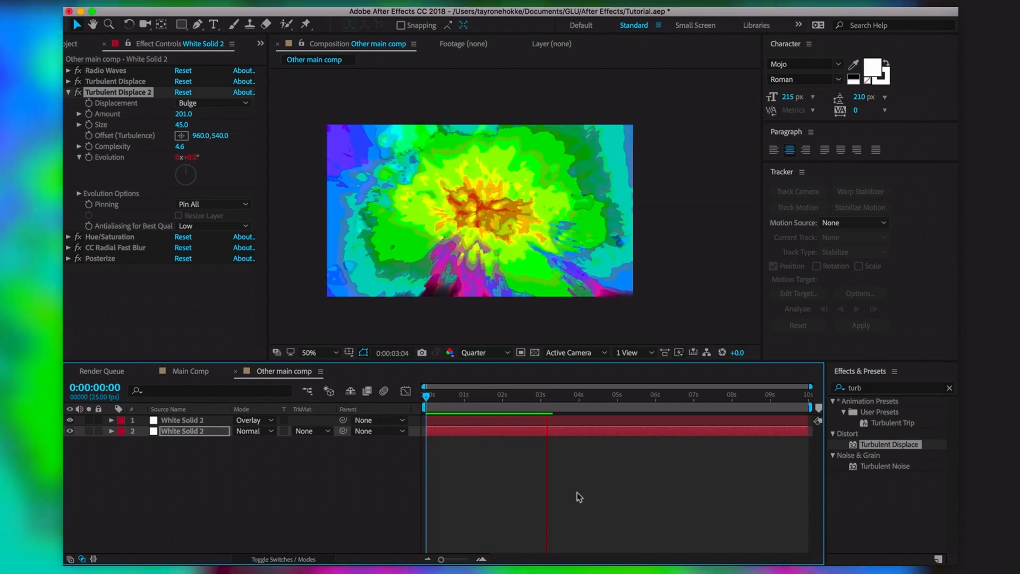
key(space)
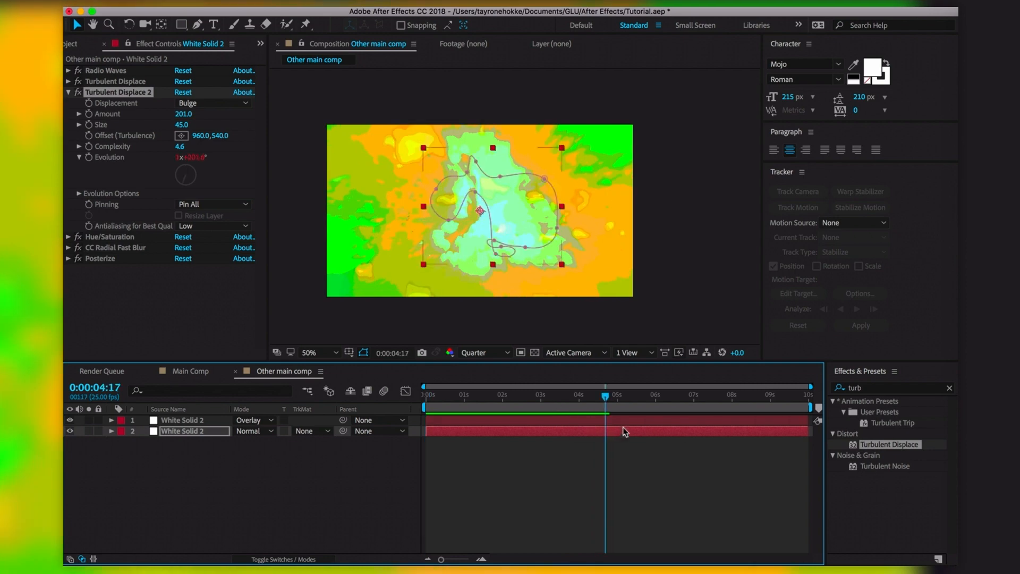
drag(579, 398, 548, 404)
click(416, 460)
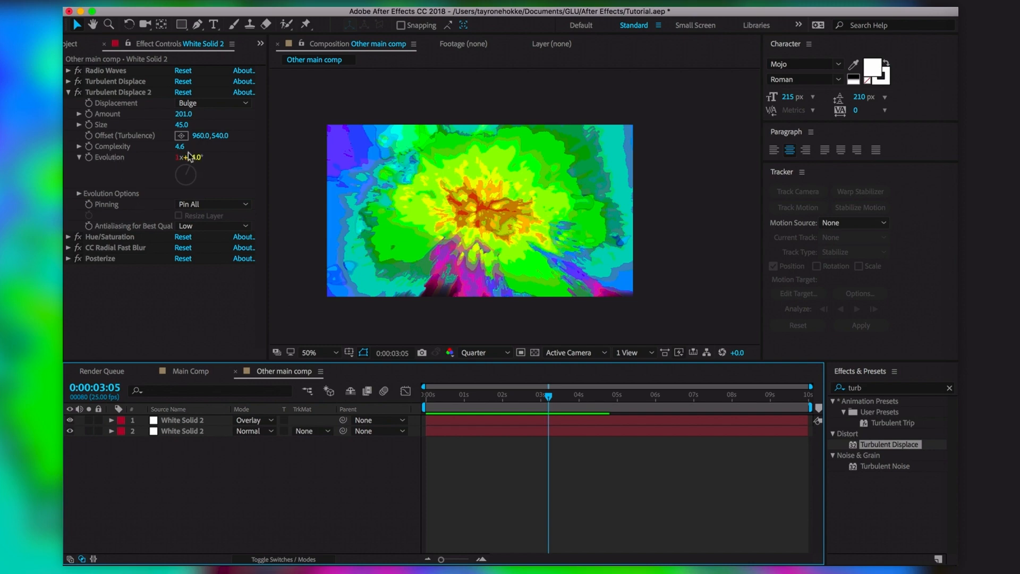
click(181, 148)
text(5)
key(Return)
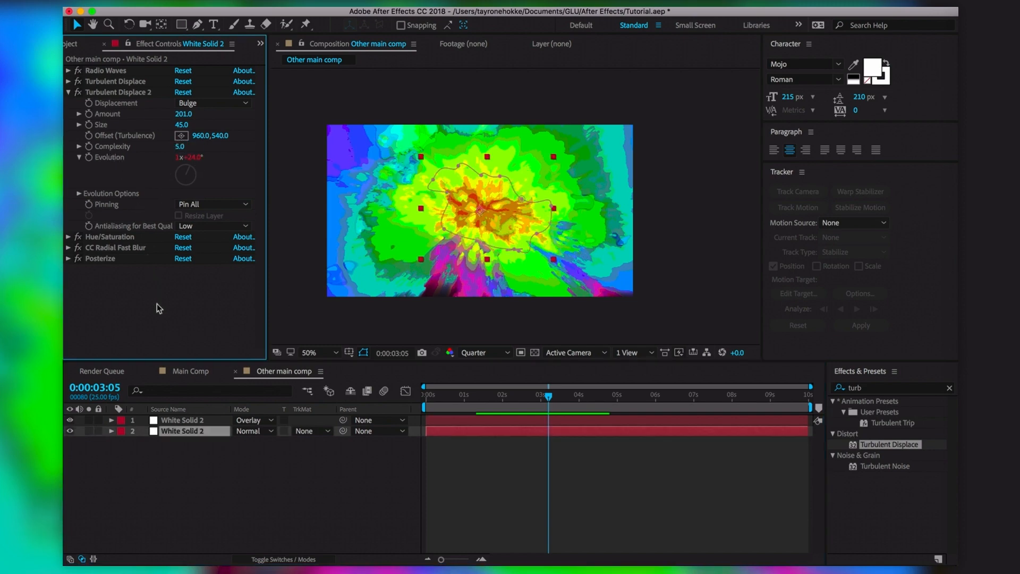
Apply Median to the solid, adjust its radius, and preview up to 0:00:04:00
click(882, 389)
text(med)
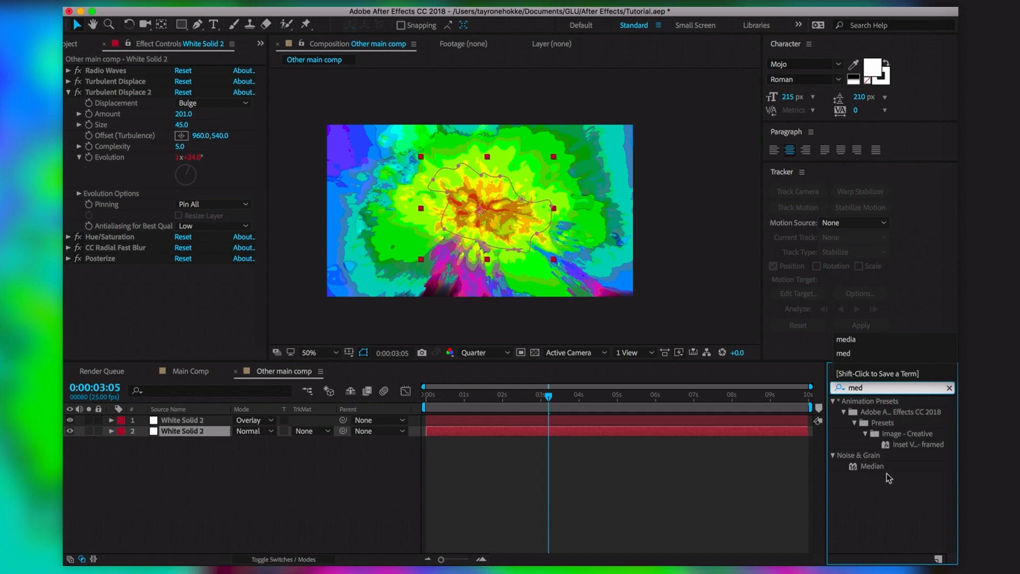
double_click(871, 466)
mouse_move(187, 284)
mouse_down()
mouse_move(159, 283)
mouse_move(200, 291)
mouse_up()
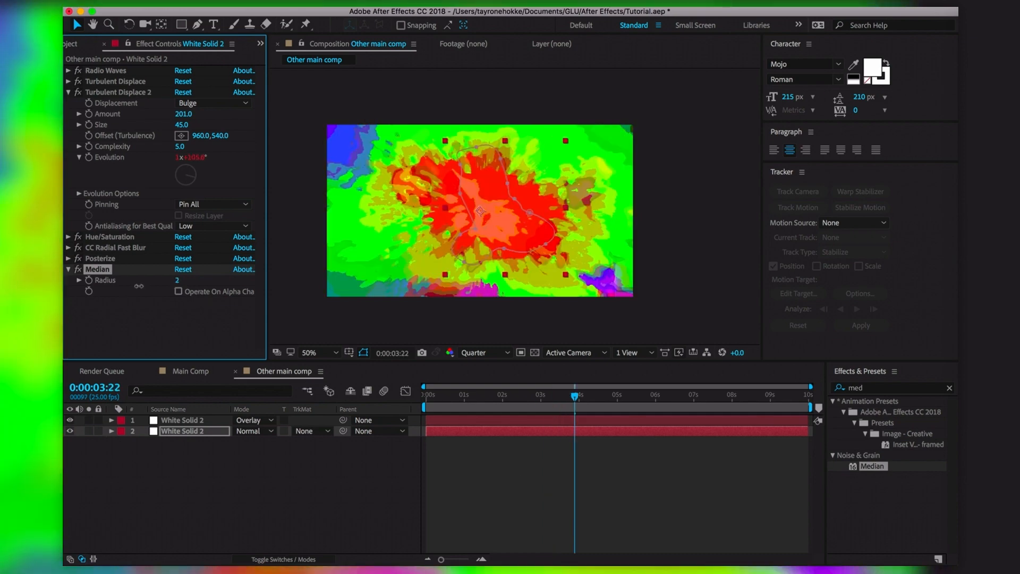
key(space)
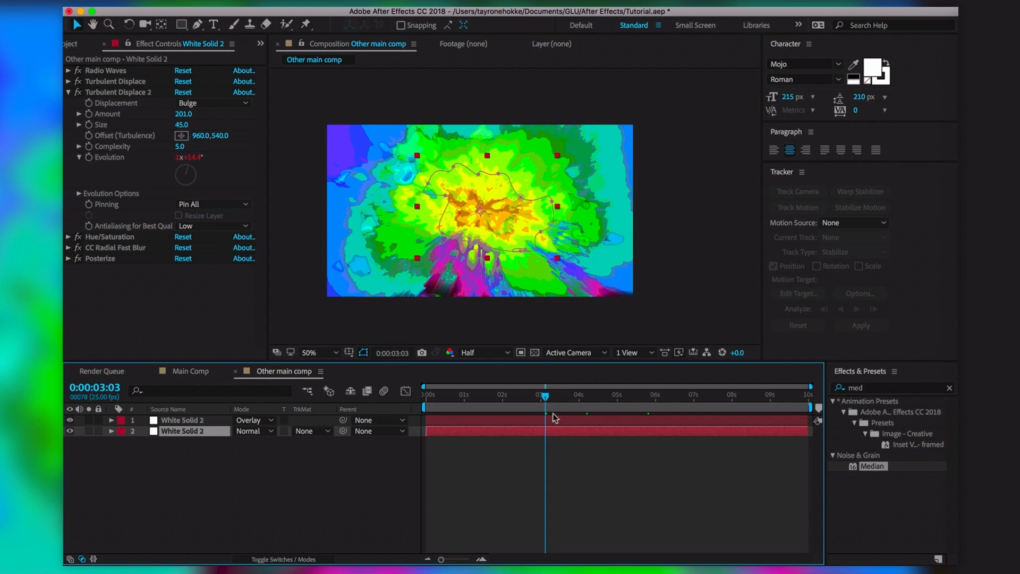
drag(547, 397, 582, 402)
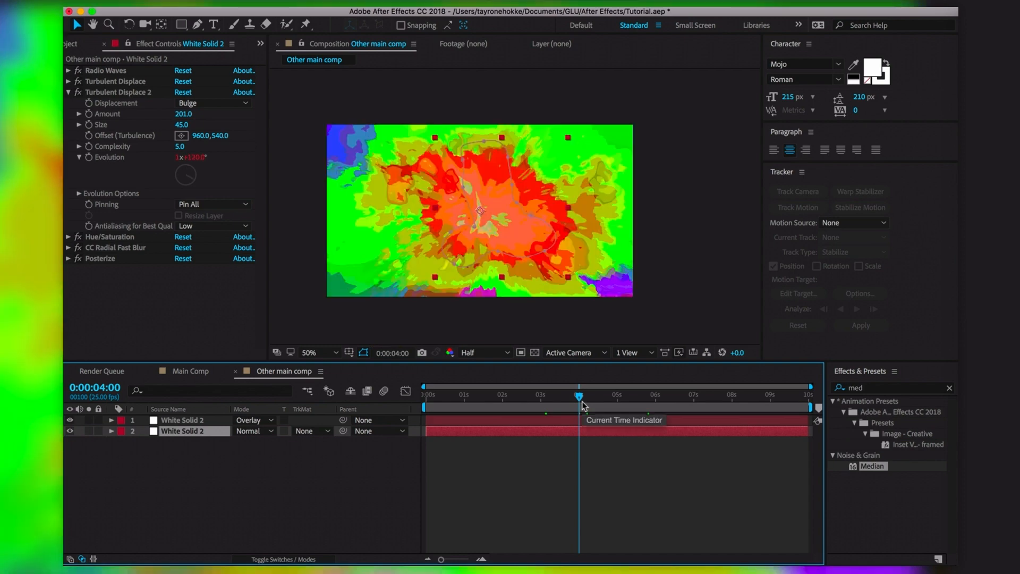
Apply CC Plastic, expand its Surface Bump settings, and set the preview resolution to Full
drag(871, 387, 783, 397)
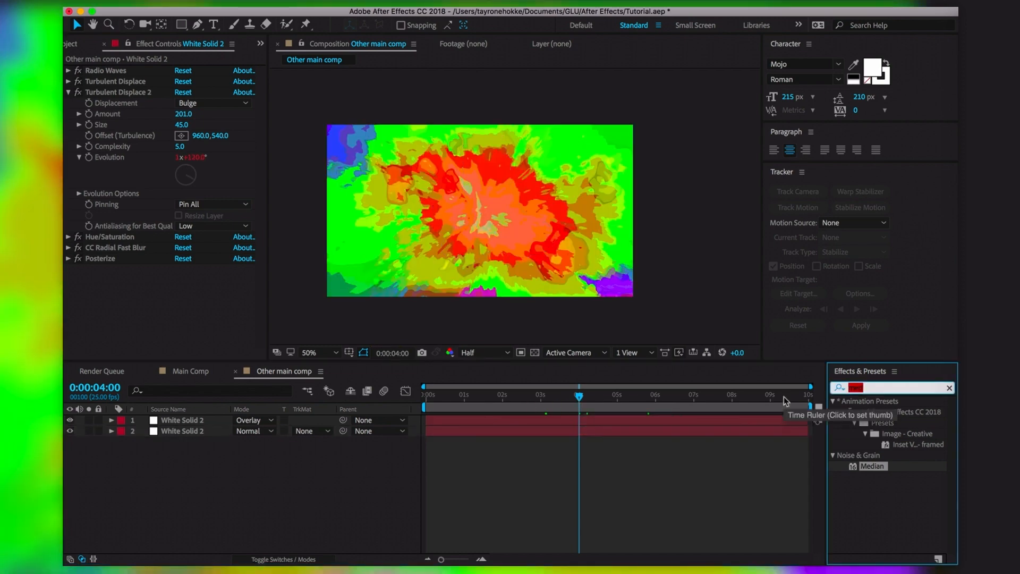
text(cc pla)
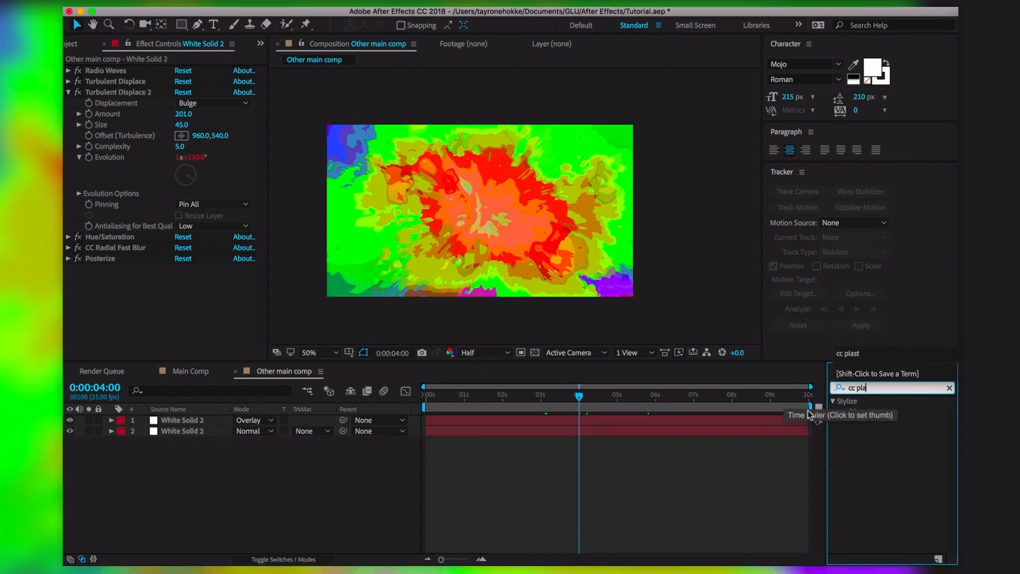
double_click(874, 411)
click(473, 399)
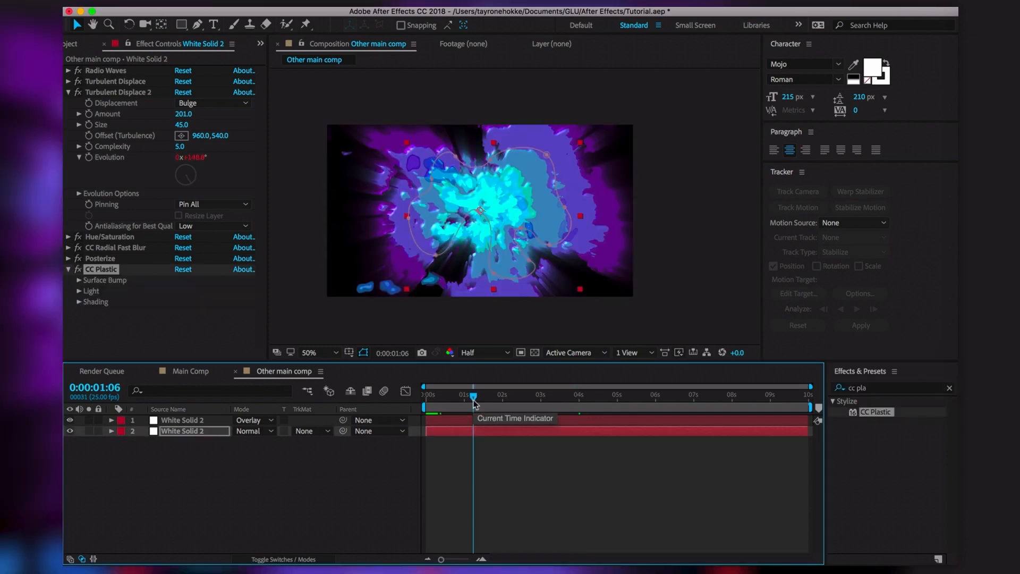
click(79, 280)
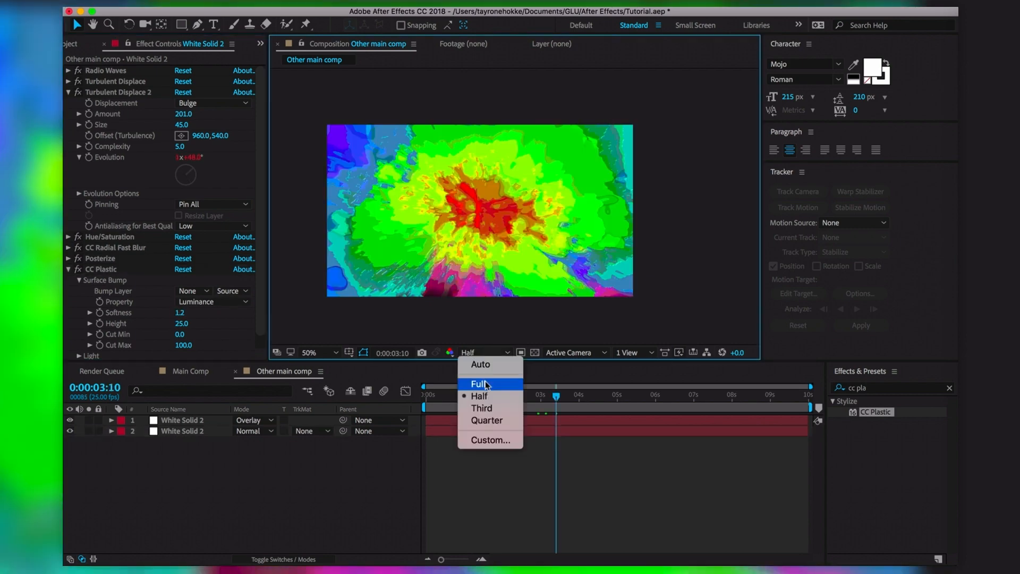
click(468, 381)
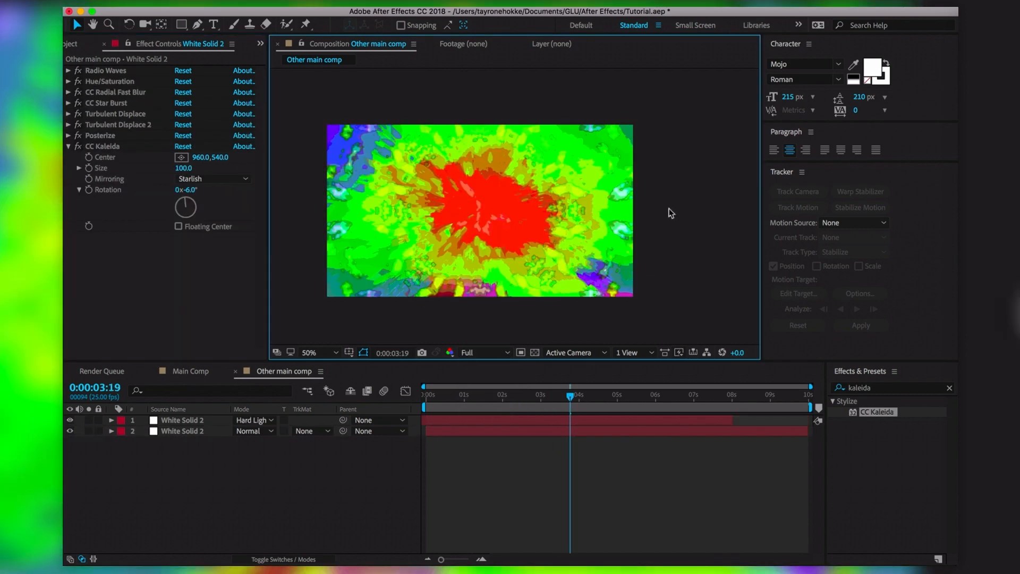
Show the composition viewer full screen at 100% and capture the finished frame
drag(574, 399, 577, 399)
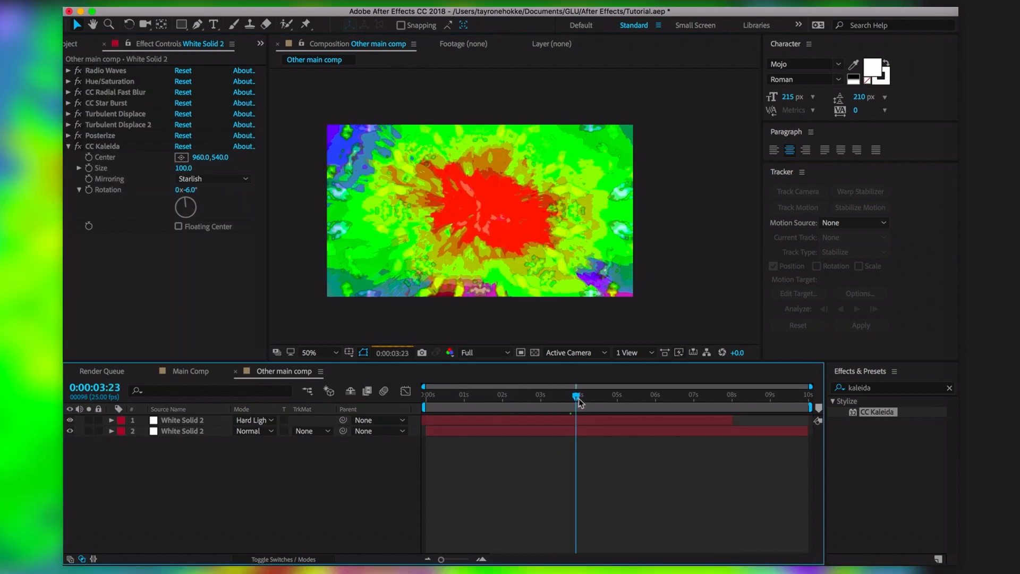
key(grave)
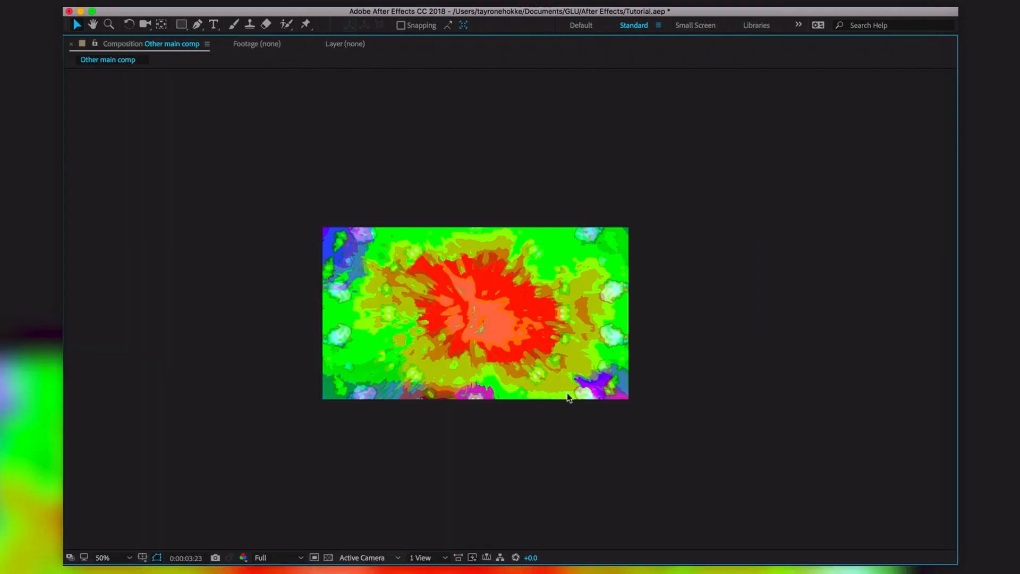
key(period)
drag(192, 134, 805, 478)
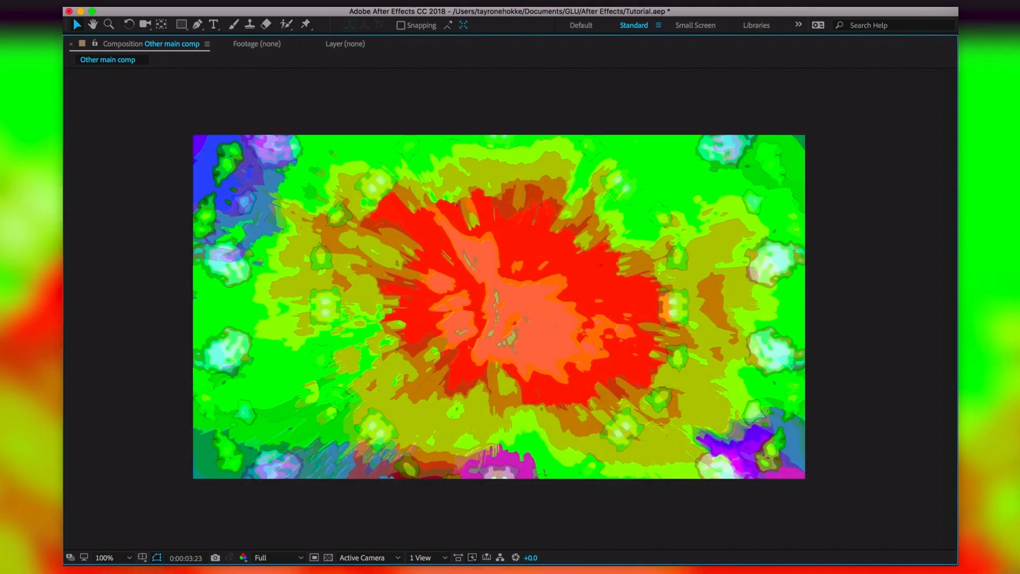